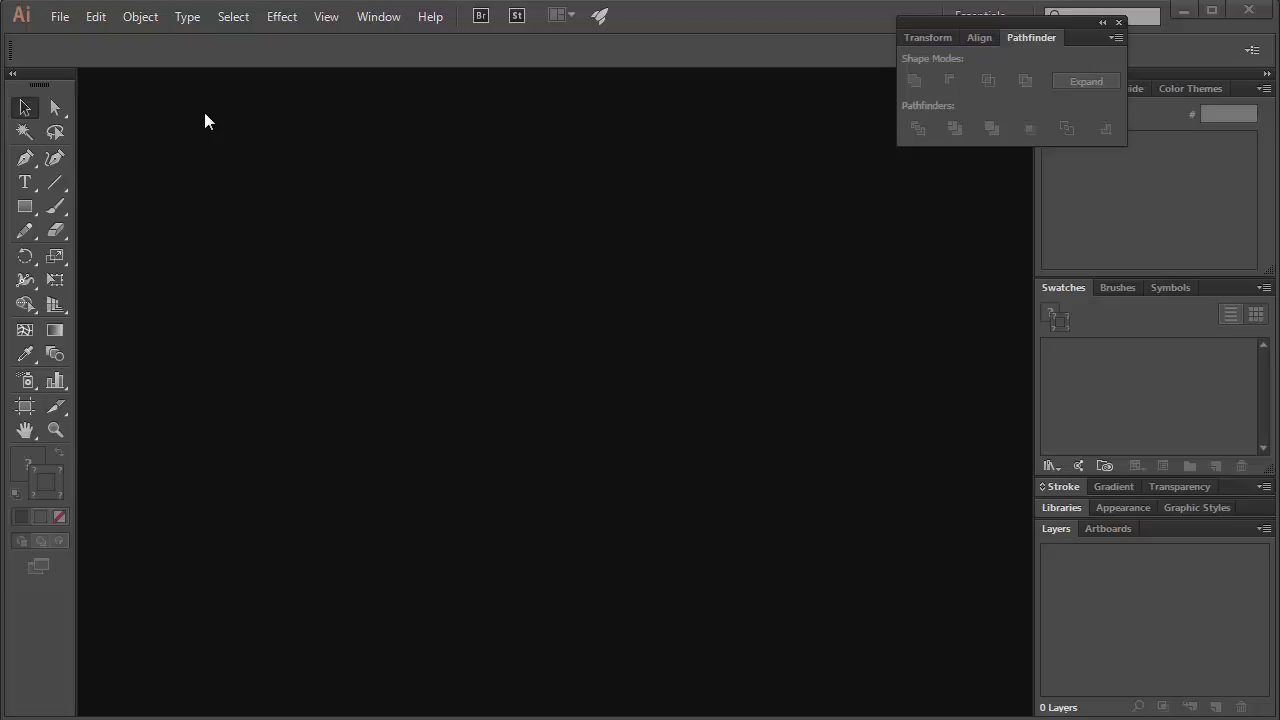
# - Create a new one-artboard Letter document from the Print profile and show the whole artboard
pyautogui.click(62, 18)
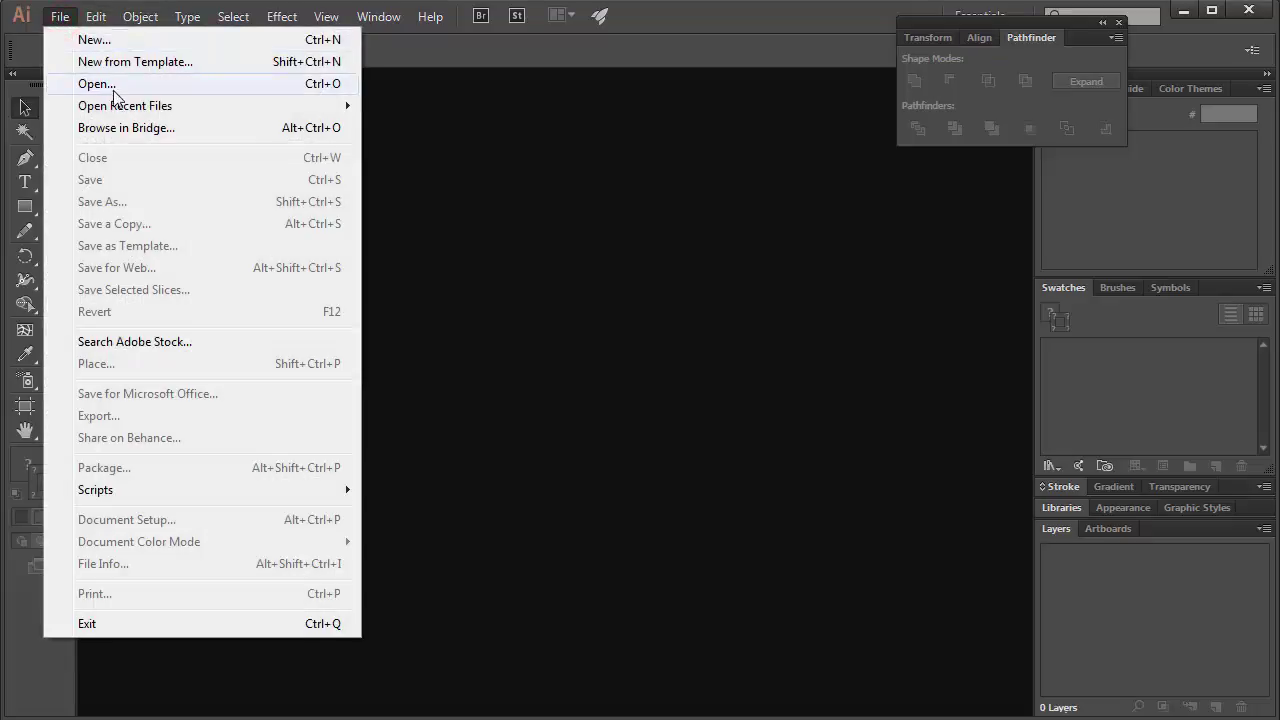
pyautogui.click(116, 40)
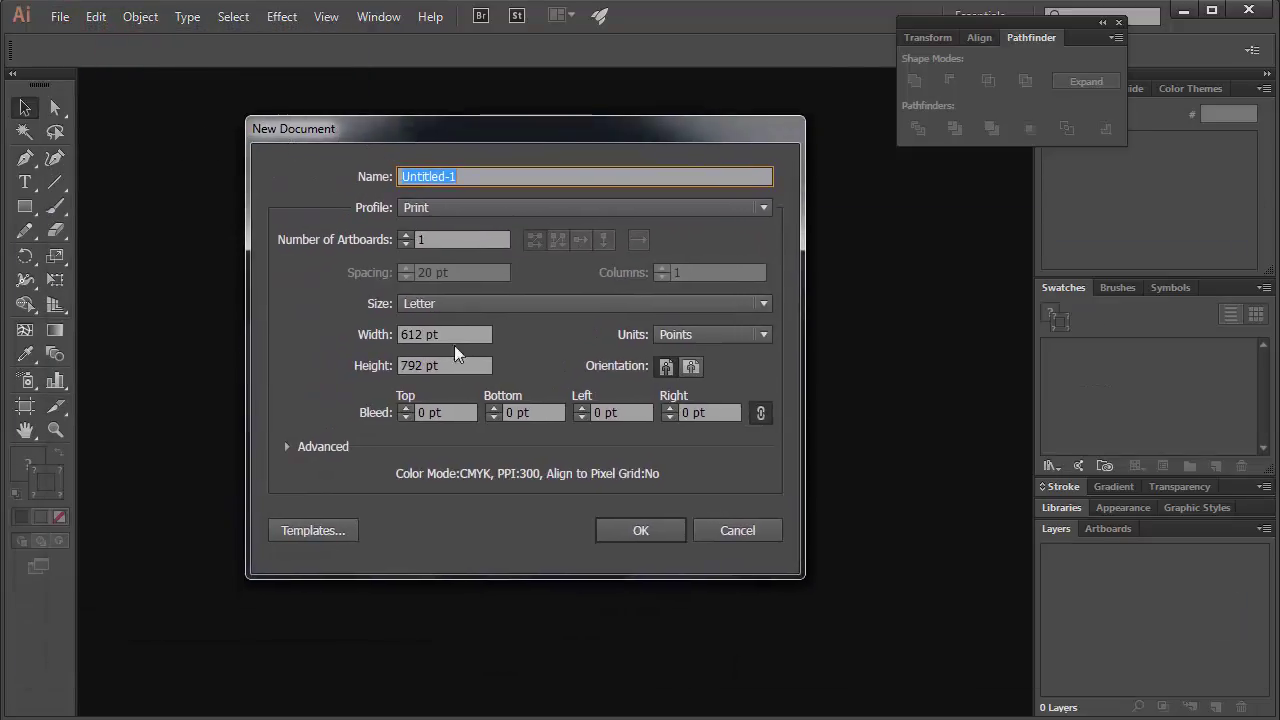
pyautogui.click(639, 527)
pyautogui.click(638, 527)
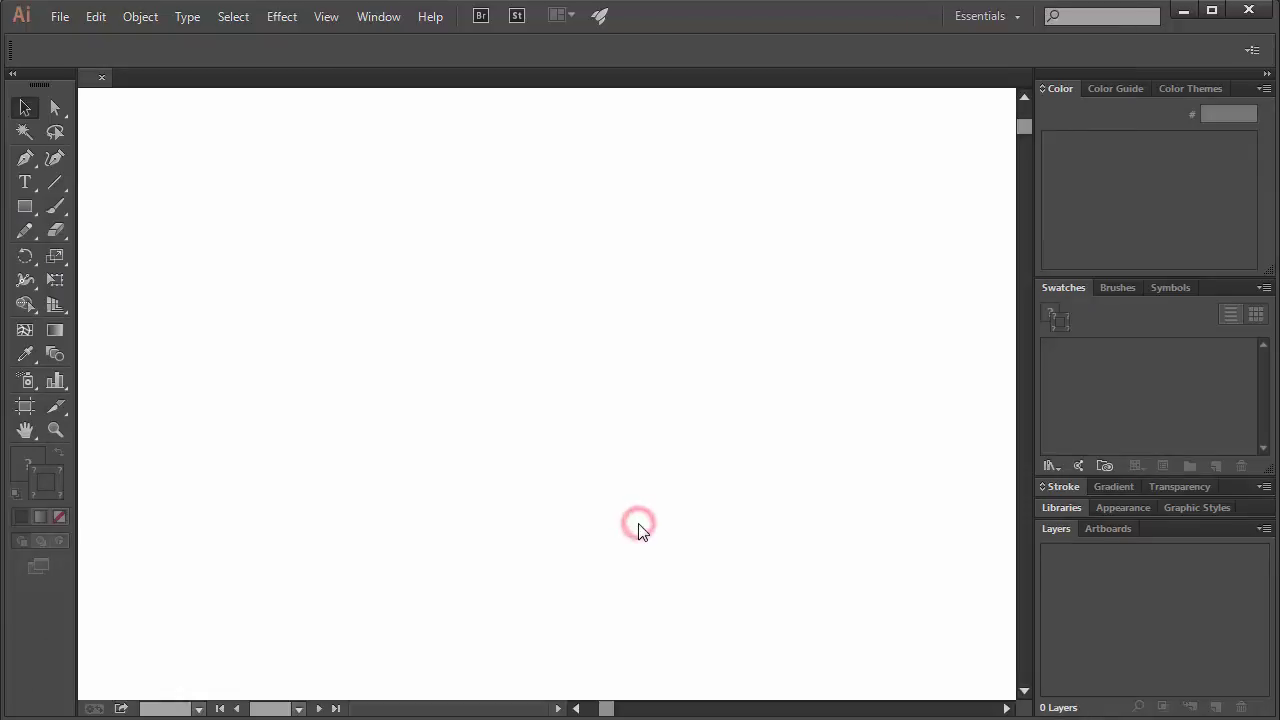
pyautogui.scroll(-1, 640, 530)
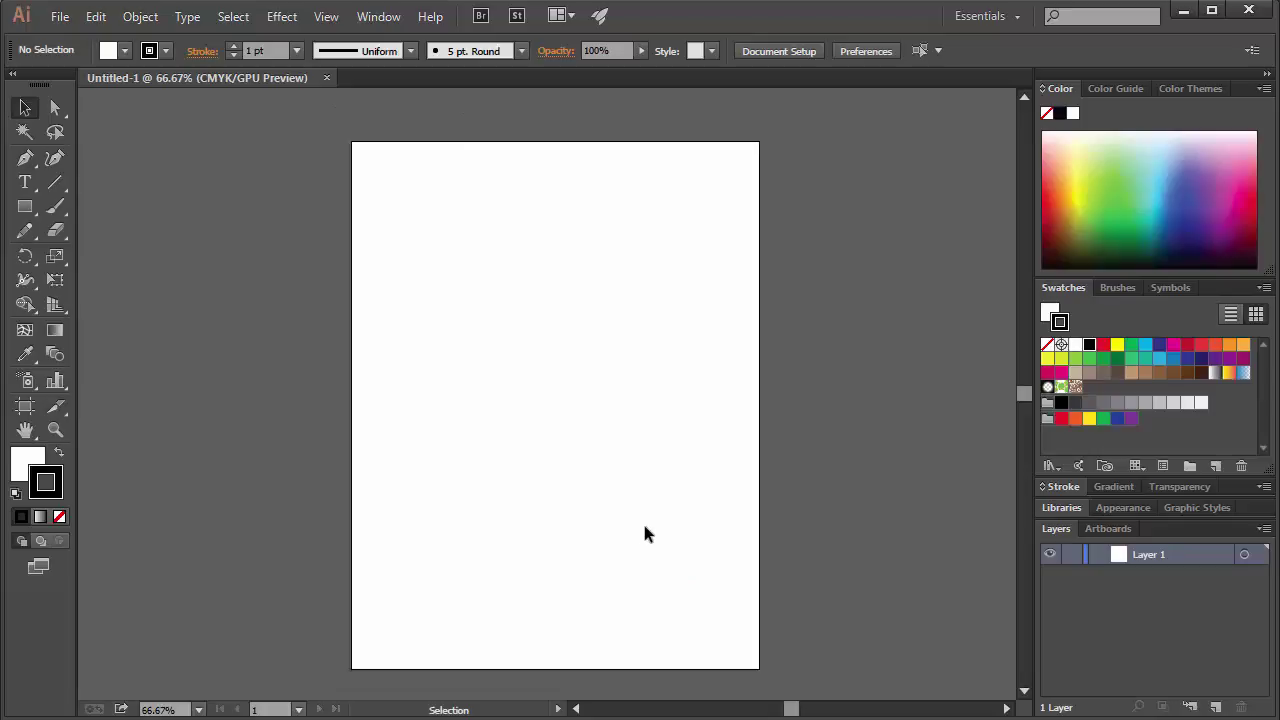
# - Place the JPEG portrait whose file name begins with 10708592 from the Desktop onto the artboard
pyautogui.click(60, 16)
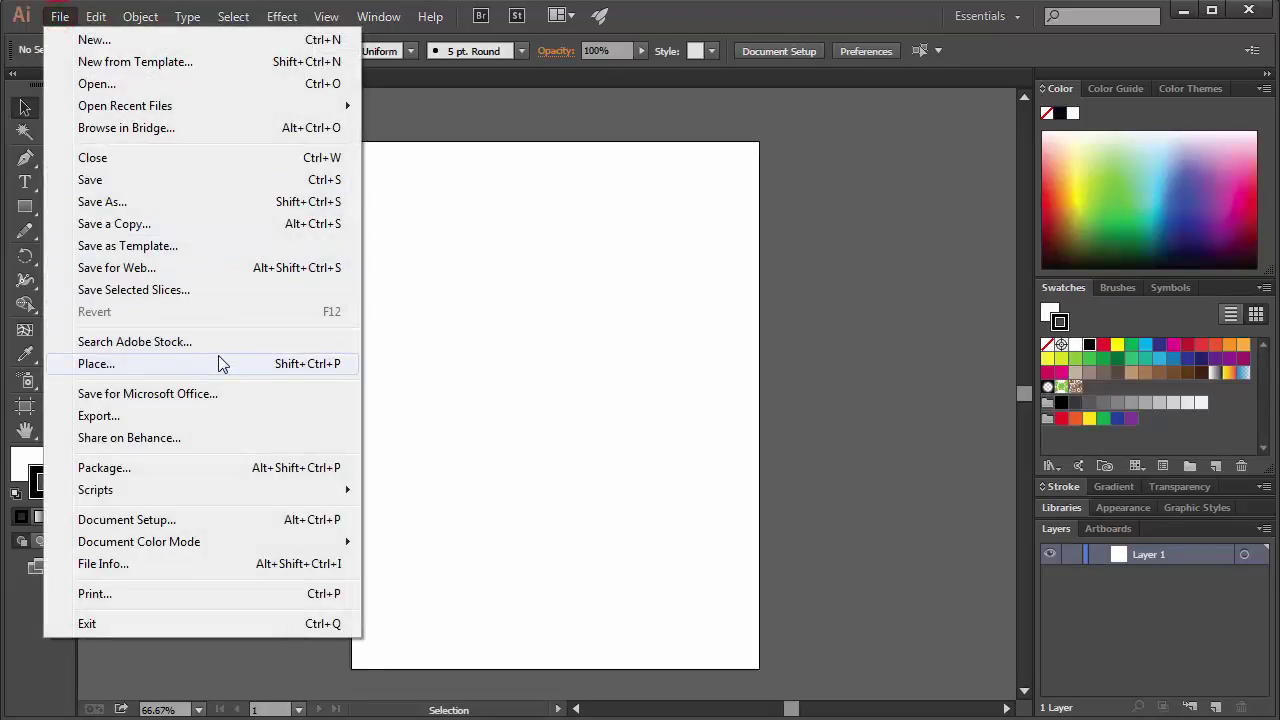
pyautogui.click(220, 363)
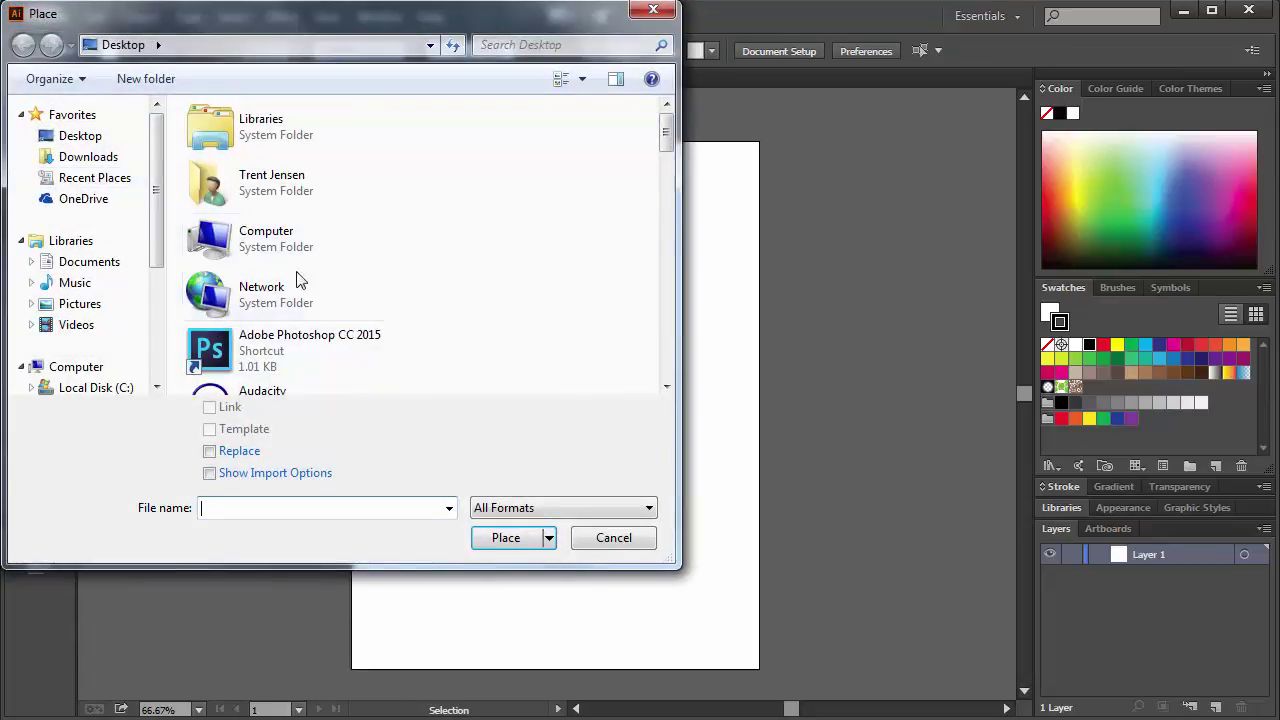
pyautogui.moveTo(662, 137); pyautogui.dragTo(643, 289)
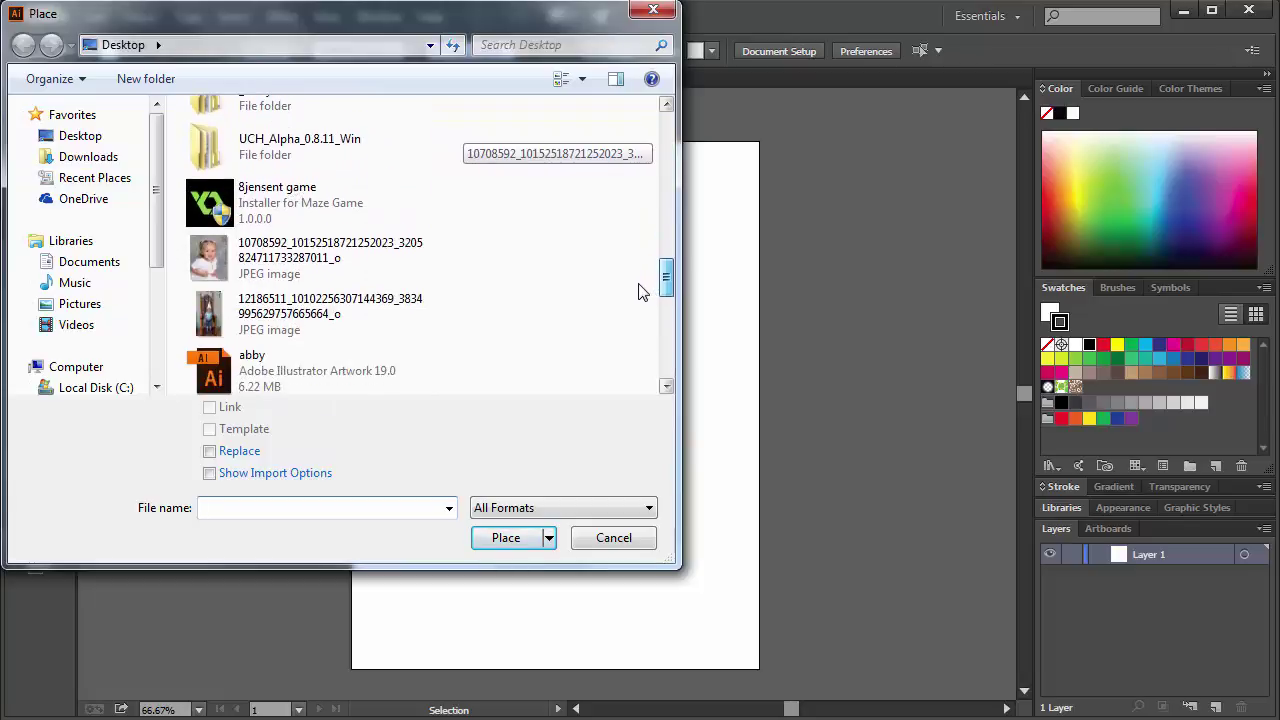
pyautogui.doubleClick(259, 254)
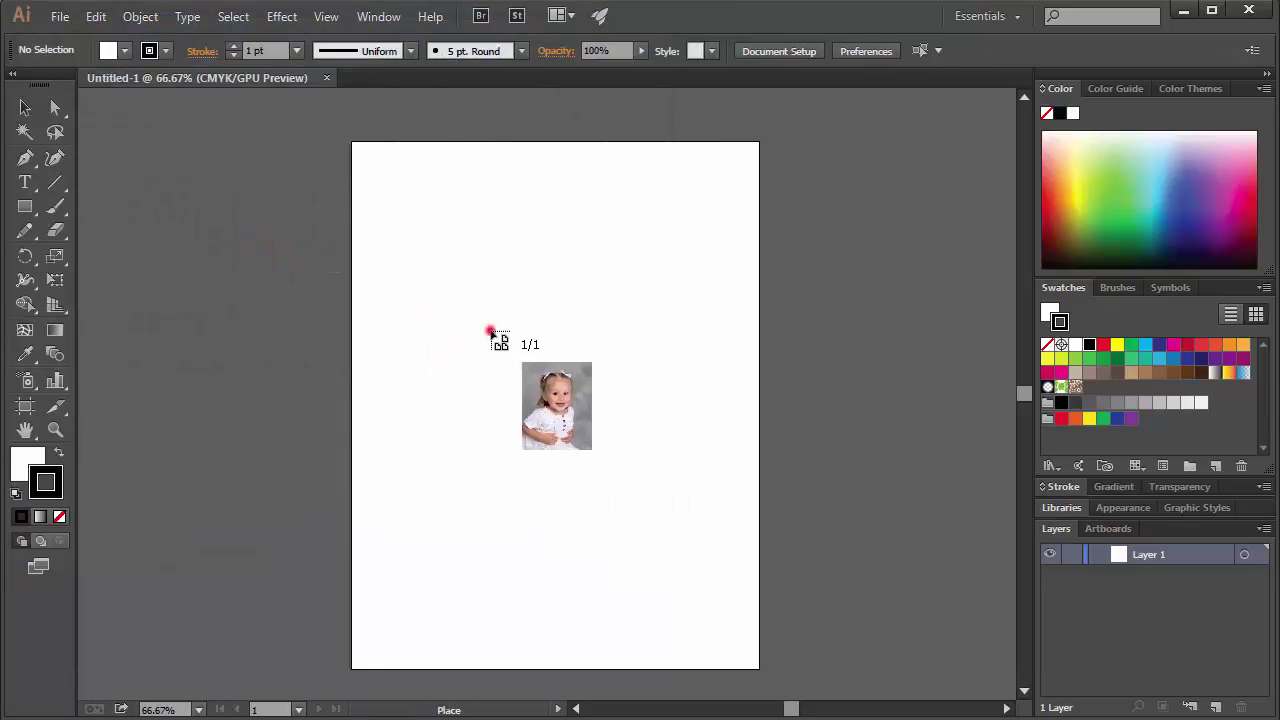
pyautogui.click(490, 331)
# - Reposition and slightly enlarge the placed portrait so that it covers the artboard around the girl's head and torso, leaving it deselected
pyautogui.moveTo(676, 459); pyautogui.dragTo(411, 210)
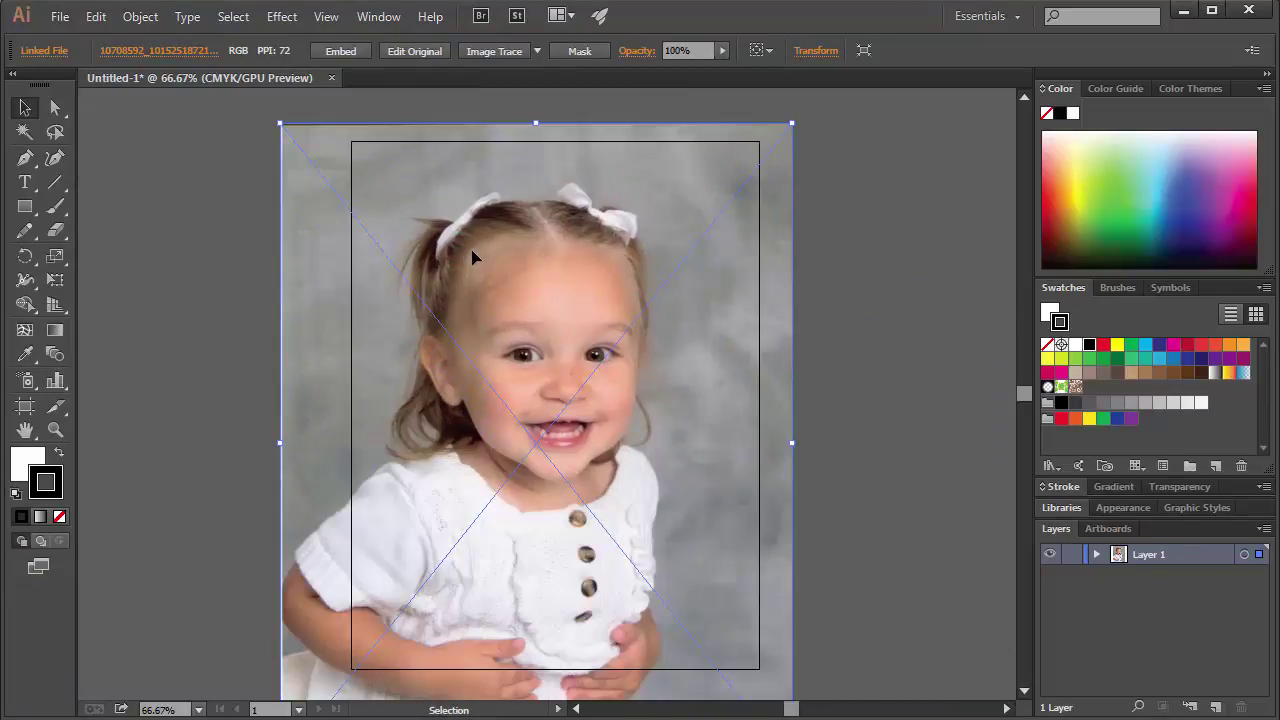
pyautogui.moveTo(474, 251); pyautogui.dragTo(492, 252)
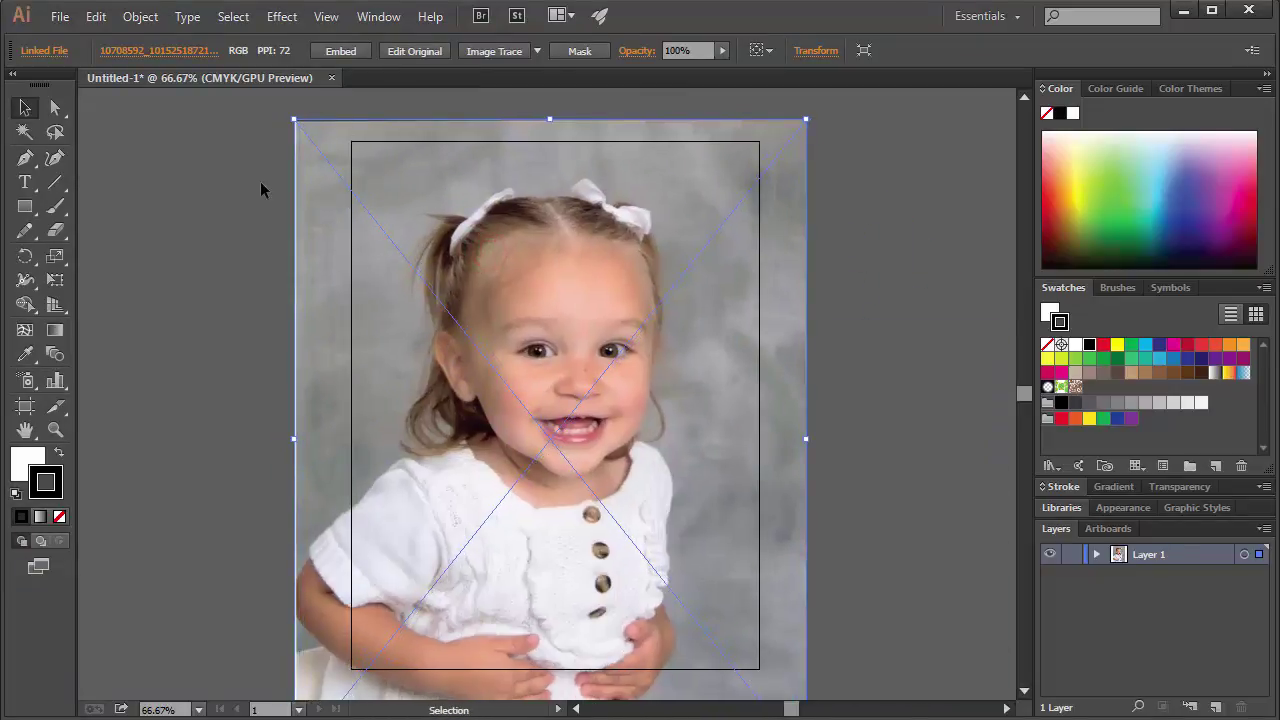
pyautogui.moveTo(806, 120); pyautogui.dragTo(821, 196)
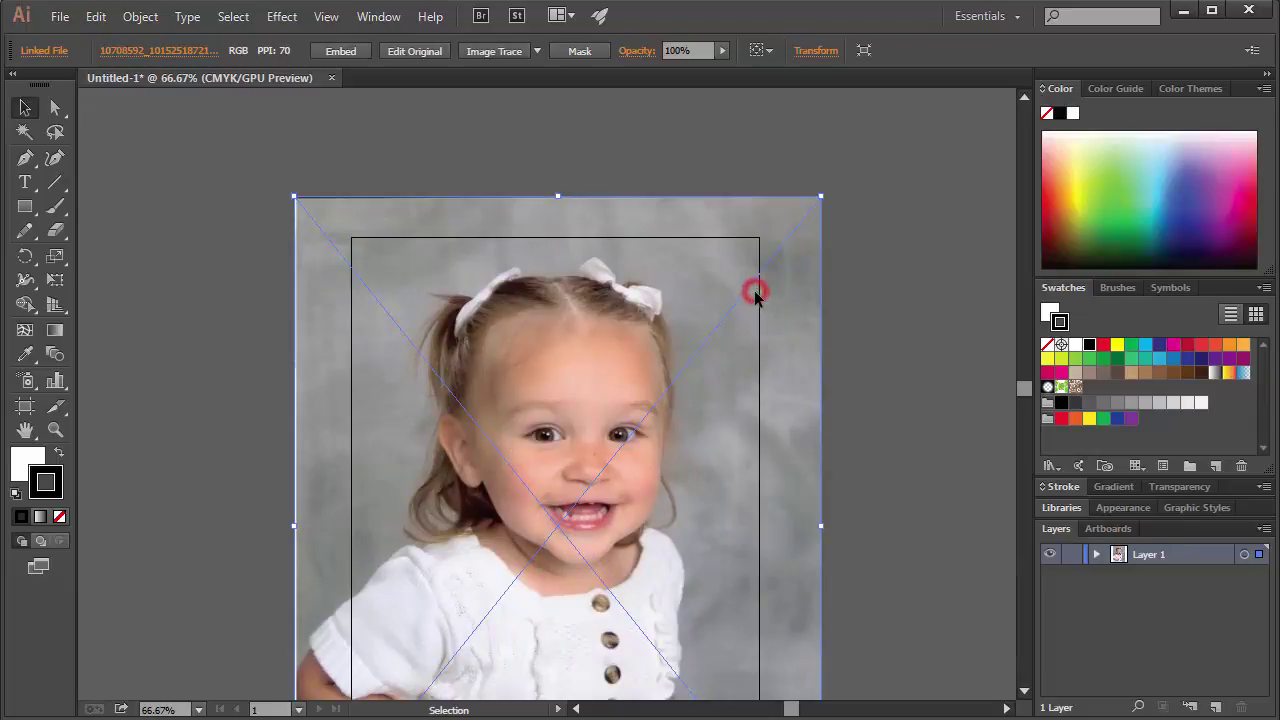
pyautogui.scroll(-1, 764, 335)
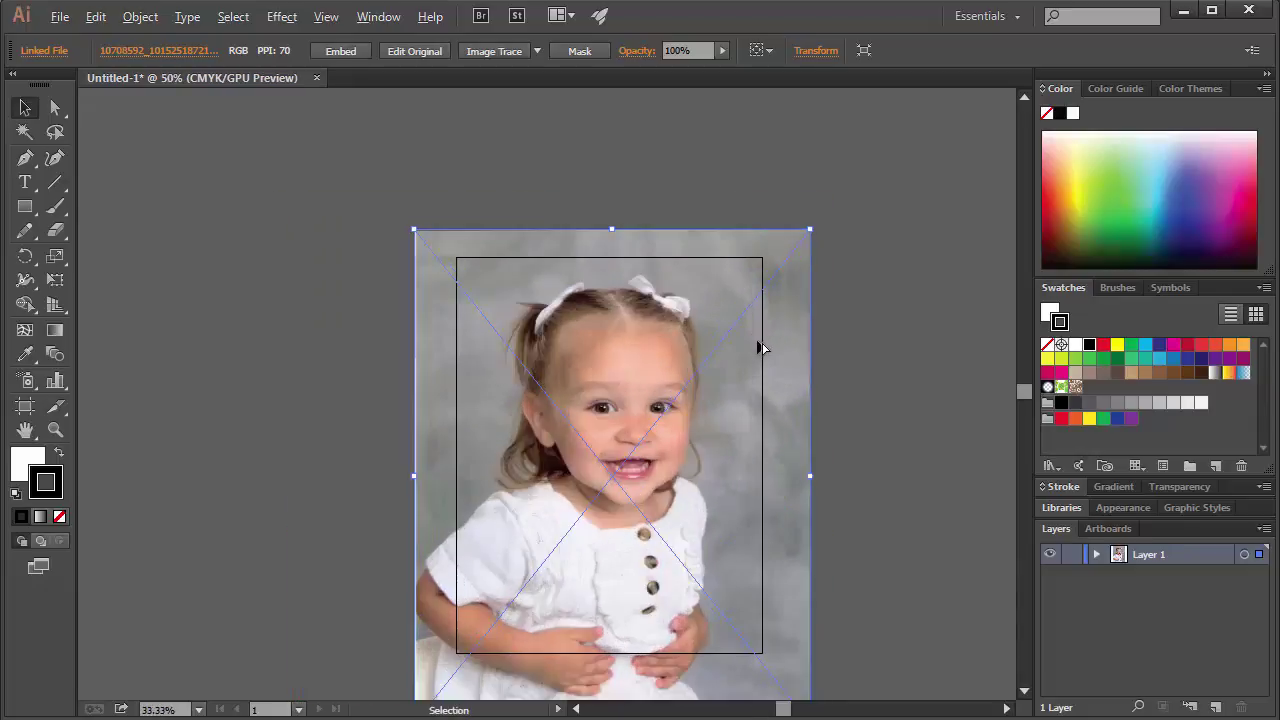
pyautogui.moveTo(649, 374); pyautogui.dragTo(546, 304)
pyautogui.scroll(1, 546, 304)
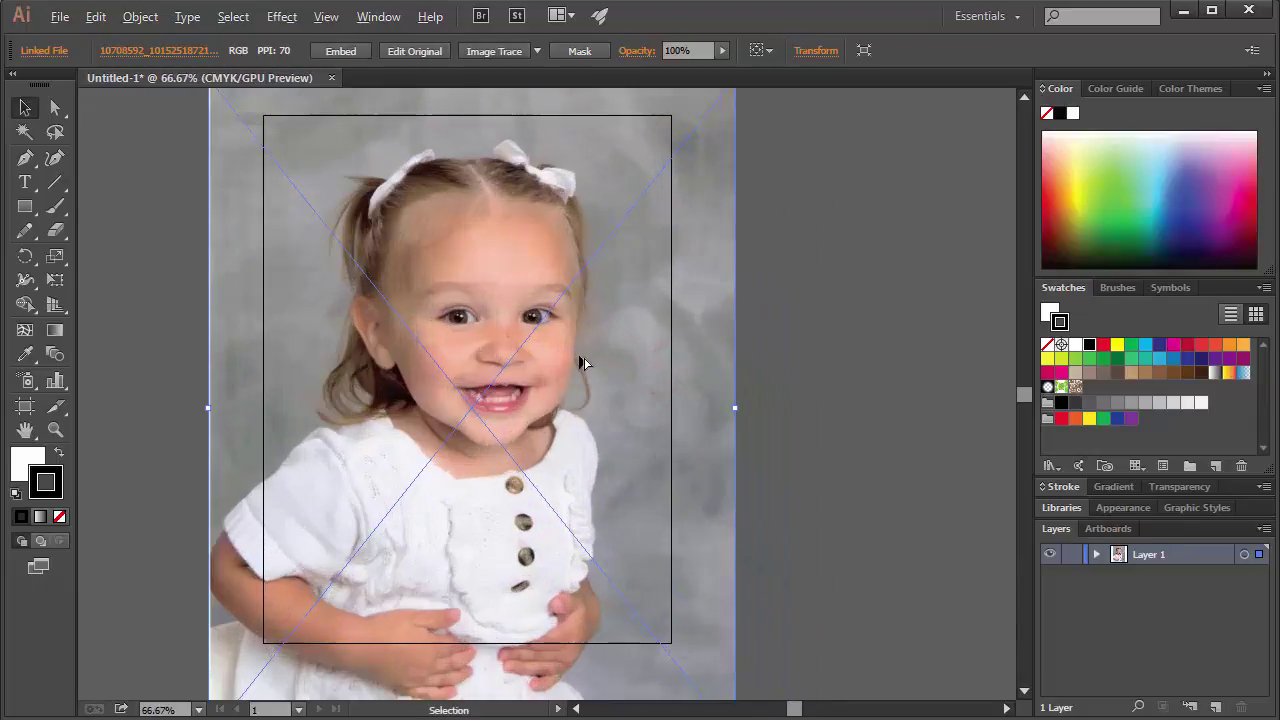
pyautogui.moveTo(563, 363); pyautogui.dragTo(611, 391)
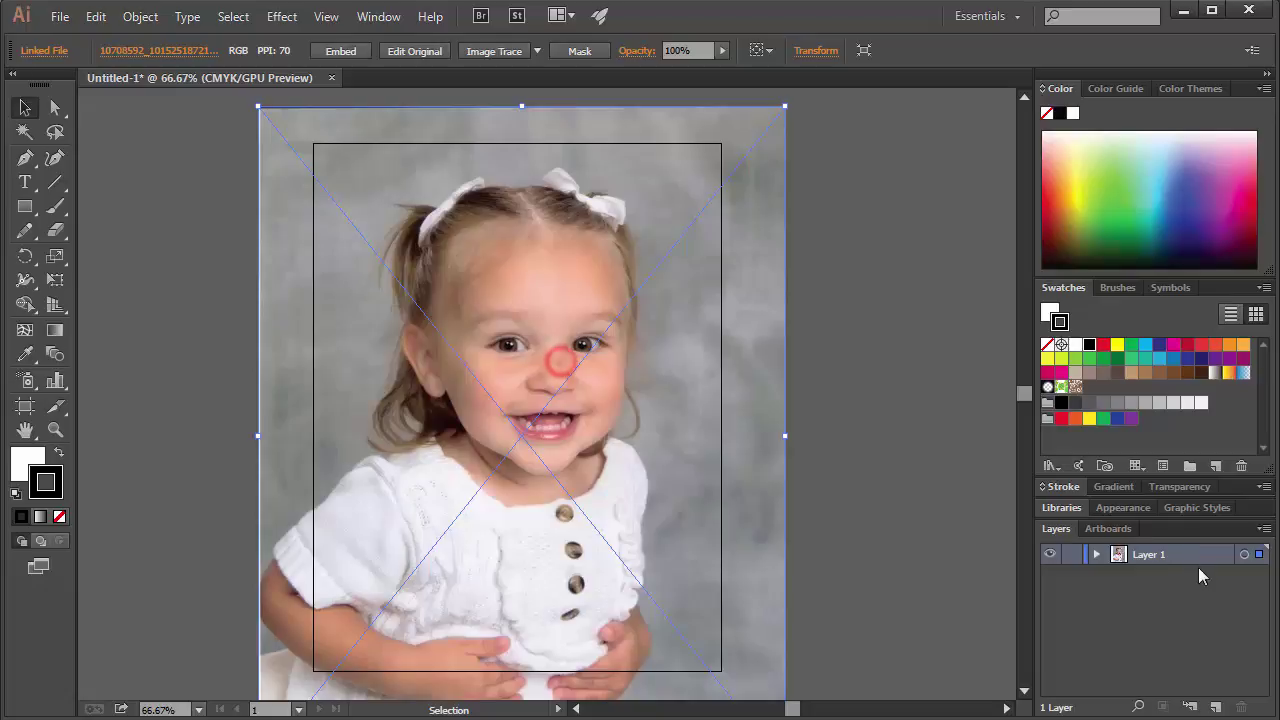
pyautogui.click(873, 335)
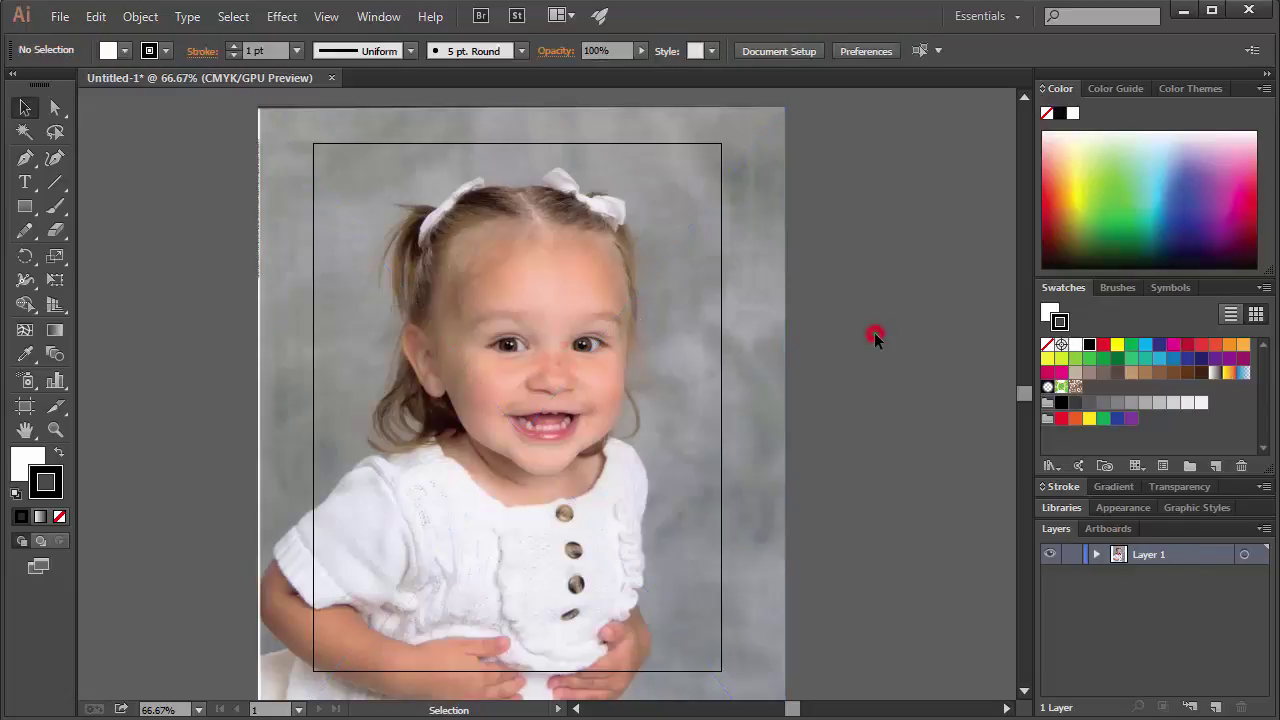
# - Lock Layer 1 and dim its images to 50%, dismissing the graphics processor alert
pyautogui.doubleClick(1119, 555)
pyautogui.moveTo(514, 280); pyautogui.dragTo(406, 253)
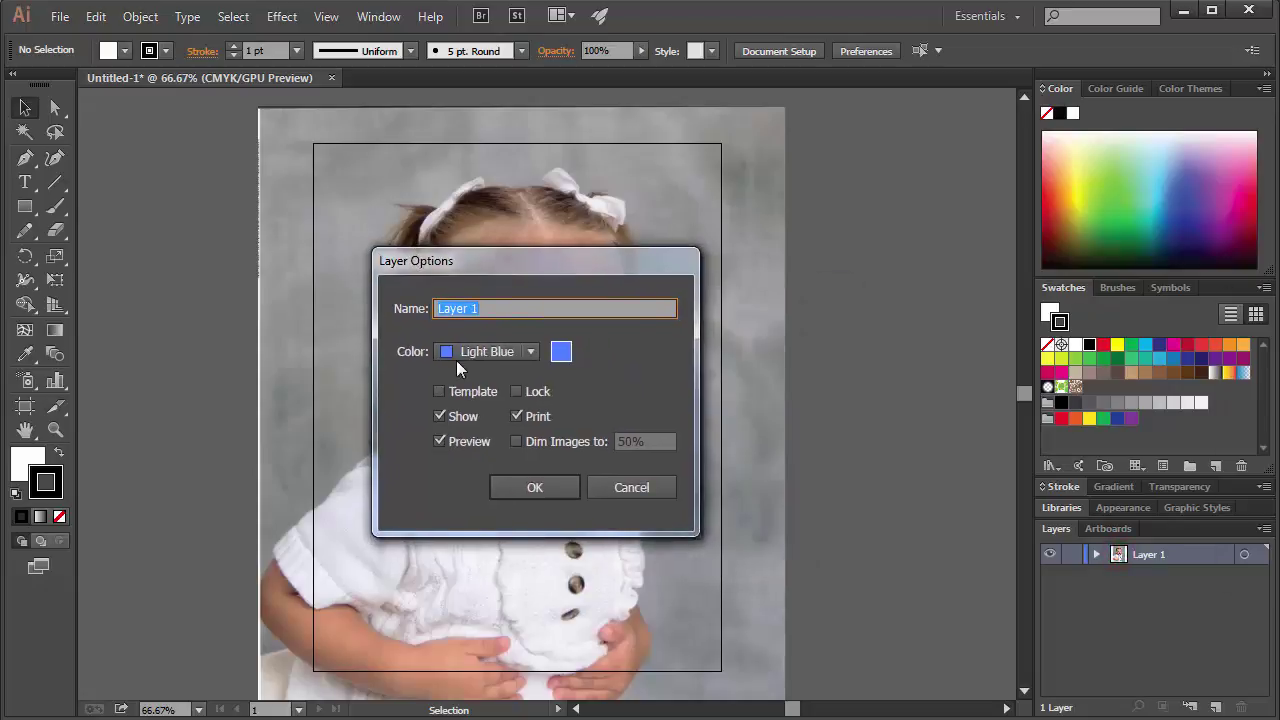
pyautogui.click(527, 393)
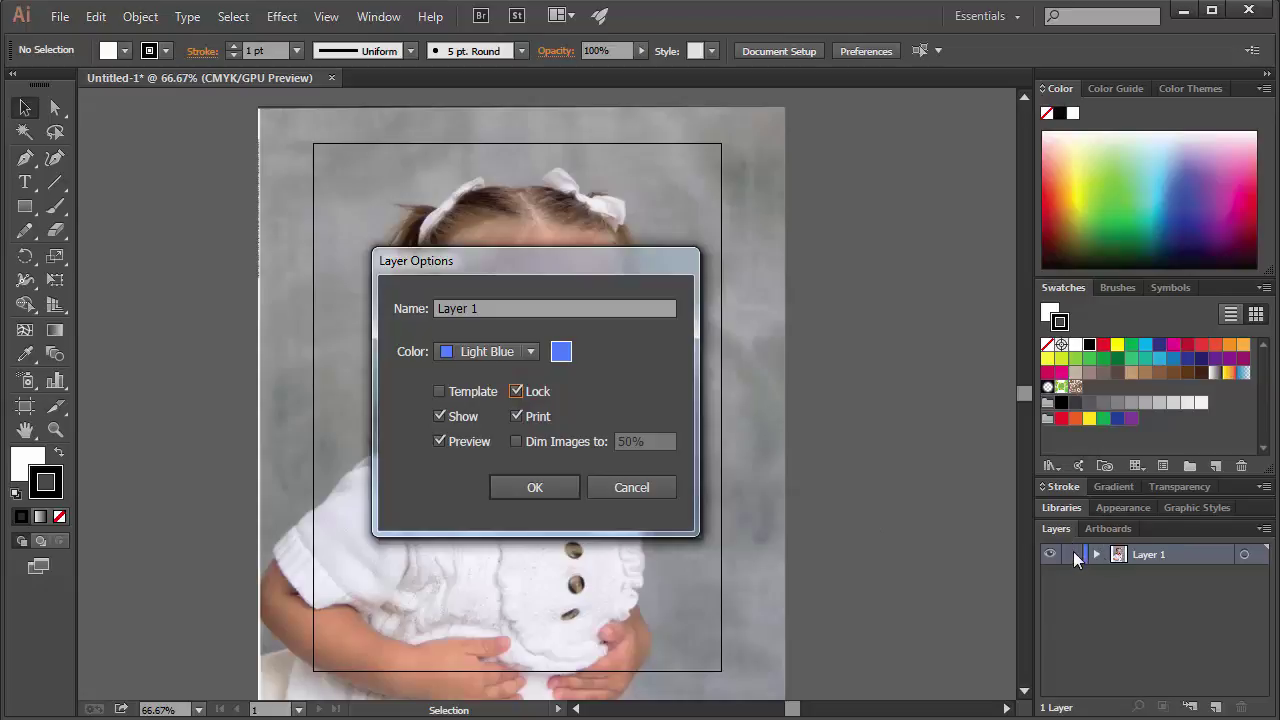
pyautogui.click(536, 442)
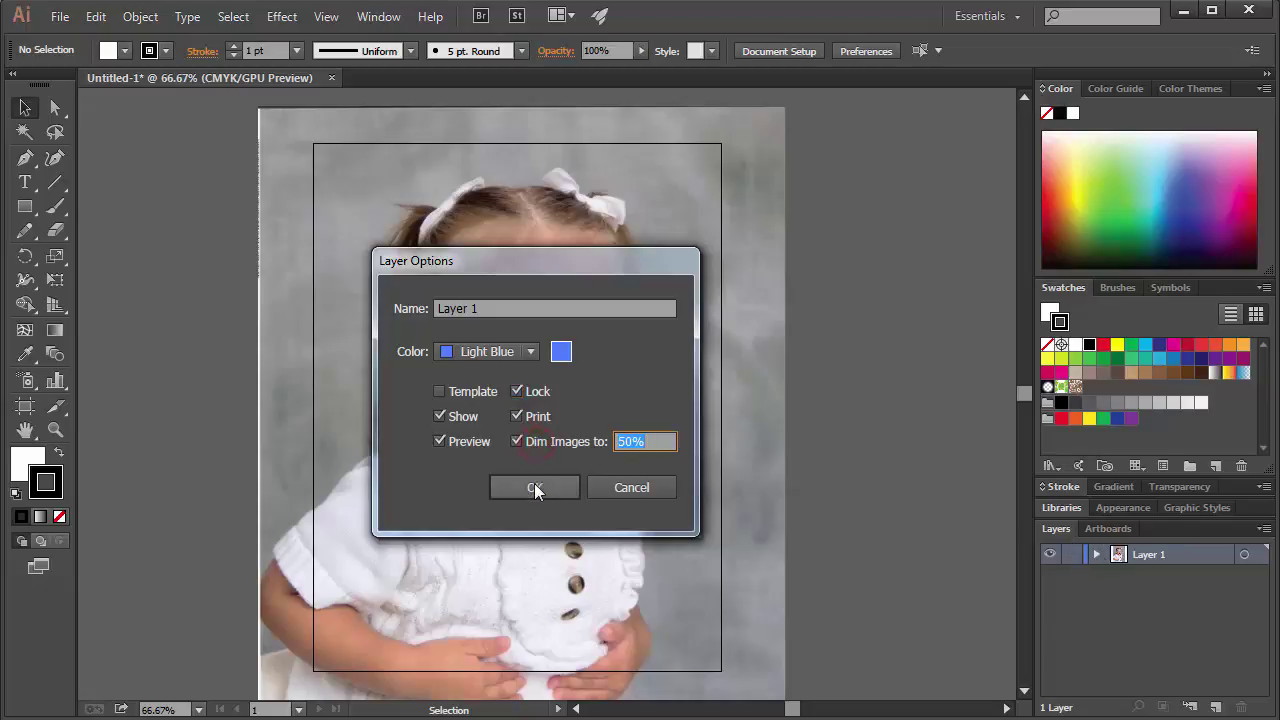
pyautogui.click(528, 487)
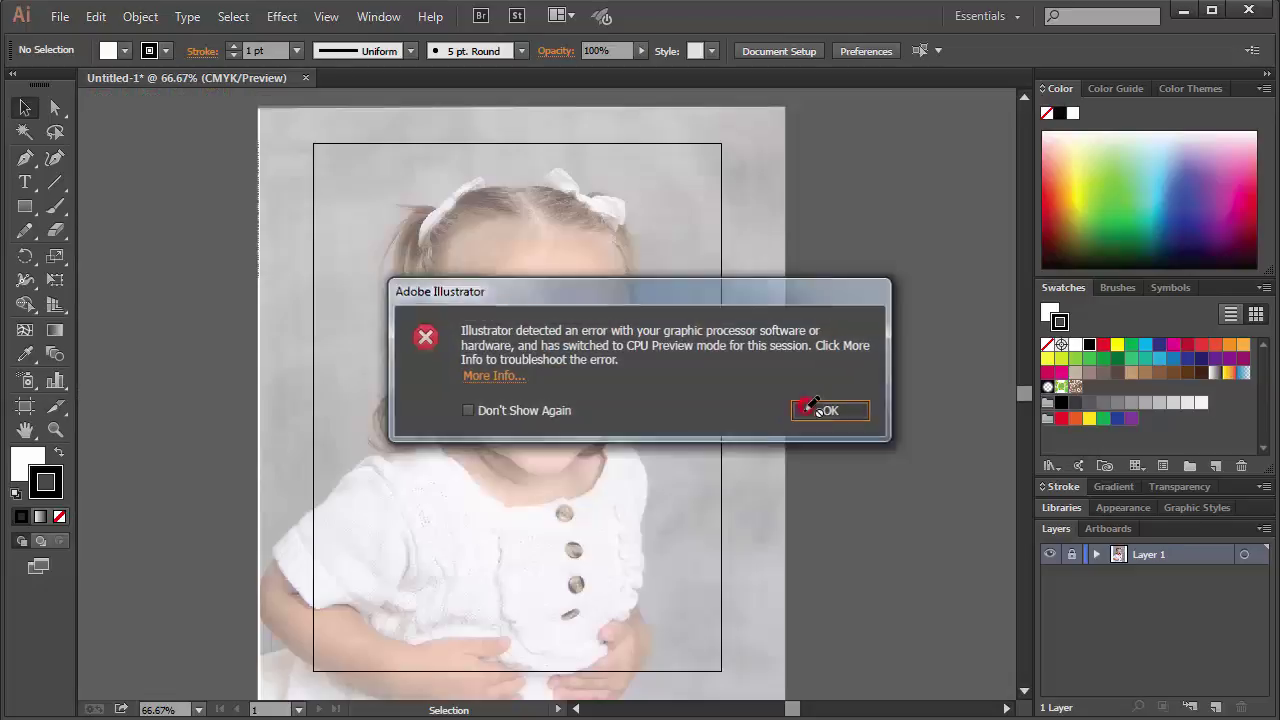
pyautogui.click(805, 408)
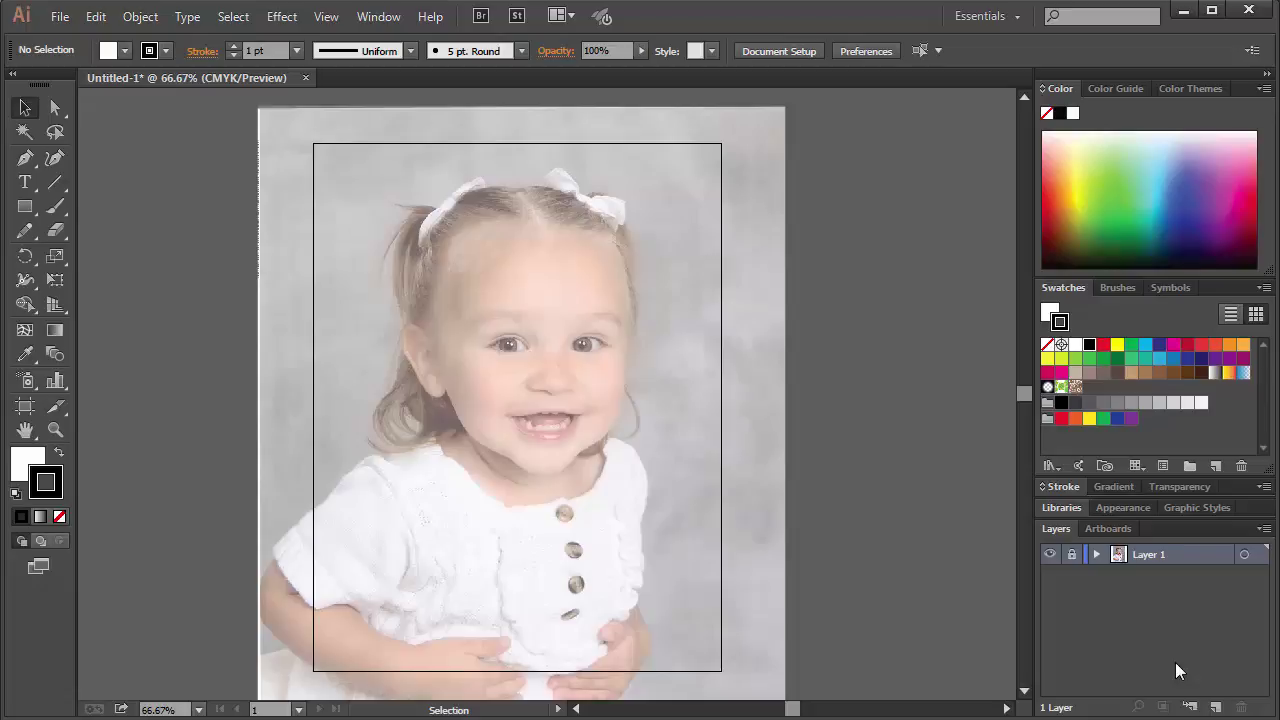
pyautogui.scroll(2, 509, 351)
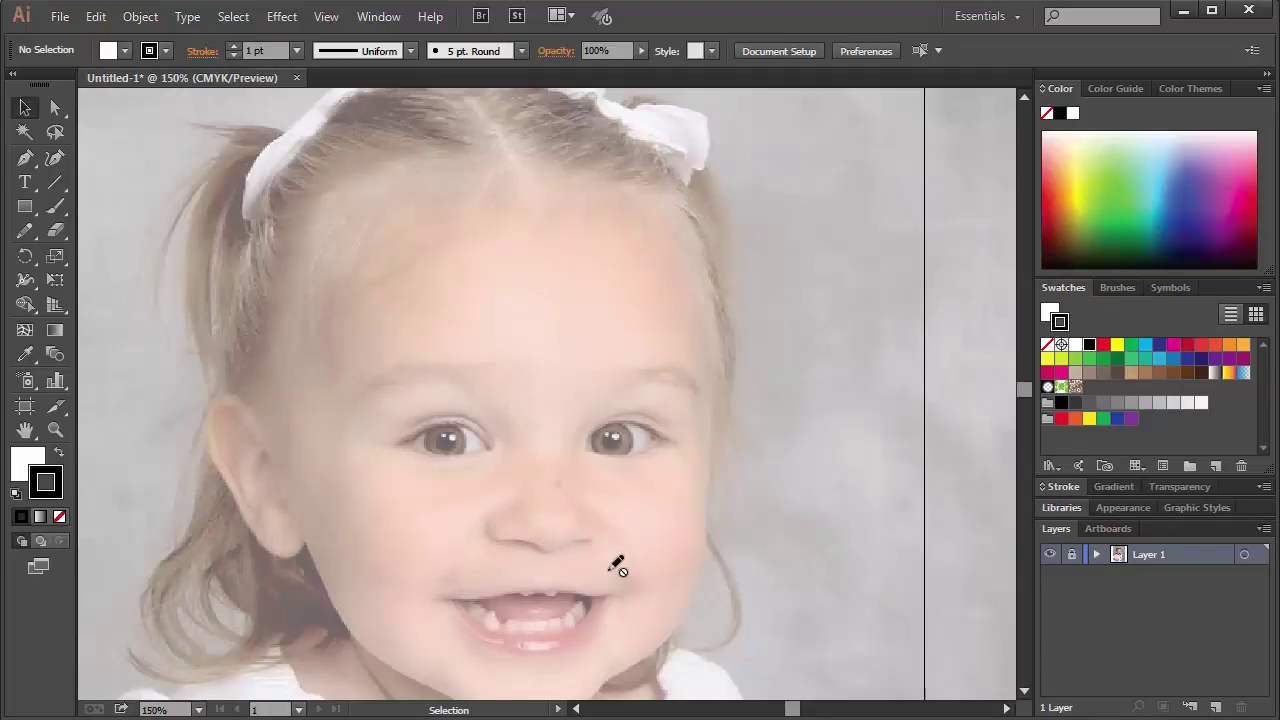
pyautogui.moveTo(603, 562); pyautogui.dragTo(543, 480)
pyautogui.scroll(1, 549, 480)
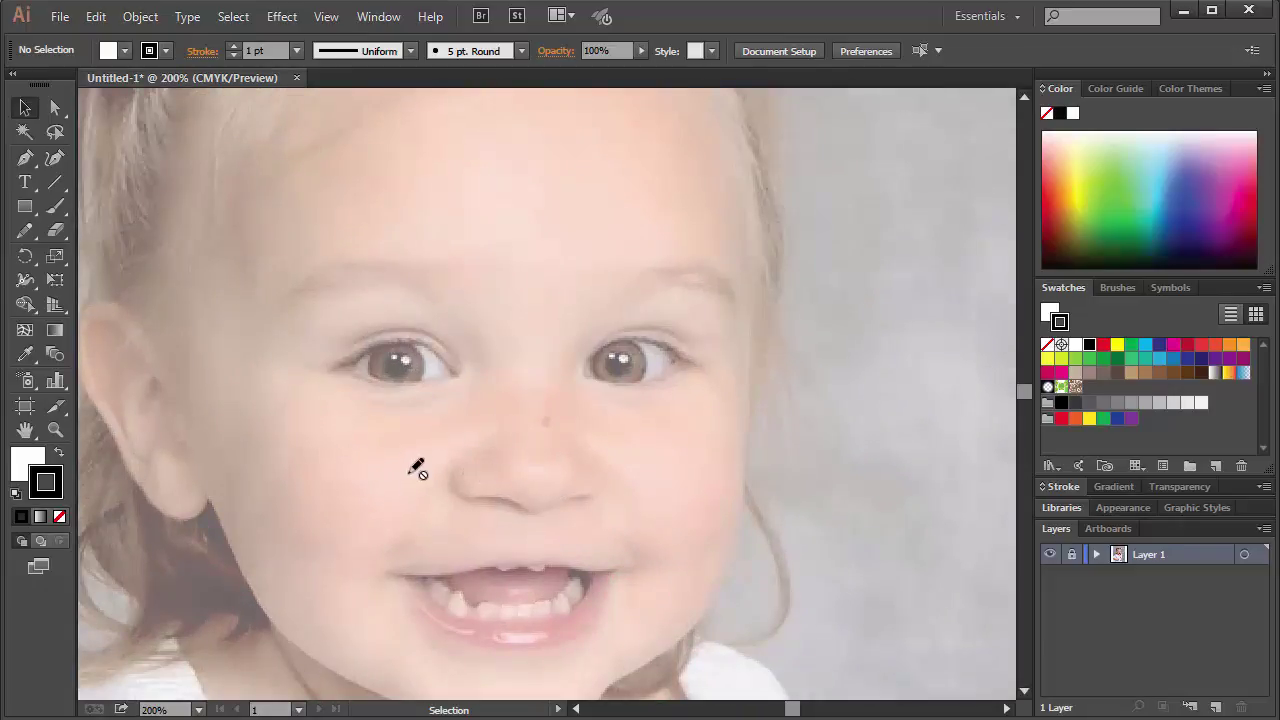
pyautogui.scroll(-2, 428, 468)
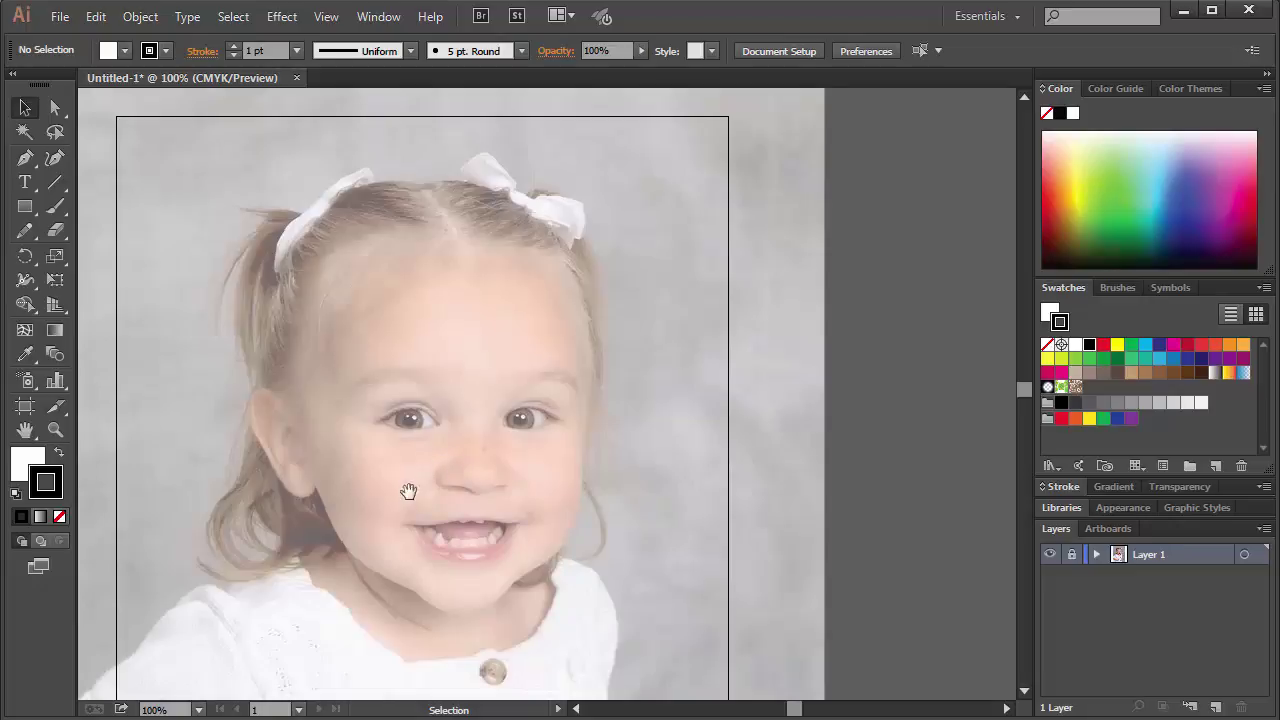
pyautogui.moveTo(409, 491); pyautogui.dragTo(474, 302)
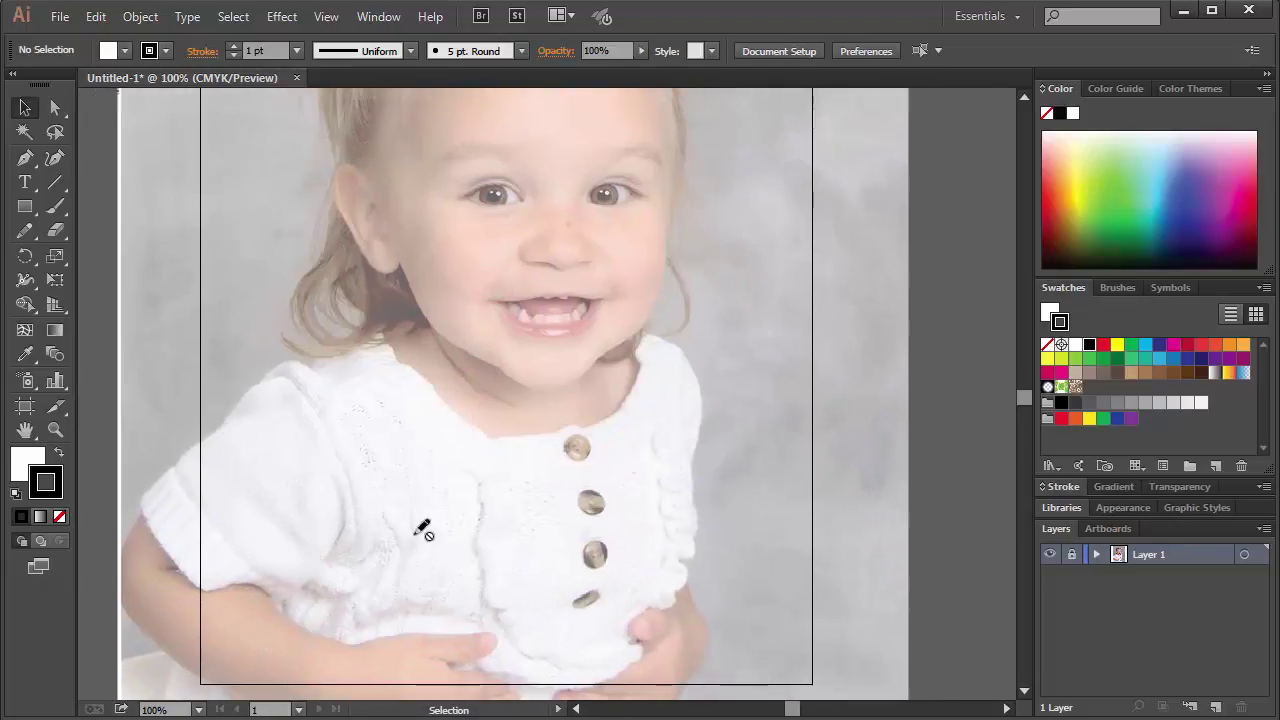
pyautogui.moveTo(426, 478); pyautogui.dragTo(345, 637)
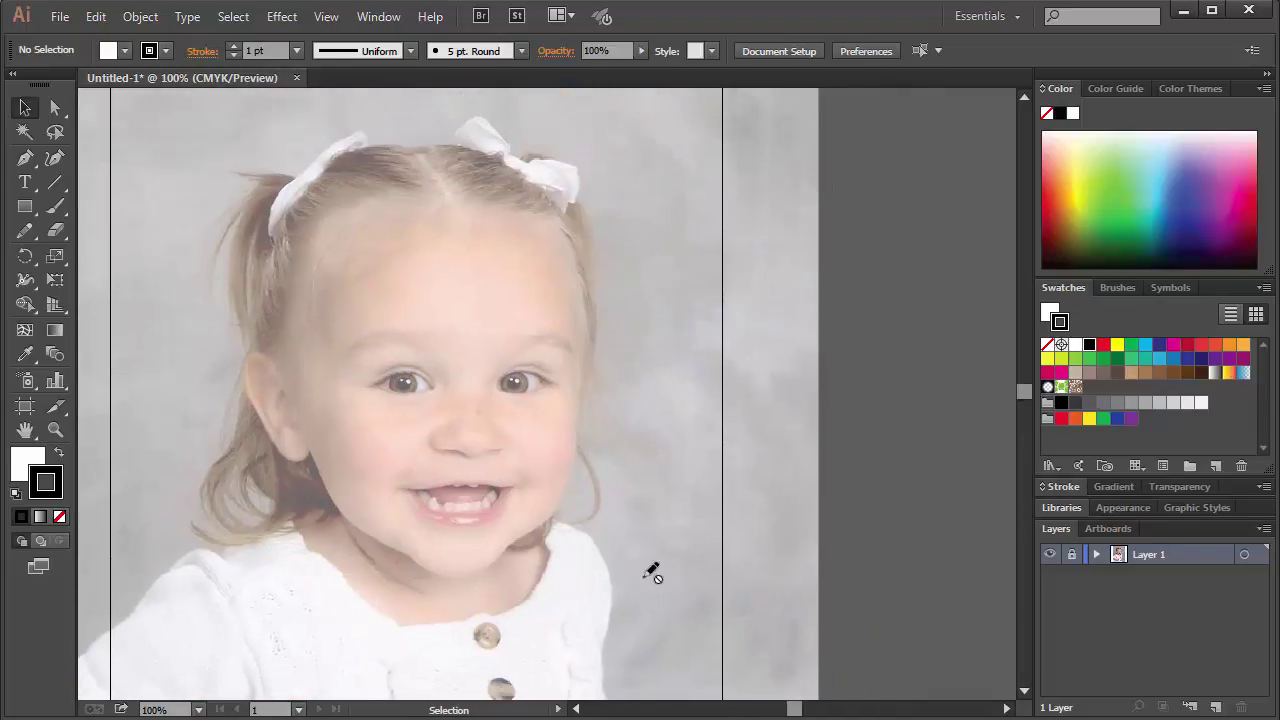
# - Add a new layer above the photo layer and name it Skin Base
pyautogui.click(1217, 710)
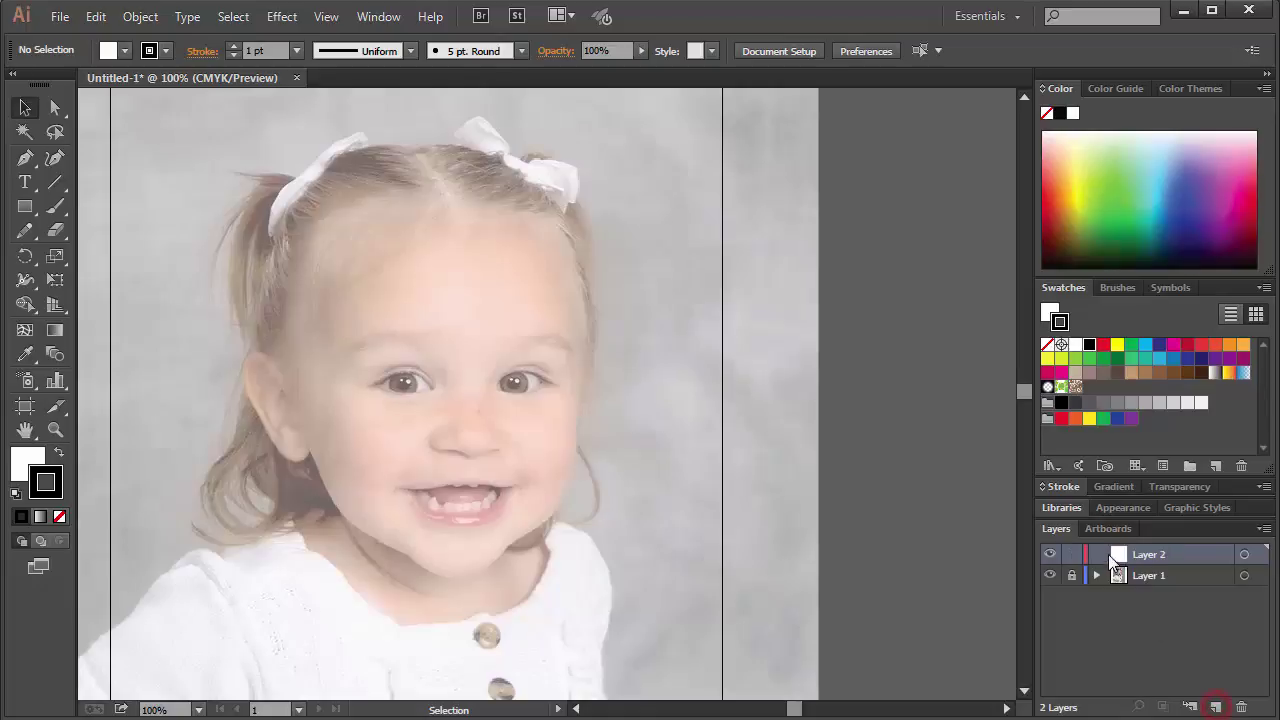
pyautogui.doubleClick(1145, 554)
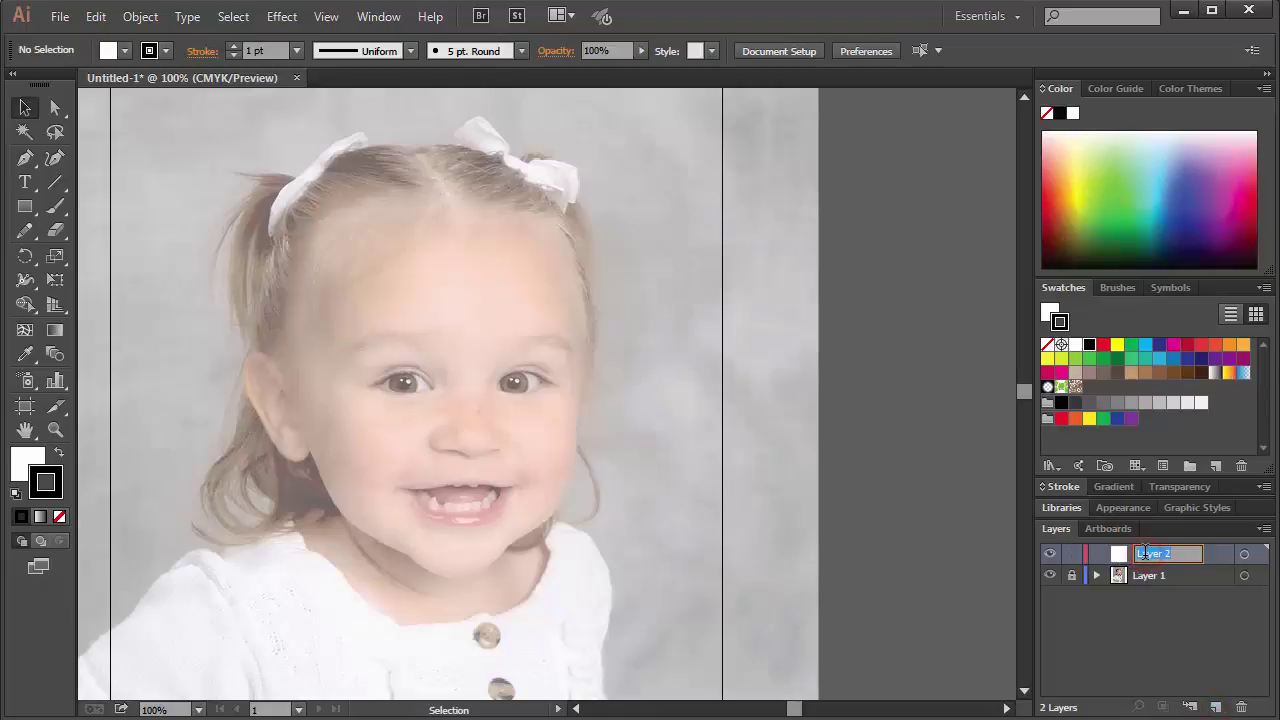
pyautogui.write('Skin Base')
pyautogui.press('Return')
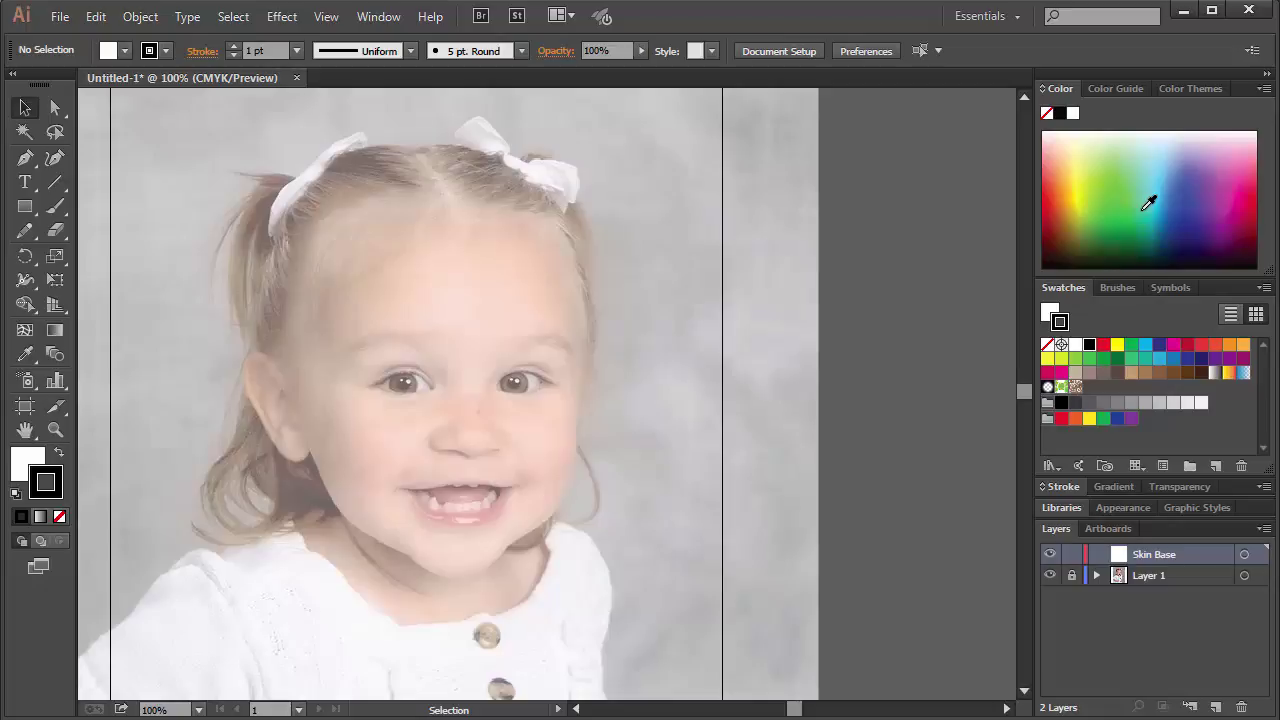
# - Sample the skin tone from the forehead as the fill with no stroke, and save that colour as a new swatch
pyautogui.press('i')
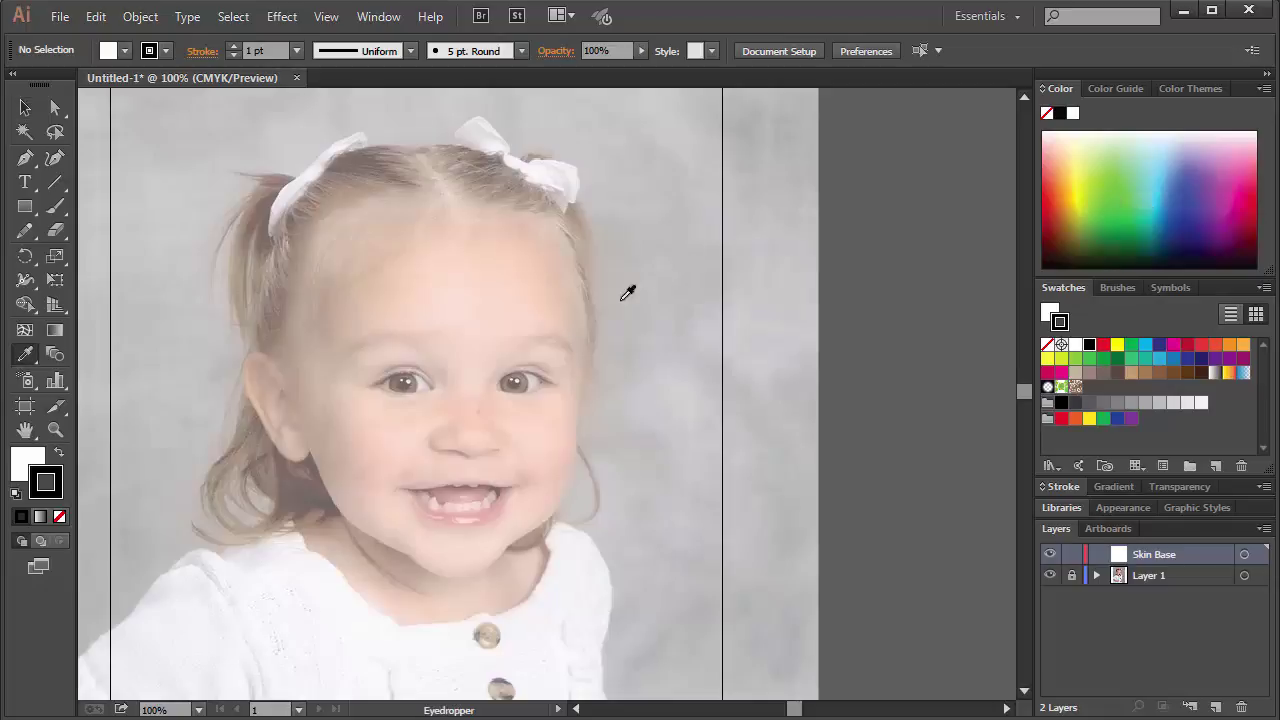
pyautogui.click(545, 288)
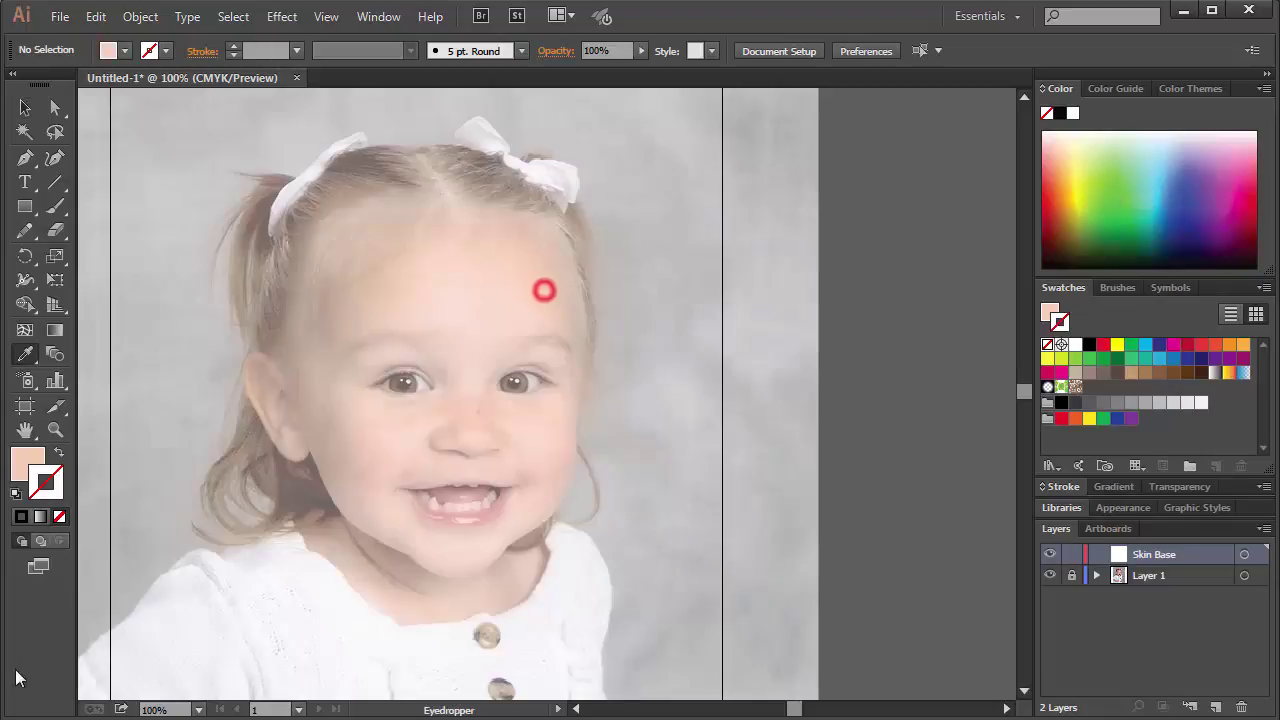
pyautogui.click(58, 454)
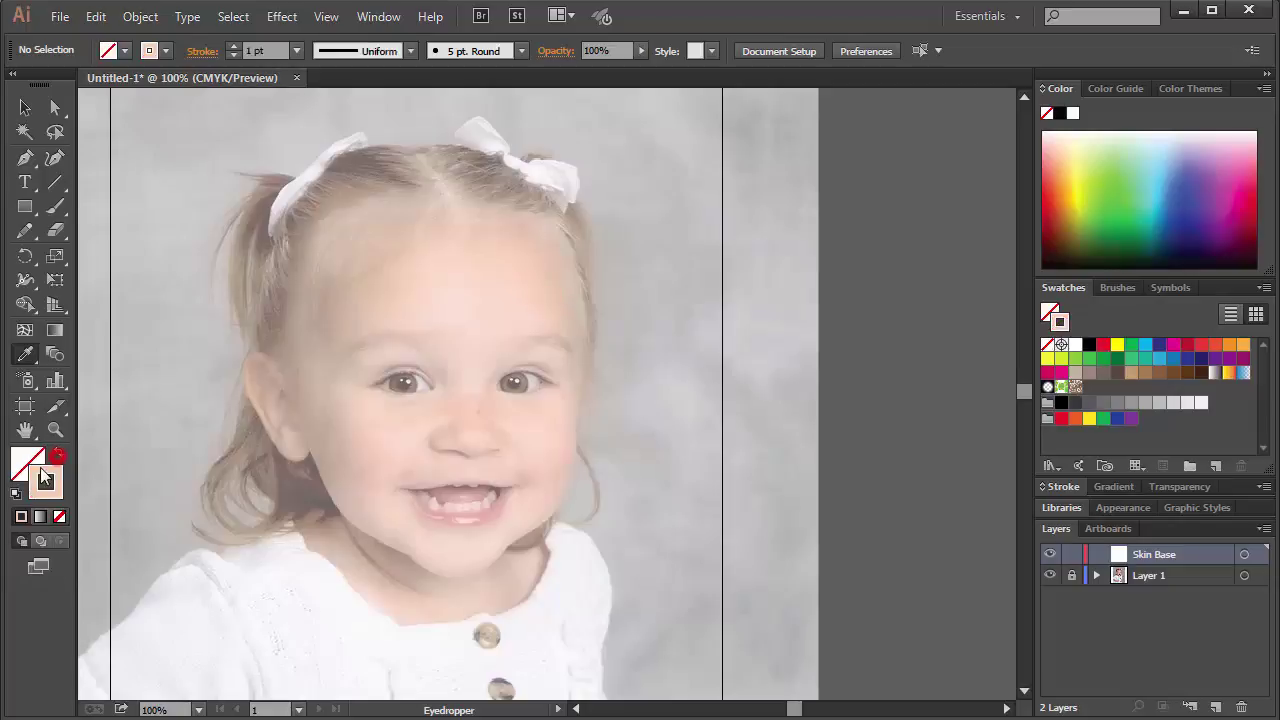
pyautogui.click(58, 454)
pyautogui.click(35, 452)
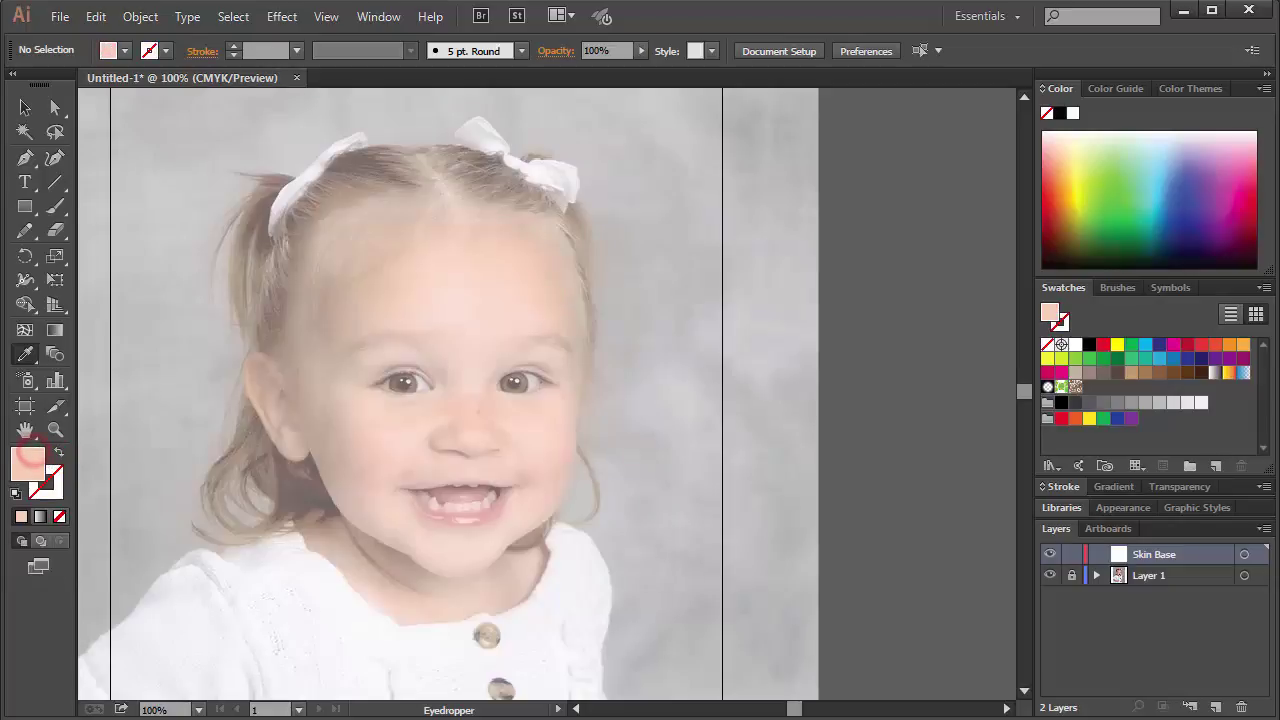
pyautogui.moveTo(28, 462); pyautogui.dragTo(1091, 391)
# - Begin the skin outline with the Pen tool at the neckline, tracing up the neck and cheek to just below eye level
pyautogui.press('p')
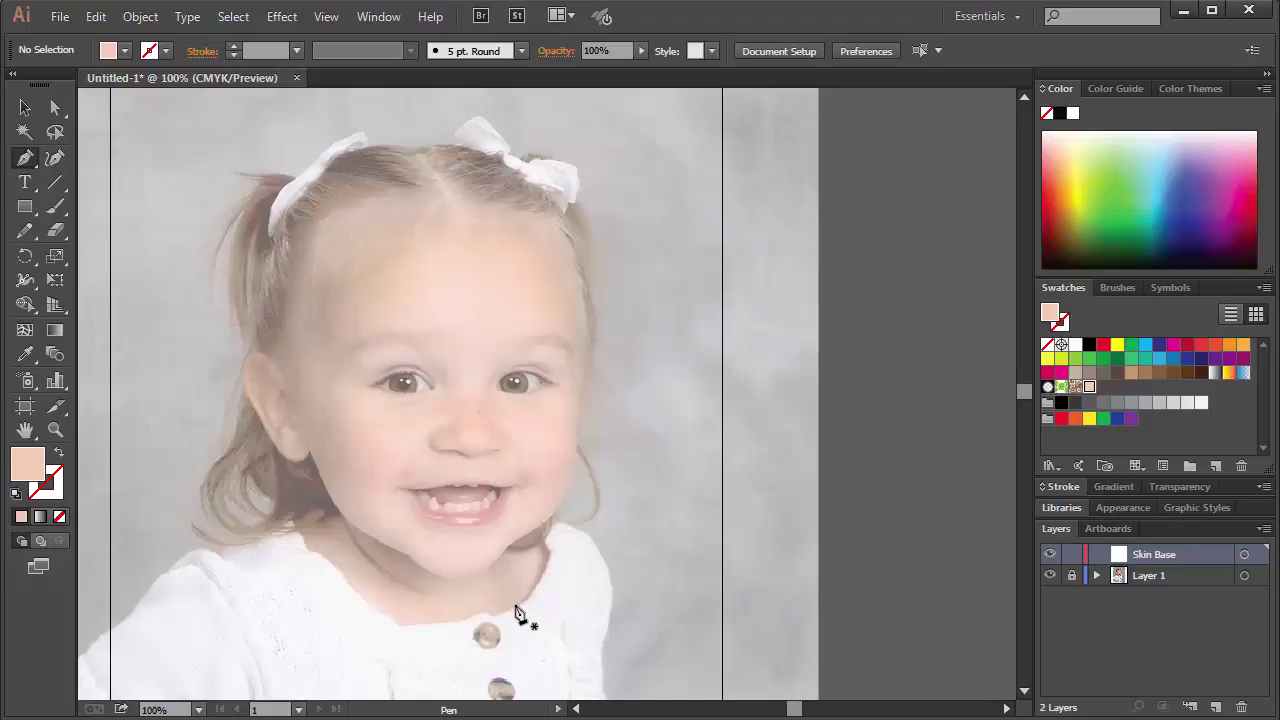
pyautogui.click(514, 606)
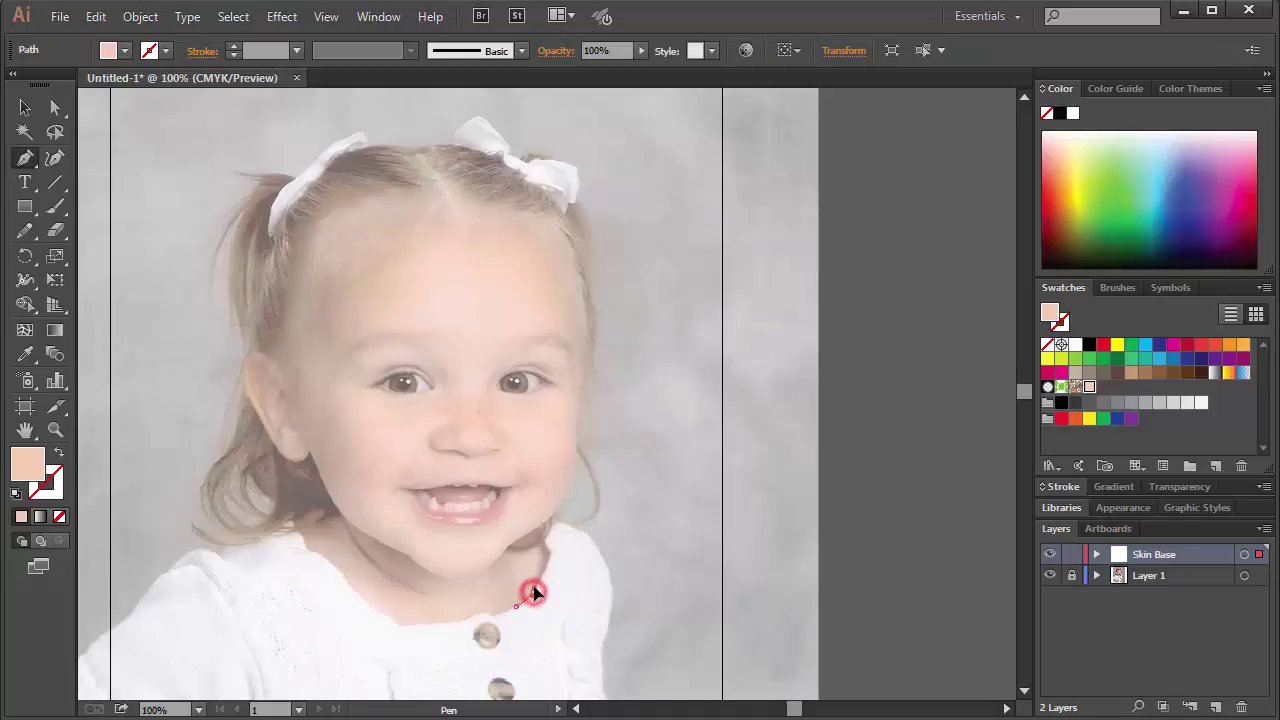
pyautogui.moveTo(545, 583); pyautogui.dragTo(555, 558)
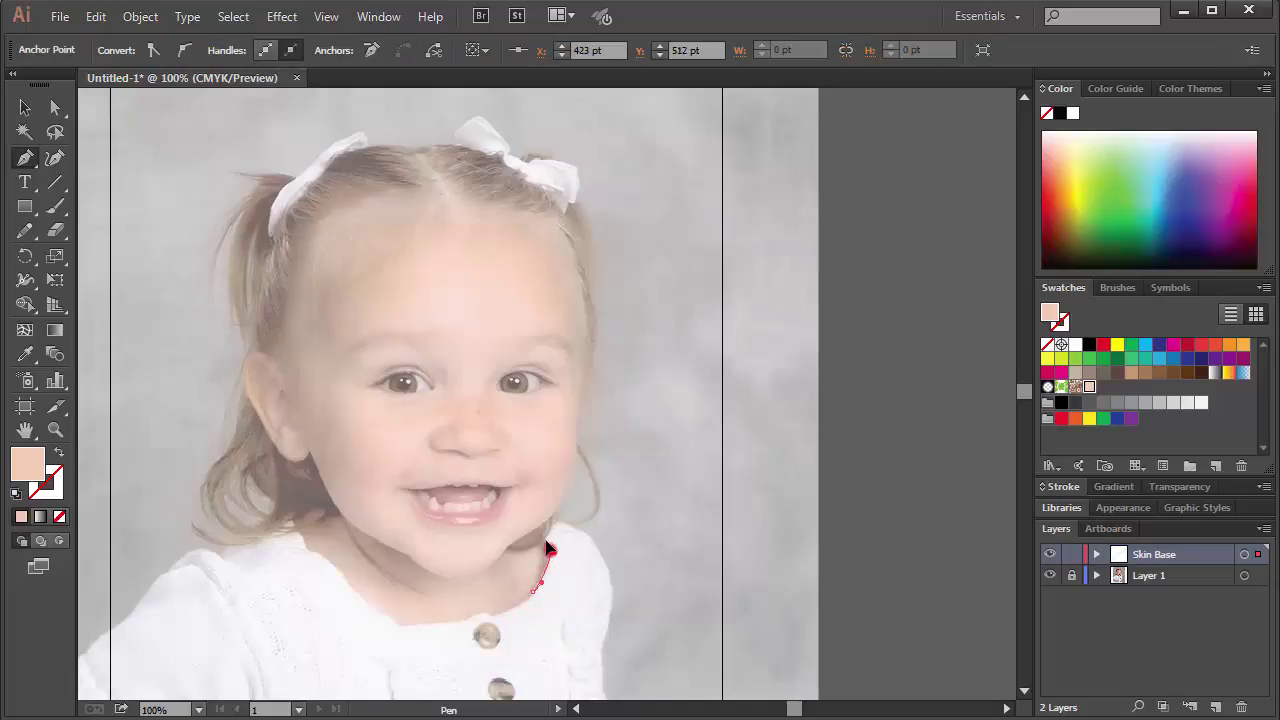
pyautogui.click(553, 513)
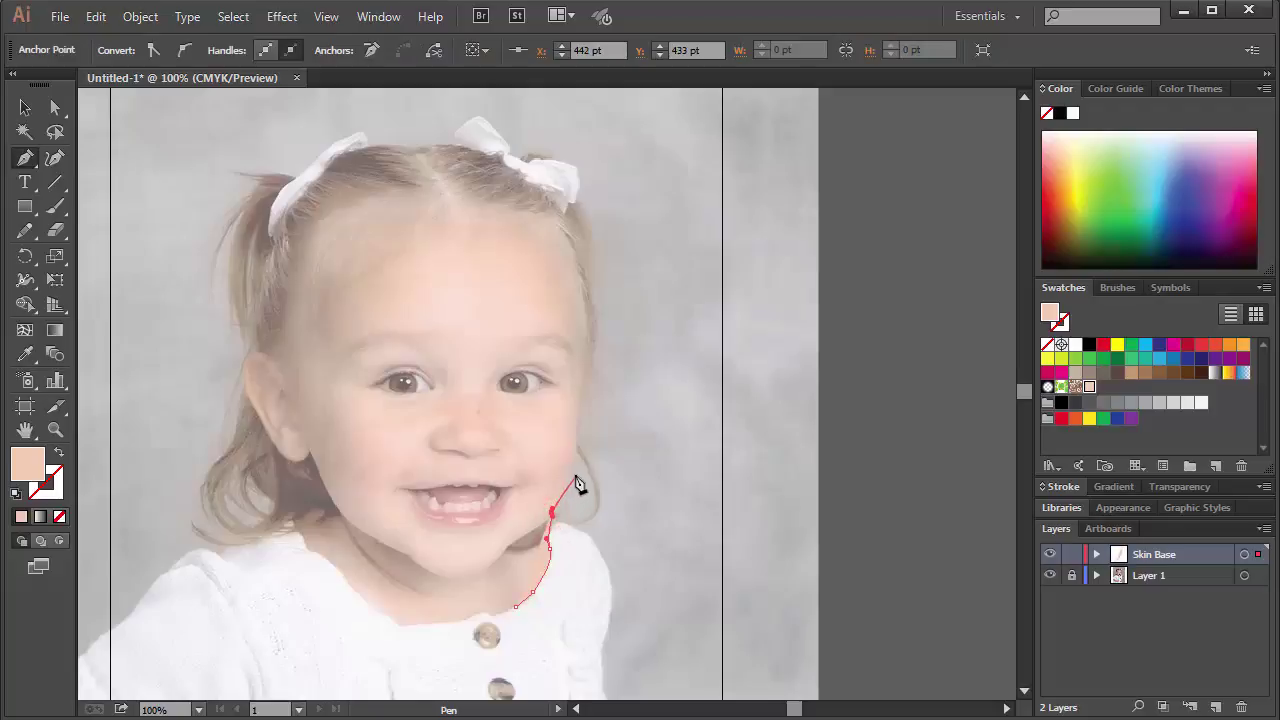
pyautogui.click(570, 473)
pyautogui.scroll(1, 576, 466)
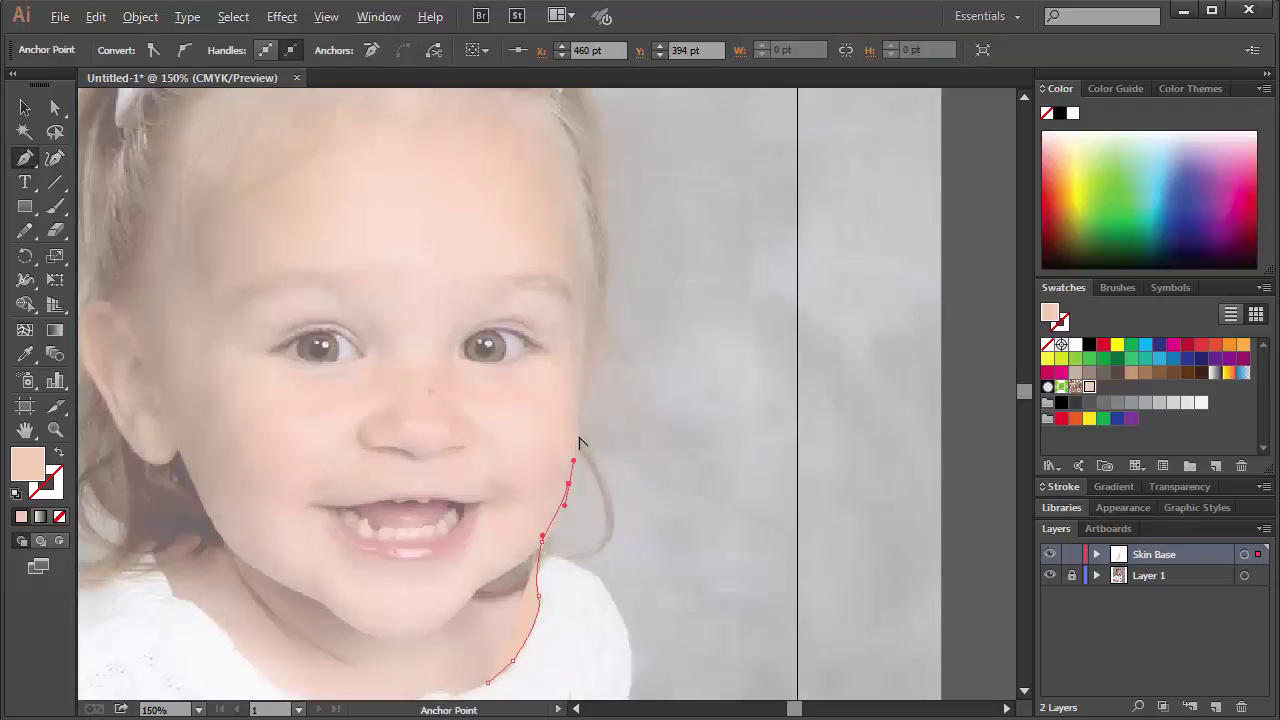
pyautogui.moveTo(586, 437); pyautogui.dragTo(589, 491)
pyautogui.click(582, 491)
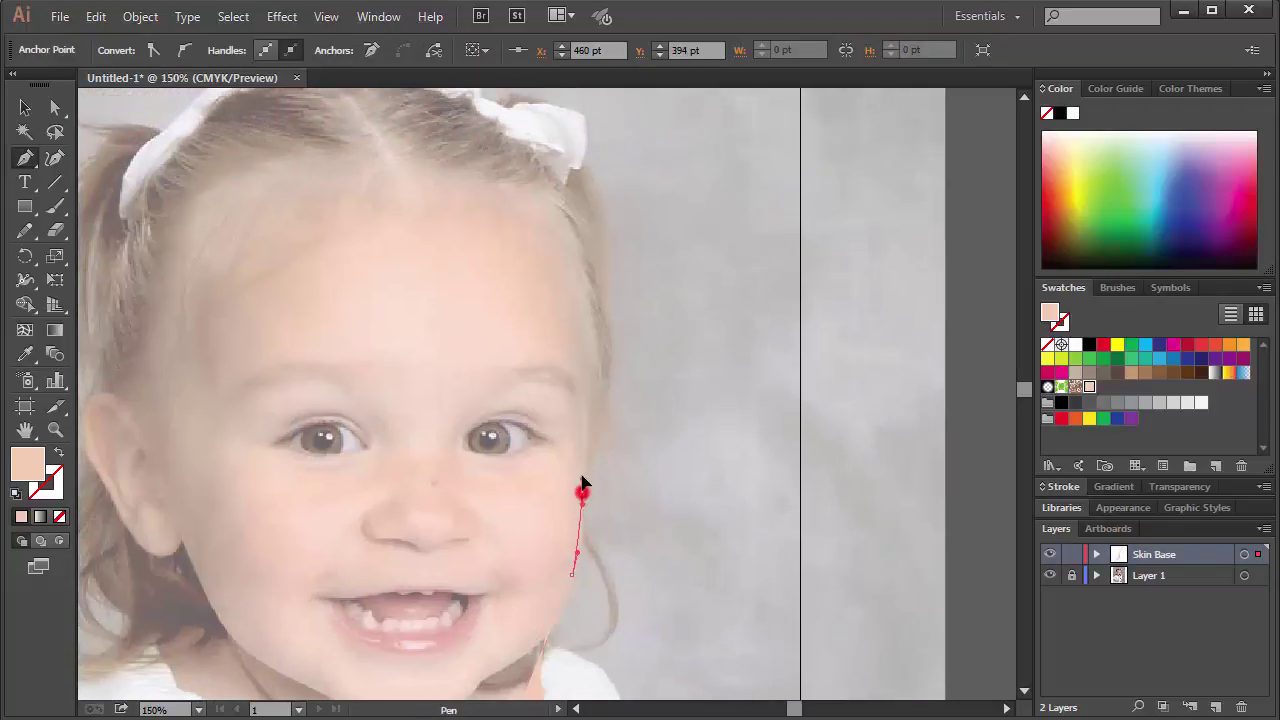
pyautogui.click(579, 461)
pyautogui.click(577, 387)
pyautogui.click(576, 373)
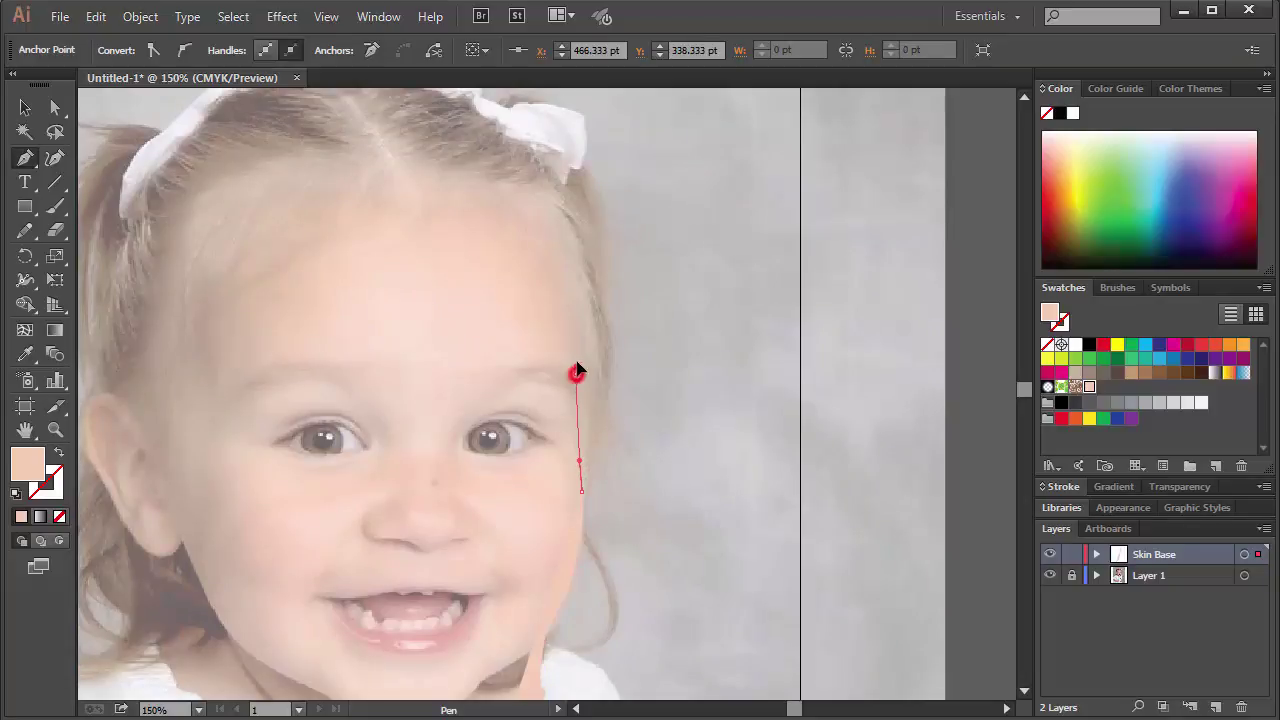
pyautogui.click(581, 349)
pyautogui.hotkey('ctrl', 'z')
pyautogui.hotkey('ctrl', 'z')
pyautogui.hotkey('ctrl', 'z')
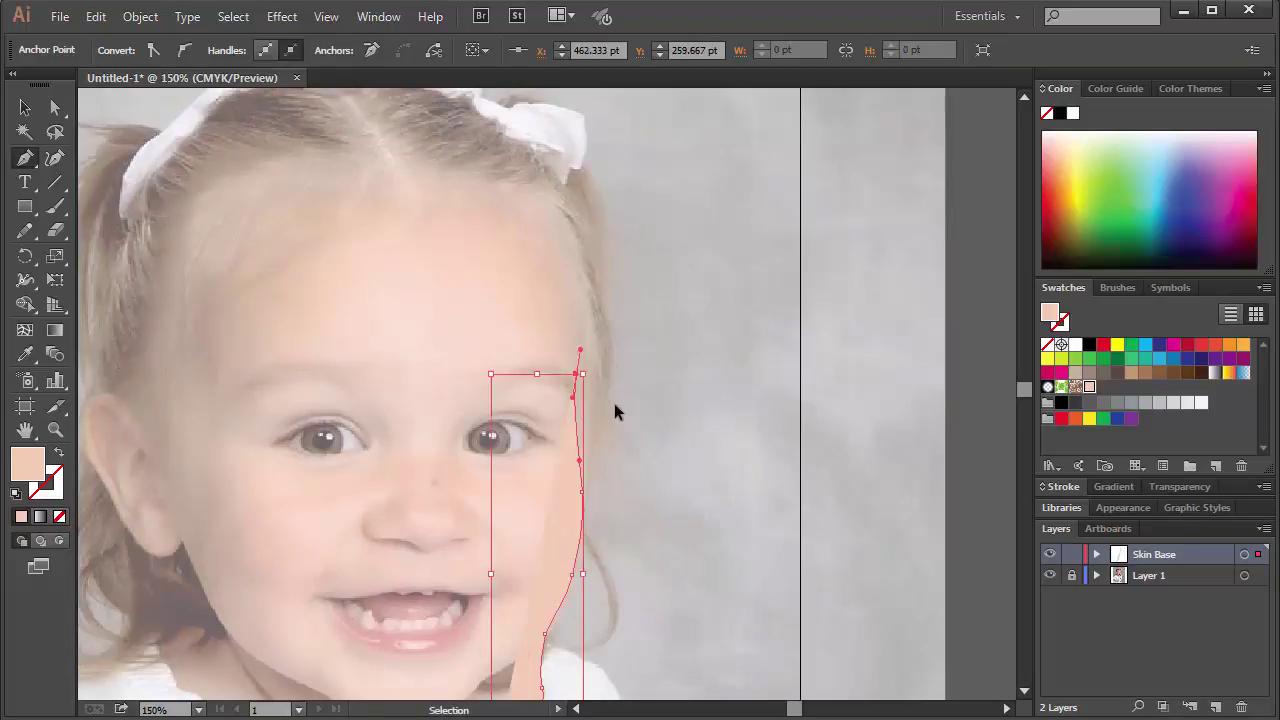
# - Continue the skin outline from beside the eyebrow up along the temple to the hairline below the bow
pyautogui.click(584, 366)
pyautogui.moveTo(580, 348); pyautogui.dragTo(579, 328)
pyautogui.click(571, 259)
pyautogui.click(563, 243)
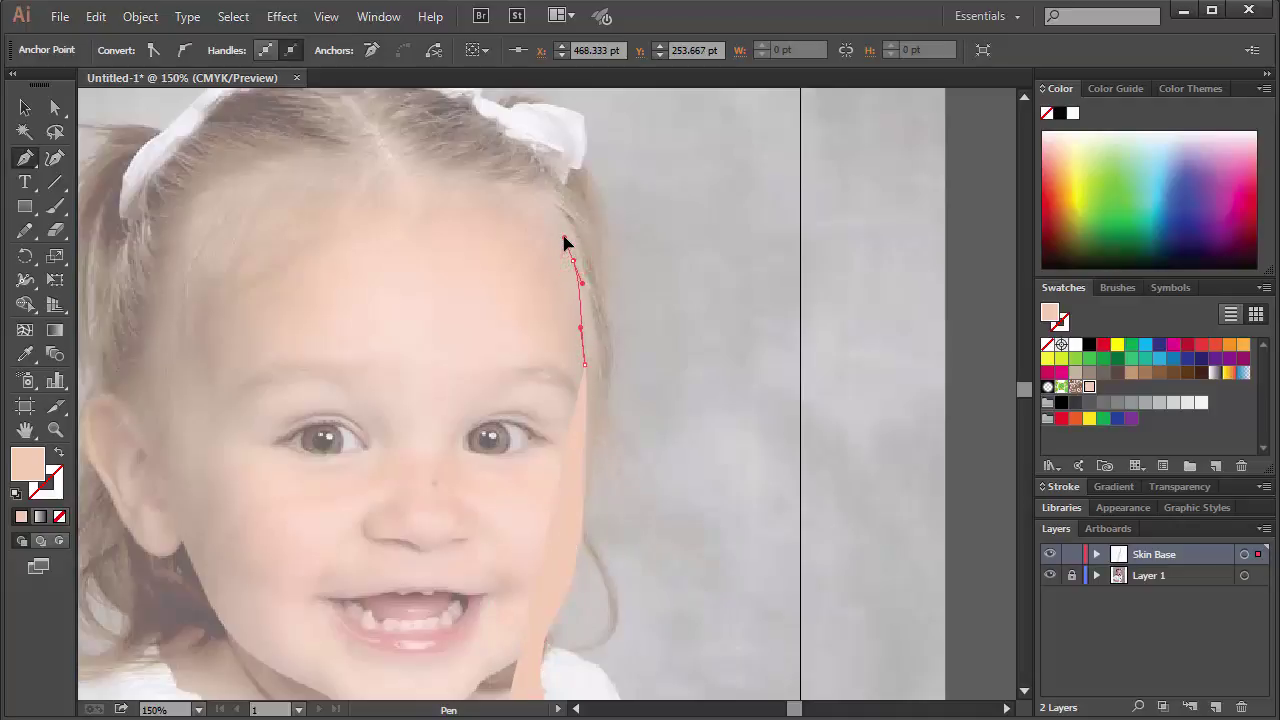
pyautogui.moveTo(557, 257); pyautogui.dragTo(615, 357)
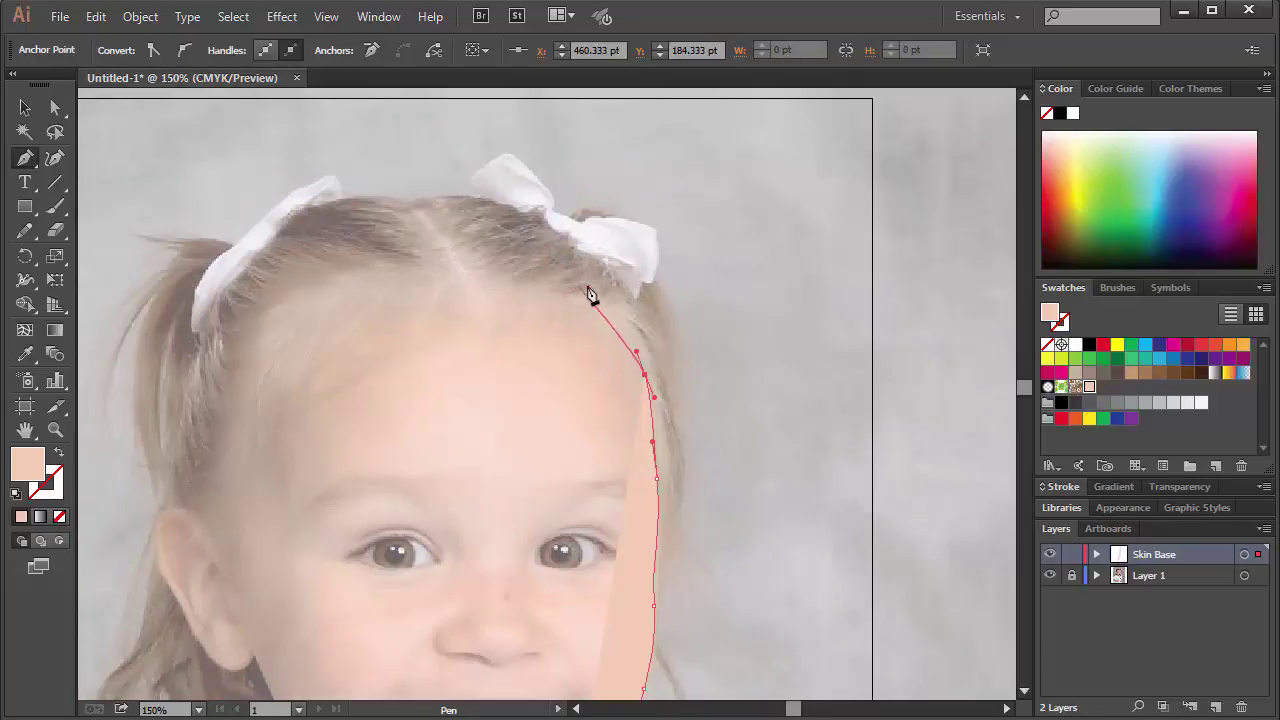
pyautogui.click(622, 323)
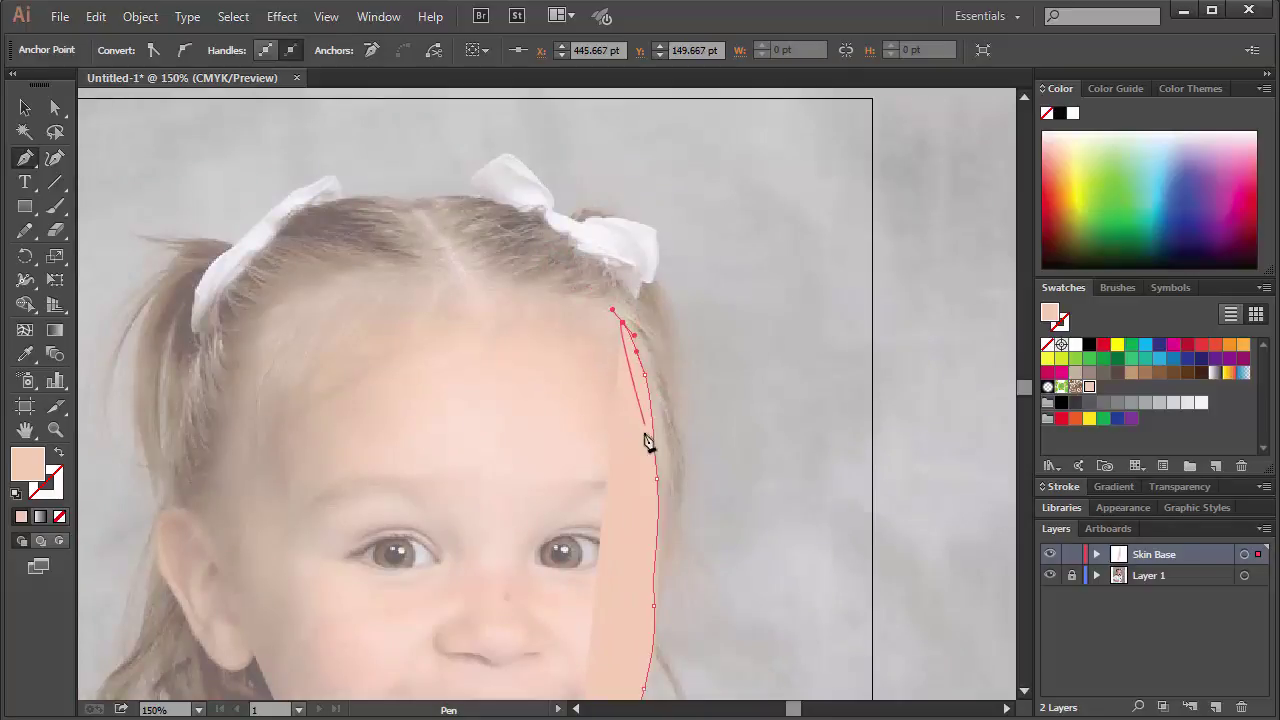
# - Extend the skin outline across the top of the head, slightly inside the hair, to the opposite bow
pyautogui.moveTo(633, 429); pyautogui.dragTo(632, 381)
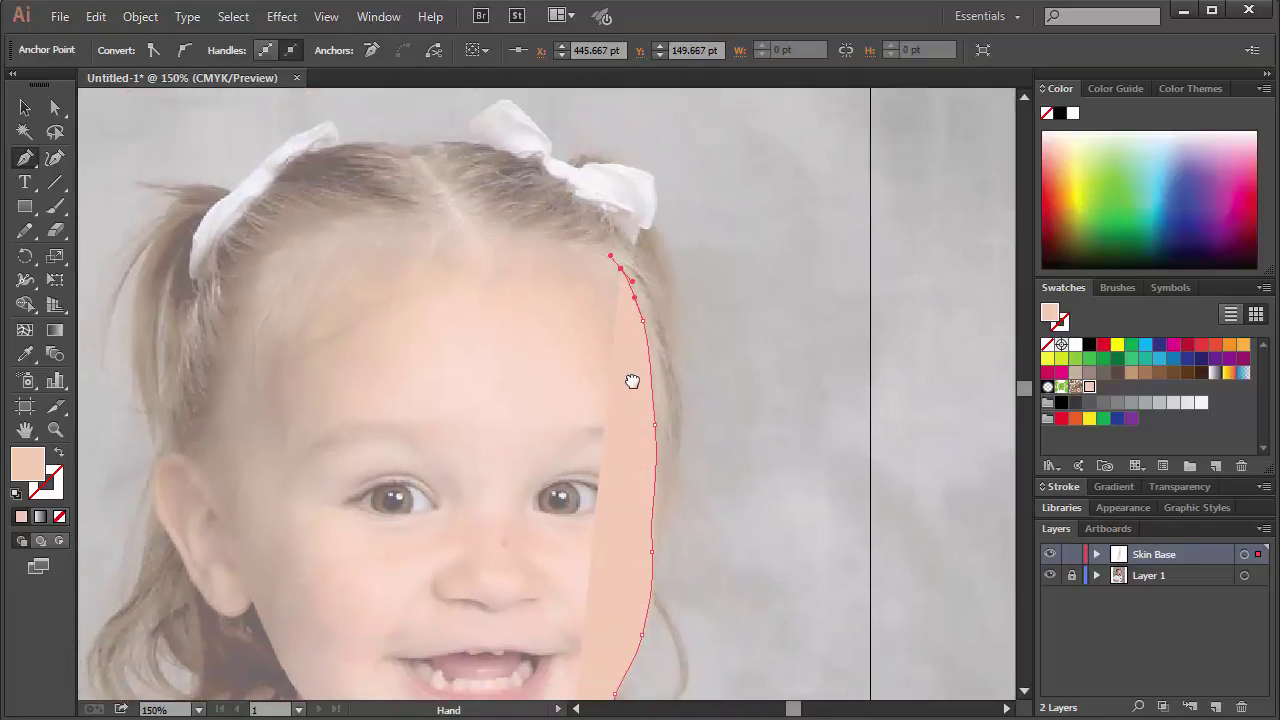
pyautogui.click(551, 191)
pyautogui.click(466, 189)
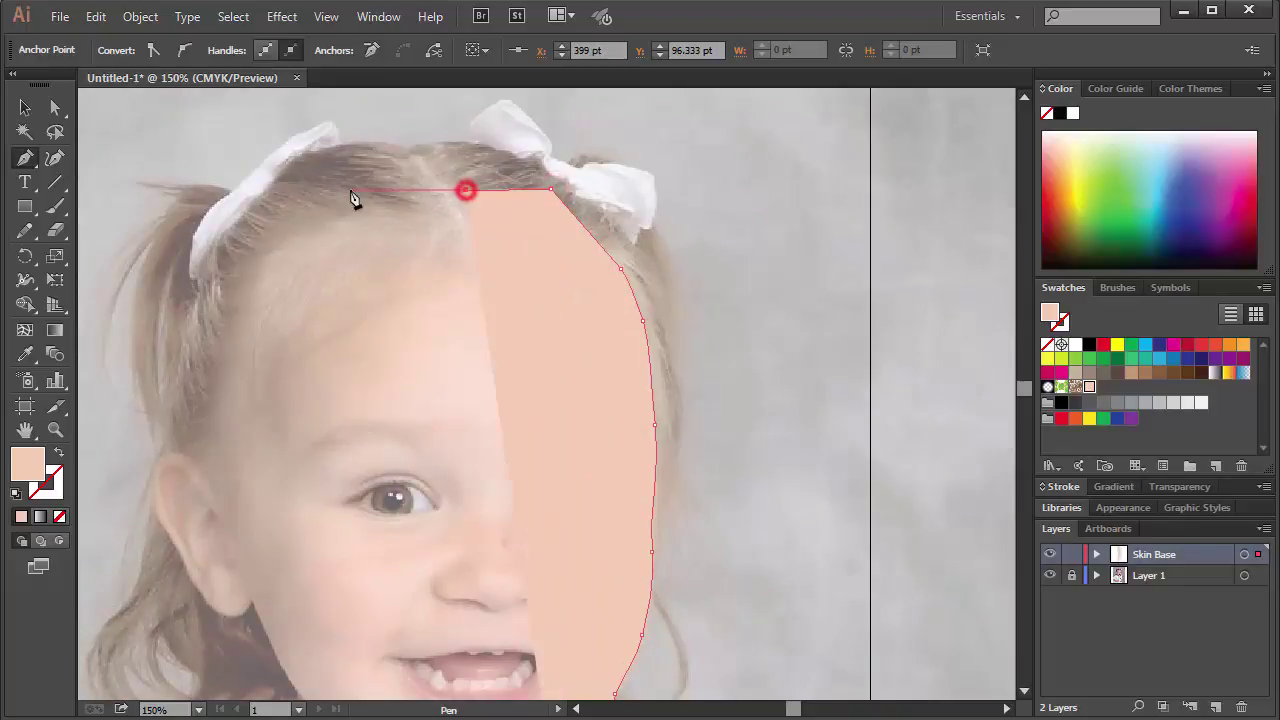
pyautogui.click(349, 190)
pyautogui.click(281, 208)
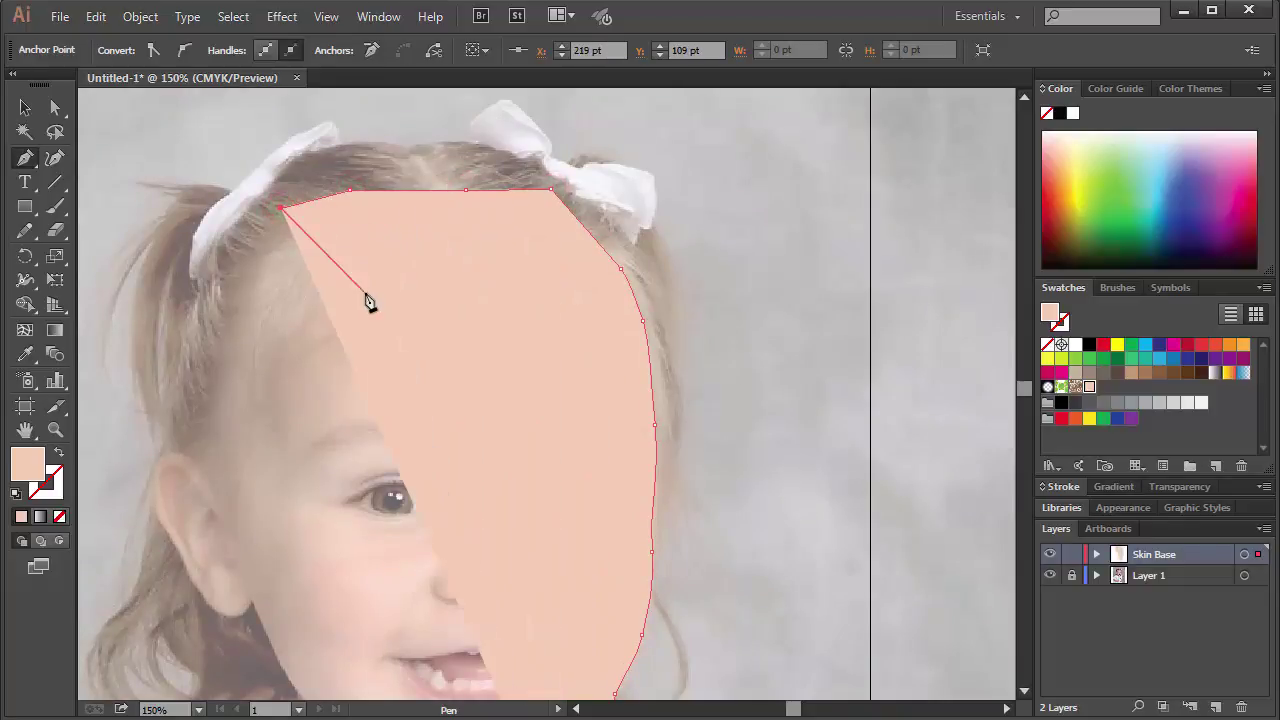
# - Swap the fill and stroke of the unfinished path so that the photo shows through it
pyautogui.moveTo(511, 532); pyautogui.dragTo(493, 498)
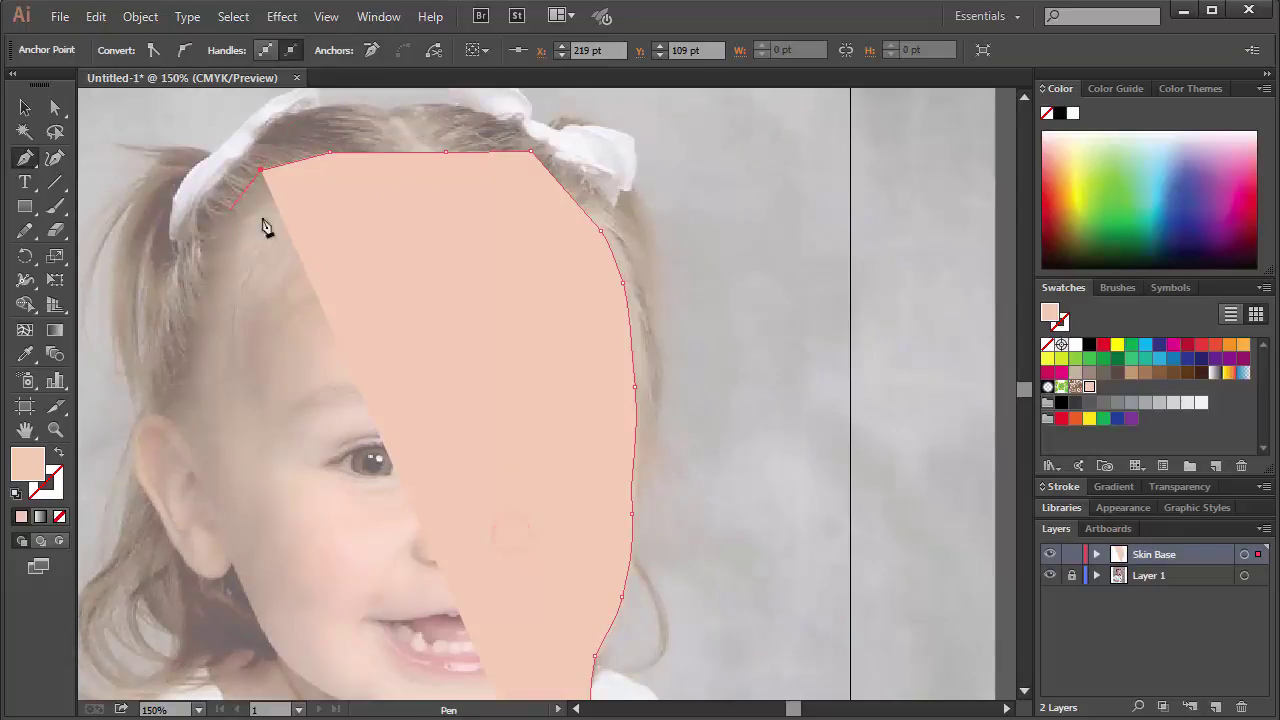
pyautogui.moveTo(437, 432); pyautogui.dragTo(434, 406)
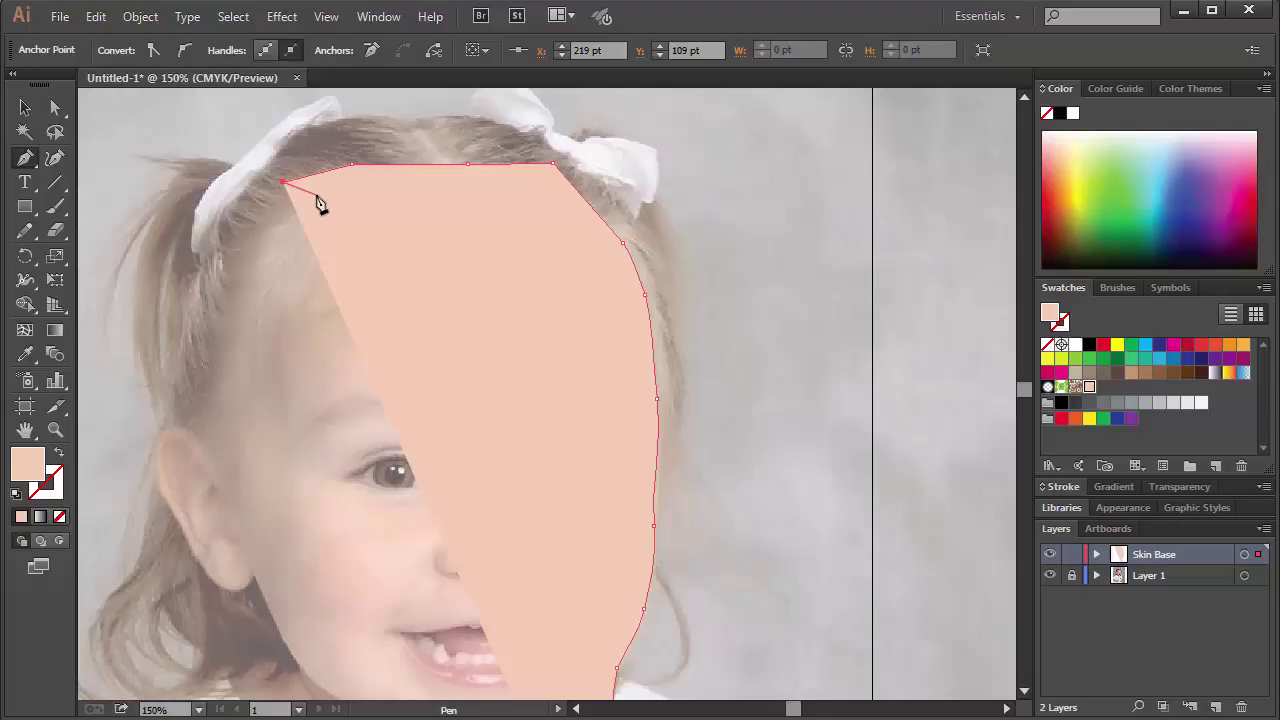
pyautogui.hotkey('shift', 'x')
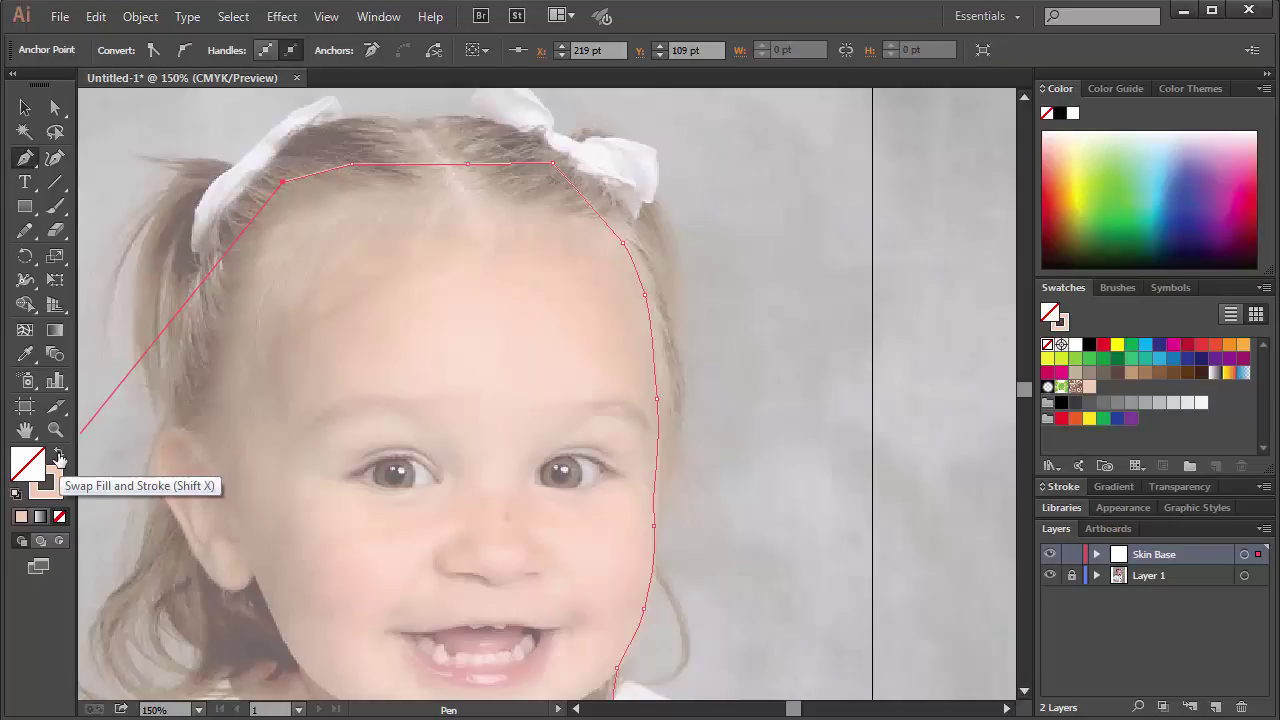
# - Trace the outline down the side of the head and around the visible ear to the base of the earlobe
pyautogui.click(229, 238)
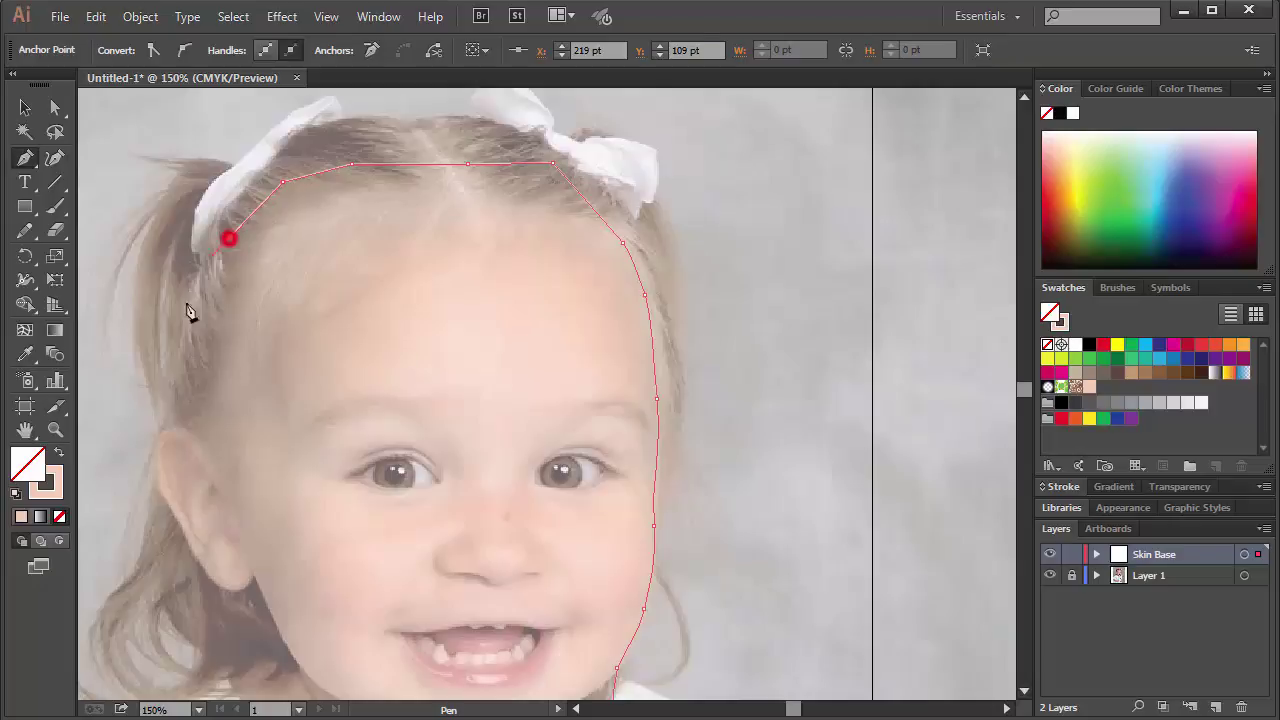
pyautogui.click(176, 381)
pyautogui.moveTo(157, 446); pyautogui.dragTo(256, 584)
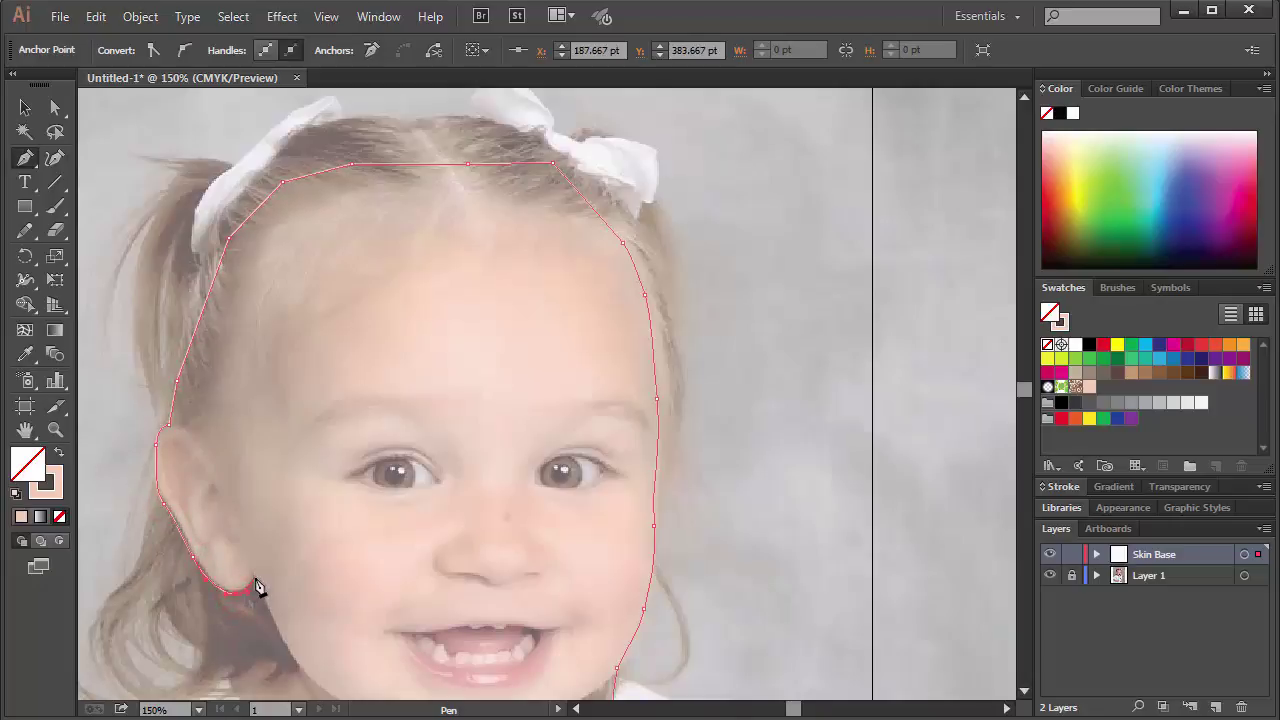
pyautogui.click(254, 578)
# - Trace from the earlobe along the jaw, back around the dark hair gap, and down the neck to the shirt collar
pyautogui.scroll(-3, 294, 554)
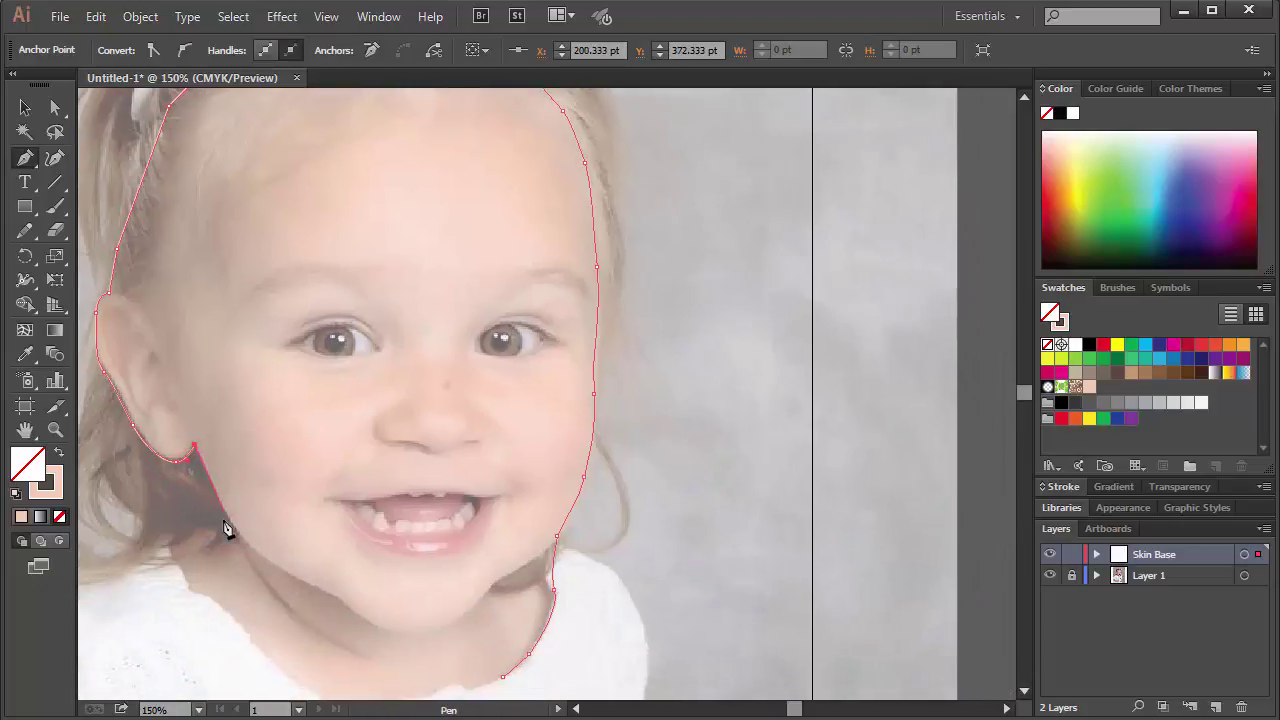
pyautogui.moveTo(230, 526); pyautogui.dragTo(246, 543)
pyautogui.moveTo(164, 537); pyautogui.dragTo(190, 587)
pyautogui.click(186, 583)
pyautogui.click(203, 597)
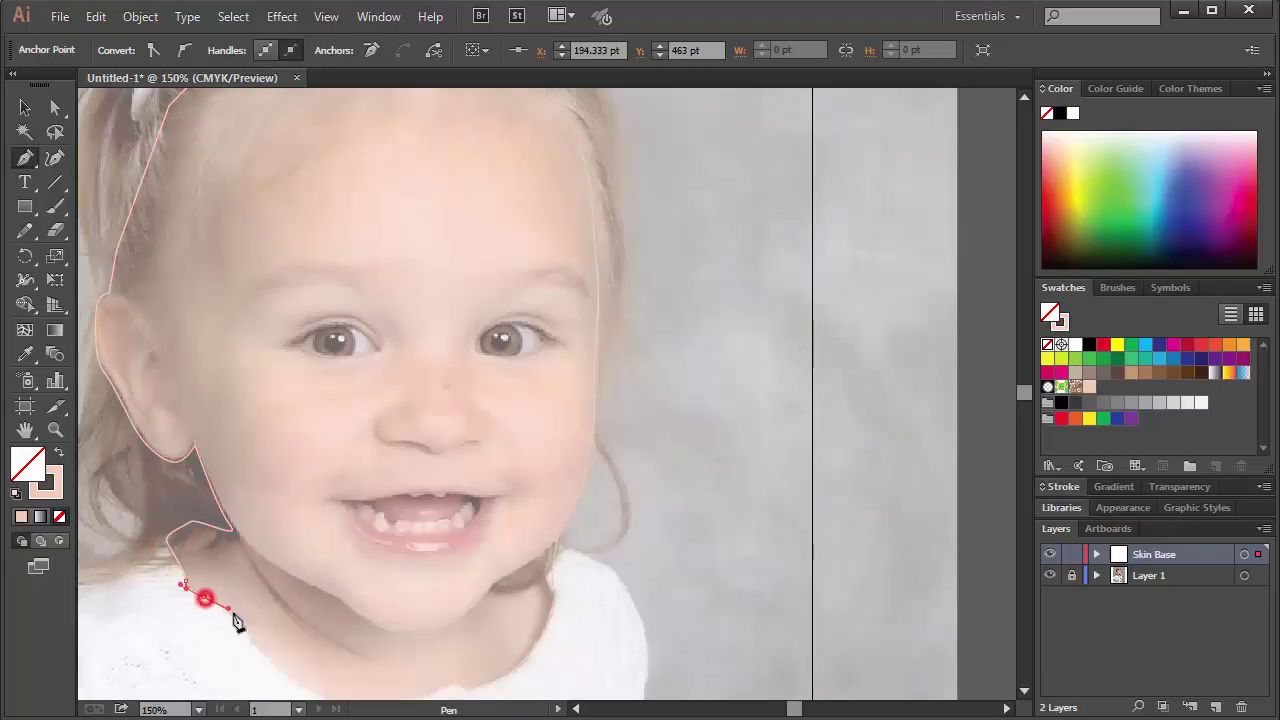
pyautogui.click(228, 609)
# - Follow the shirt's neckline across the chest and close the skin outline at its starting point
pyautogui.moveTo(240, 625); pyautogui.dragTo(207, 510)
pyautogui.click(195, 495)
pyautogui.click(215, 517)
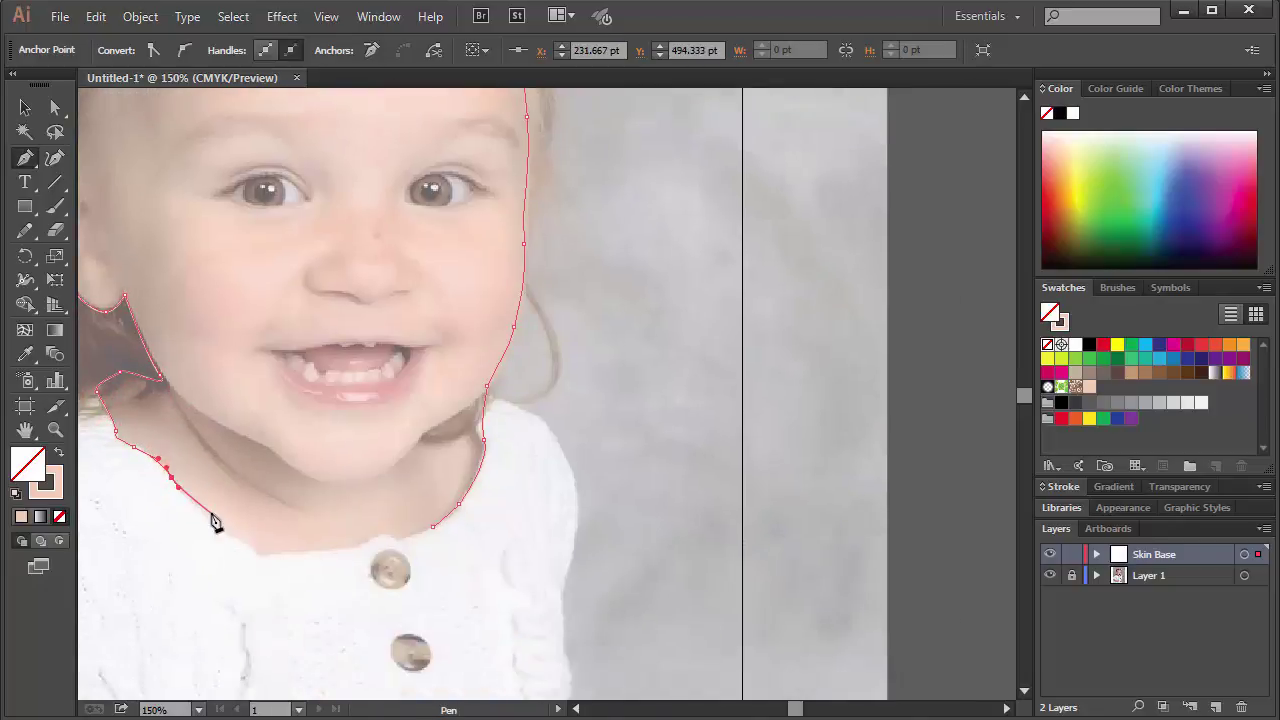
pyautogui.click(230, 530)
pyautogui.click(249, 545)
pyautogui.click(294, 550)
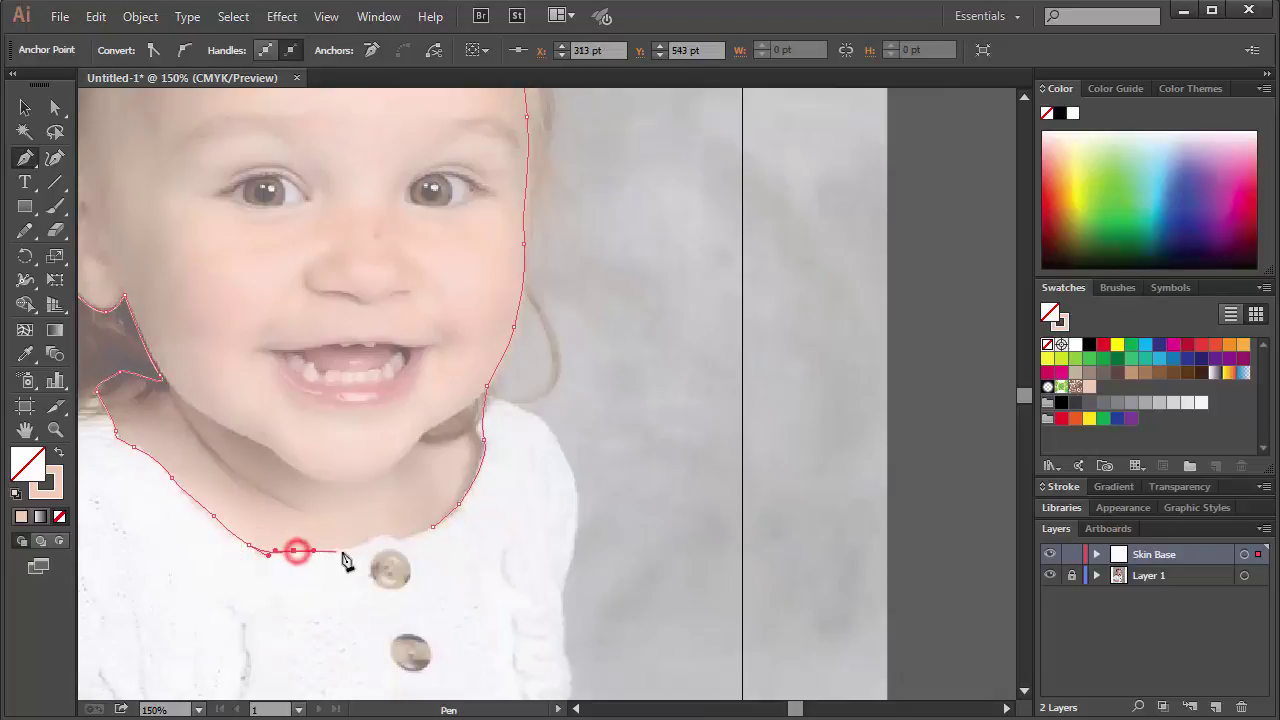
pyautogui.moveTo(355, 547); pyautogui.dragTo(393, 533)
pyautogui.click(413, 532)
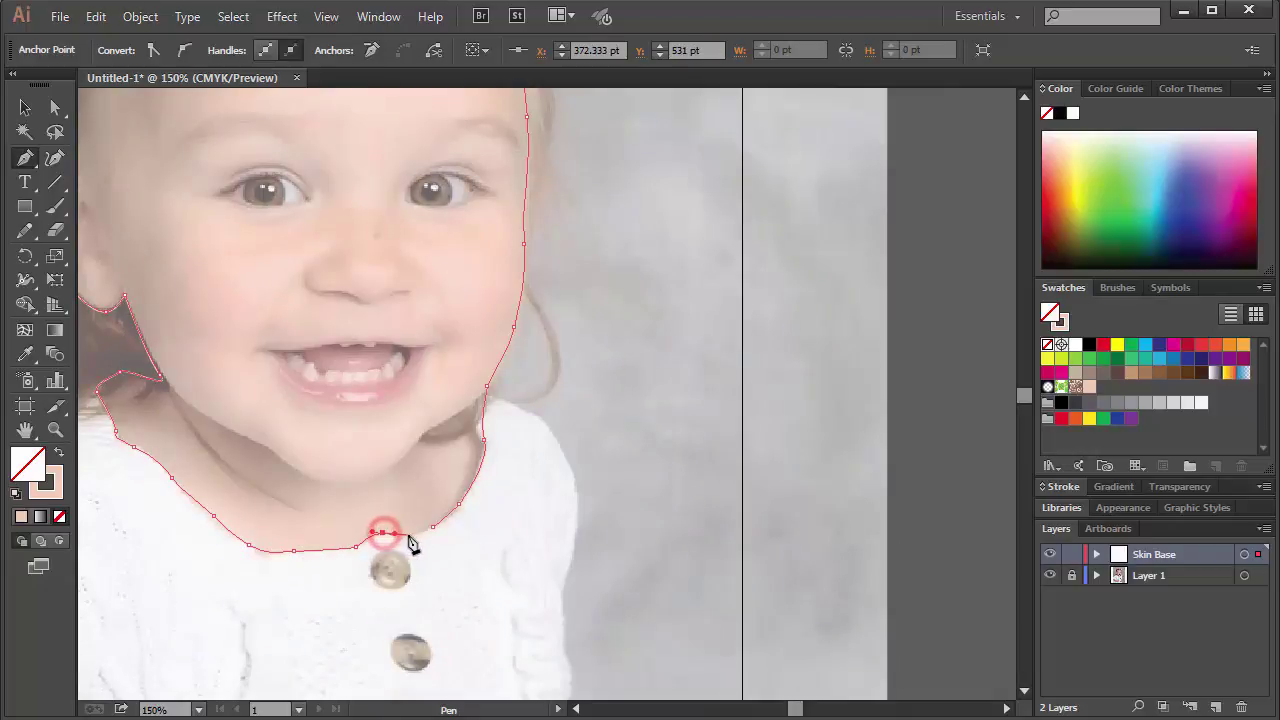
pyautogui.click(434, 527)
# - Swap the fill and stroke back so that the closed face shape is filled with the skin colour
pyautogui.moveTo(391, 234); pyautogui.dragTo(443, 415)
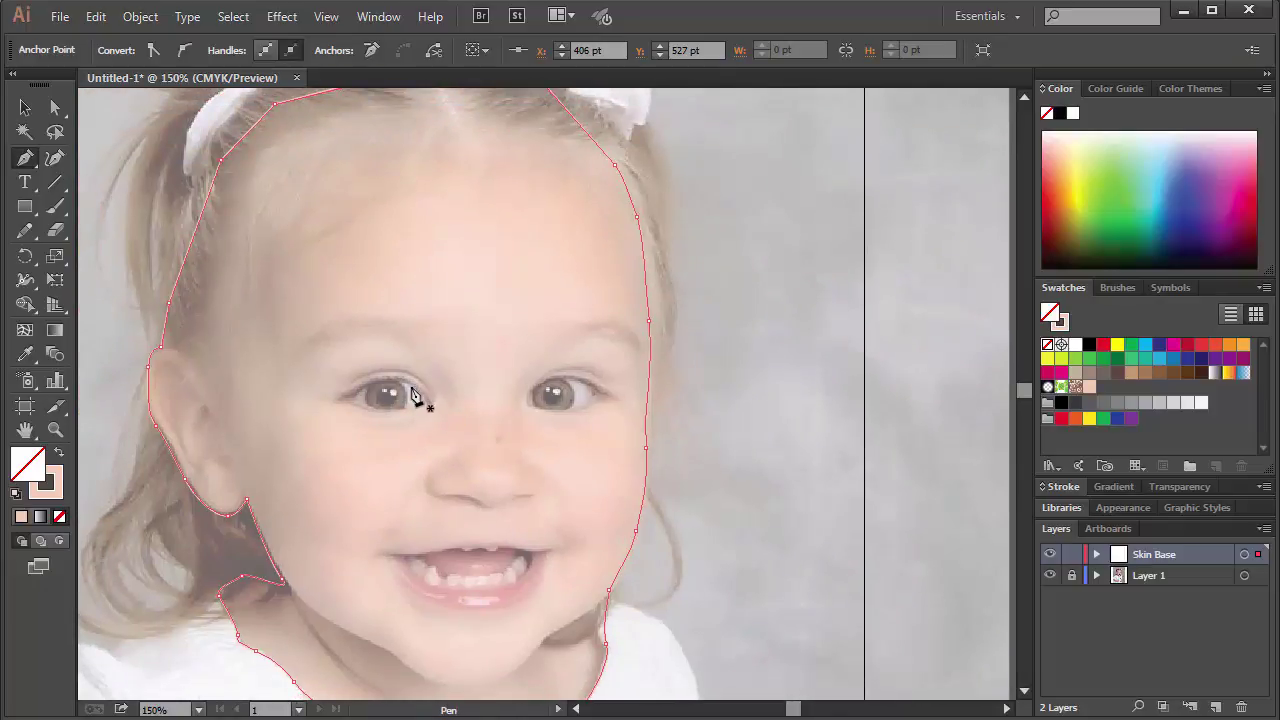
pyautogui.hotkey('shift', 'x')
pyautogui.scroll(-2, 410, 395)
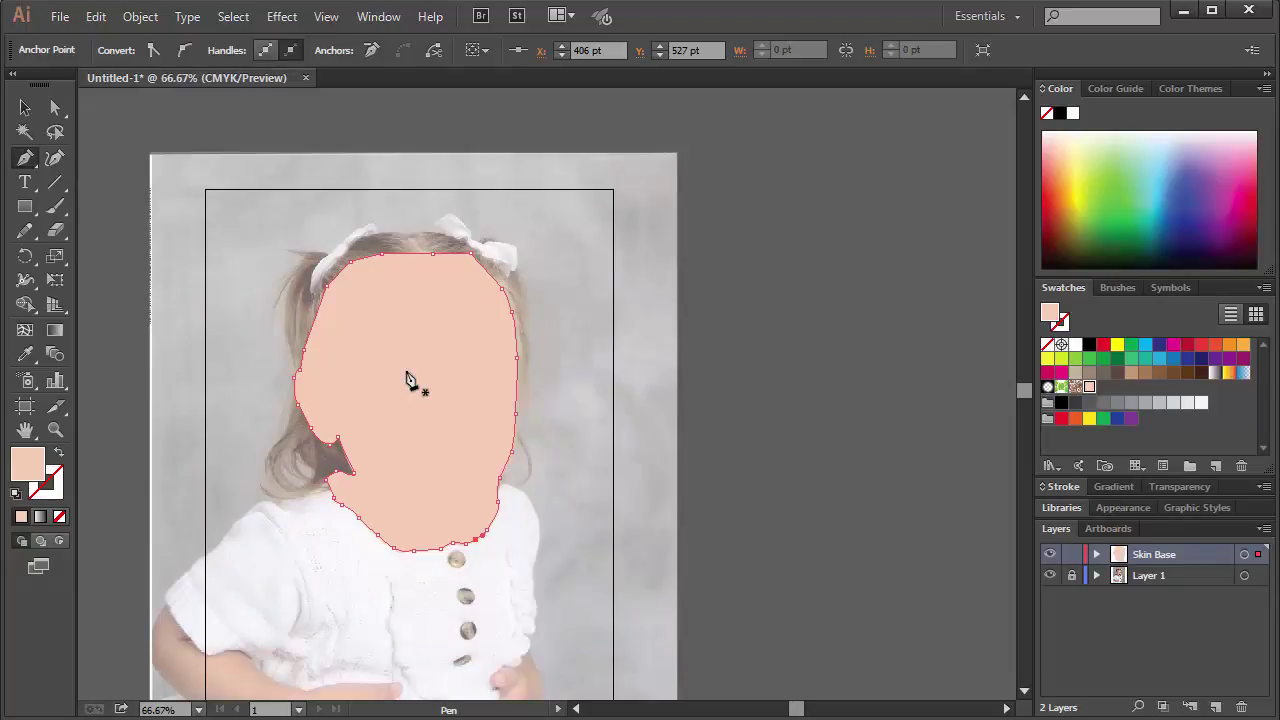
pyautogui.scroll(1, 406, 447)
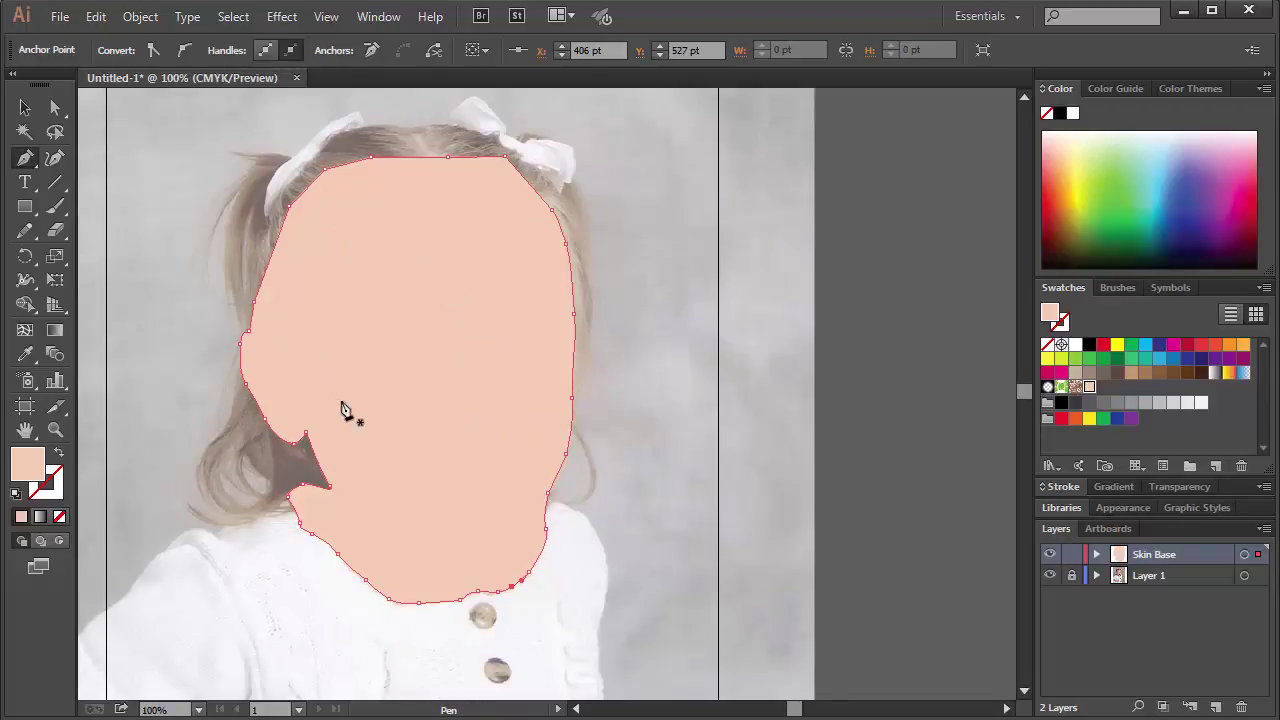
# - Hide the Skin Base layer and add a new layer above it named Skin Shadow
pyautogui.click(1048, 555)
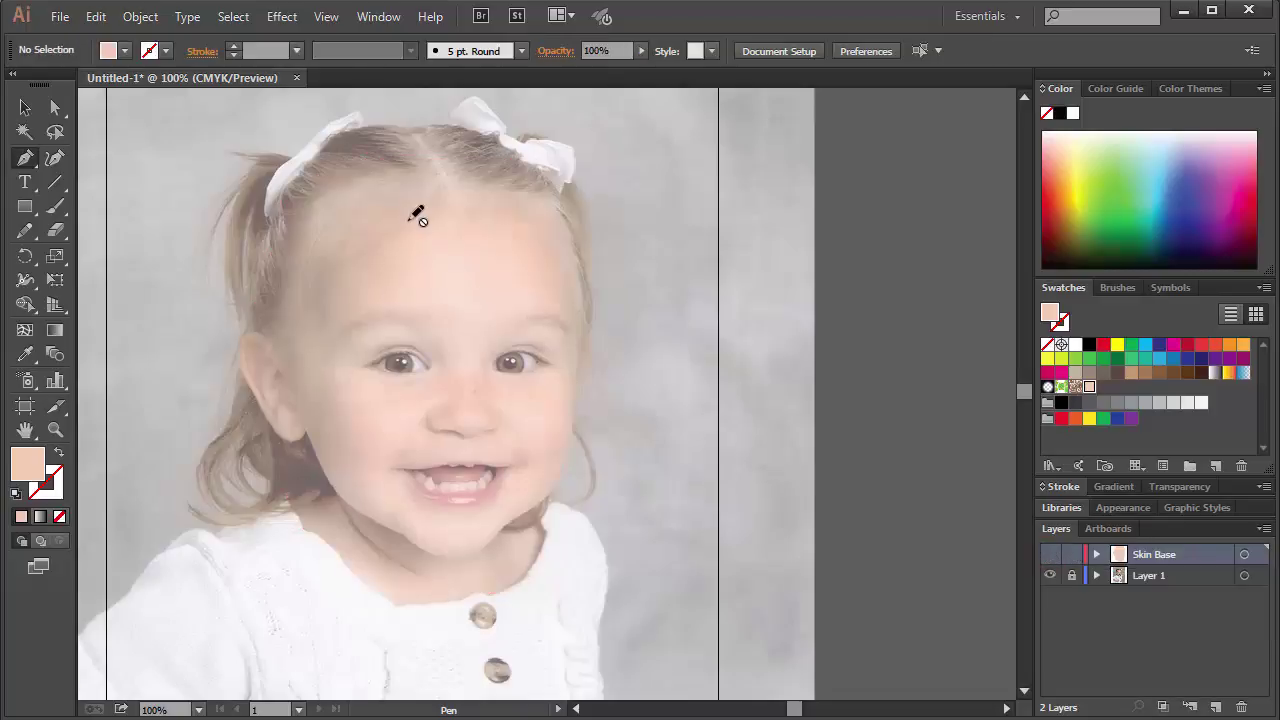
pyautogui.click(1215, 707)
pyautogui.doubleClick(1154, 553)
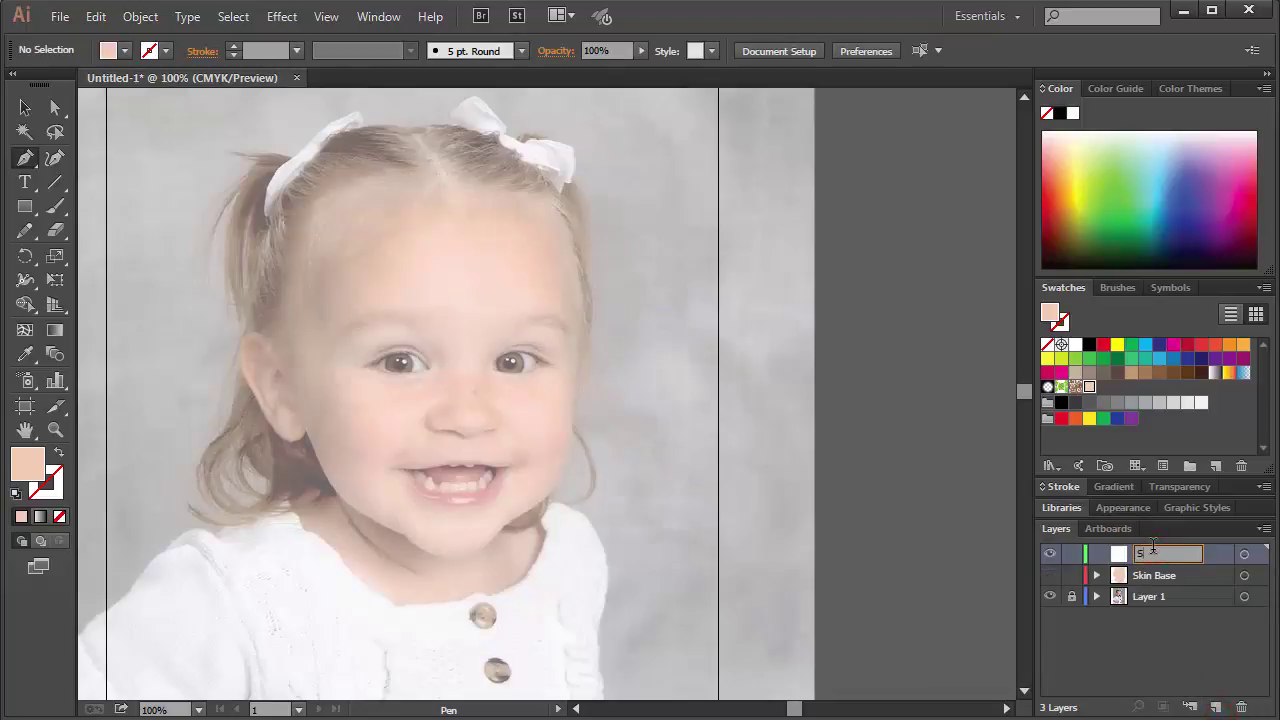
pyautogui.press('Return')
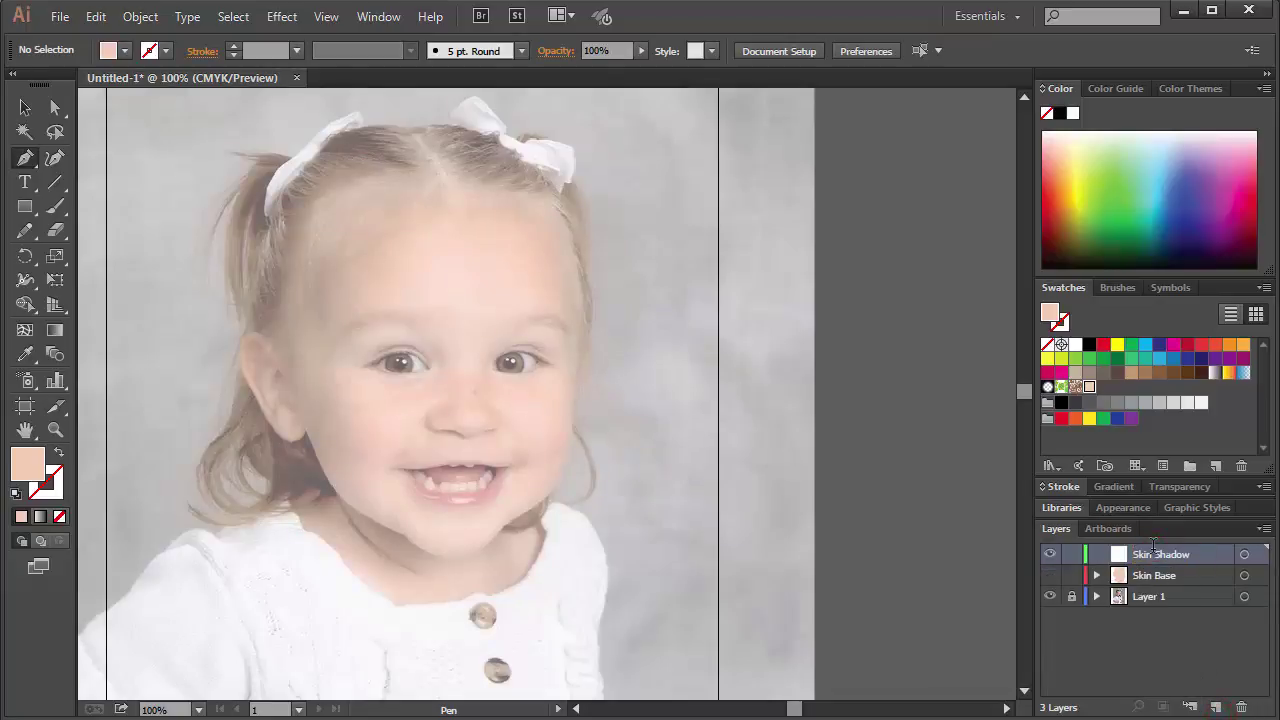
# - Sample a shaded skin tone from the photo between the ear and the eye as the fill colour
pyautogui.scroll(1, 343, 449)
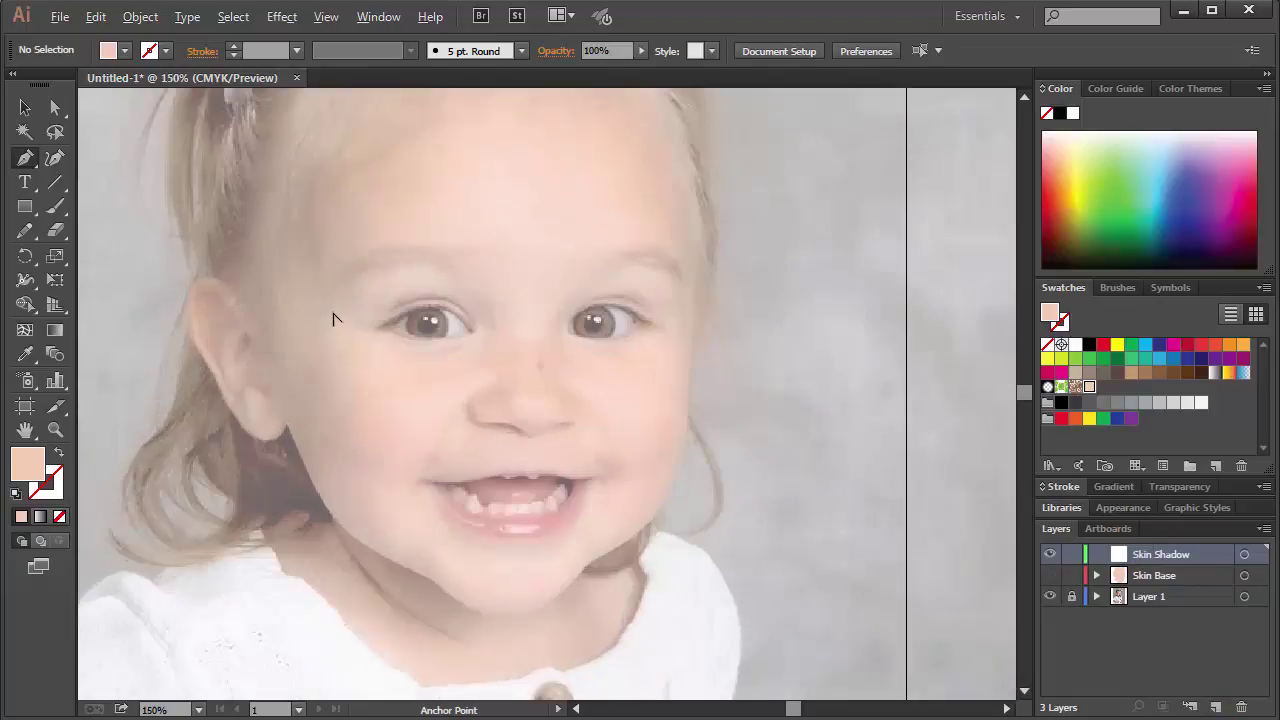
pyautogui.scroll(1, 335, 315)
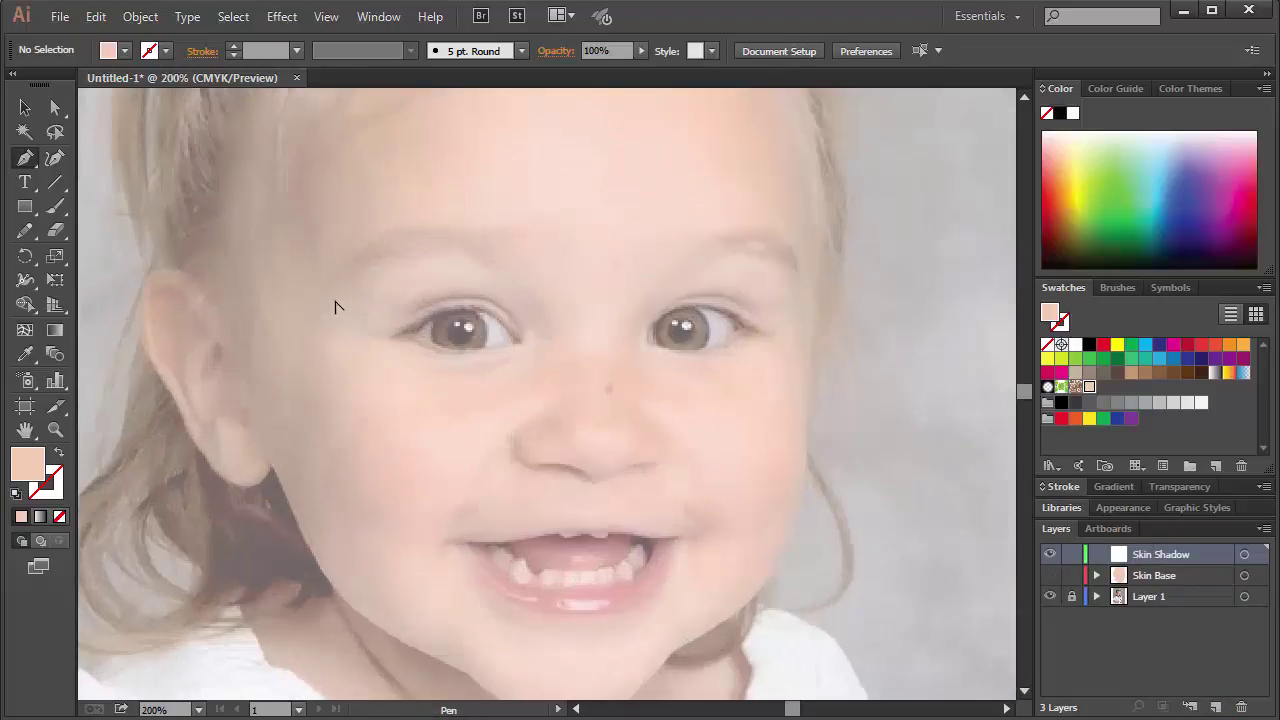
pyautogui.press('i')
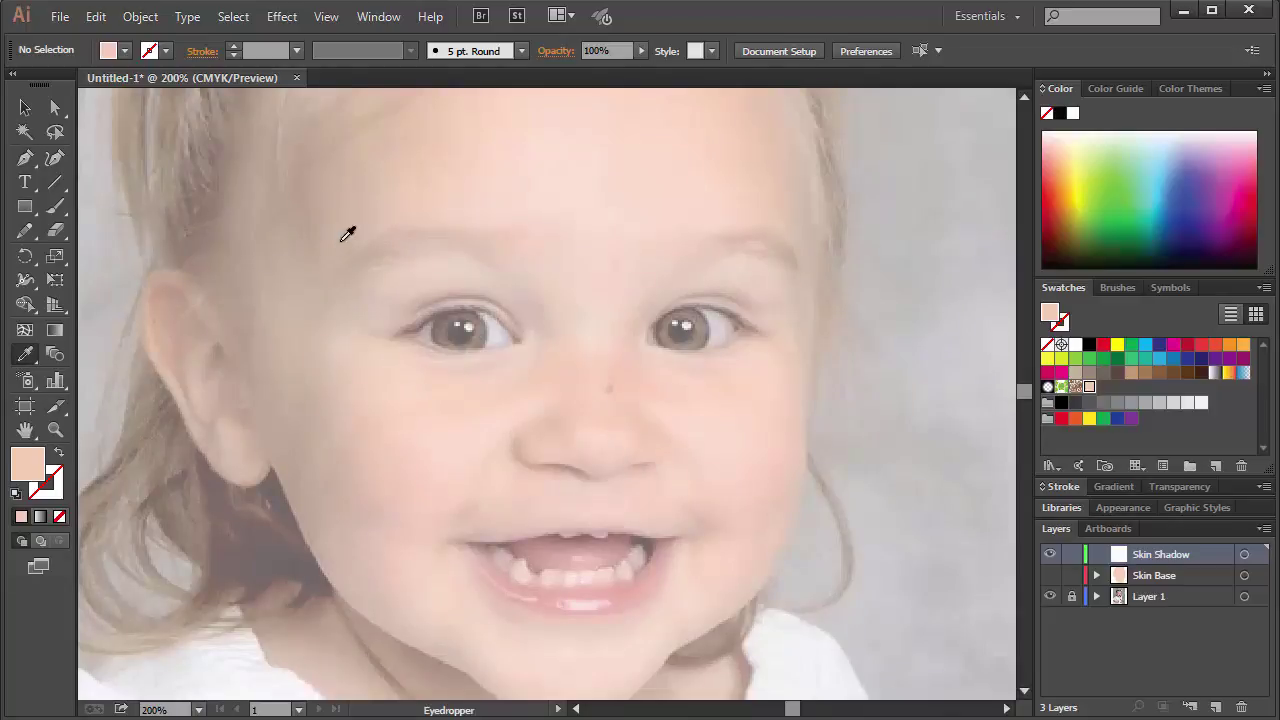
pyautogui.click(313, 366)
# - Adjust the sampled fill to the warmer brown CCAA92 and save it as a new swatch
pyautogui.click(28, 466)
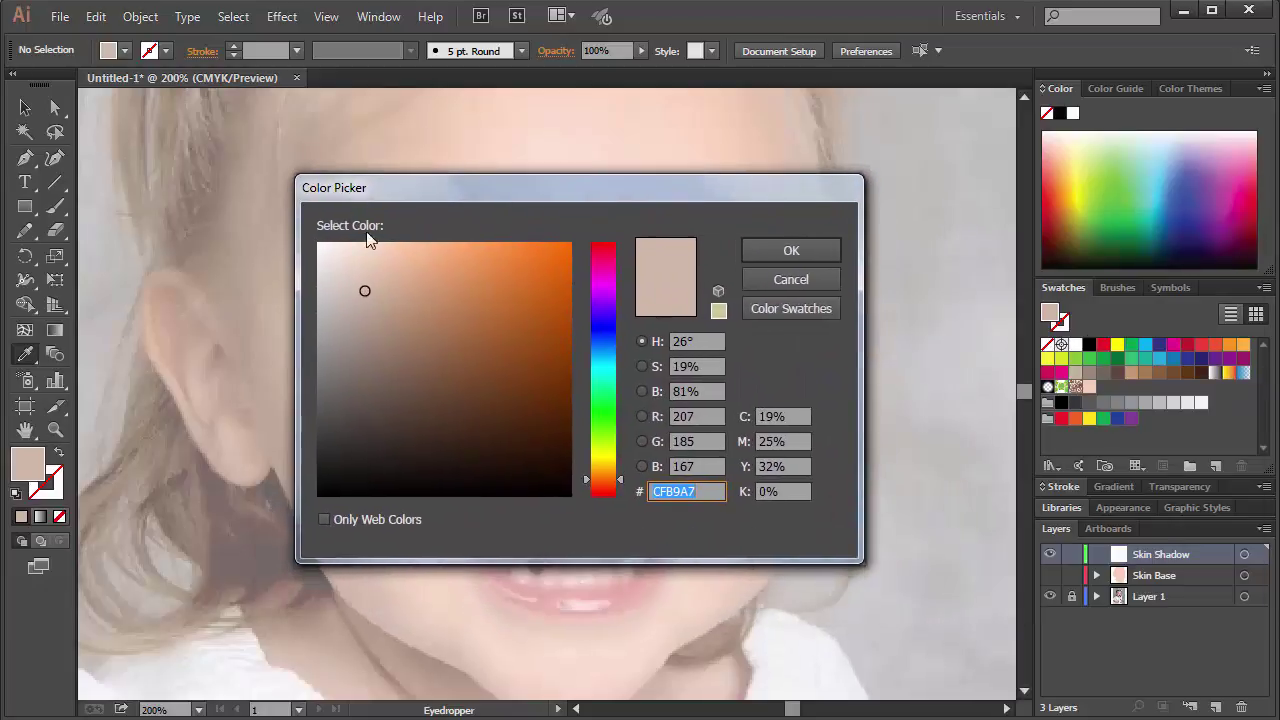
pyautogui.moveTo(368, 302); pyautogui.dragTo(388, 292)
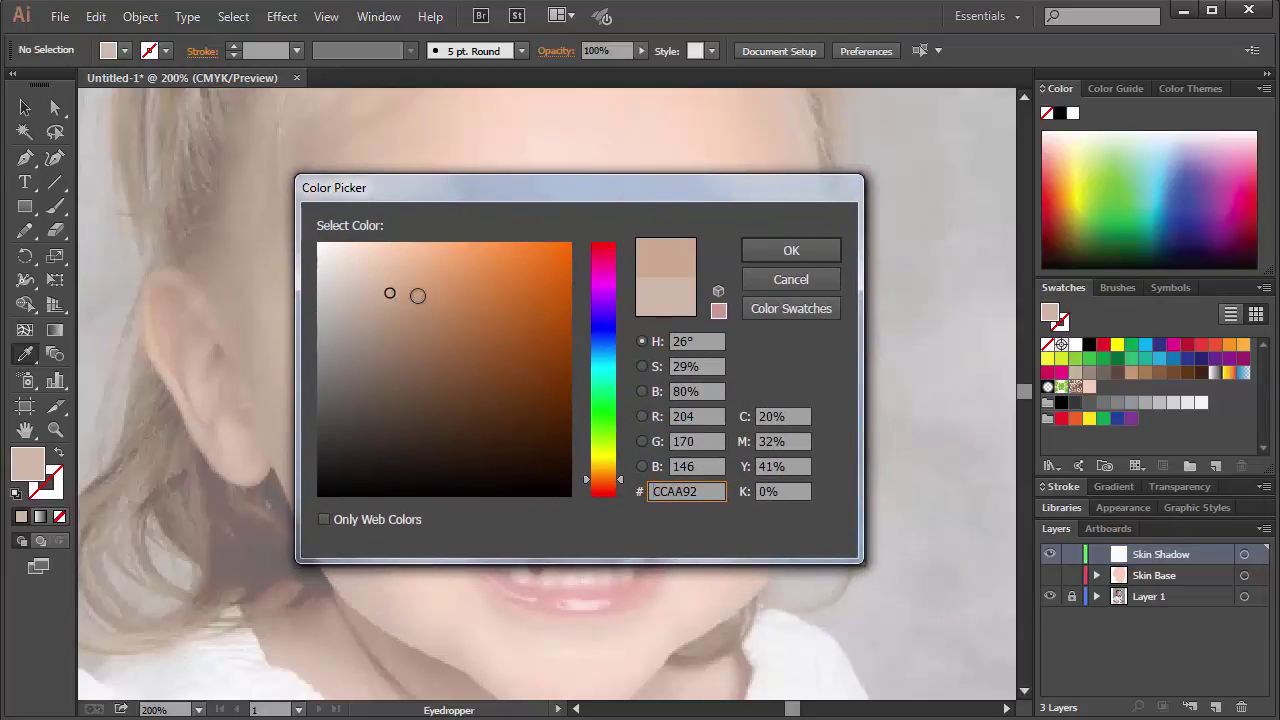
pyautogui.click(805, 249)
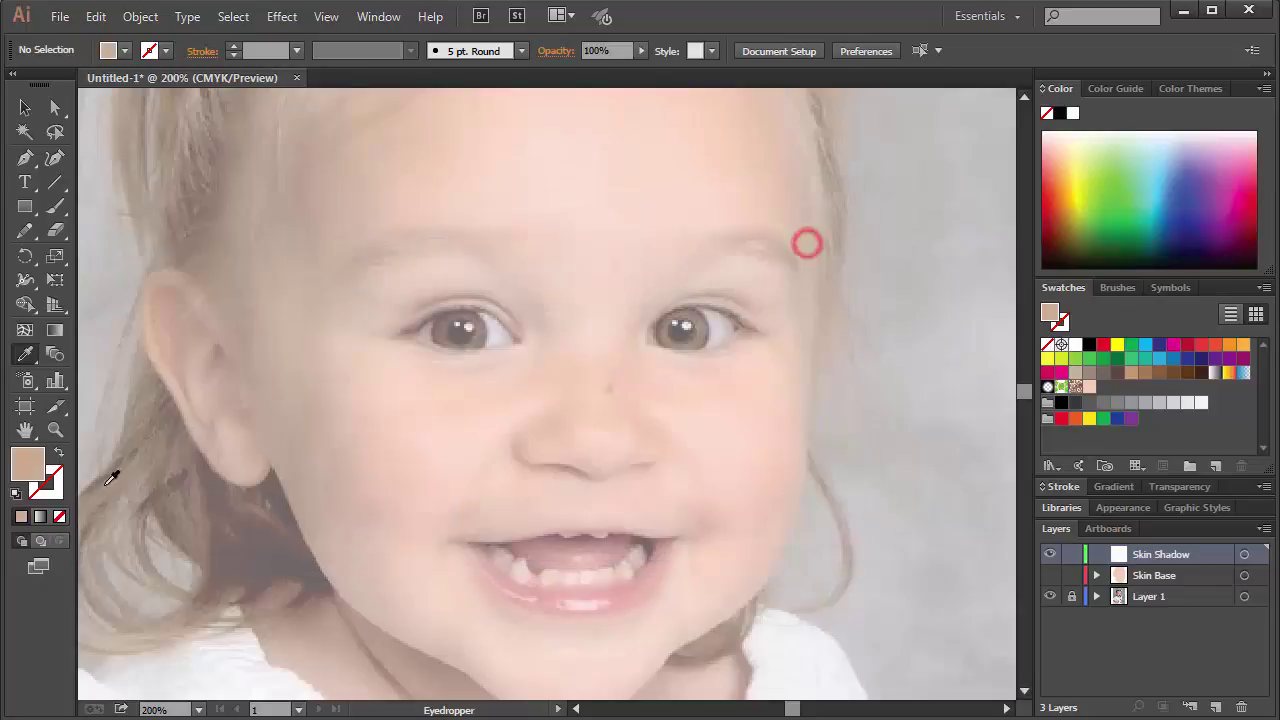
pyautogui.click(1214, 467)
pyautogui.click(659, 500)
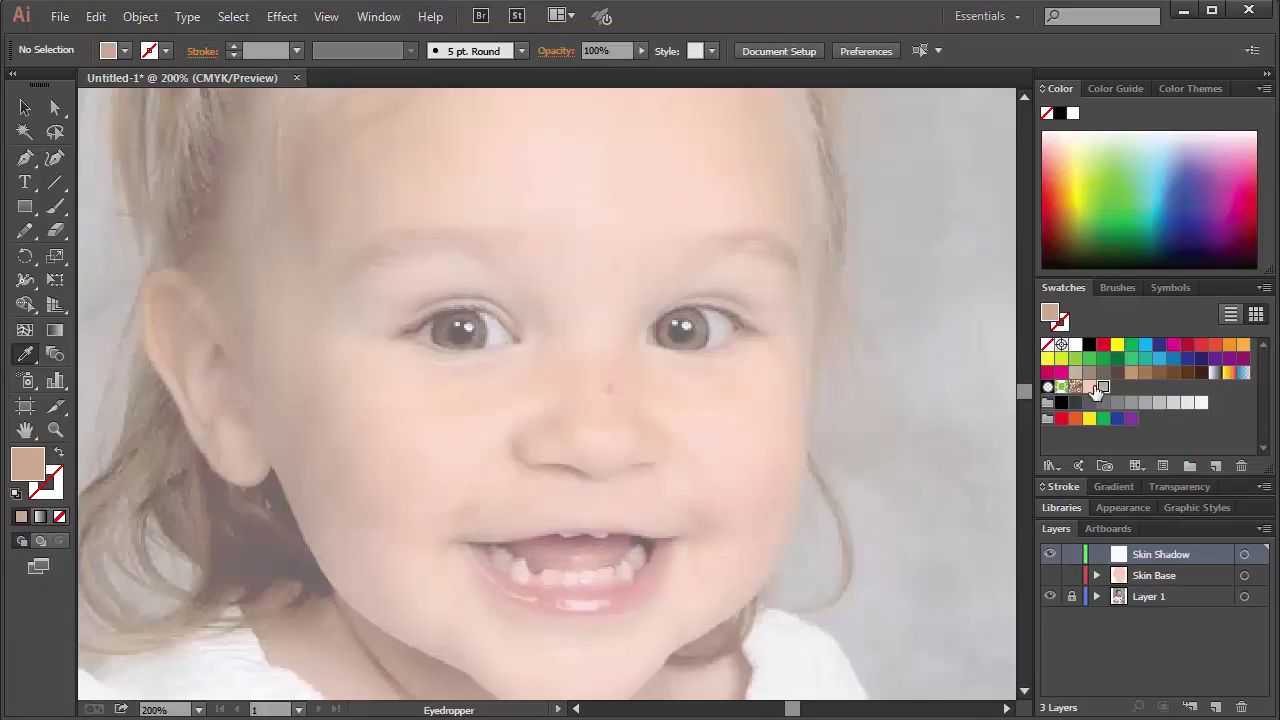
# - Trace a small closed shadow shape with the Pen tool above the nostril wing and fill it with the shadow colour
pyautogui.press('p')
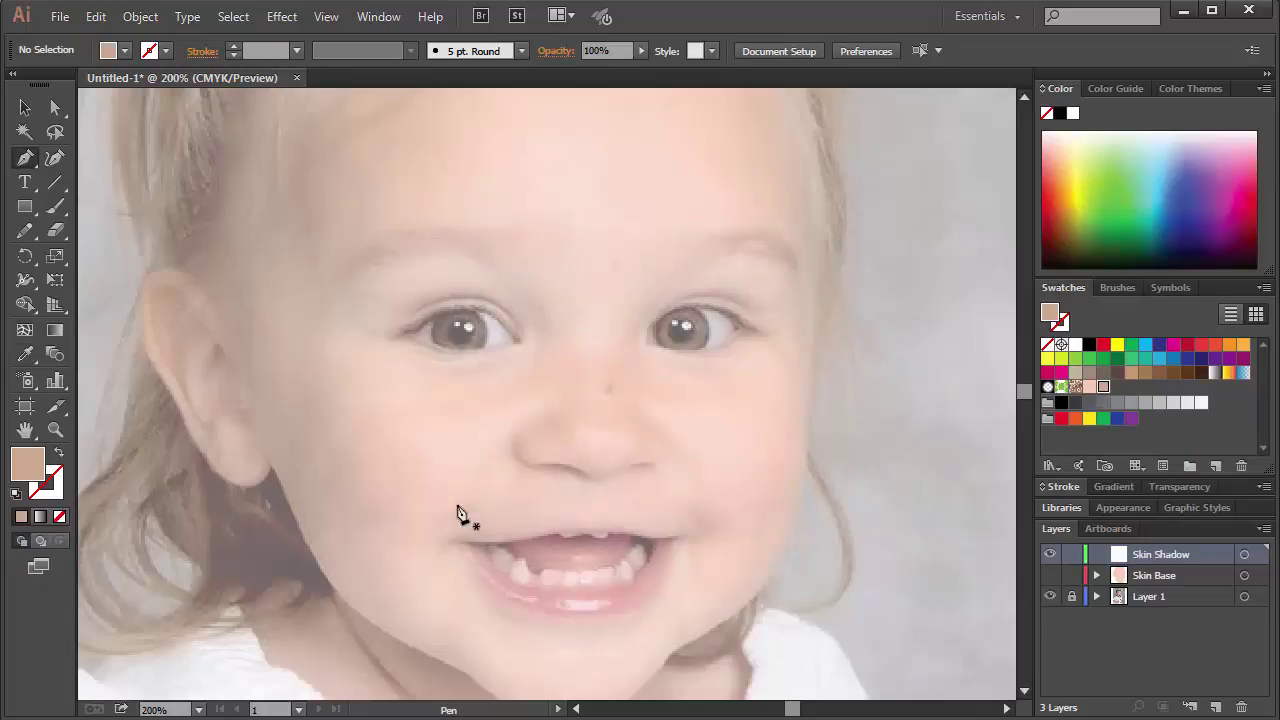
pyautogui.moveTo(512, 344); pyautogui.dragTo(470, 348)
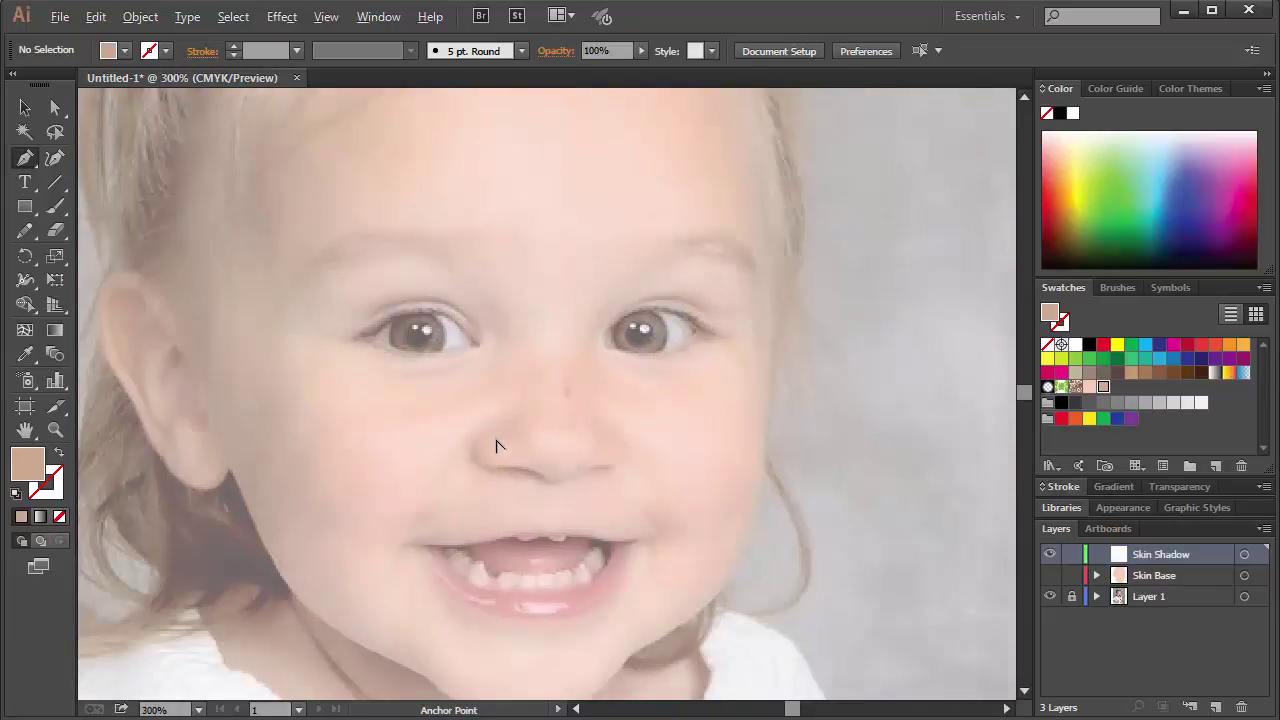
pyautogui.scroll(1, 490, 435)
pyautogui.click(471, 434)
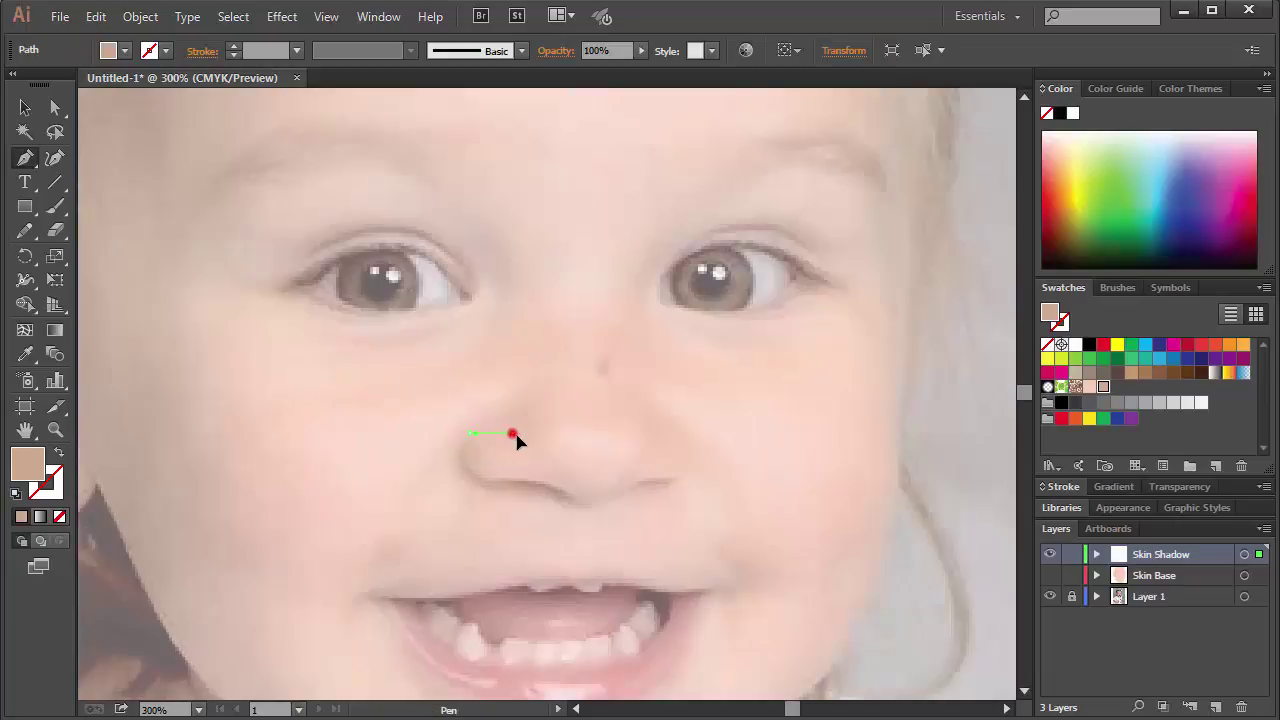
pyautogui.moveTo(509, 434)
pyautogui.mouseDown()
pyautogui.moveTo(534, 449)
pyautogui.moveTo(537, 409)
pyautogui.moveTo(478, 416)
pyautogui.moveTo(514, 430)
pyautogui.mouseUp()
pyautogui.click(533, 444)
pyautogui.hotkey('shift', 'x')
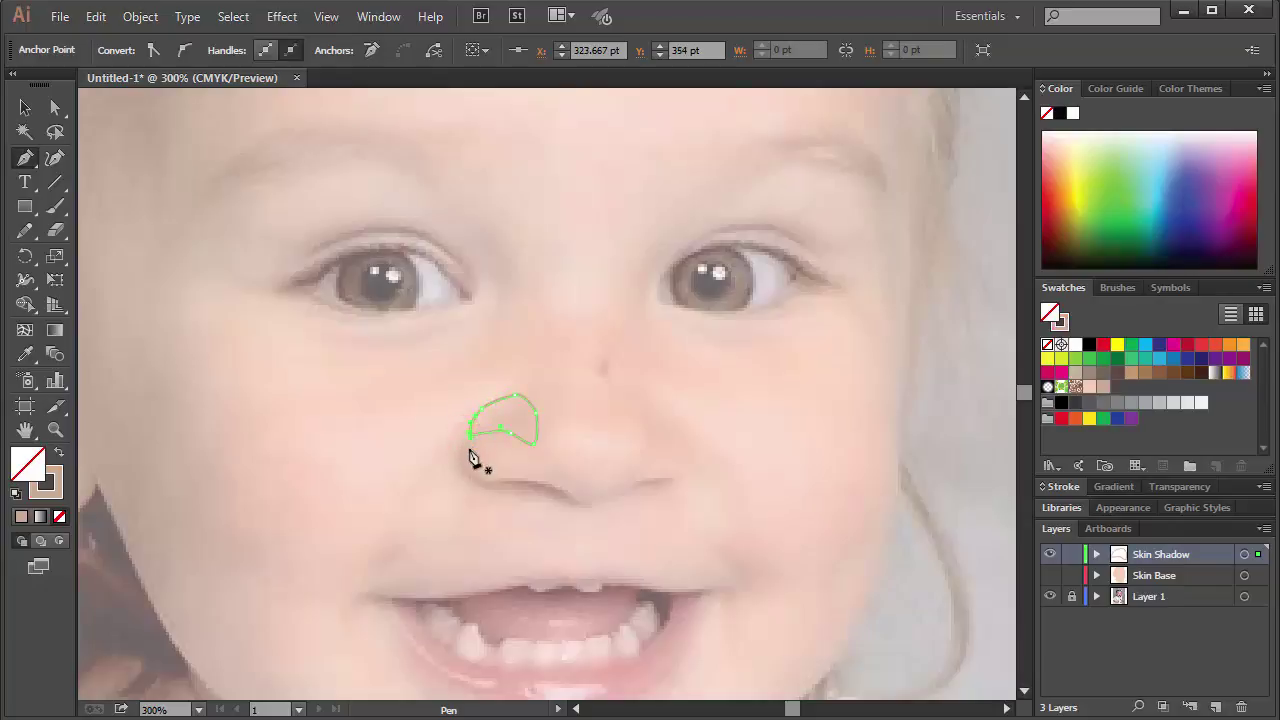
pyautogui.hotkey('shift', 'x')
pyautogui.keyDown('ctrl'); pyautogui.click(469, 471); pyautogui.keyUp('ctrl')
# - Trace the inner edge of the nostril crease from the nose's side to beneath its tip, showing the path as an outline
pyautogui.moveTo(566, 391); pyautogui.dragTo(478, 520)
pyautogui.click(451, 471)
pyautogui.click(476, 511)
pyautogui.click(520, 518)
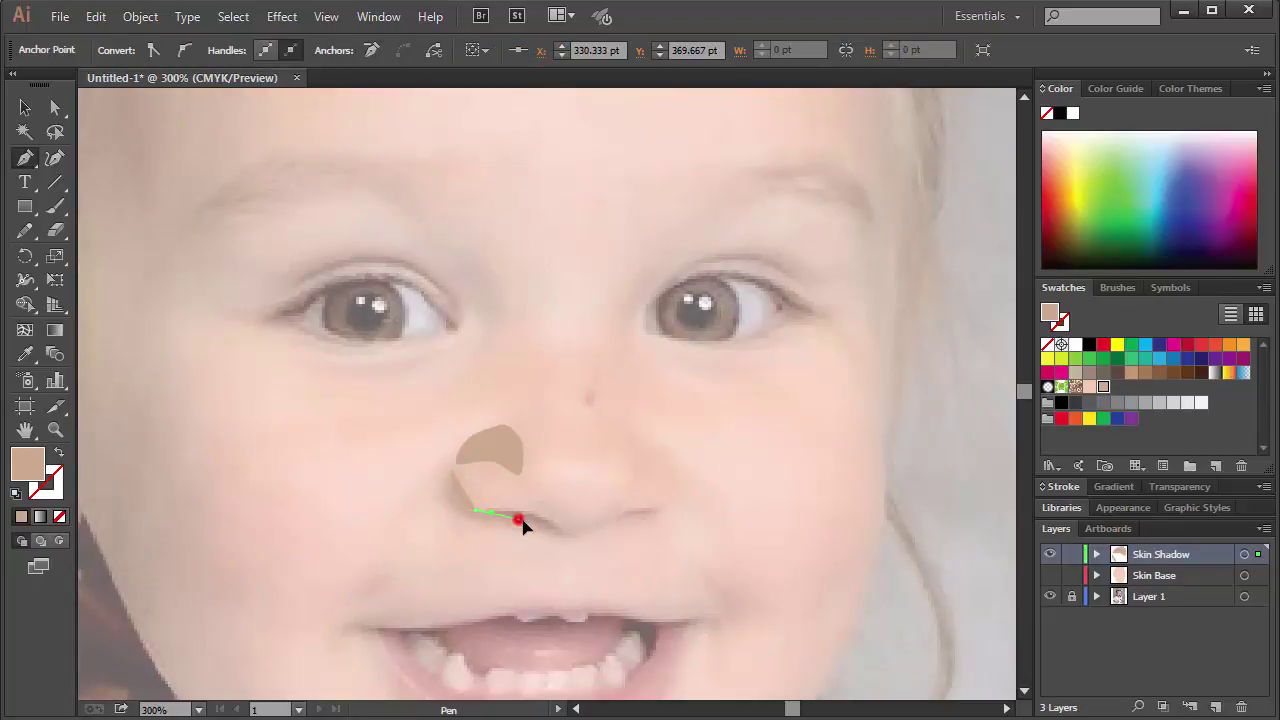
pyautogui.click(546, 526)
pyautogui.hotkey('shift', 'x')
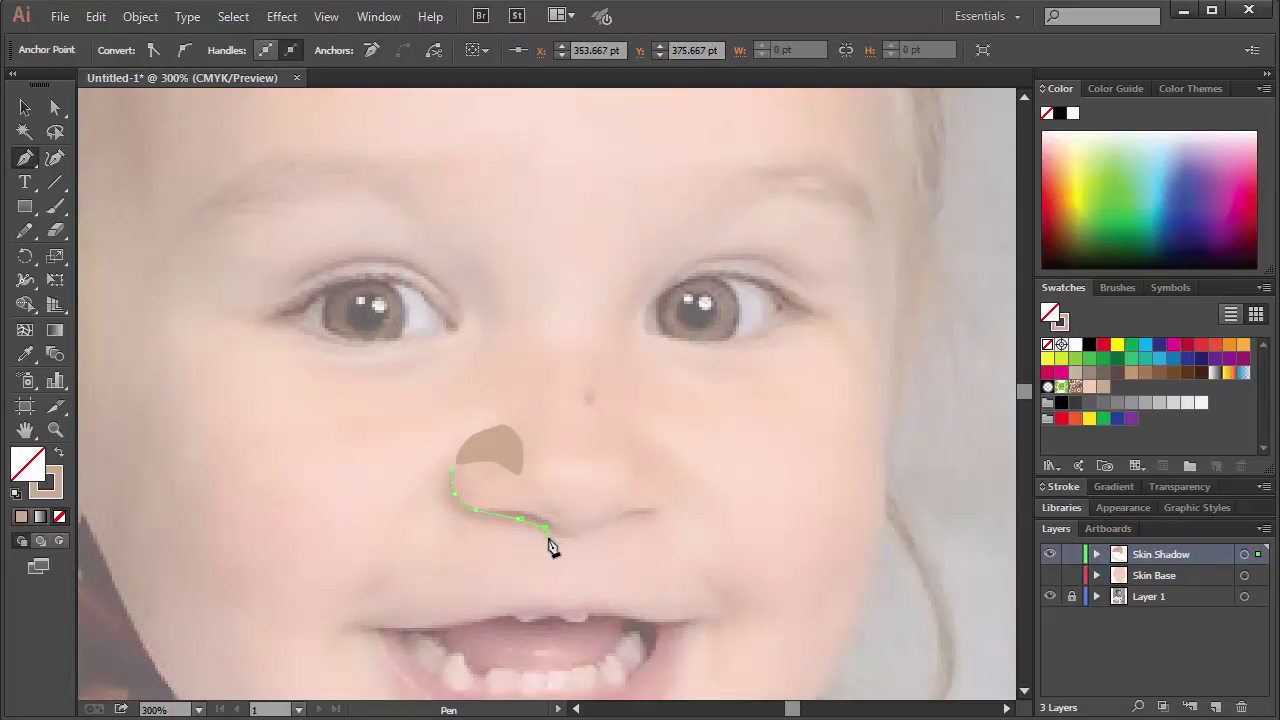
# - Return along the crease's outer edge, close the nostril shadow and fill it with the shadow colour
pyautogui.click(538, 532)
pyautogui.click(500, 528)
pyautogui.click(450, 508)
pyautogui.click(440, 481)
pyautogui.click(451, 470)
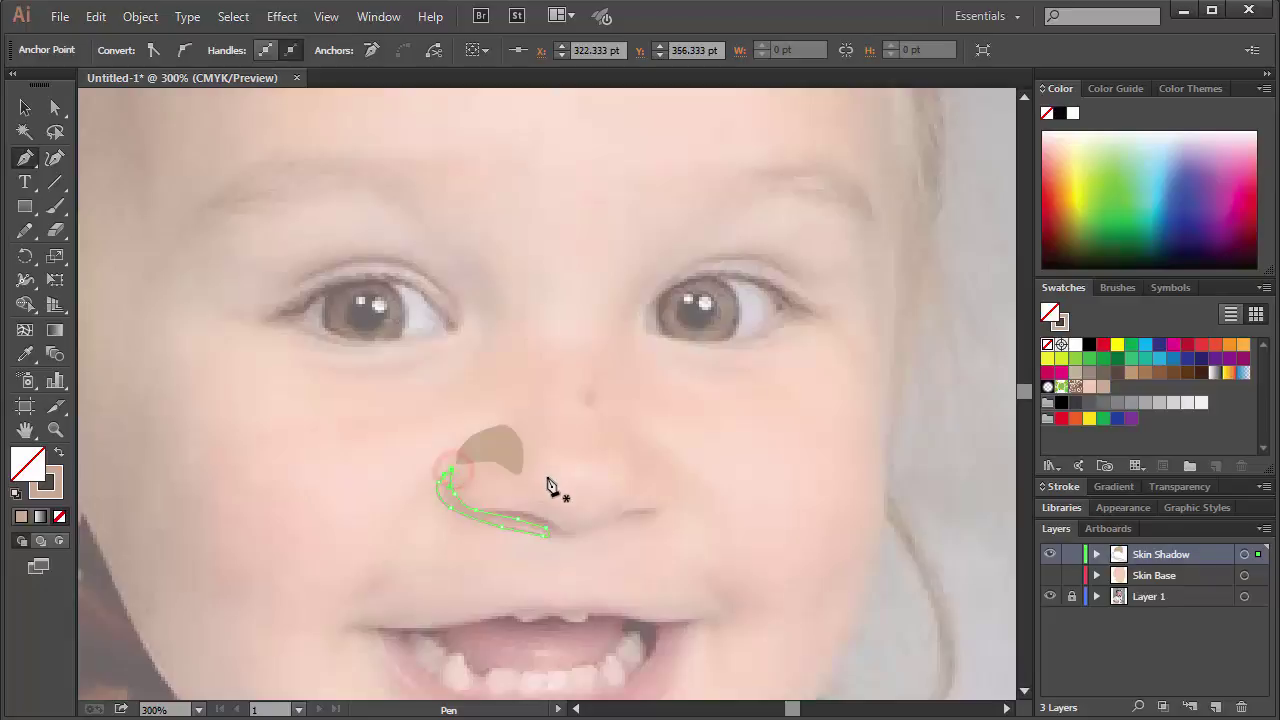
pyautogui.hotkey('shift', 'x')
pyautogui.keyDown('ctrl'); pyautogui.click(704, 517); pyautogui.keyUp('ctrl')
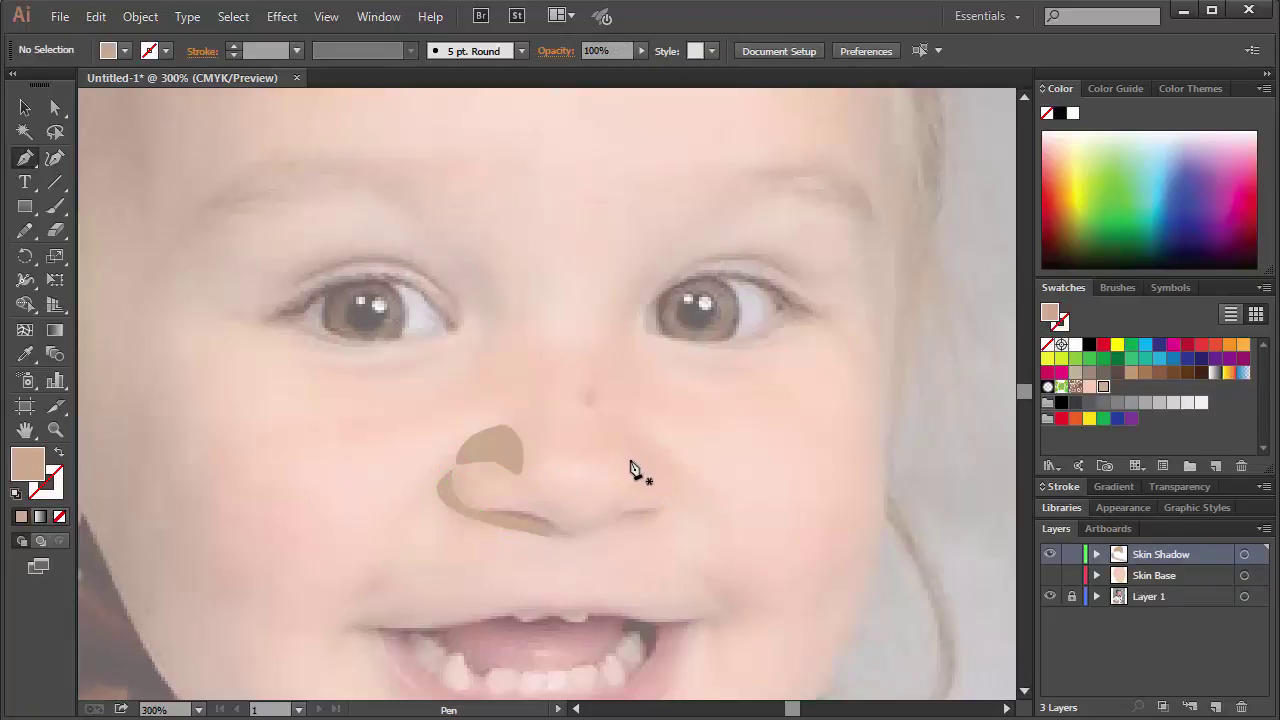
# - Trace a closed shadow shape around the eye socket nearer the visible ear and fill it with the shadow colour
pyautogui.click(492, 339)
pyautogui.moveTo(498, 286); pyautogui.dragTo(442, 233)
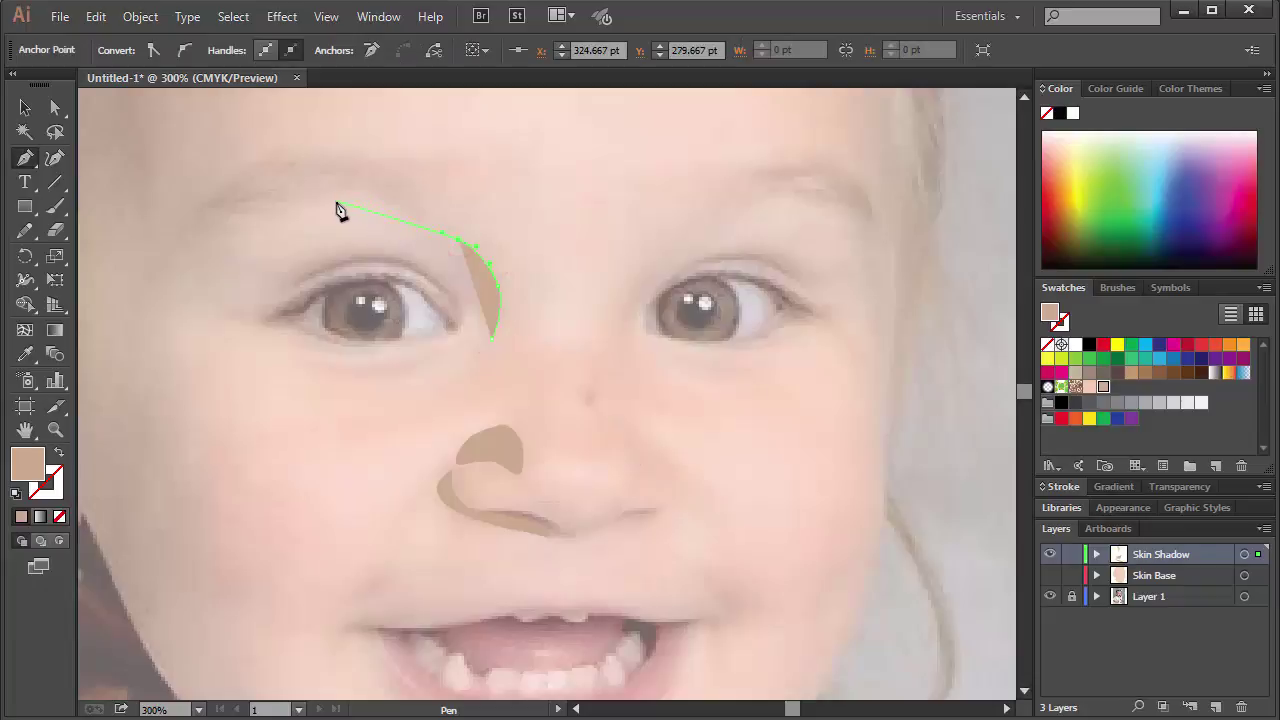
pyautogui.moveTo(314, 204); pyautogui.dragTo(222, 318)
pyautogui.hotkey('shift', 'x')
pyautogui.moveTo(223, 317); pyautogui.dragTo(289, 345)
pyautogui.moveTo(289, 343); pyautogui.dragTo(345, 367)
pyautogui.moveTo(346, 367); pyautogui.dragTo(501, 358)
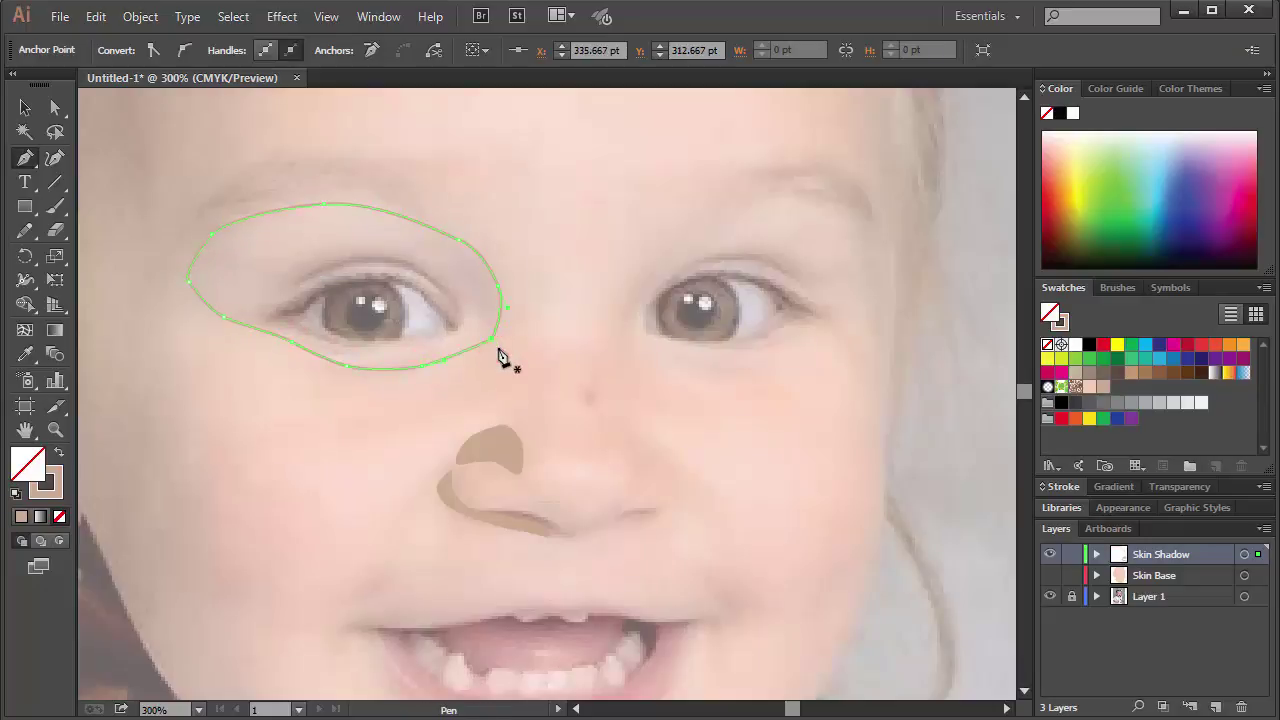
pyautogui.hotkey('shift', 'x')
pyautogui.keyDown('ctrl'); pyautogui.click(610, 327); pyautogui.keyUp('ctrl')
# - Start the side-of-face shadow at the temple and trace its inner edge down the cheek to the chin, then back onto the jawline
pyautogui.moveTo(800, 363); pyautogui.dragTo(642, 369)
pyautogui.click(414, 166)
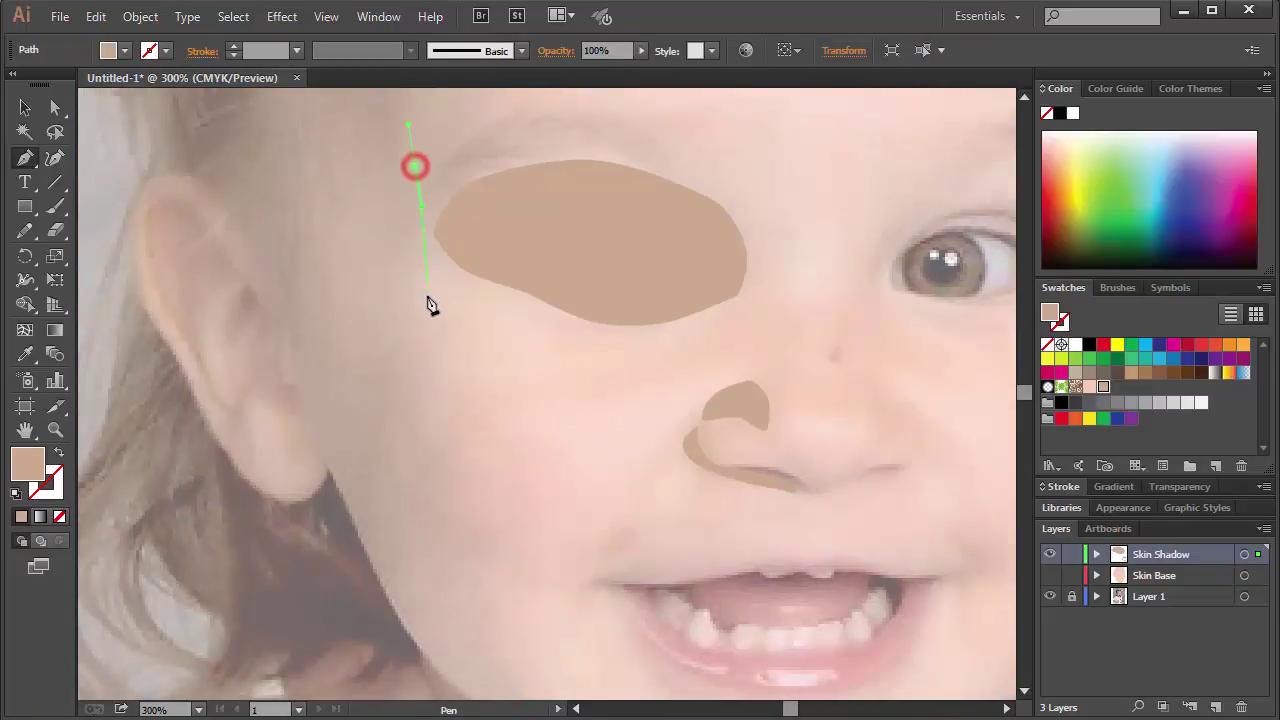
pyautogui.moveTo(423, 314); pyautogui.dragTo(429, 413)
pyautogui.moveTo(432, 432); pyautogui.dragTo(434, 446)
pyautogui.moveTo(457, 502); pyautogui.dragTo(397, 388)
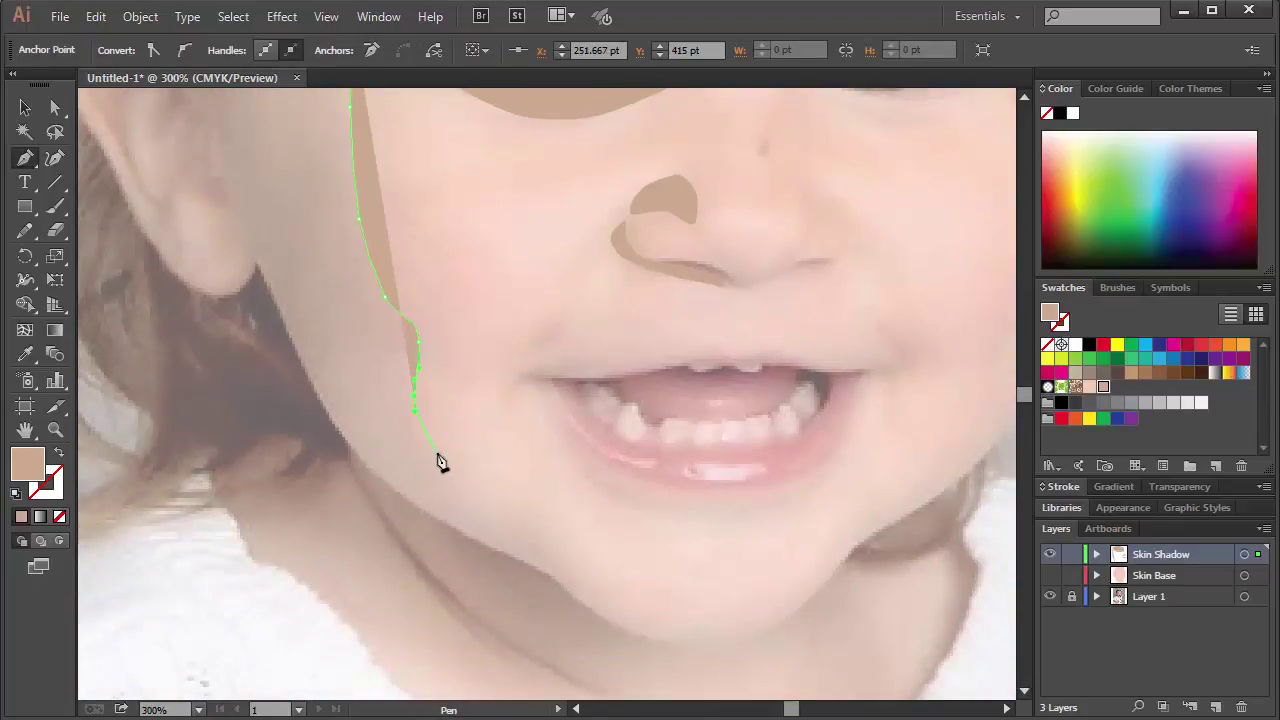
pyautogui.moveTo(440, 463); pyautogui.dragTo(447, 486)
pyautogui.hotkey('shift', 'x')
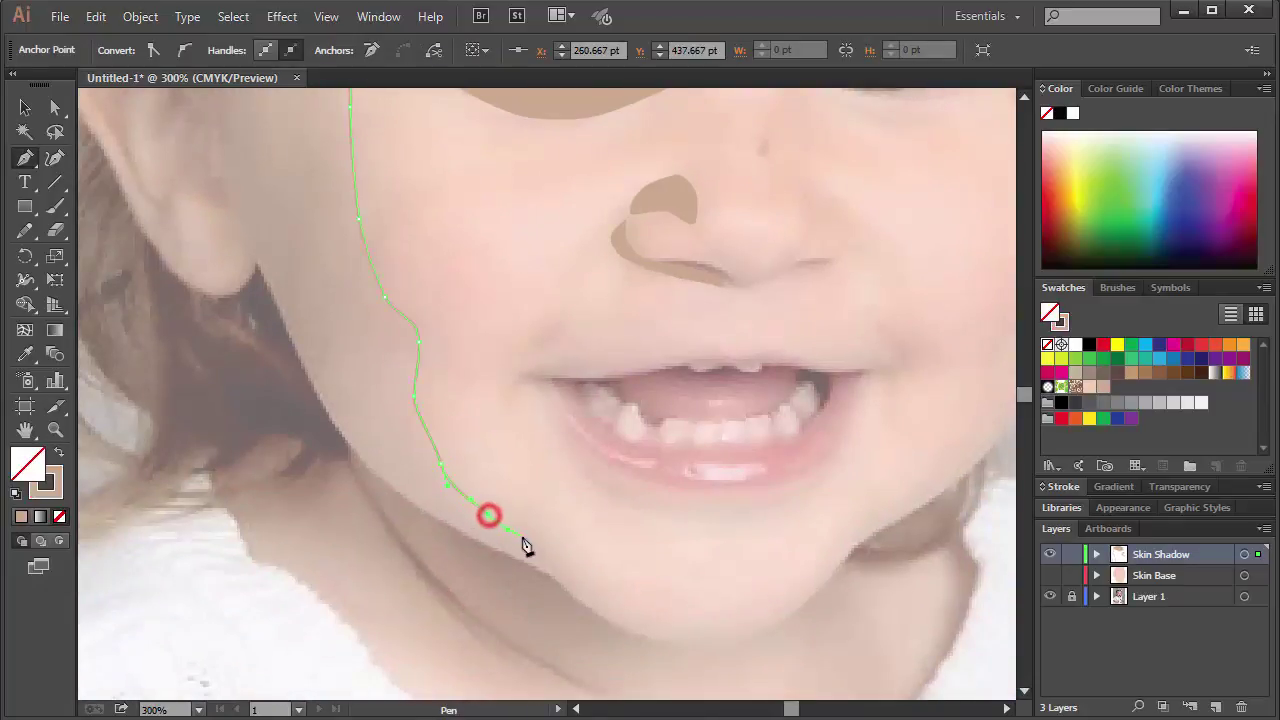
pyautogui.moveTo(535, 543); pyautogui.dragTo(429, 517)
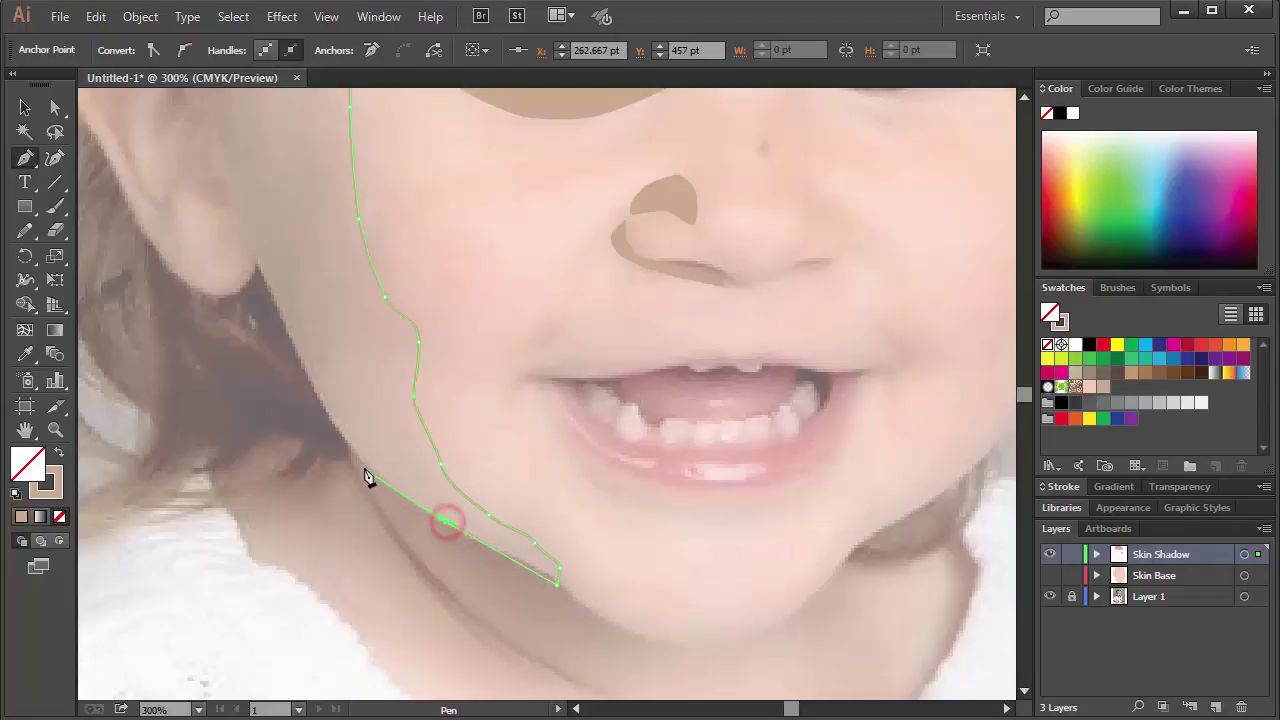
# - Continue the side shadow's outer edge up along the jaw to the area in front of the ear
pyautogui.moveTo(360, 463); pyautogui.dragTo(286, 337)
pyautogui.press('space')
pyautogui.moveTo(286, 277); pyautogui.dragTo(333, 422)
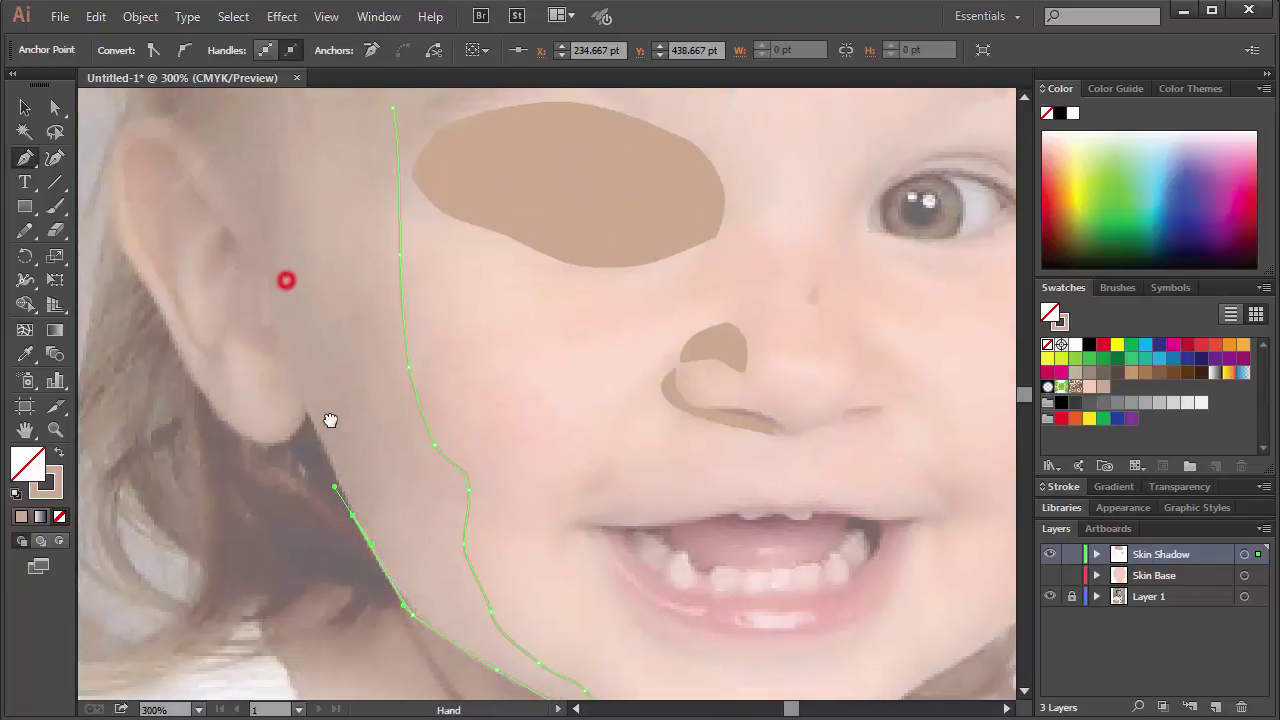
pyautogui.moveTo(289, 349); pyautogui.dragTo(266, 220)
pyautogui.press('space')
pyautogui.moveTo(289, 163); pyautogui.dragTo(264, 428)
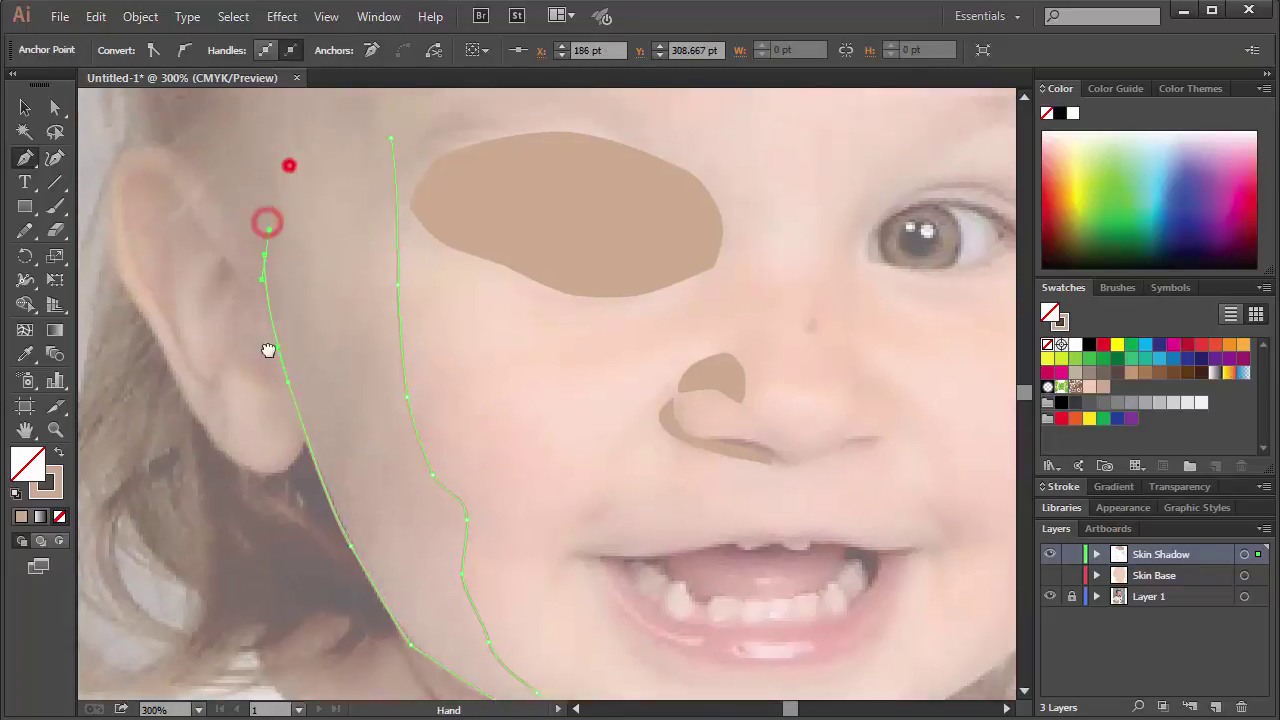
# - Carry the outline up to a point near the hairline, close it at the temple and fill it with the shadow colour
pyautogui.moveTo(272, 327); pyautogui.dragTo(286, 288)
pyautogui.moveTo(321, 210)
pyautogui.mouseDown()
pyautogui.moveTo(331, 184)
pyautogui.moveTo(339, 193)
pyautogui.mouseUp()
pyautogui.moveTo(348, 244); pyautogui.dragTo(352, 304)
pyautogui.moveTo(360, 348); pyautogui.dragTo(365, 372)
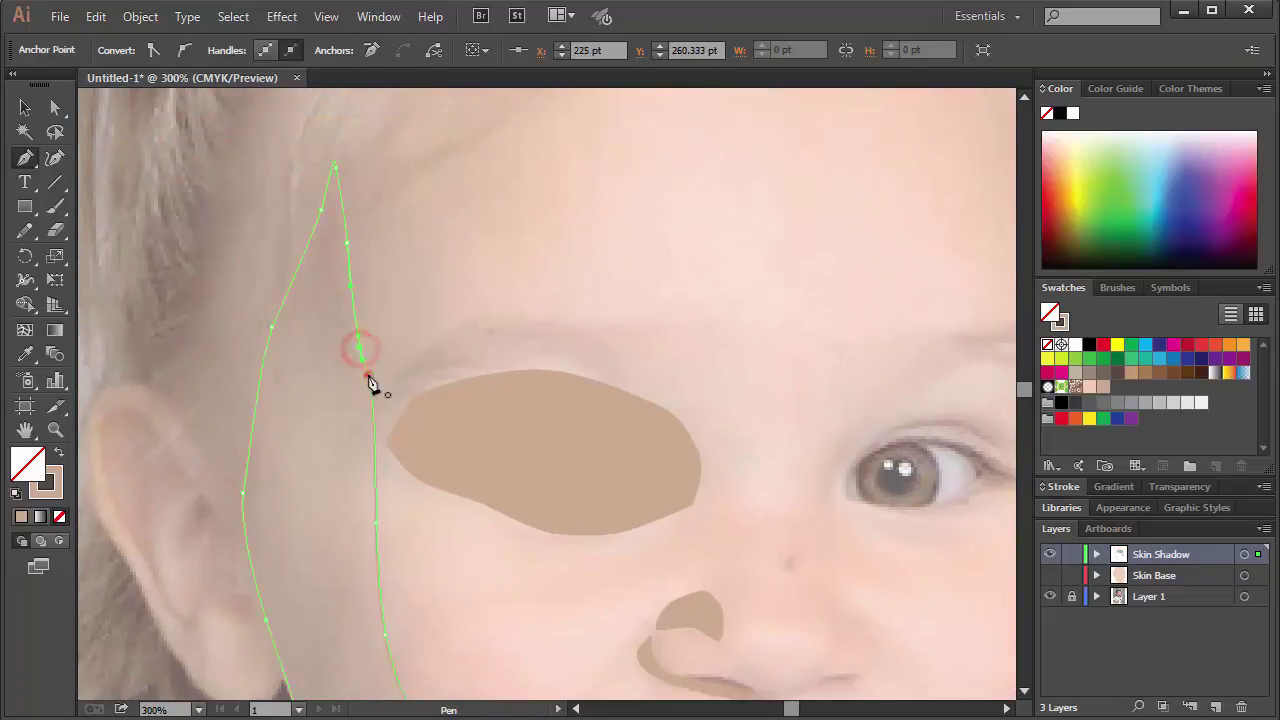
pyautogui.click(368, 375)
pyautogui.hotkey('shift', 'x')
pyautogui.keyDown('ctrl'); pyautogui.click(540, 289); pyautogui.keyUp('ctrl')
# - Show the Skin Base layer and inspect the shadow shapes against the base skin
pyautogui.scroll(-3, 728, 440)
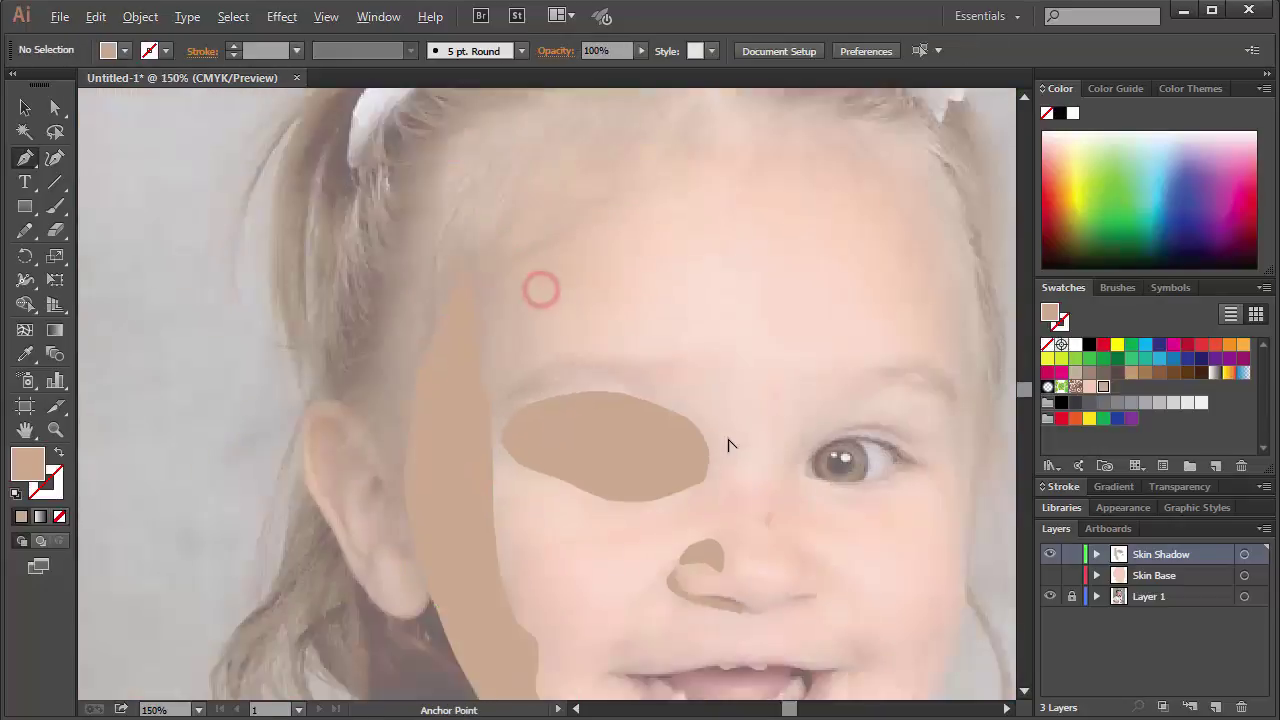
pyautogui.press('space')
pyautogui.moveTo(735, 488); pyautogui.dragTo(611, 397)
pyautogui.click(1049, 575)
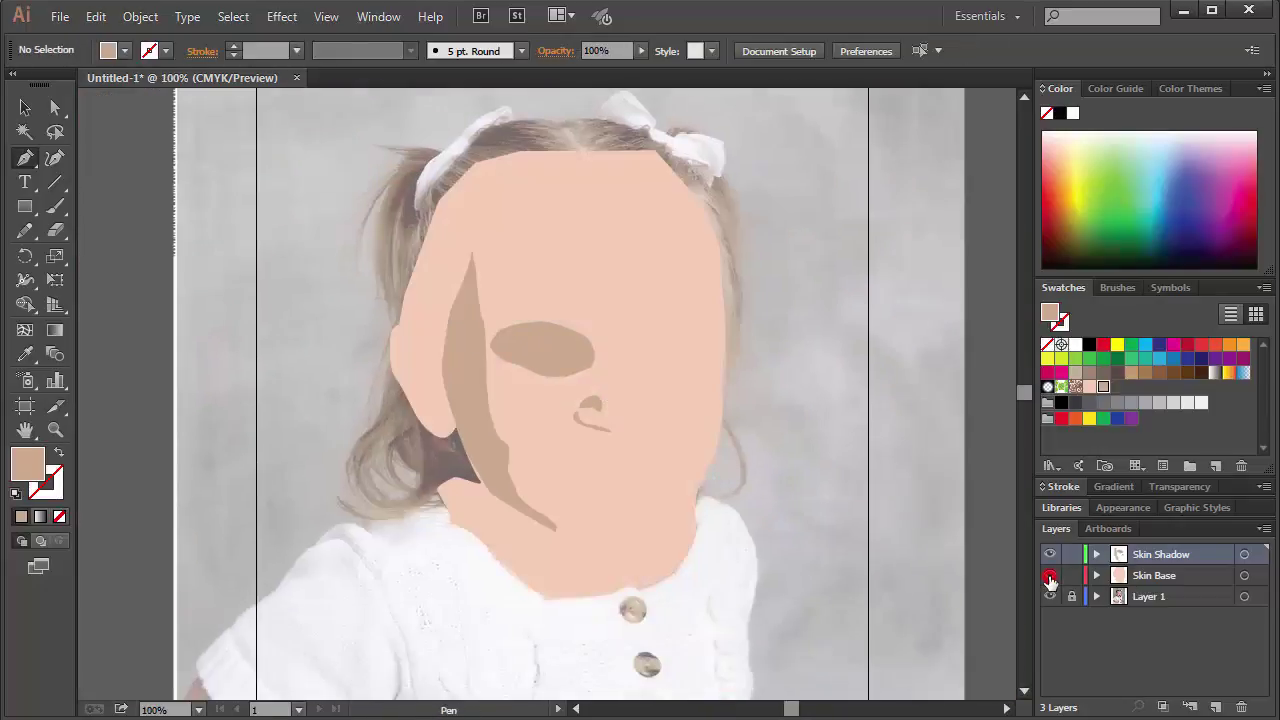
pyautogui.scroll(1, 560, 445)
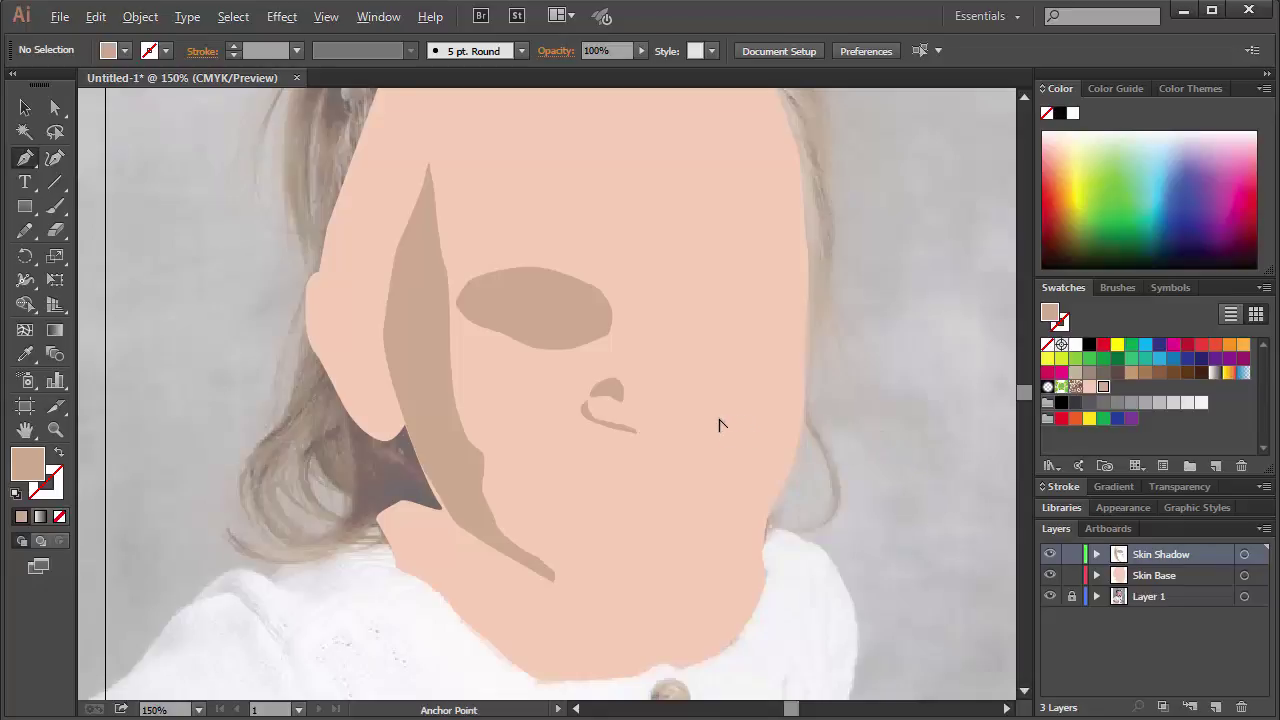
pyautogui.scroll(1, 720, 423)
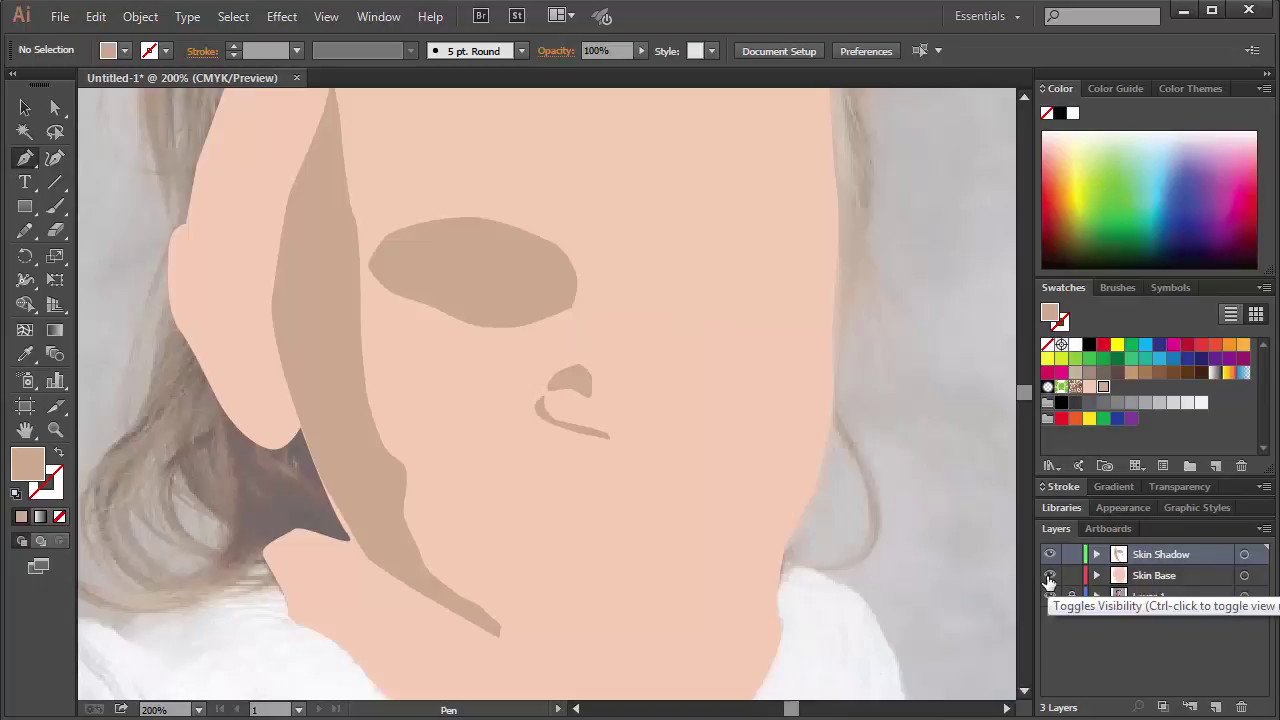
# - Hide the Skin Base and Skin Shadow layers and add a new top layer named Skin Highlight
pyautogui.click(1049, 576)
pyautogui.click(1049, 555)
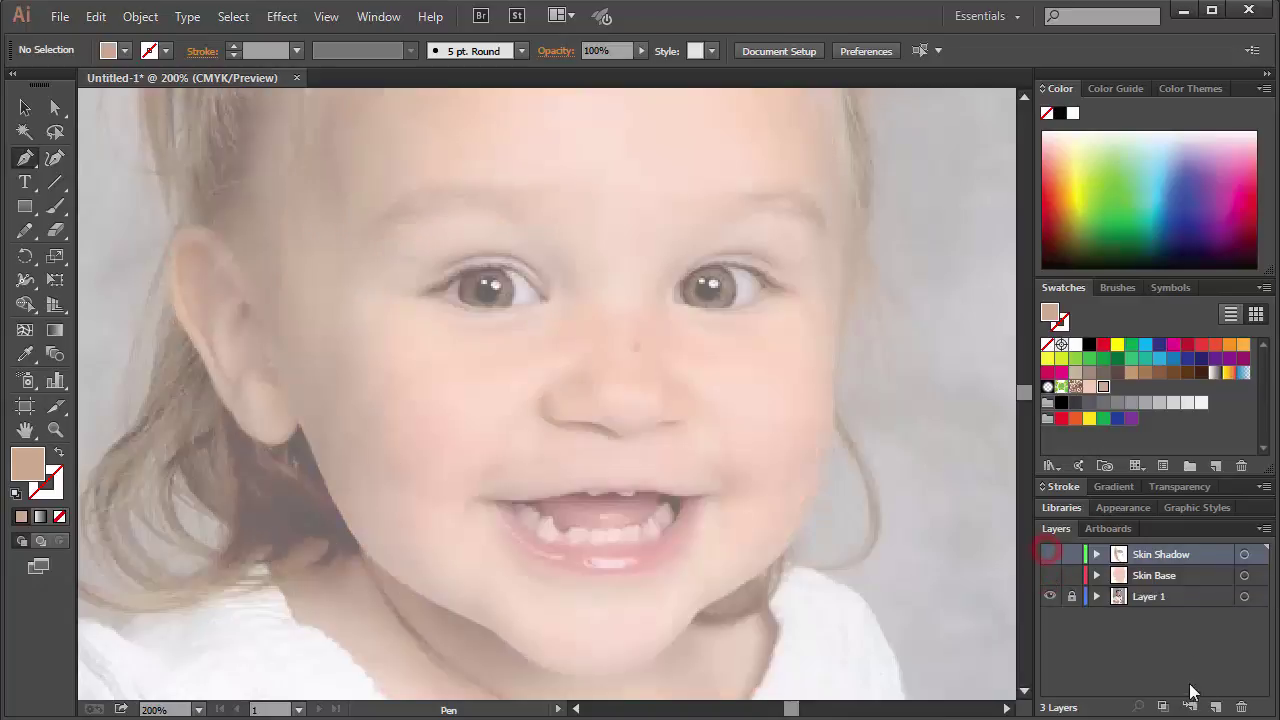
pyautogui.click(1214, 707)
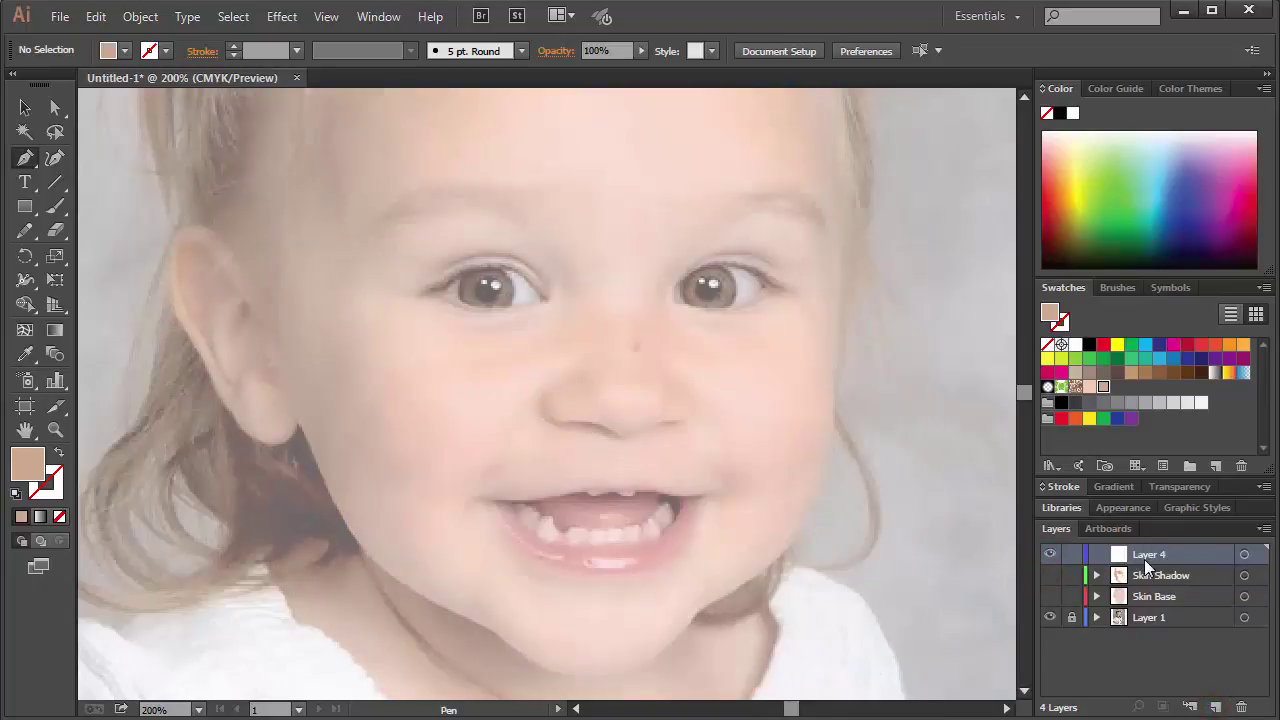
pyautogui.doubleClick(1143, 554)
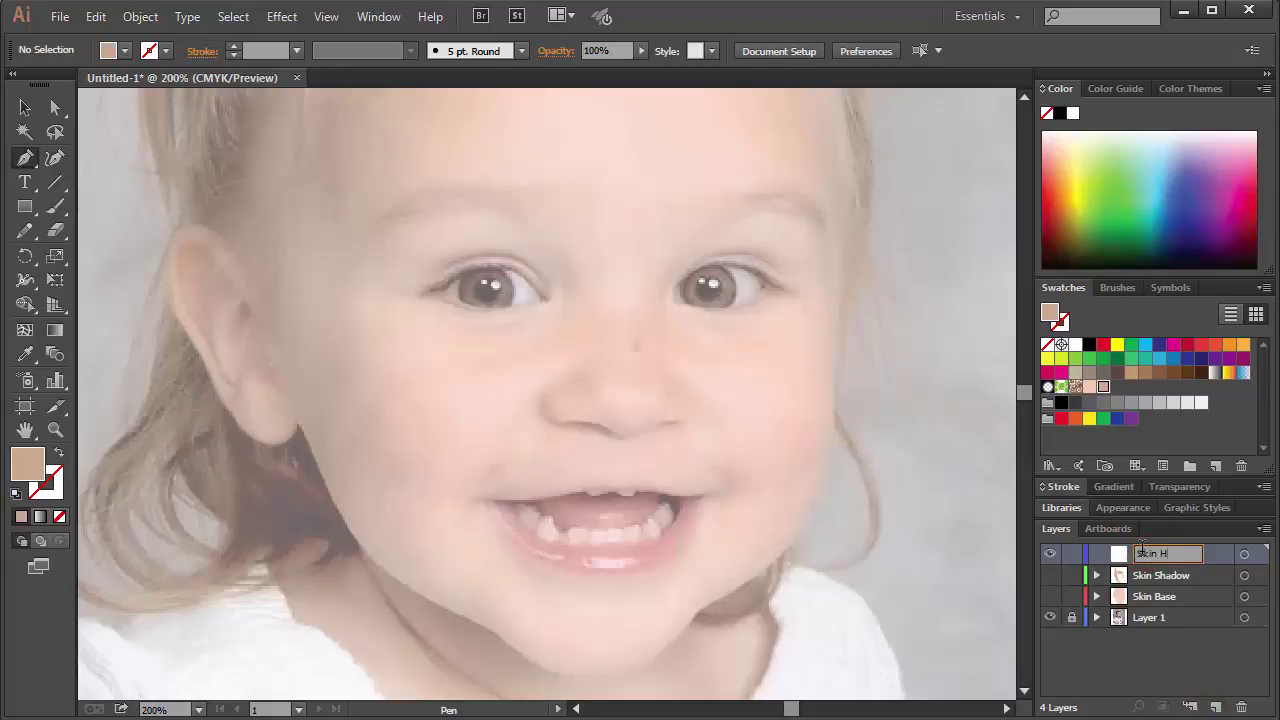
pyautogui.write('Skin Highlight')
pyautogui.press('Return')
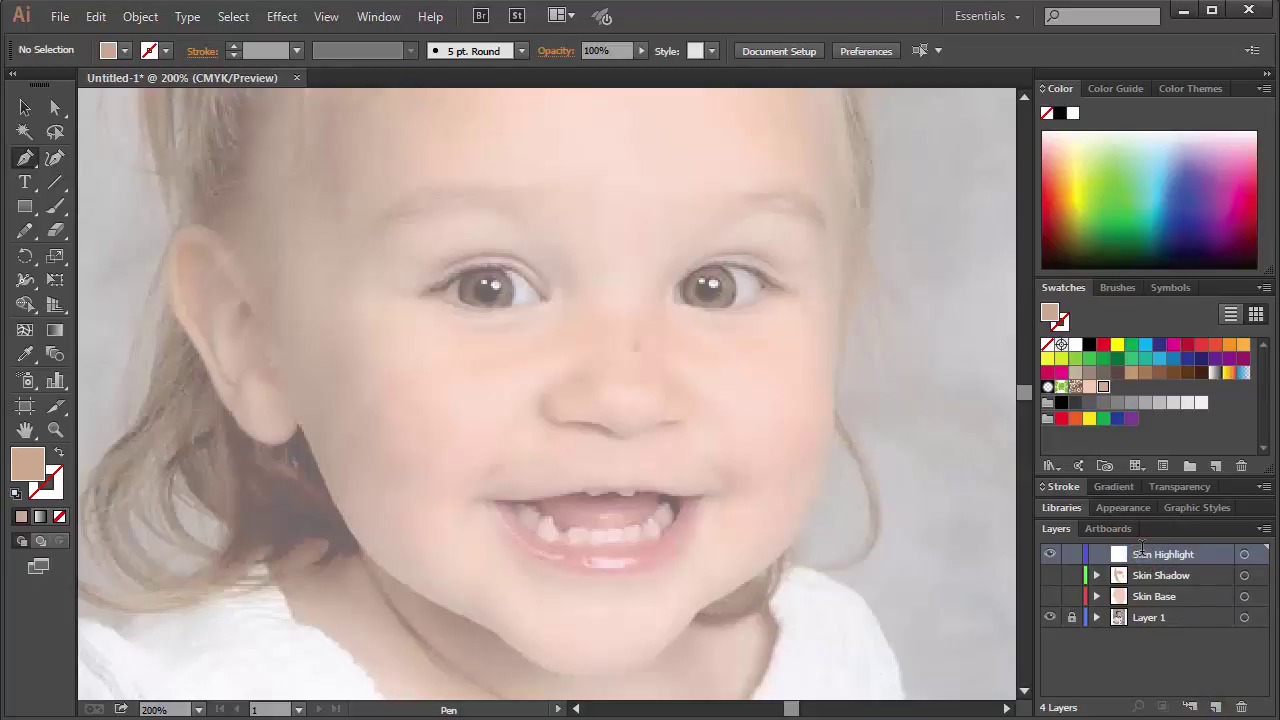
# - Sample a light skin tone from the cheek beside the nose as the highlight fill colour
pyautogui.scroll(1, 758, 428)
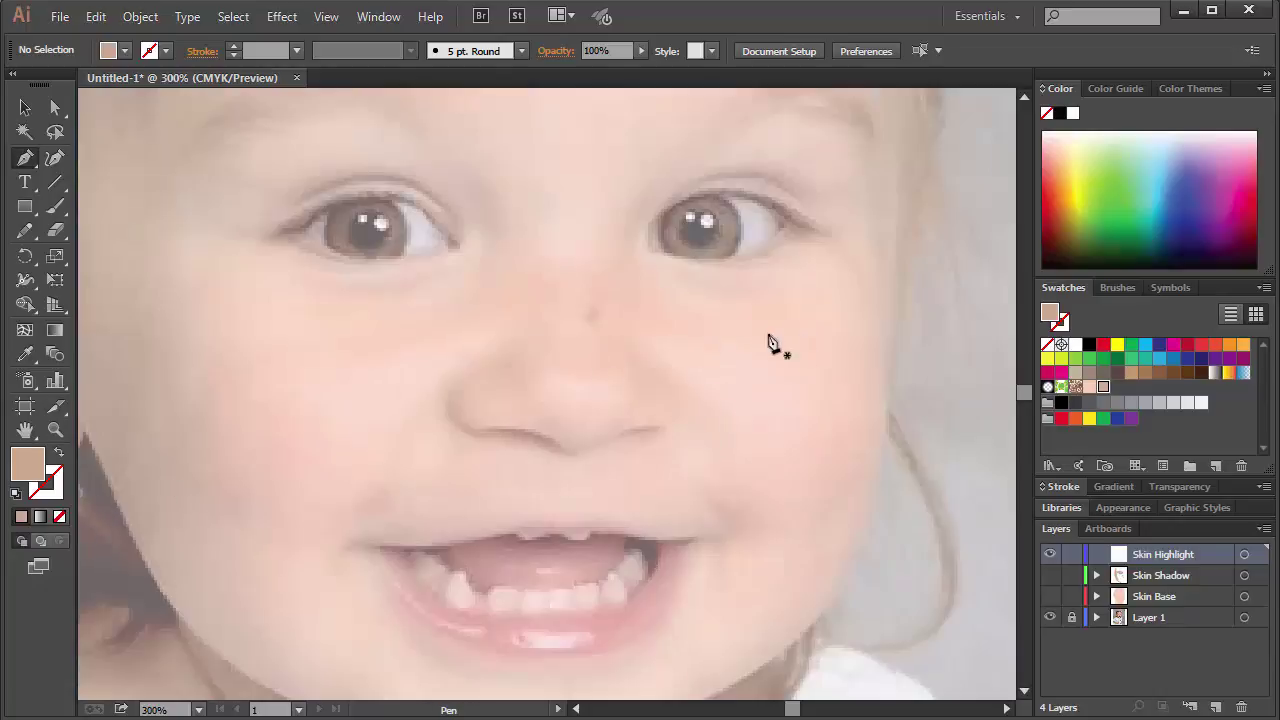
pyautogui.press('i')
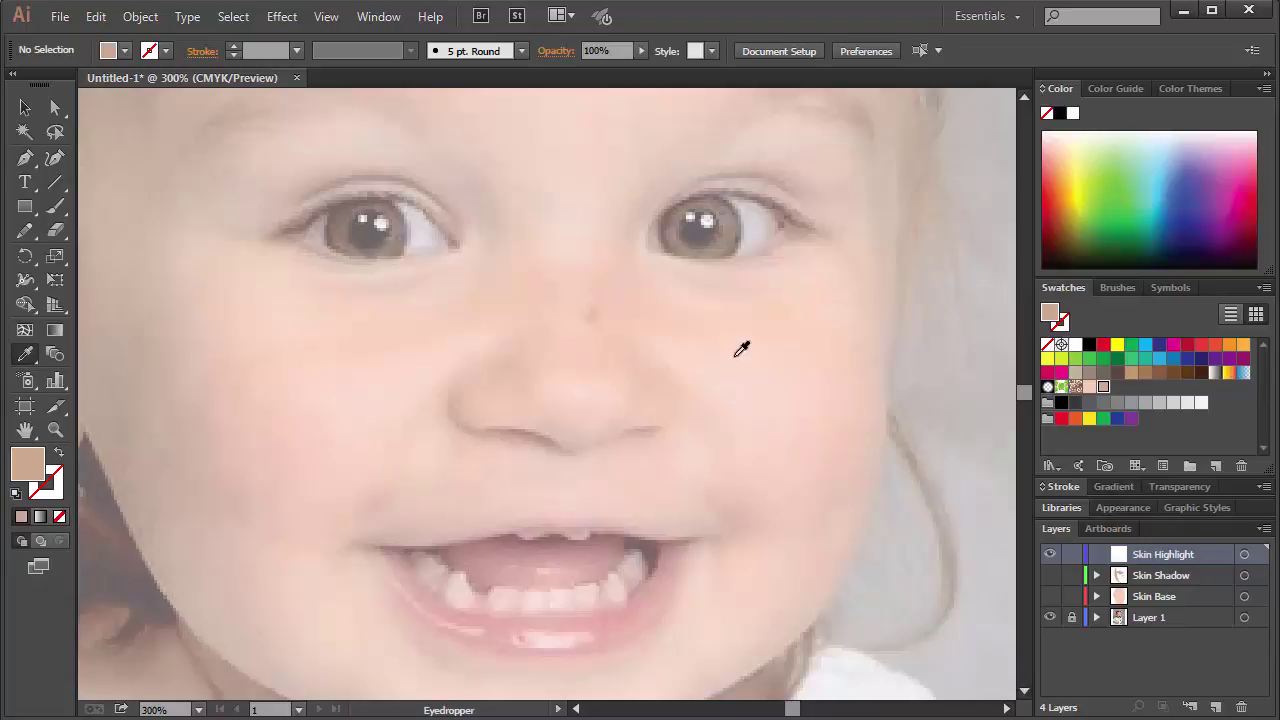
pyautogui.click(711, 367)
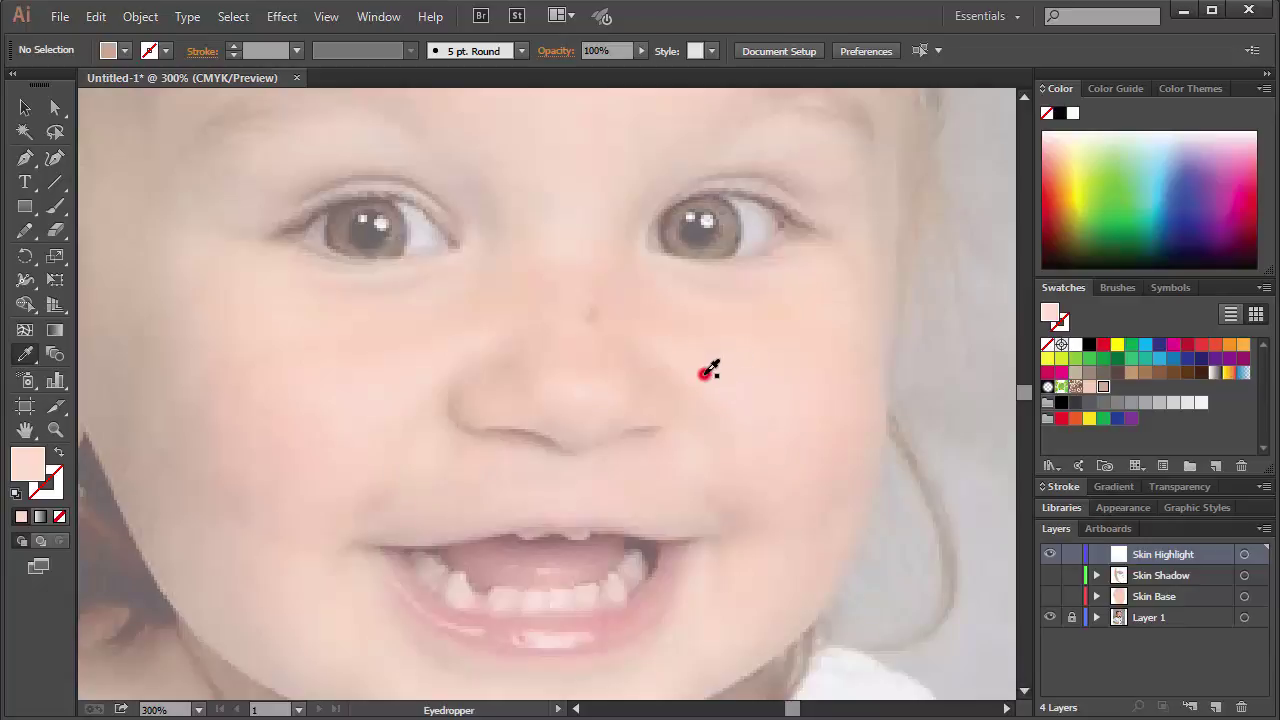
# - Set the highlight fill to a slightly darker, muted skin tone, #EDCFC3
pyautogui.doubleClick(33, 470)
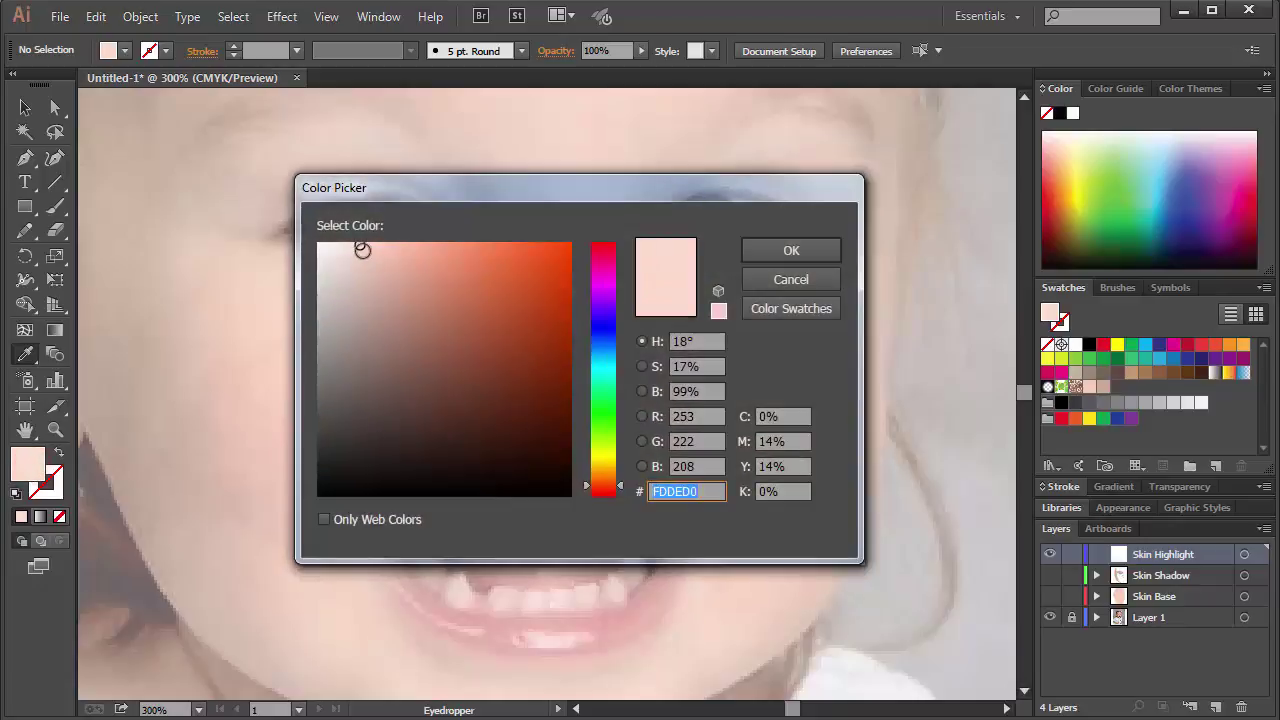
pyautogui.click(362, 256)
pyautogui.click(790, 250)
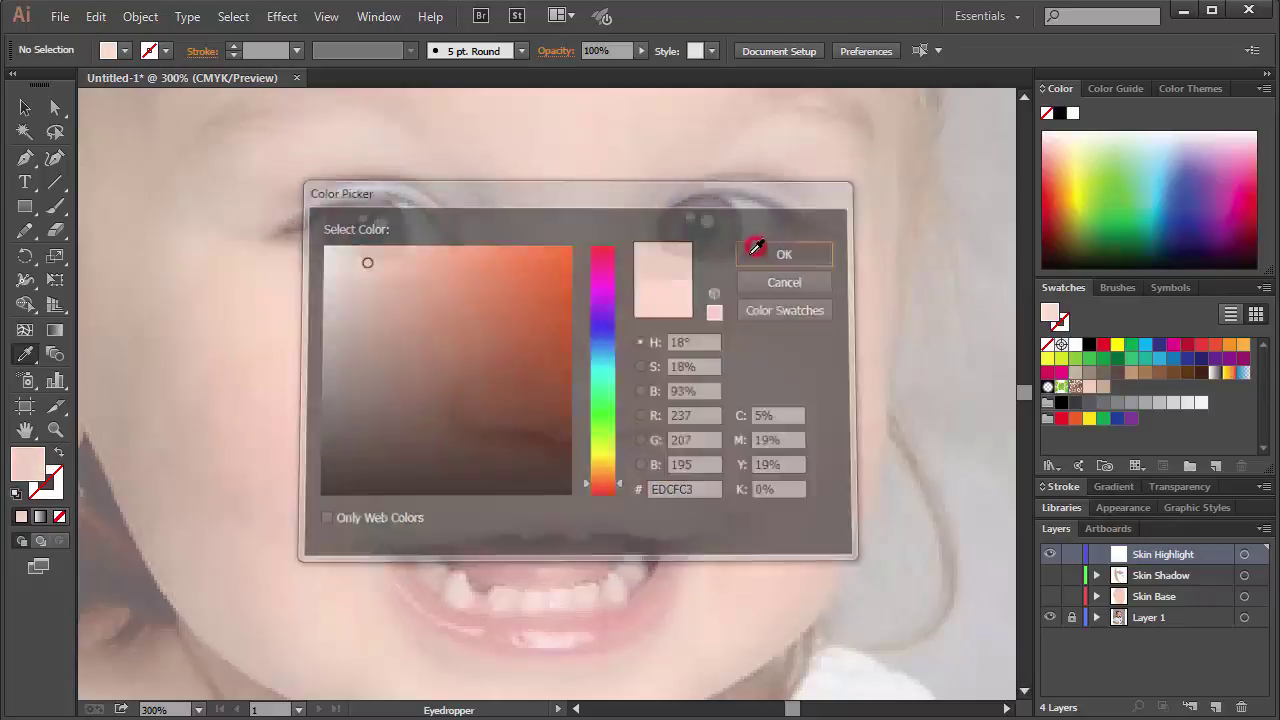
# - Draw closed highlight shapes with the Pen tool on both cheeks, one at each side of the nose
pyautogui.press('p')
pyautogui.moveTo(517, 391); pyautogui.dragTo(337, 491)
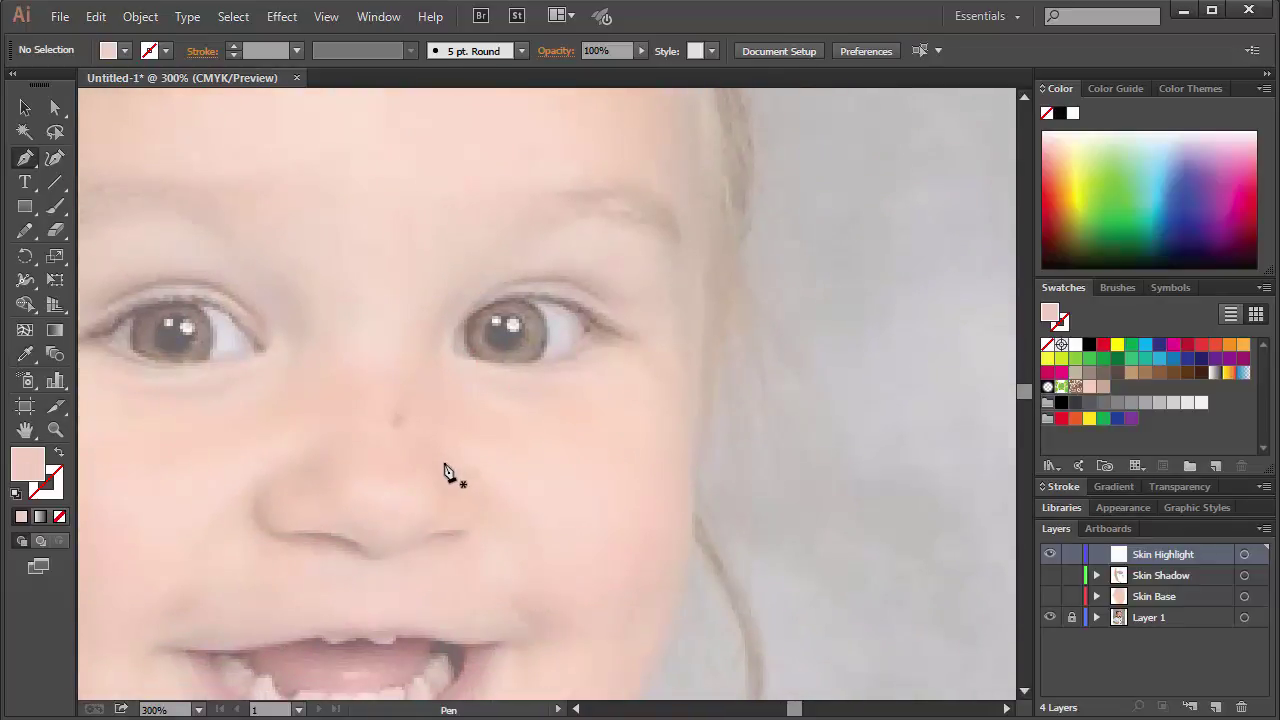
pyautogui.moveTo(452, 462)
pyautogui.mouseDown()
pyautogui.moveTo(543, 537)
pyautogui.moveTo(590, 540)
pyautogui.moveTo(586, 486)
pyautogui.moveTo(523, 451)
pyautogui.moveTo(486, 440)
pyautogui.moveTo(449, 457)
pyautogui.moveTo(461, 484)
pyautogui.mouseUp()
pyautogui.moveTo(343, 451); pyautogui.dragTo(500, 440)
pyautogui.moveTo(361, 519)
pyautogui.mouseDown()
pyautogui.moveTo(420, 480)
pyautogui.moveTo(420, 451)
pyautogui.moveTo(463, 426)
pyautogui.moveTo(320, 464)
pyautogui.moveTo(279, 503)
pyautogui.moveTo(314, 531)
pyautogui.moveTo(366, 529)
pyautogui.moveTo(383, 513)
pyautogui.mouseUp()
pyautogui.click(460, 425)
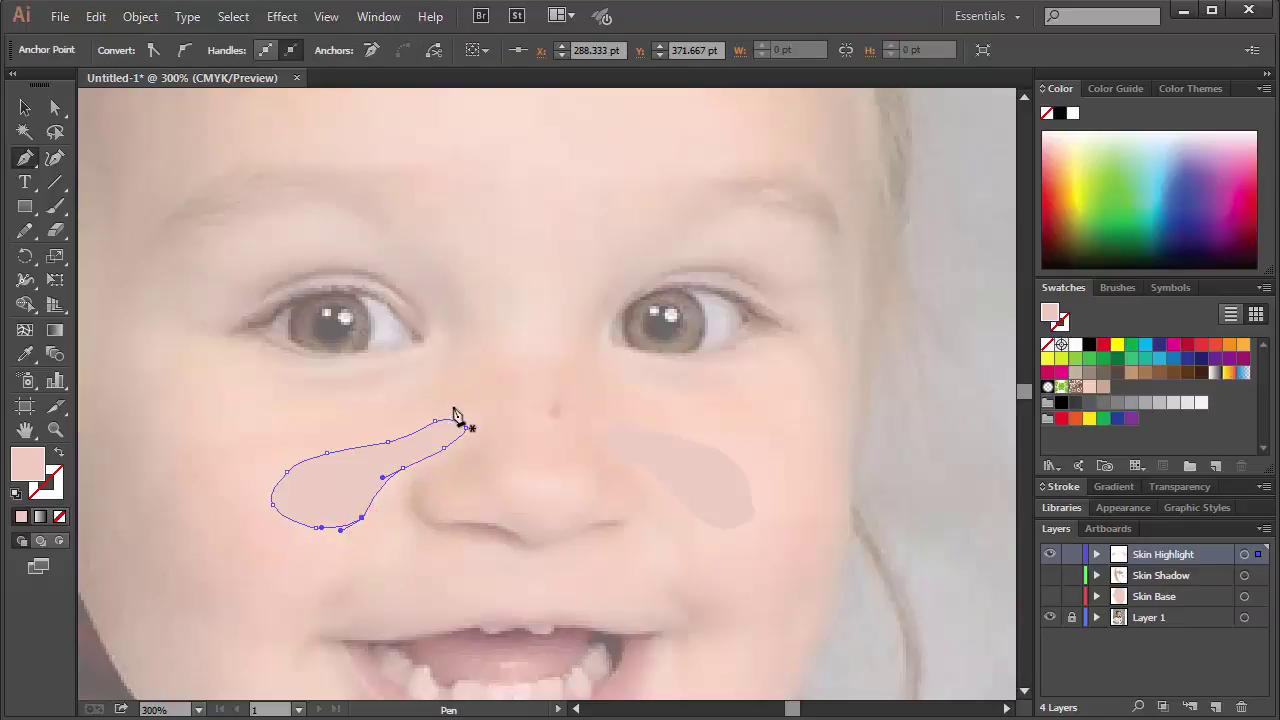
pyautogui.keyDown('ctrl'); pyautogui.click(463, 349); pyautogui.keyUp('ctrl')
# - Draw a rounded highlight shape covering the eye on the photo's right side
pyautogui.moveTo(543, 337); pyautogui.dragTo(611, 436)
pyautogui.moveTo(523, 363); pyautogui.dragTo(430, 453)
pyautogui.keyDown('ctrl'); pyautogui.click(349, 346); pyautogui.keyUp('ctrl')
# - Start the forehead highlight outline above the left eyebrow, going down to a point at the nose bridge and back up
pyautogui.moveTo(401, 390); pyautogui.dragTo(604, 558)
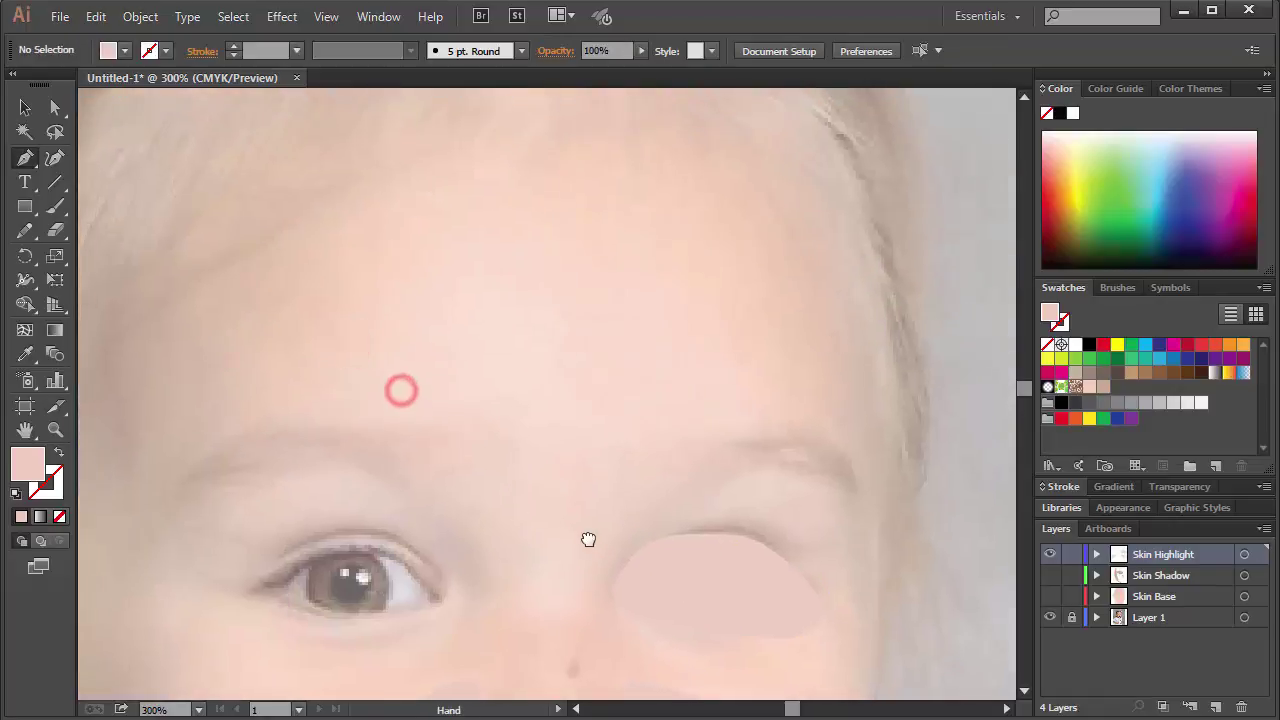
pyautogui.moveTo(346, 403); pyautogui.dragTo(420, 429)
pyautogui.moveTo(497, 514); pyautogui.dragTo(545, 617)
pyautogui.click(547, 606)
pyautogui.click(575, 573)
pyautogui.click(606, 481)
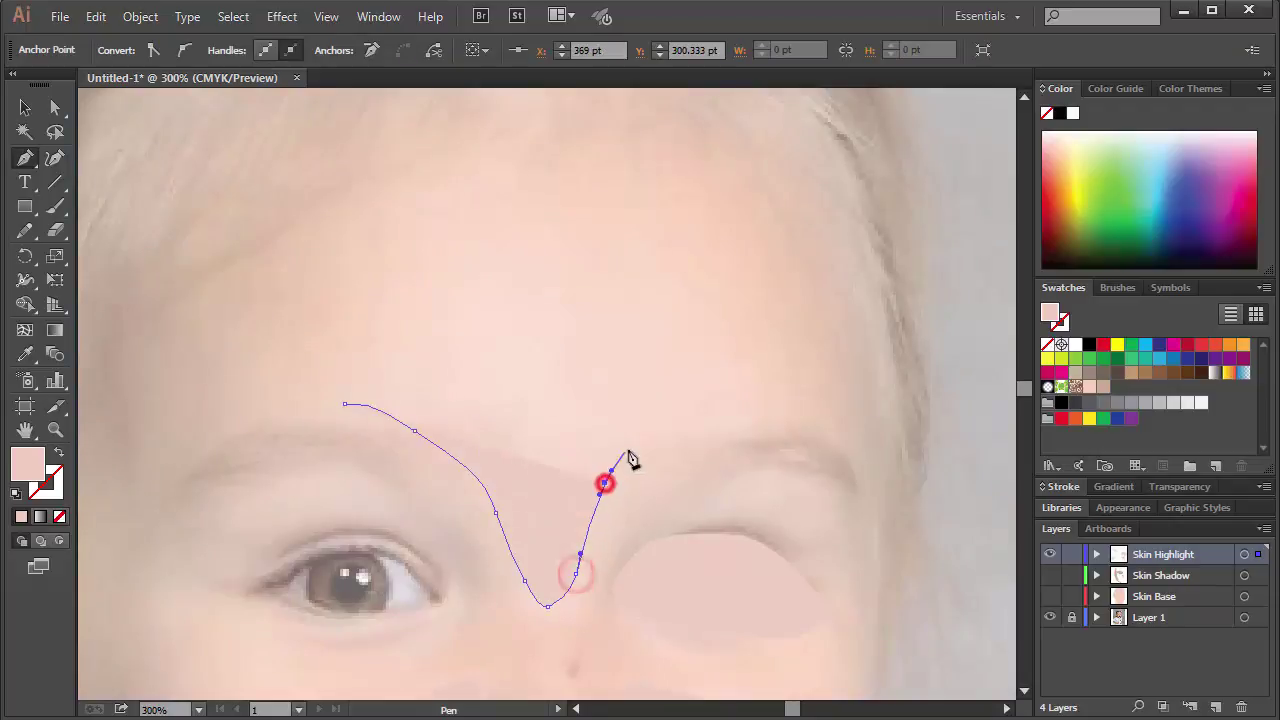
# - Carry the outline over the right eyebrow, arch it across the forehead and close the highlight shape at its starting point
pyautogui.moveTo(646, 440); pyautogui.dragTo(668, 436)
pyautogui.click(745, 418)
pyautogui.moveTo(751, 354); pyautogui.dragTo(734, 343)
pyautogui.moveTo(666, 297); pyautogui.dragTo(457, 260)
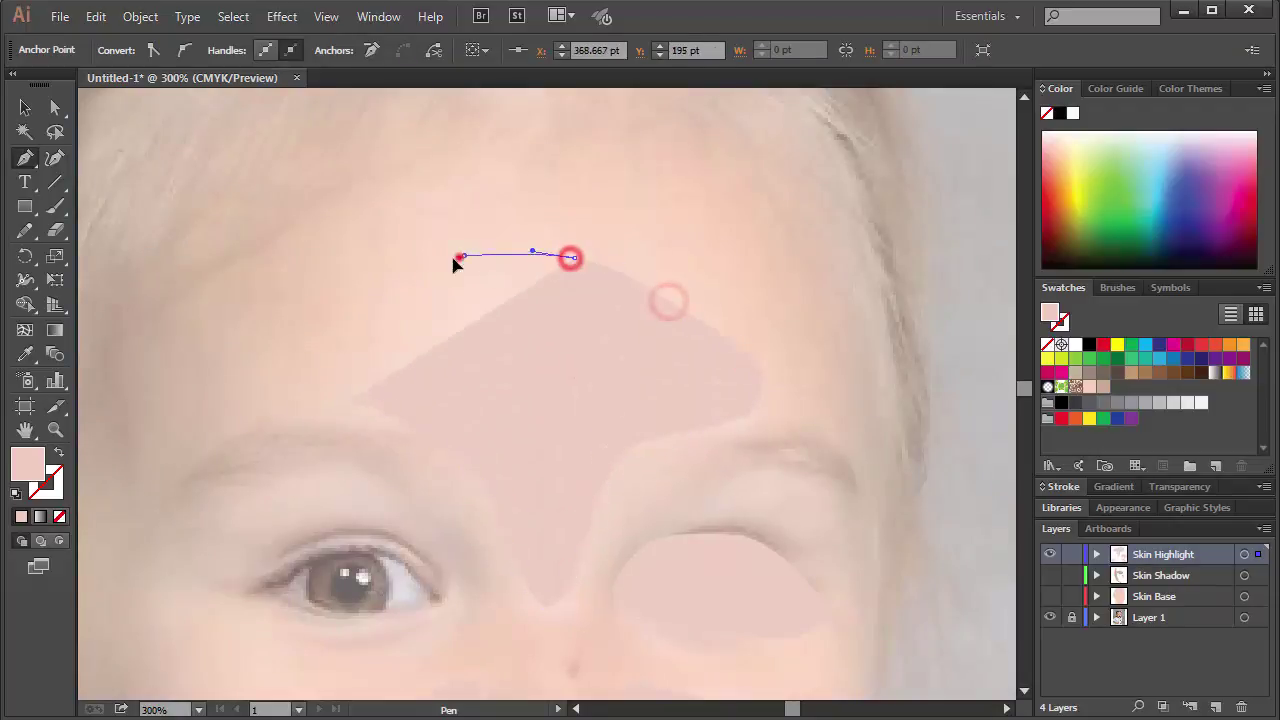
pyautogui.moveTo(369, 312); pyautogui.dragTo(364, 330)
pyautogui.click(339, 377)
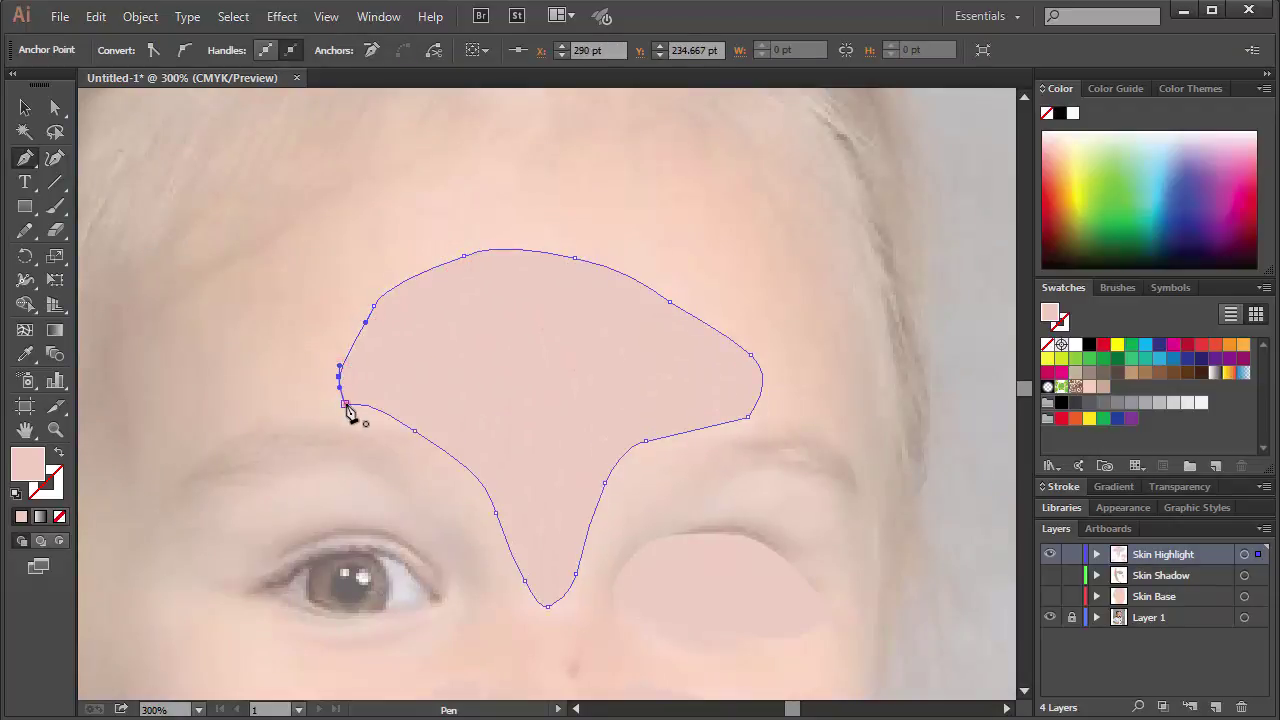
pyautogui.click(346, 403)
pyautogui.press('ctrl')
pyautogui.keyDown('ctrl'); pyautogui.click(261, 290); pyautogui.keyUp('ctrl')
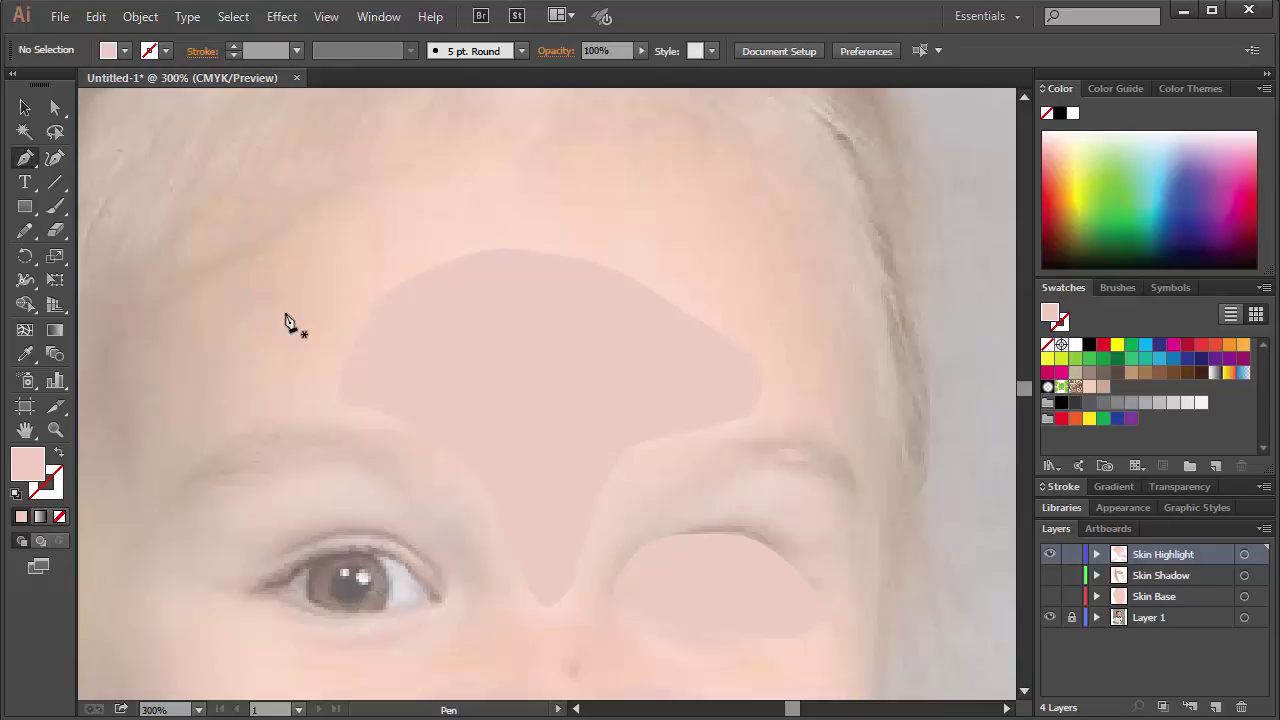
# - Start a chin highlight outline below the lower lip, curving it up past the right corner of the mouth
pyautogui.hotkey('ctrl', '-')
pyautogui.hotkey('ctrl', '-')
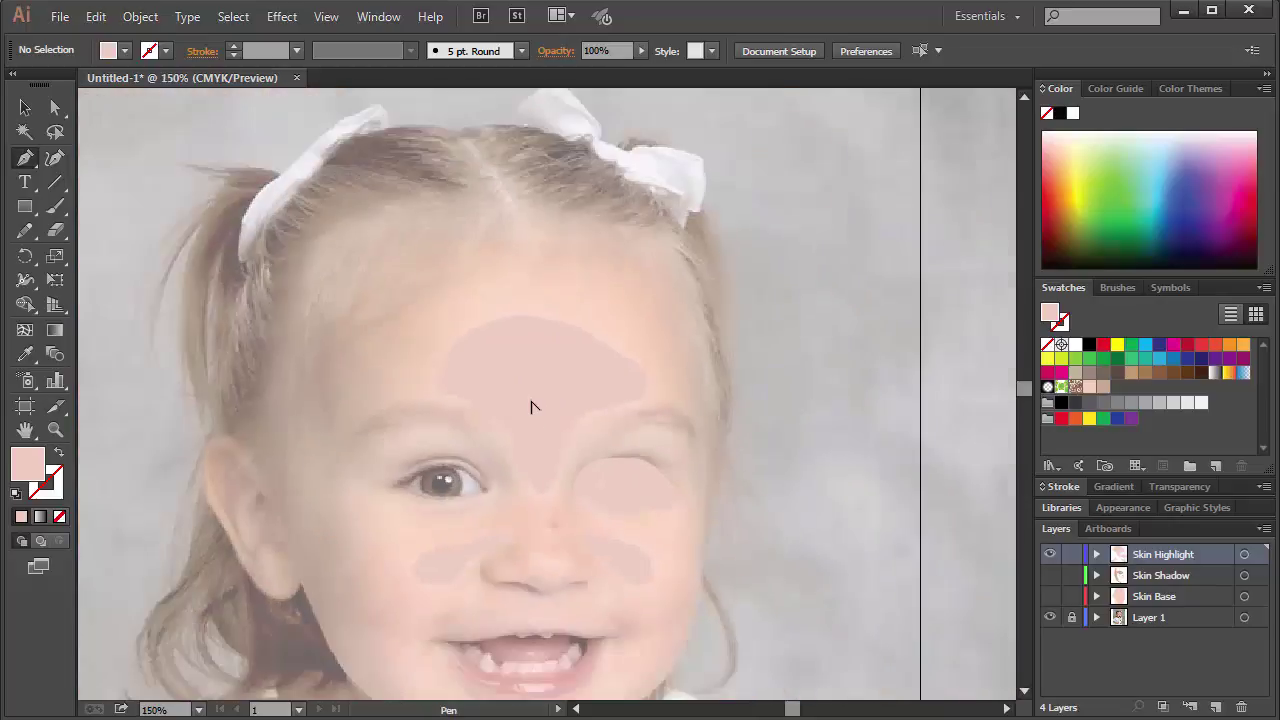
pyautogui.scroll(-3, 528, 410)
pyautogui.click(480, 525)
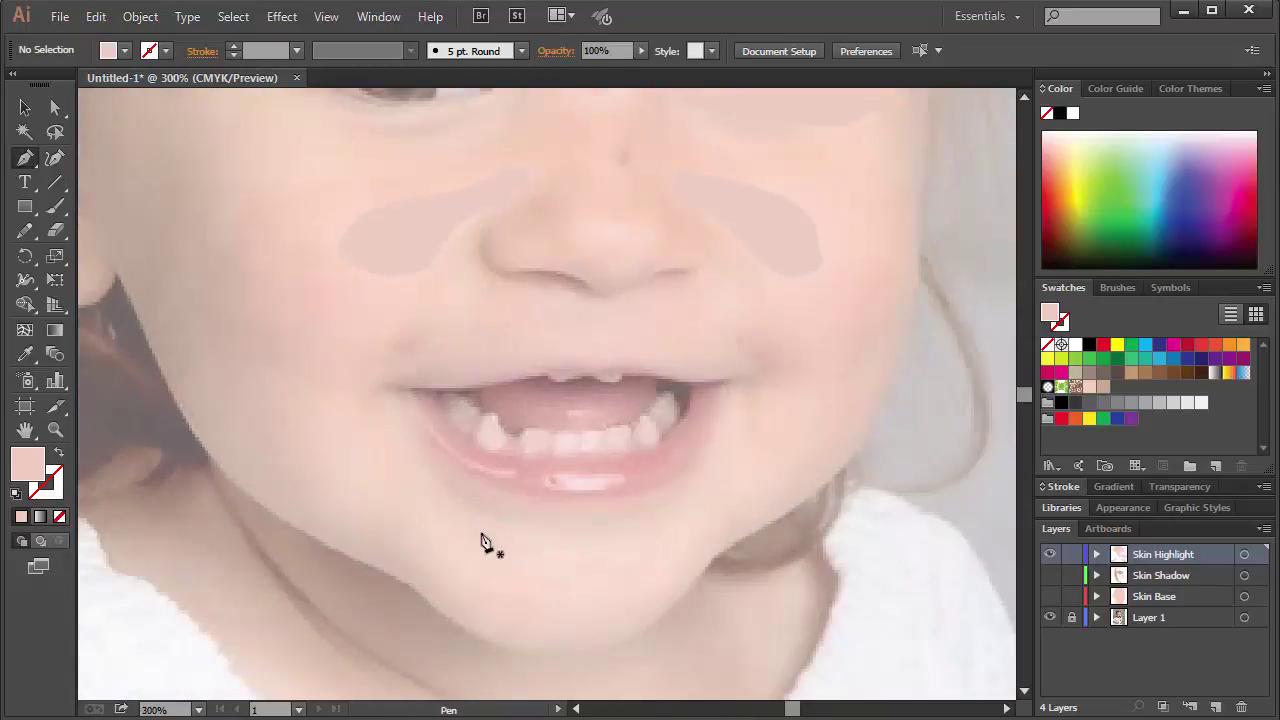
pyautogui.click(483, 522)
pyautogui.moveTo(610, 536); pyautogui.dragTo(674, 531)
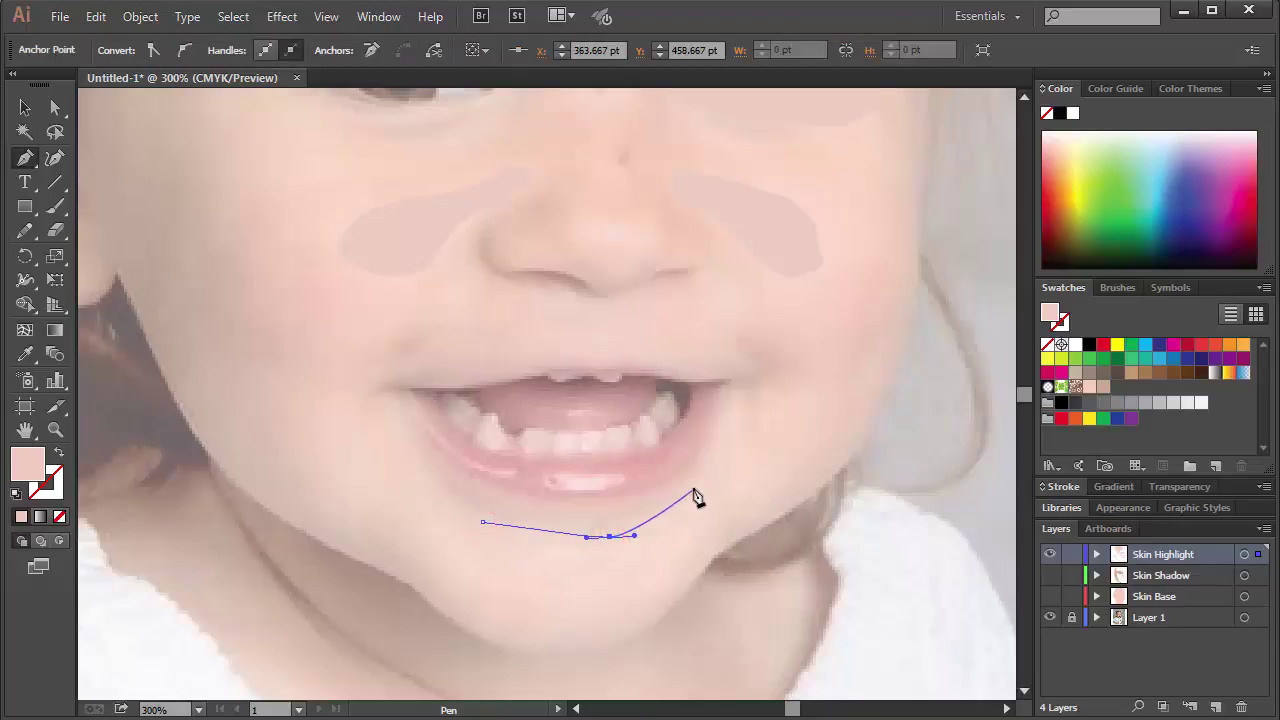
pyautogui.moveTo(698, 482); pyautogui.dragTo(728, 425)
pyautogui.click(729, 409)
pyautogui.click(751, 398)
# - Bring the outline down around the chin and close the highlight shape below the lip
pyautogui.click(773, 450)
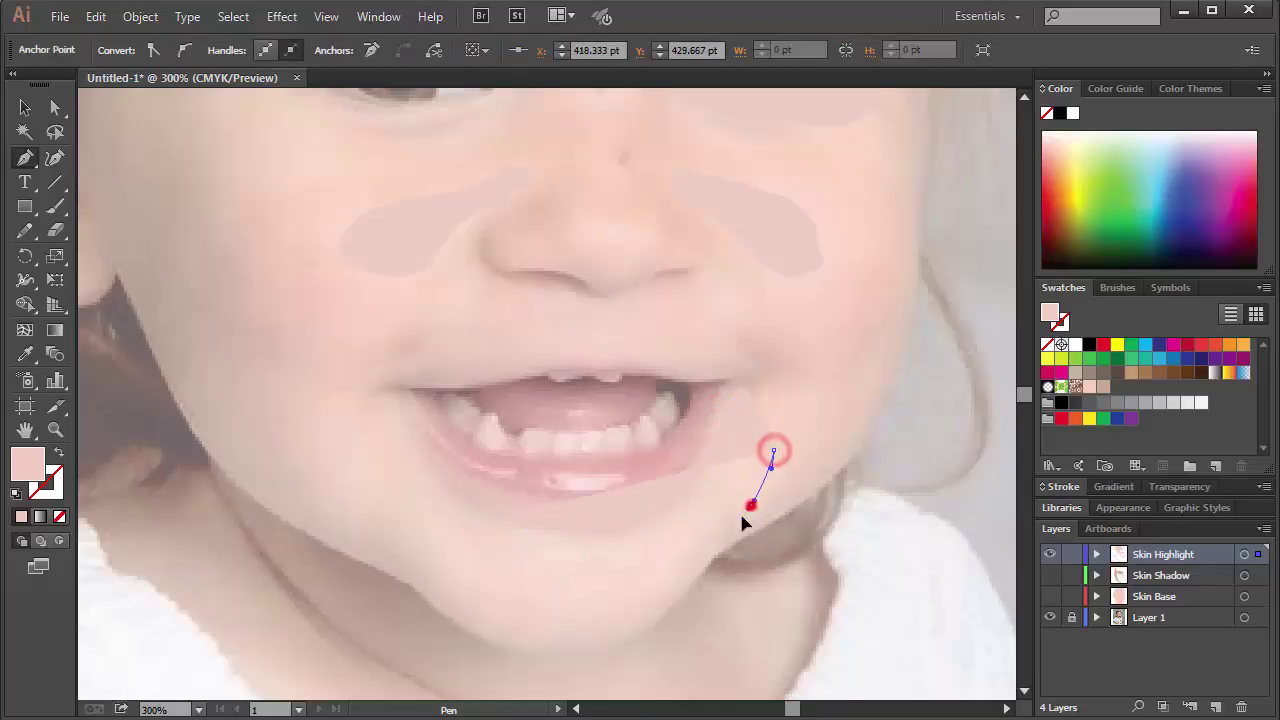
pyautogui.moveTo(750, 505); pyautogui.dragTo(406, 448)
pyautogui.click(456, 517)
pyautogui.click(483, 524)
pyautogui.keyDown('ctrl'); pyautogui.click(357, 471); pyautogui.keyUp('ctrl')
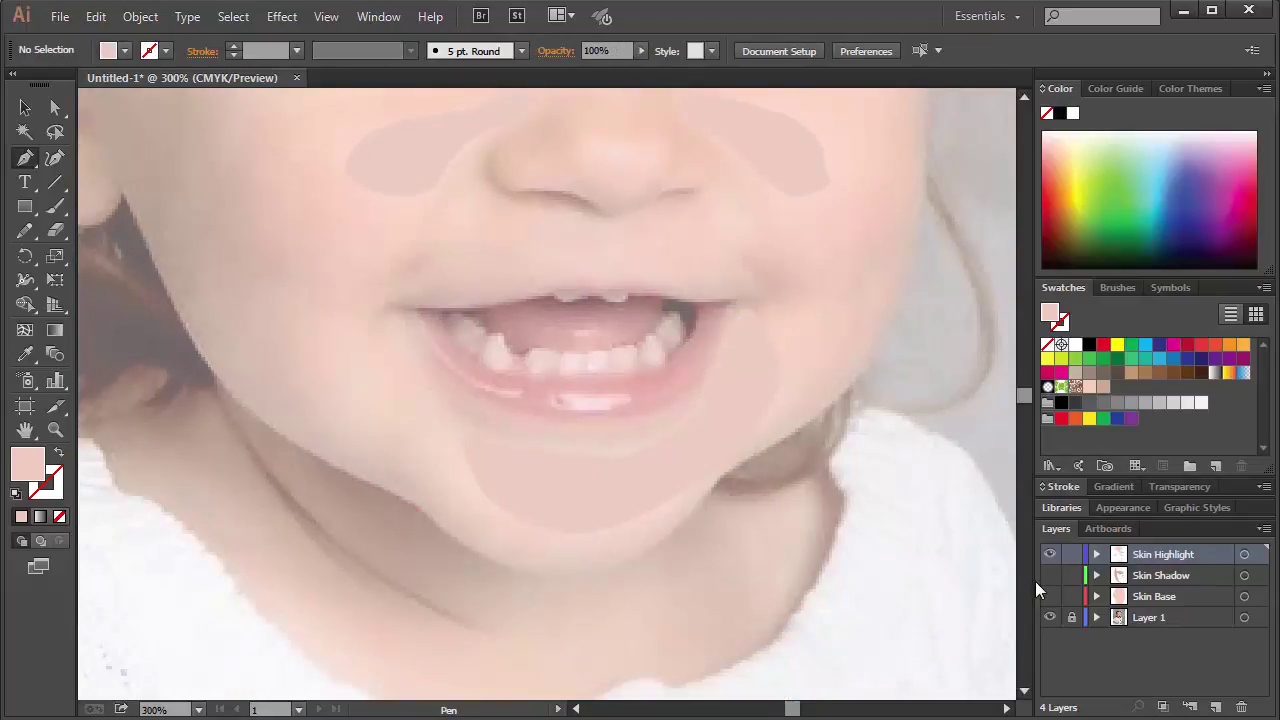
# - Show the Skin Base and Skin Shadow layers and inspect the highlight shapes against them
pyautogui.click(1049, 594)
pyautogui.hotkey('ctrl', '1')
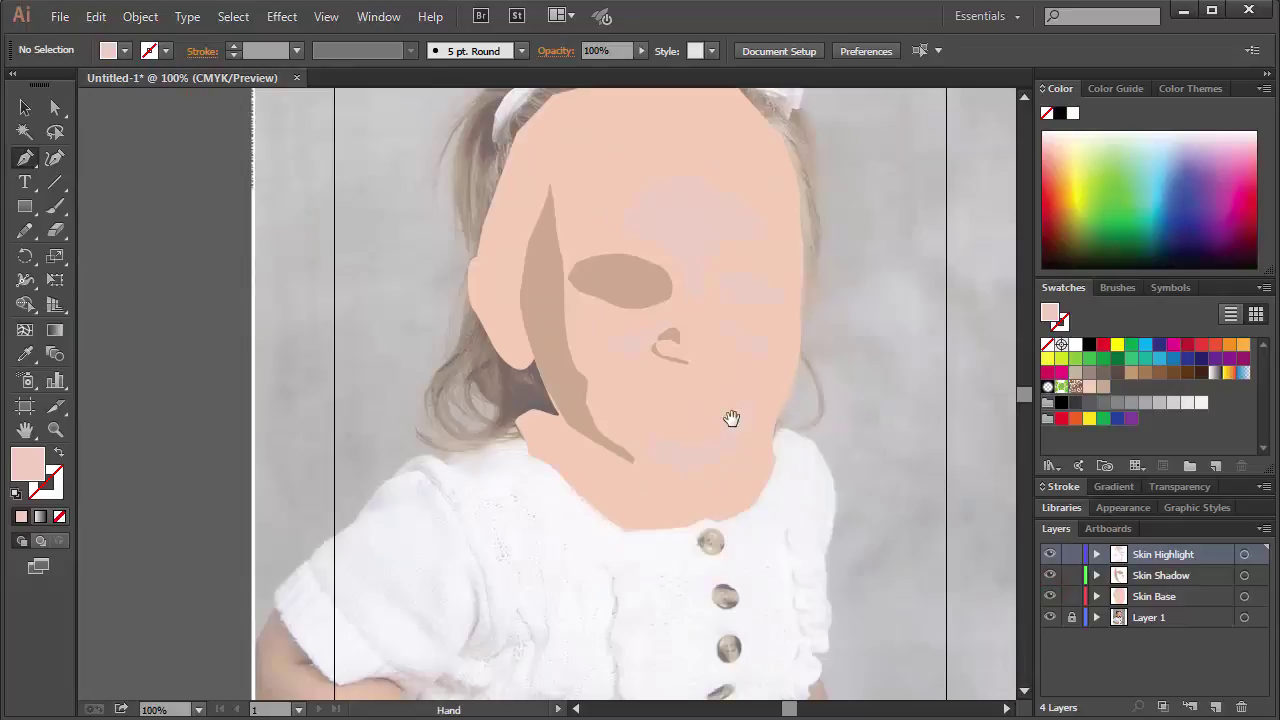
pyautogui.moveTo(731, 420); pyautogui.dragTo(690, 450)
pyautogui.scroll(2, 542, 492)
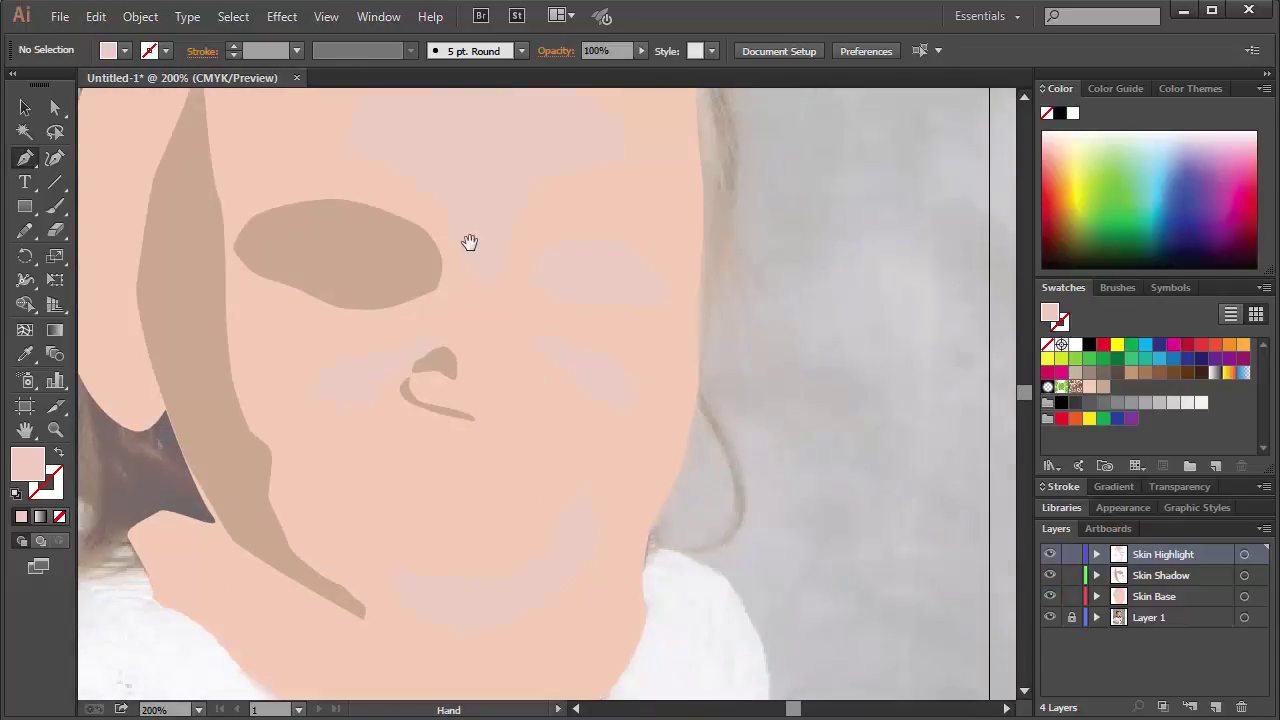
pyautogui.moveTo(466, 240); pyautogui.dragTo(480, 297)
# - Hide the three skin layers and add a new top layer named Eye Whites
pyautogui.moveTo(1049, 596); pyautogui.dragTo(1048, 553)
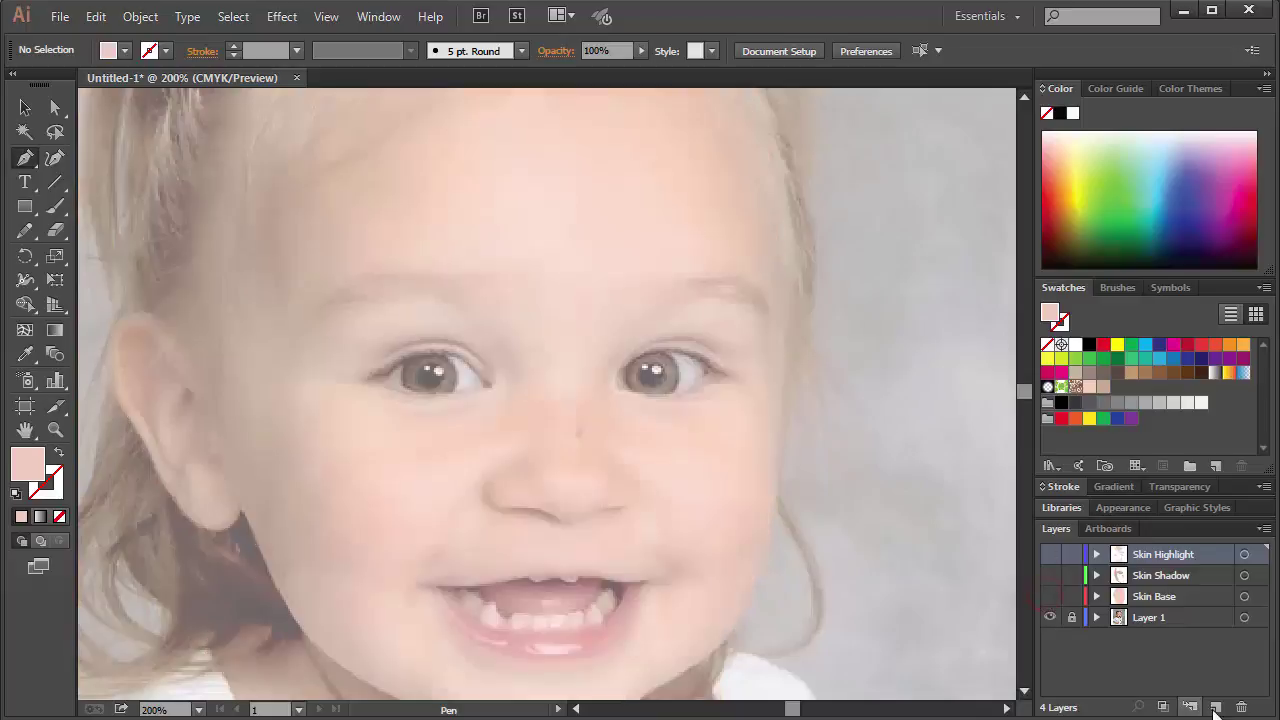
pyautogui.click(1216, 707)
pyautogui.doubleClick(1150, 566)
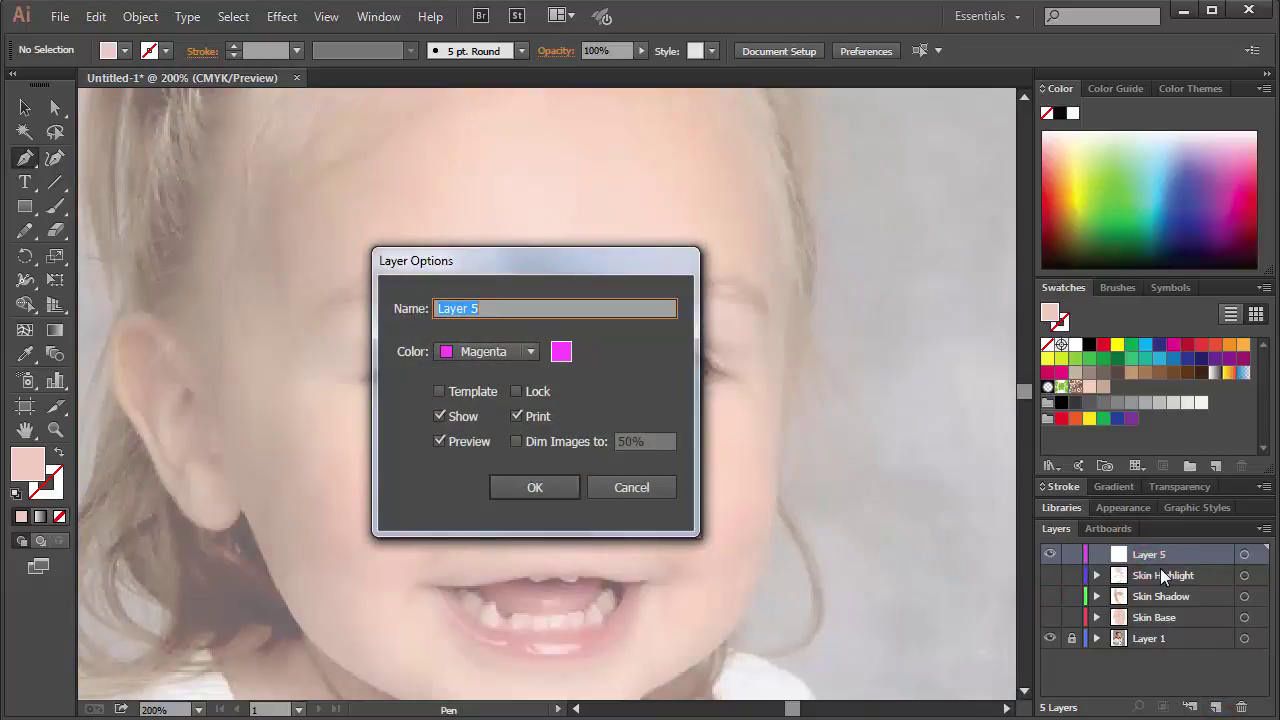
pyautogui.write('Eye Whites')
pyautogui.press('Return')
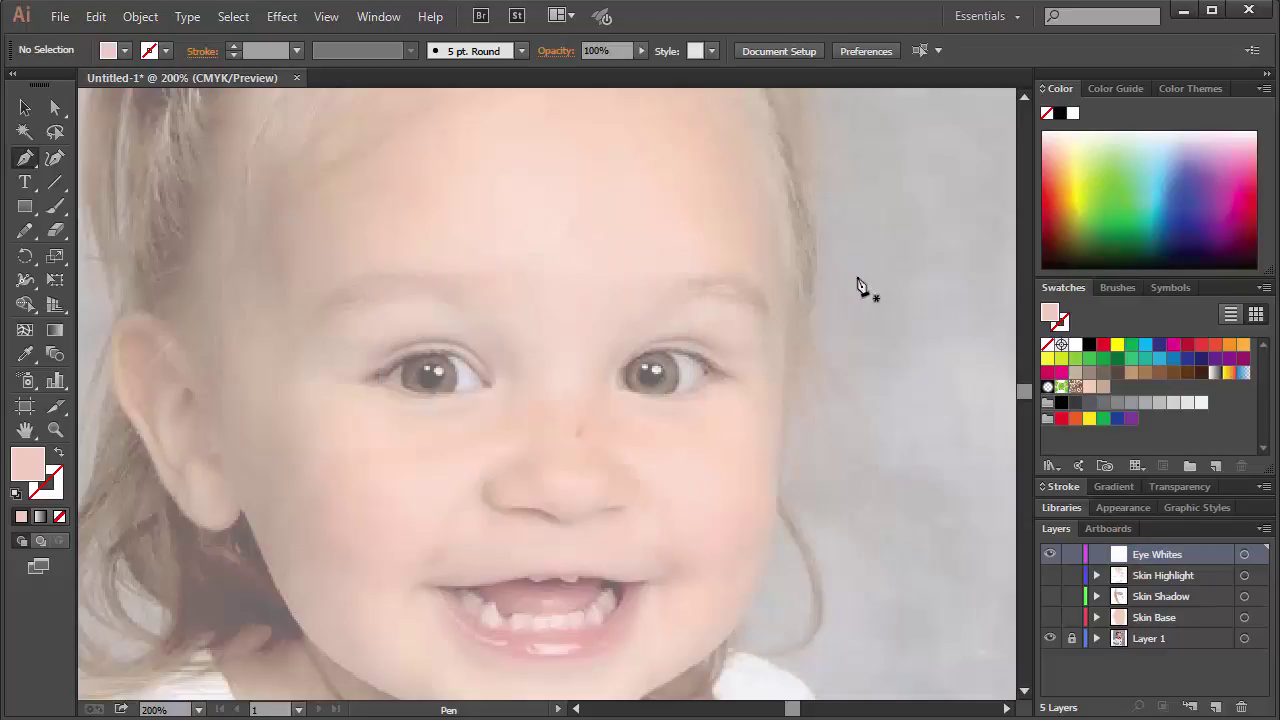
# - Set a plain white fill with no stroke for the eye shapes
pyautogui.hotkey('ctrl', '+')
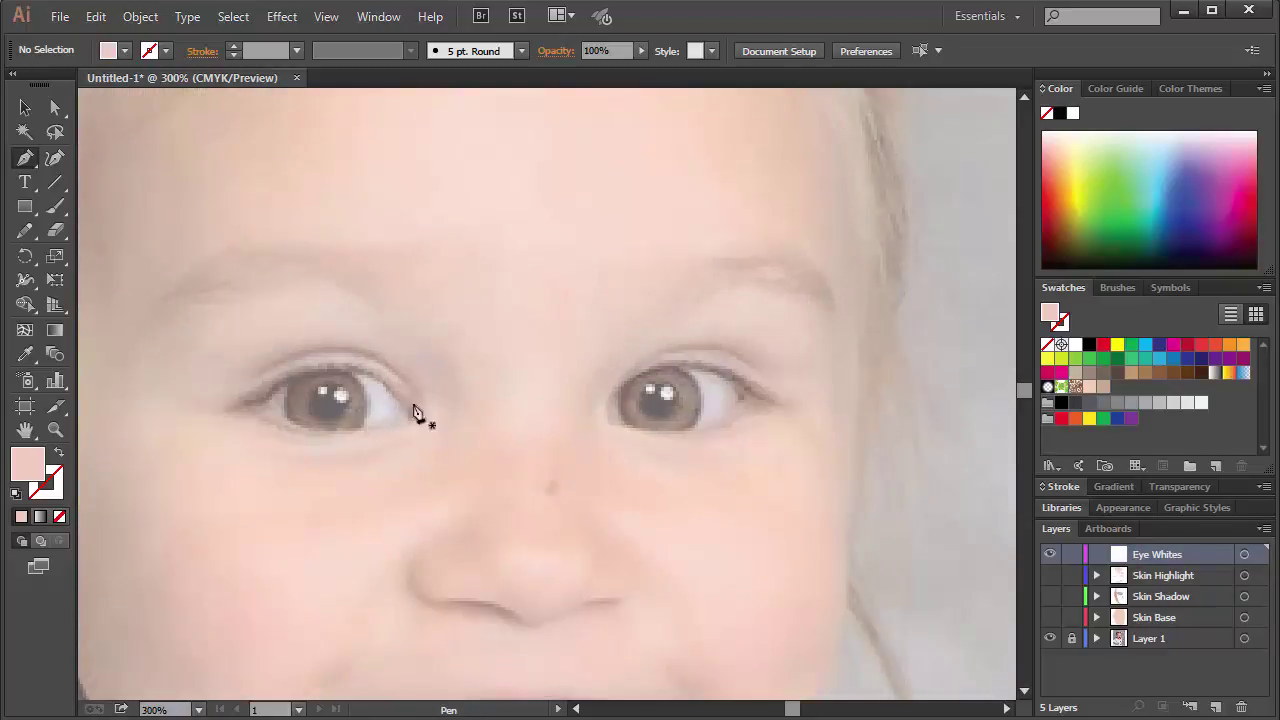
pyautogui.press('d')
pyautogui.click(56, 519)
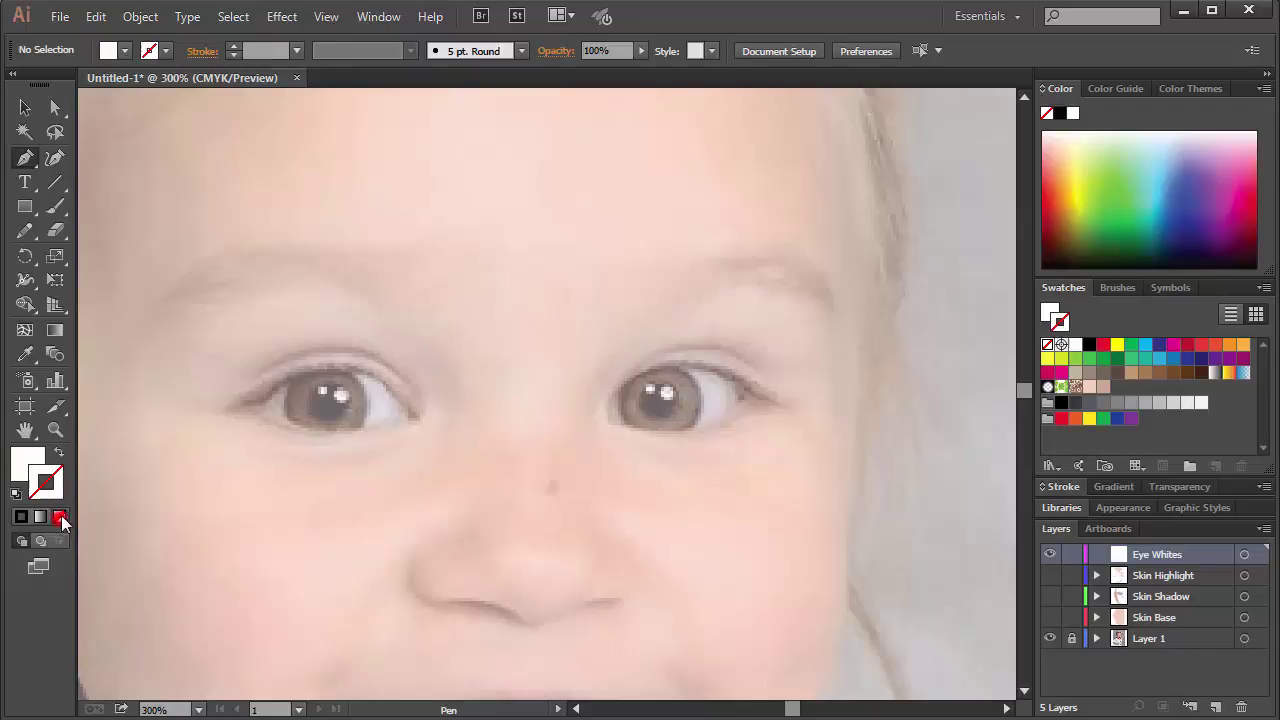
# - Trace the white of the left eye as a closed pointed shape and fill it with white
pyautogui.click(417, 419)
pyautogui.moveTo(385, 386); pyautogui.dragTo(391, 434)
pyautogui.hotkey('shift', 'x')
pyautogui.click(418, 418)
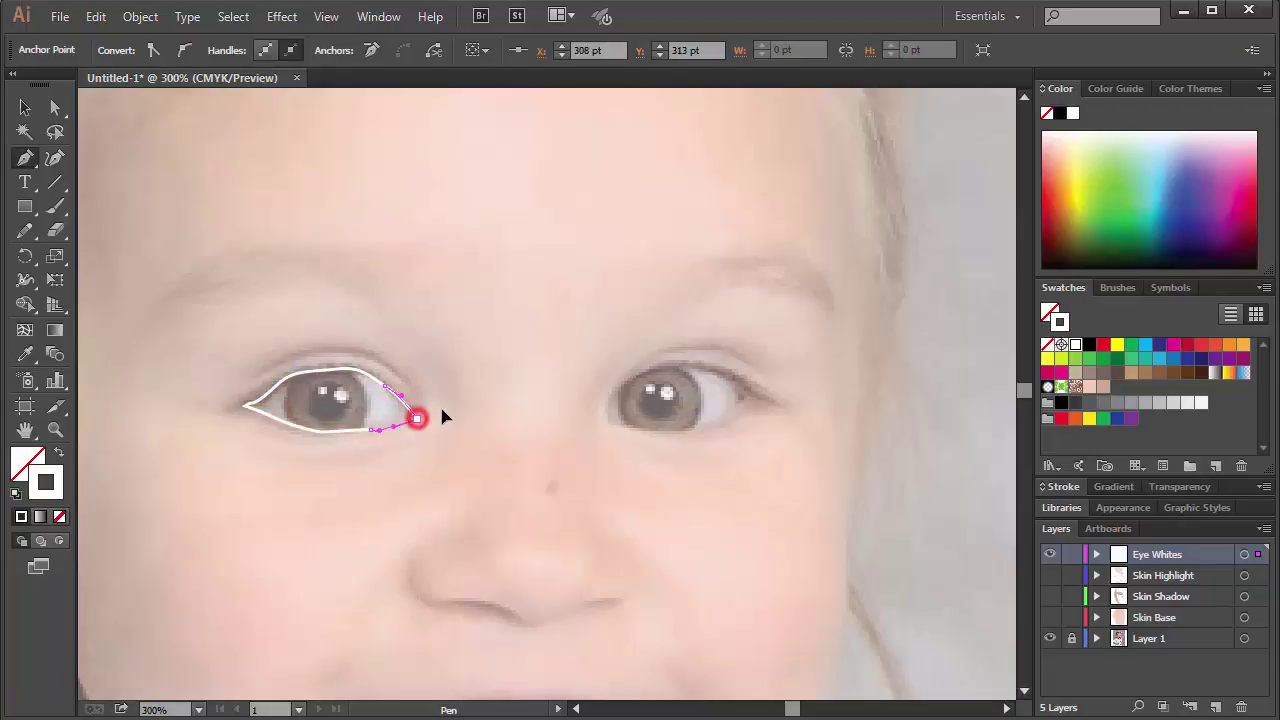
pyautogui.hotkey('shift', 'x')
pyautogui.keyDown('ctrl'); pyautogui.click(626, 418); pyautogui.keyUp('ctrl')
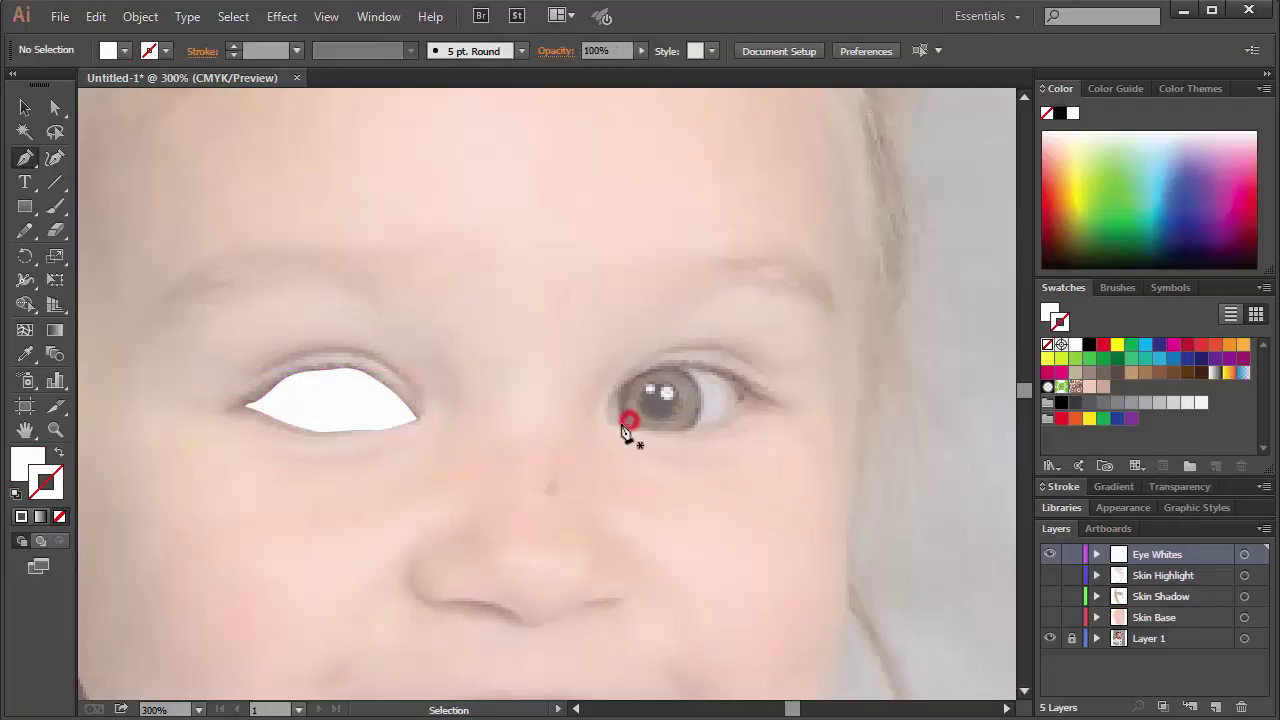
# - Trace the white of the right eye as a closed, white-filled shape with the Pen tool
pyautogui.click(609, 424)
pyautogui.moveTo(652, 432); pyautogui.dragTo(734, 422)
pyautogui.click(742, 406)
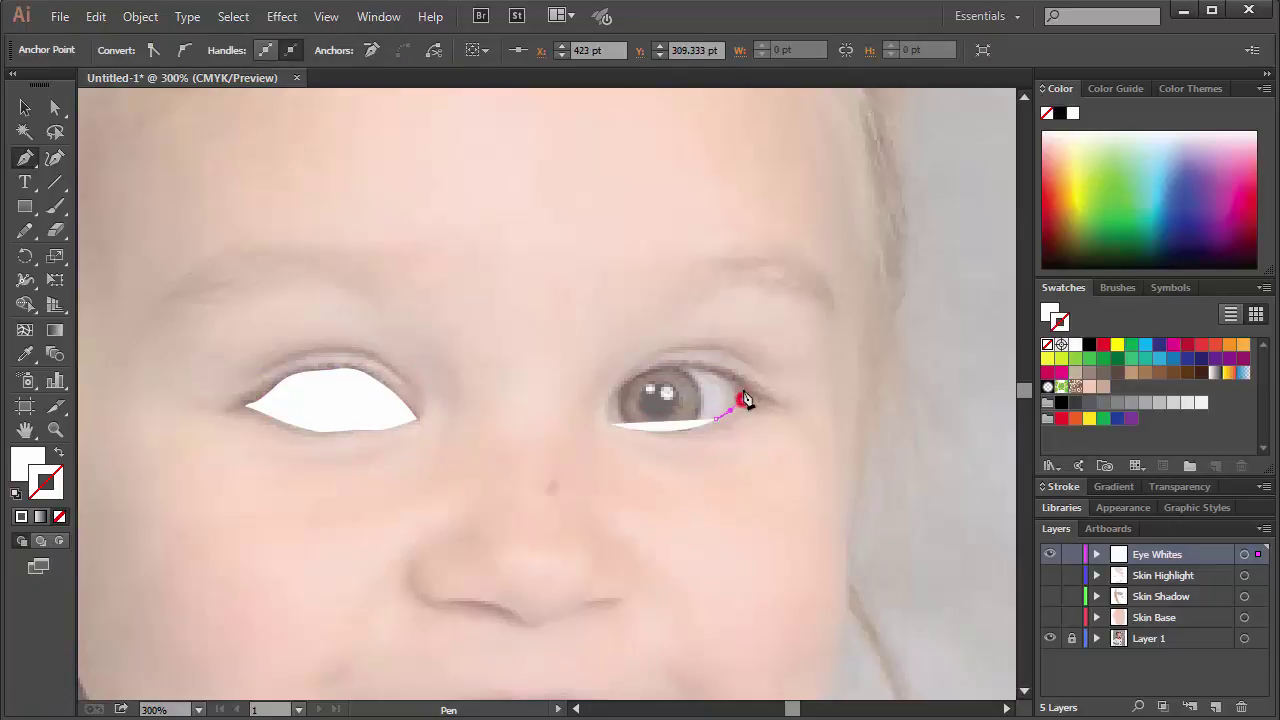
pyautogui.moveTo(718, 372); pyautogui.dragTo(620, 428)
pyautogui.click(699, 365)
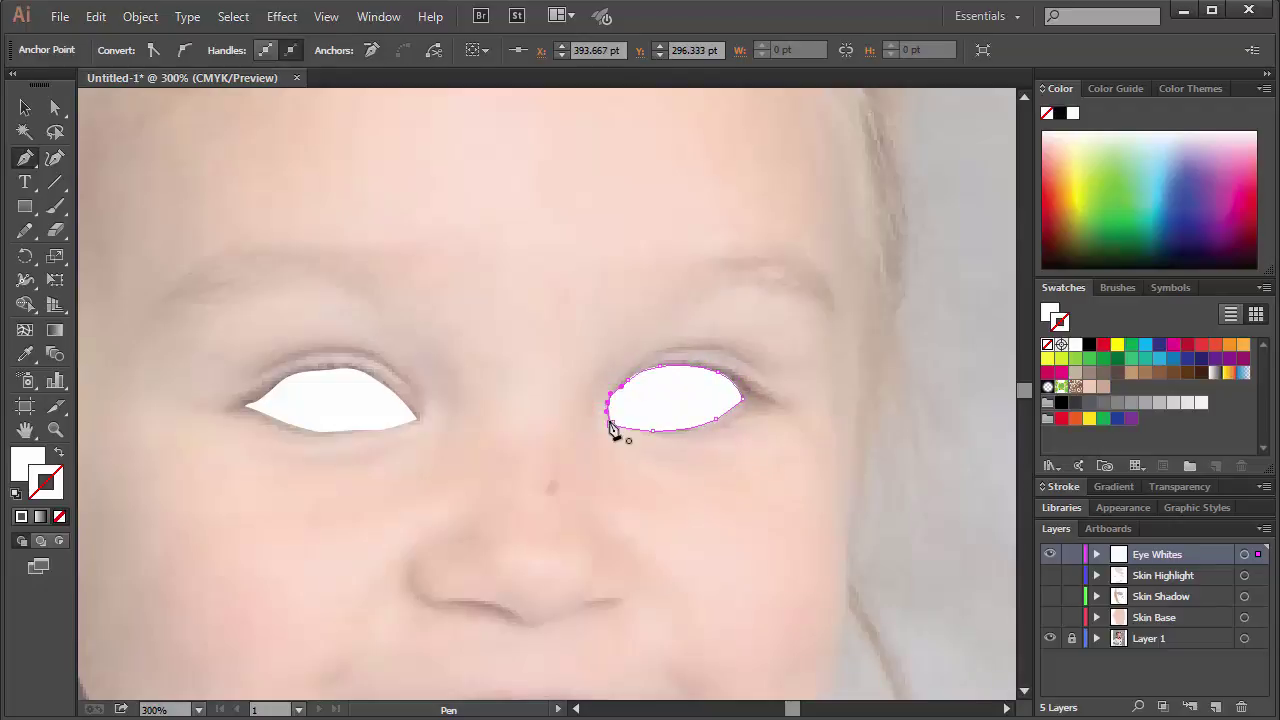
pyautogui.click(608, 421)
pyautogui.keyDown('ctrl'); pyautogui.click(529, 472); pyautogui.keyUp('ctrl')
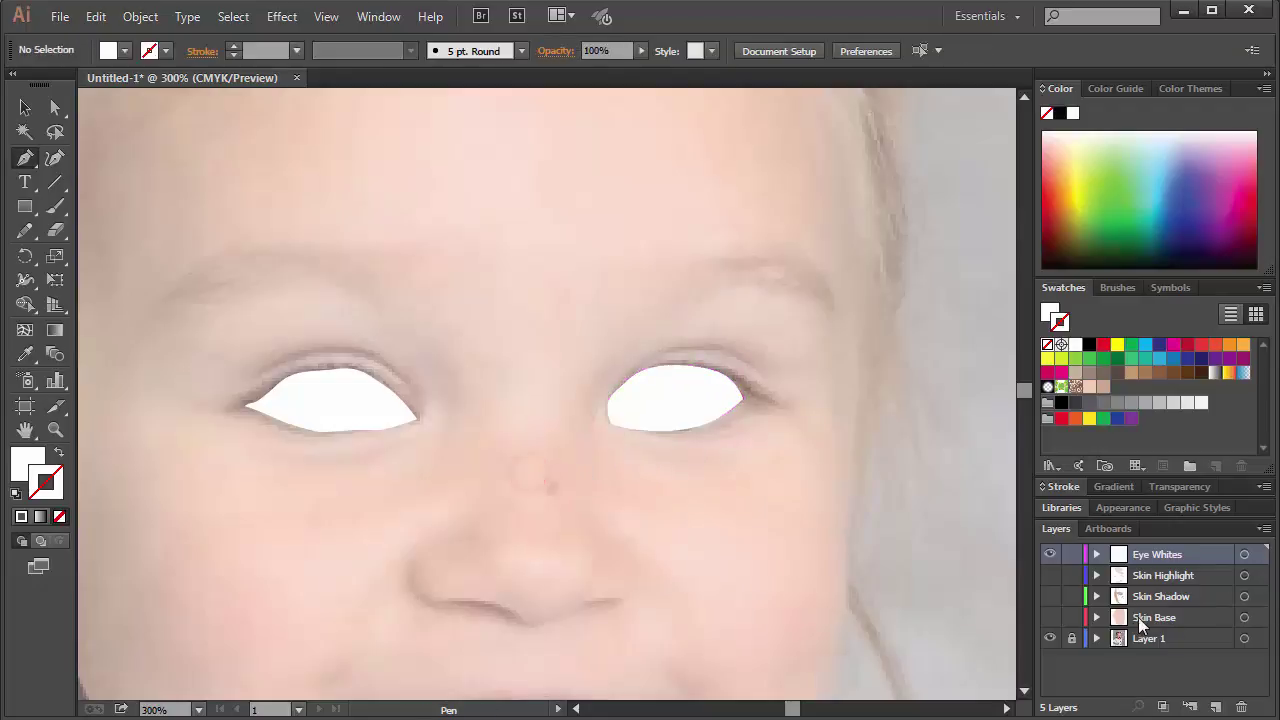
# - Show the skin layers and inspect the eye whites on the assembled face
pyautogui.moveTo(1050, 614); pyautogui.dragTo(1049, 576)
pyautogui.scroll(-4, 486, 497)
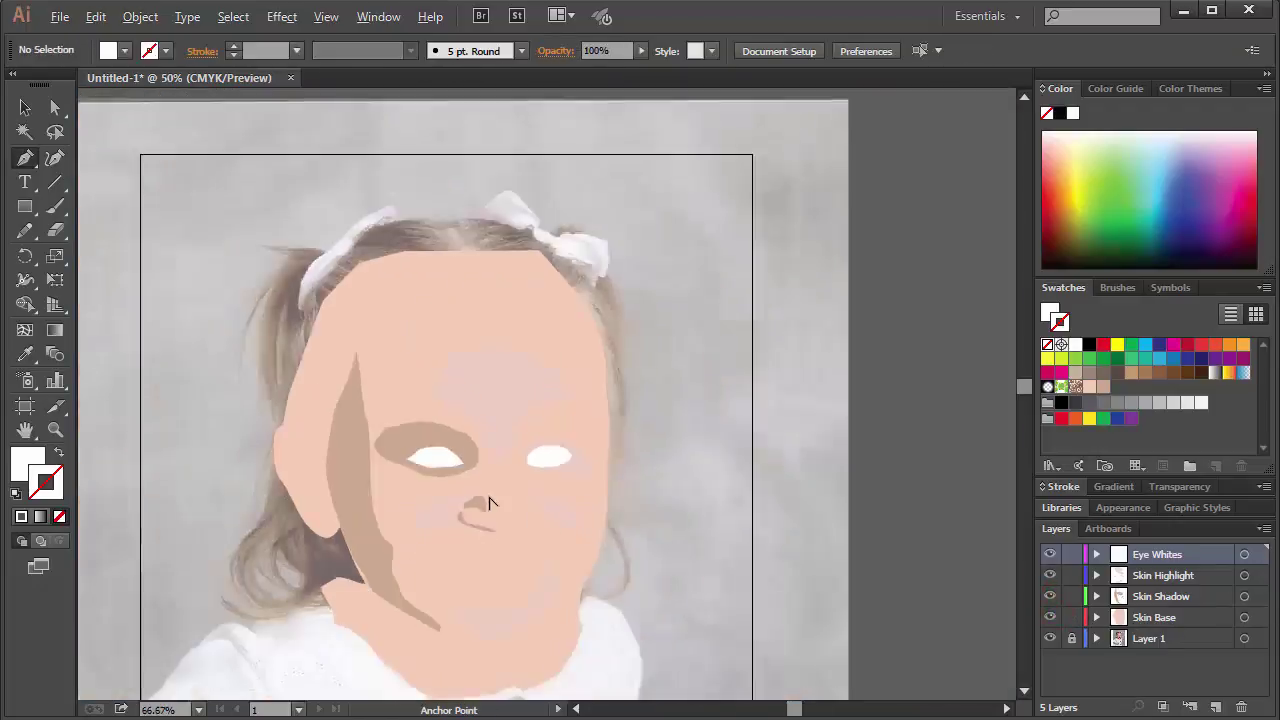
pyautogui.scroll(3, 488, 502)
pyautogui.scroll(-2, 486, 506)
pyautogui.scroll(1, 506, 460)
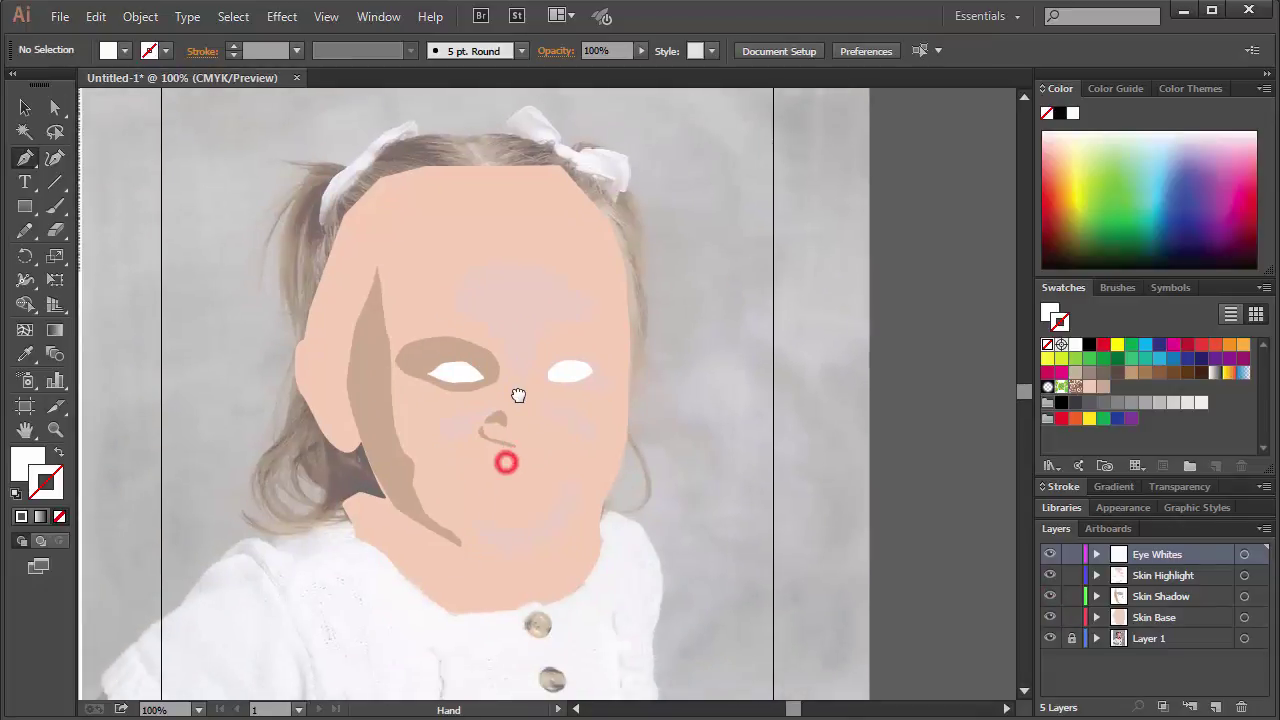
pyautogui.scroll(2, 499, 416)
pyautogui.scroll(2, 499, 416)
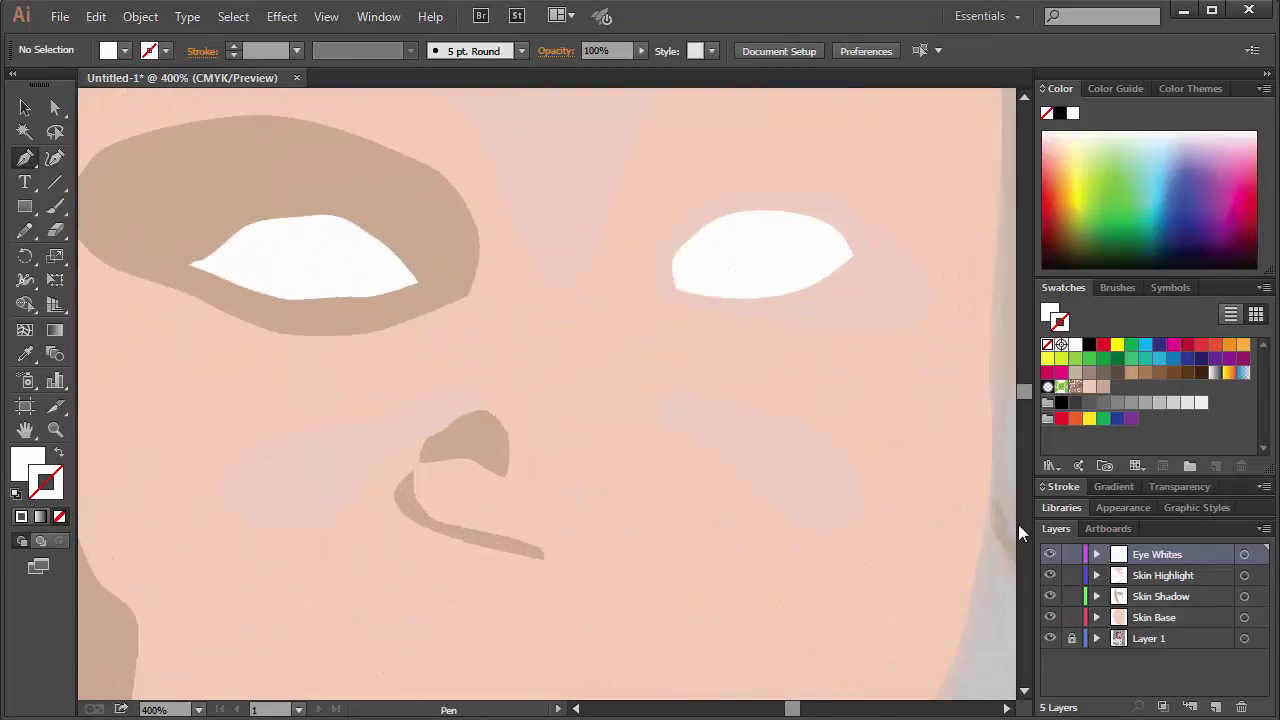
# - Toggle the Eye Whites and skin layers off and on to compare the shapes with the photo
pyautogui.click(1050, 554)
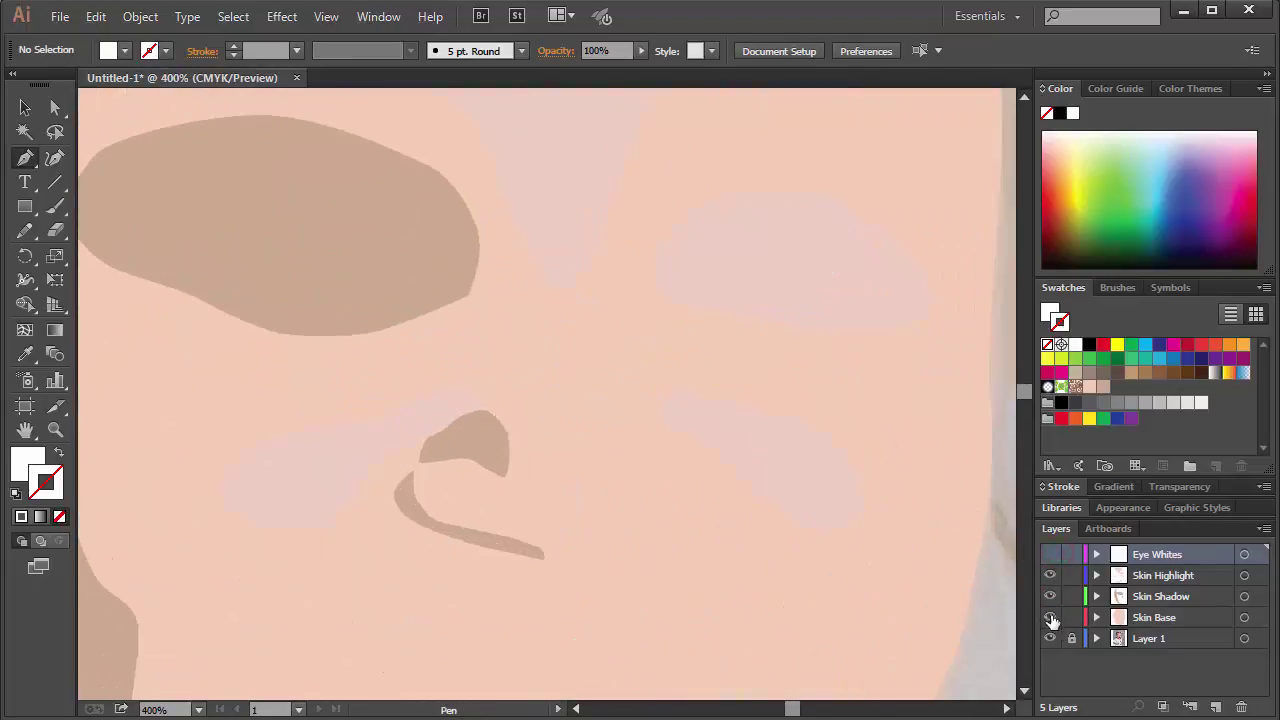
pyautogui.moveTo(1050, 620); pyautogui.dragTo(1049, 600)
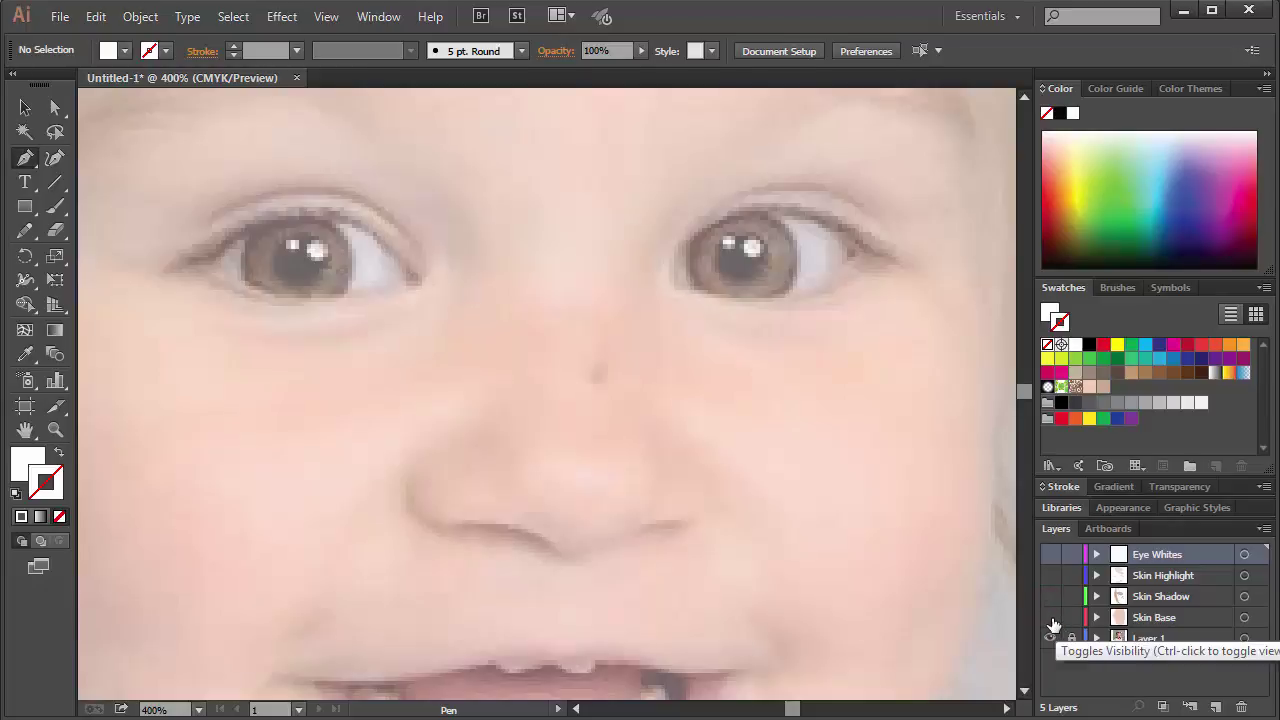
pyautogui.click(1051, 618)
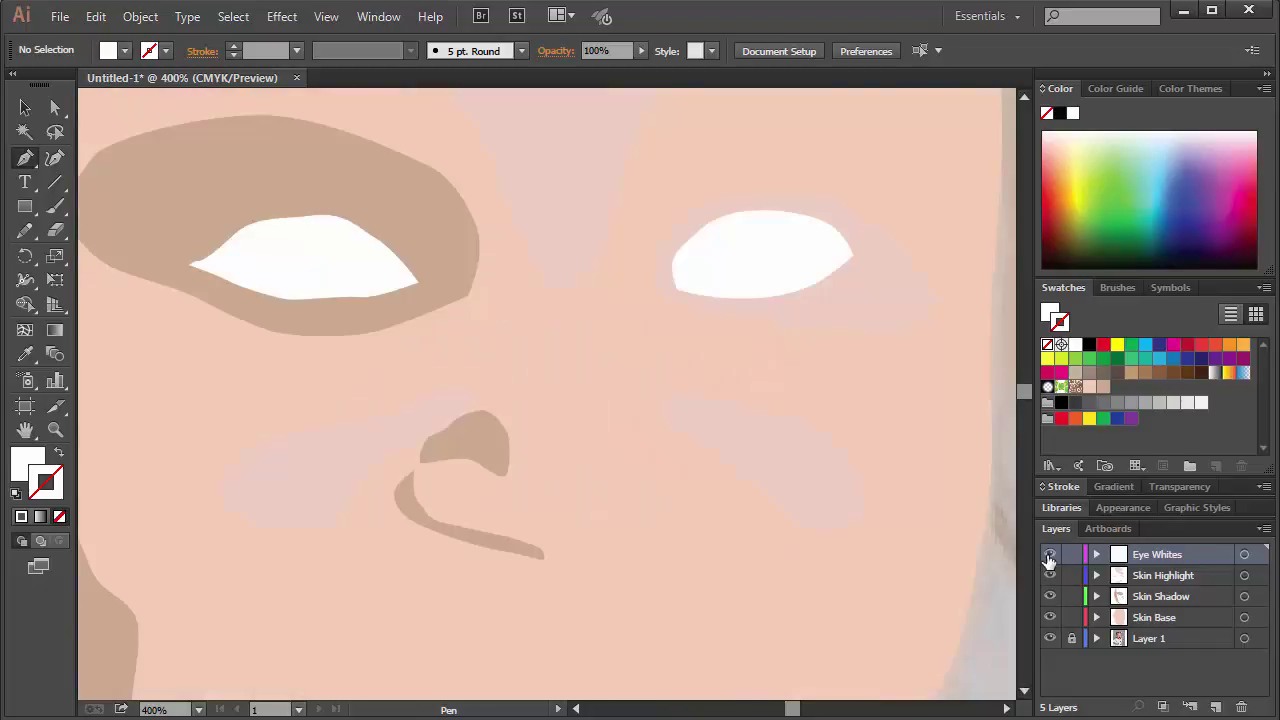
# - Hide the Eye Whites and skin layers and add a new top layer named Eye Iris
pyautogui.moveTo(1051, 589); pyautogui.dragTo(1051, 617)
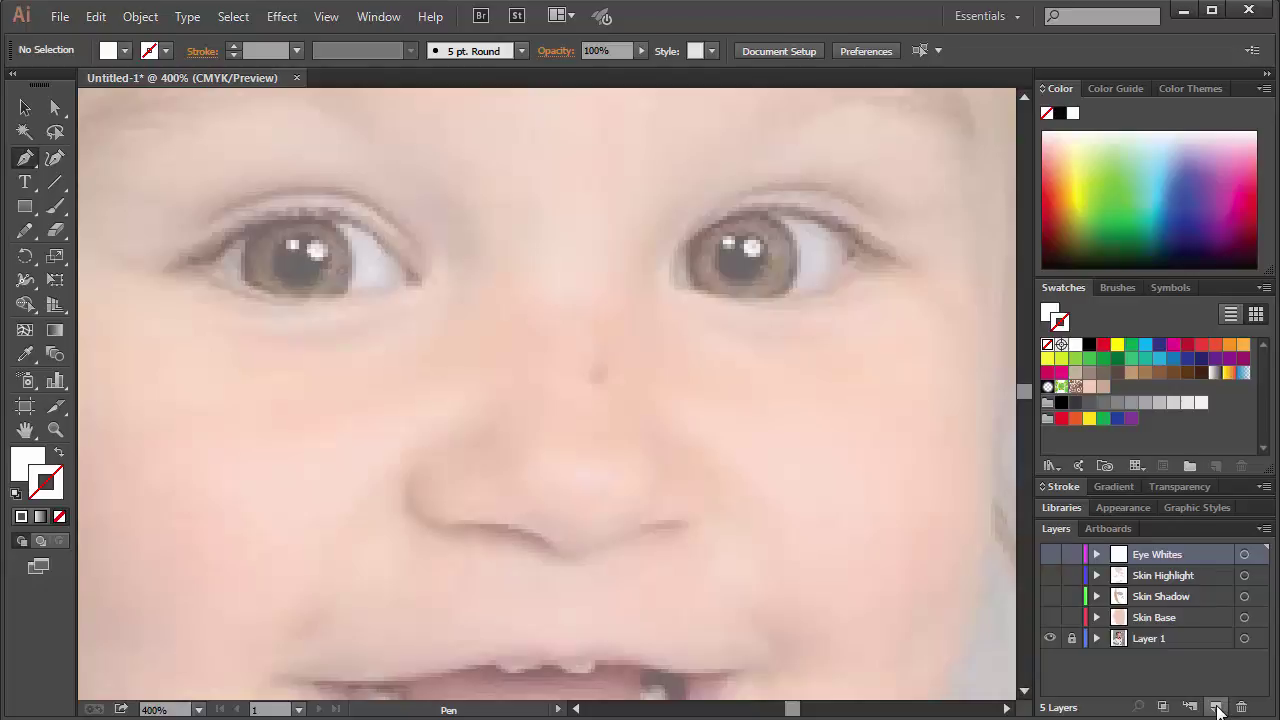
pyautogui.click(1217, 707)
pyautogui.doubleClick(1152, 553)
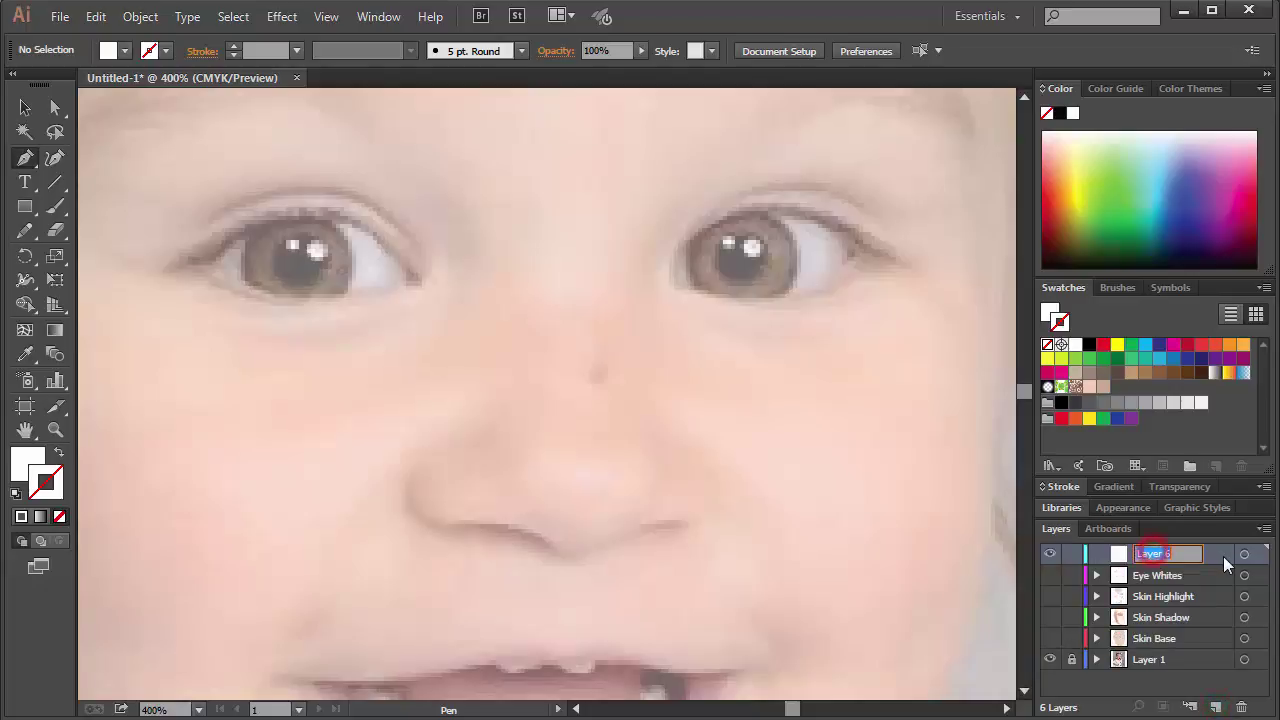
pyautogui.write('Eye Iris')
pyautogui.press('Return')
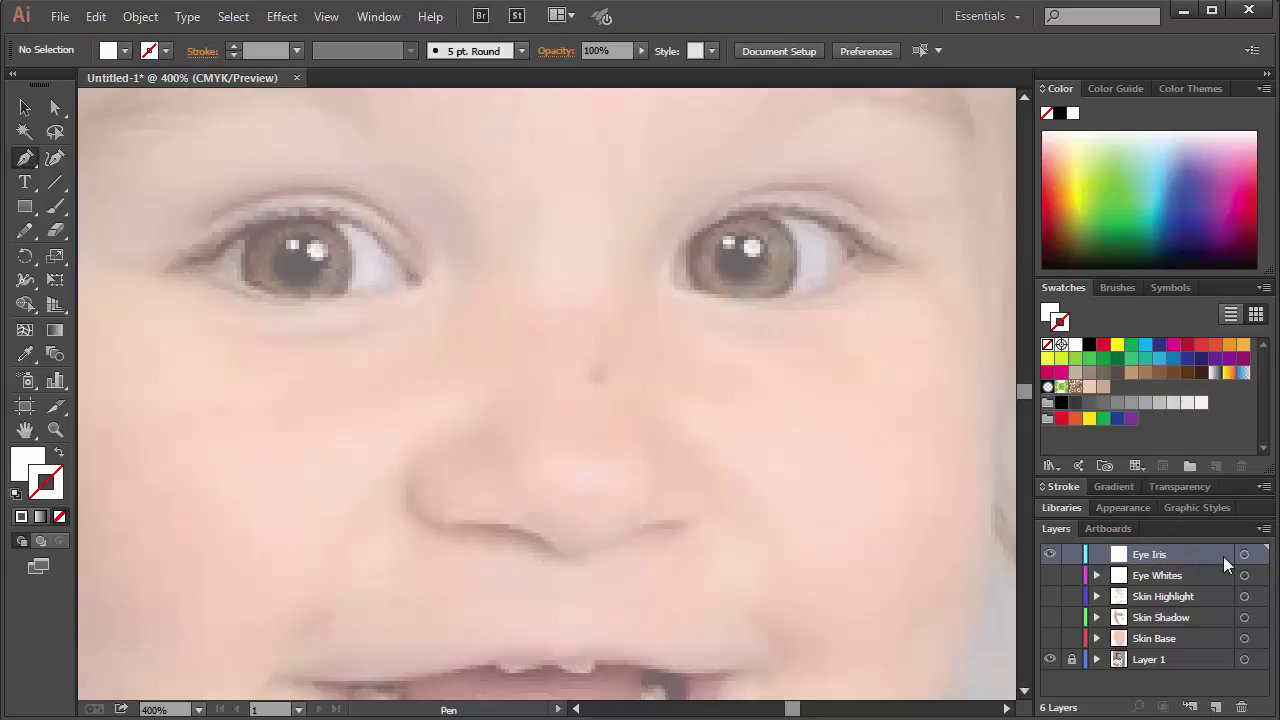
# - Sample the brown iris colour from the photo and trace the right eye's iris as a closed, filled shape with the Pen tool
pyautogui.press('i')
pyautogui.click(779, 253)
pyautogui.press('p')
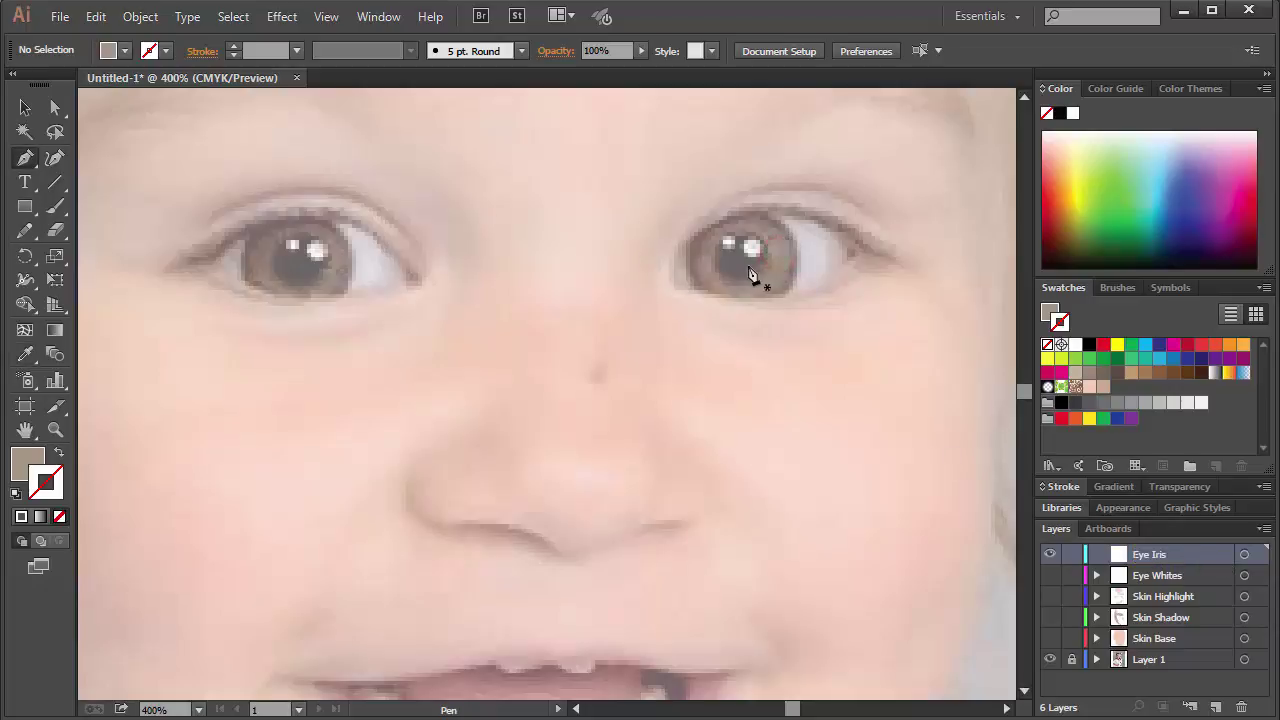
pyautogui.click(689, 241)
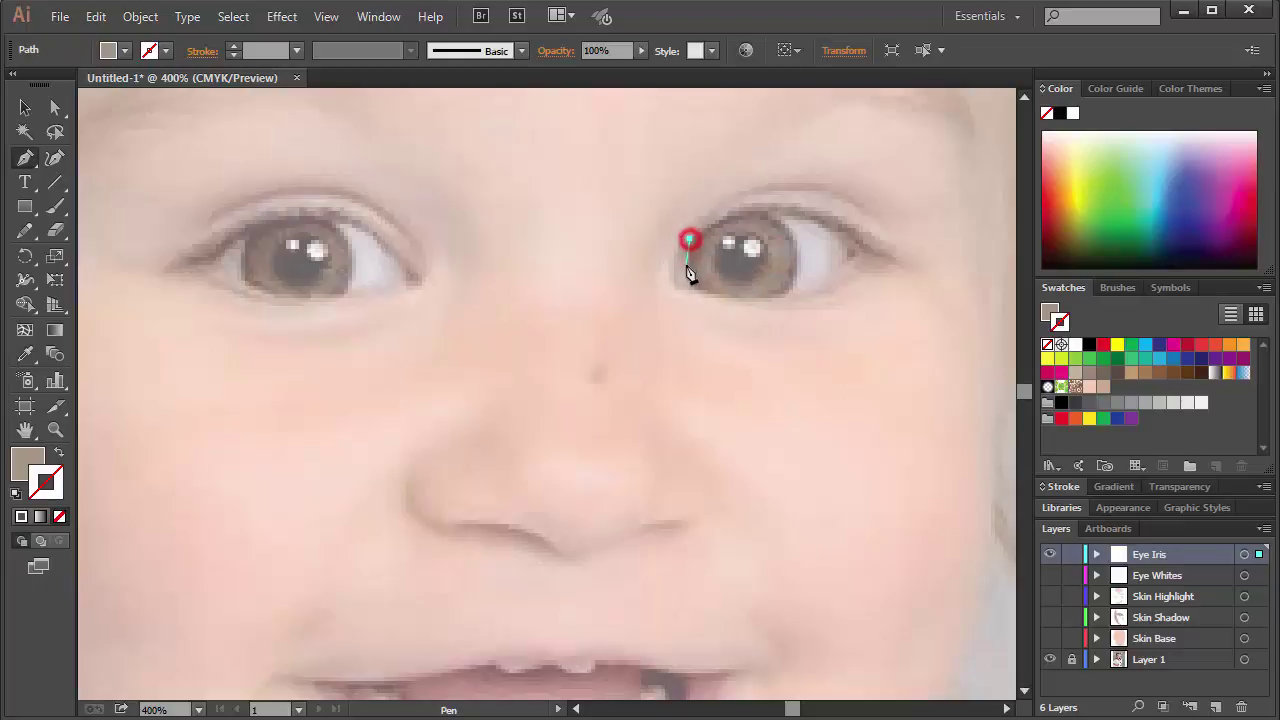
pyautogui.moveTo(689, 280); pyautogui.dragTo(700, 286)
pyautogui.click(700, 286)
pyautogui.click(742, 298)
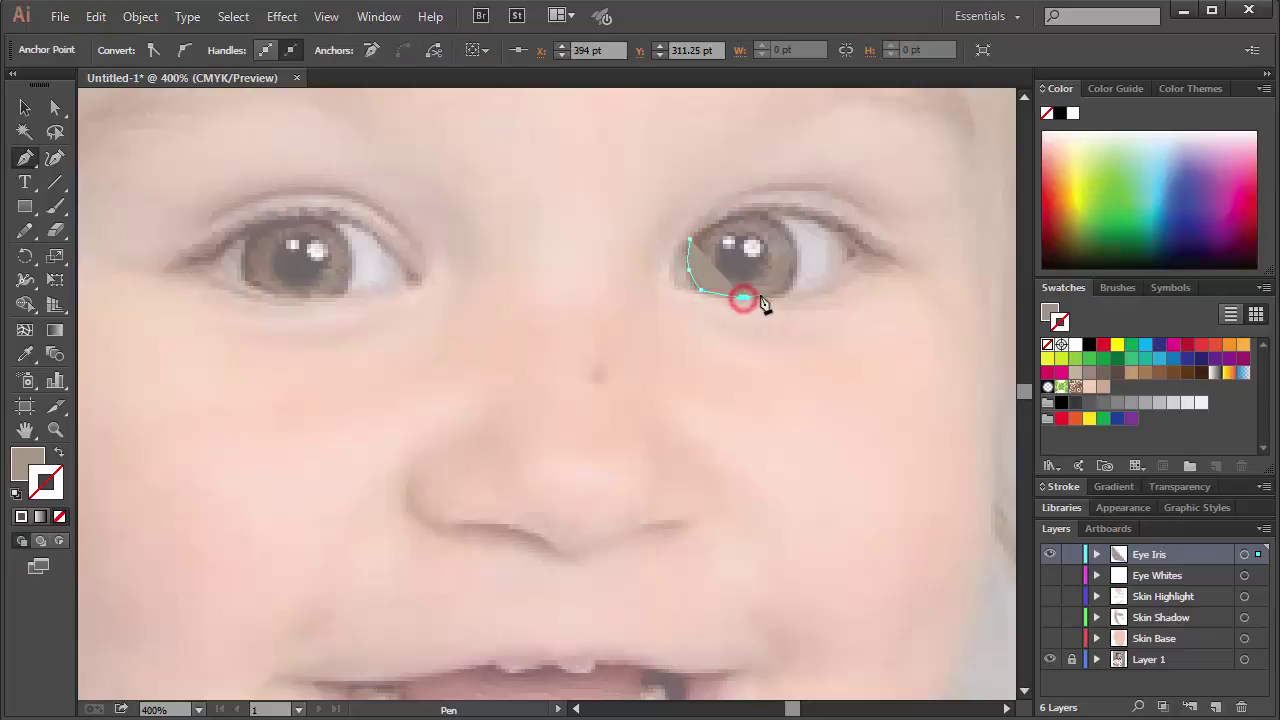
pyautogui.hotkey('shift', 'x')
pyautogui.moveTo(790, 296); pyautogui.dragTo(791, 289)
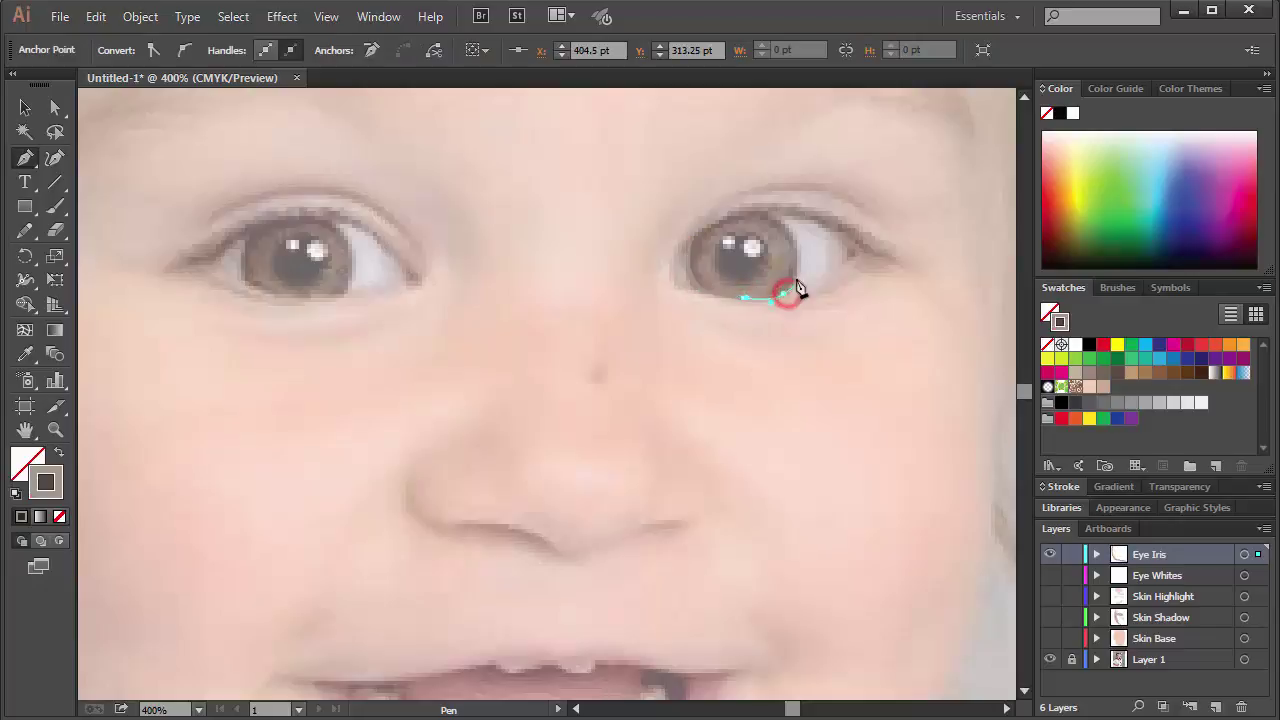
pyautogui.click(798, 265)
pyautogui.click(800, 251)
pyautogui.click(789, 221)
pyautogui.click(774, 216)
pyautogui.click(761, 212)
pyautogui.click(749, 209)
pyautogui.click(712, 221)
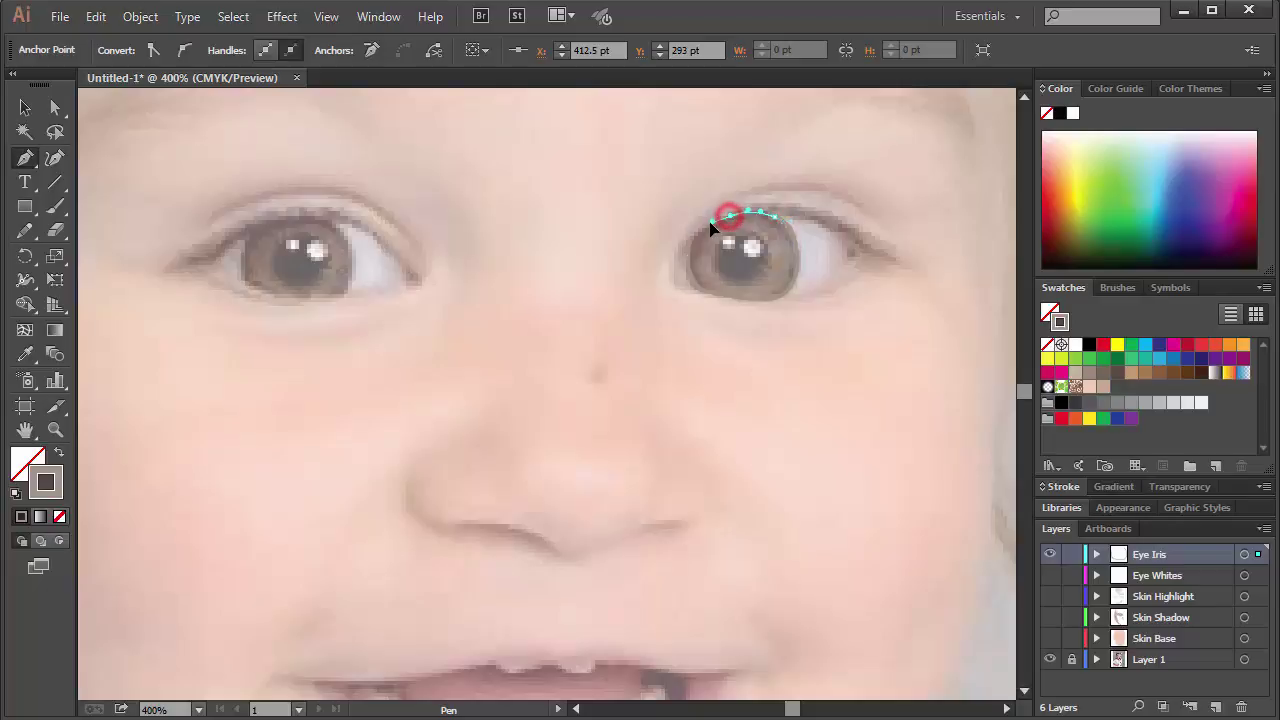
pyautogui.click(690, 238)
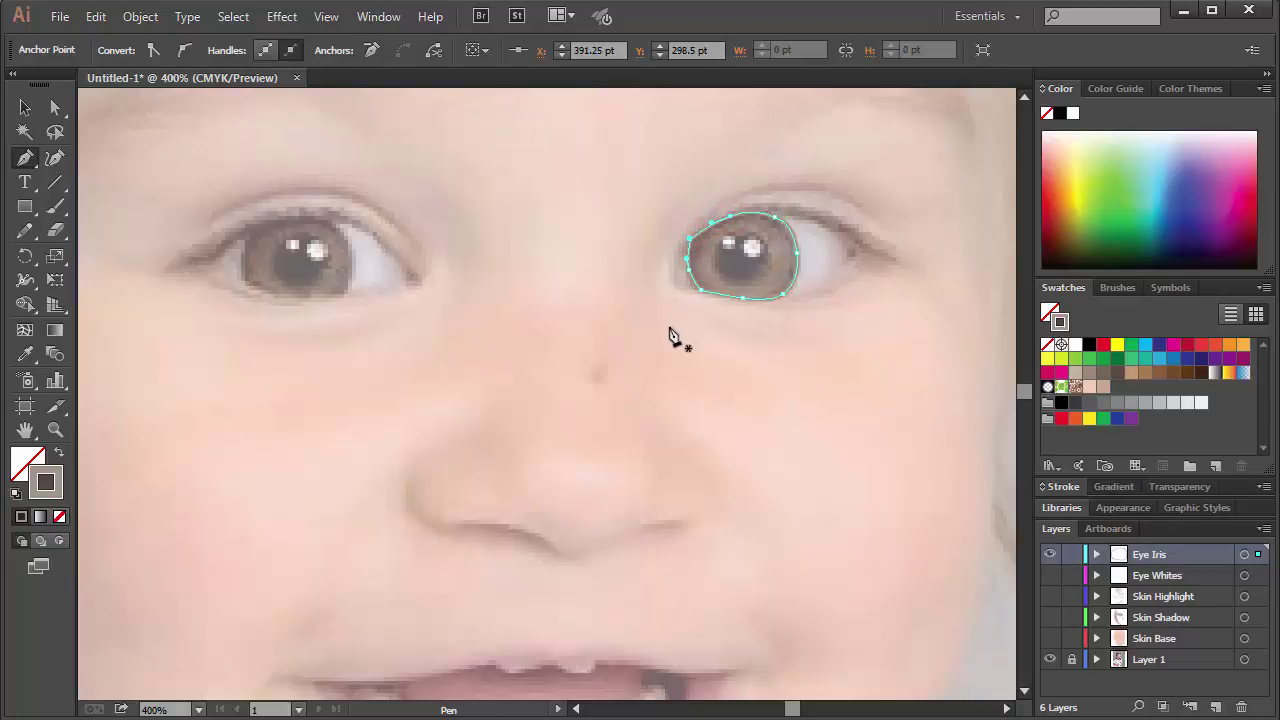
pyautogui.hotkey('shift', 'x')
pyautogui.keyDown('ctrl'); pyautogui.click(457, 333); pyautogui.keyUp('ctrl')
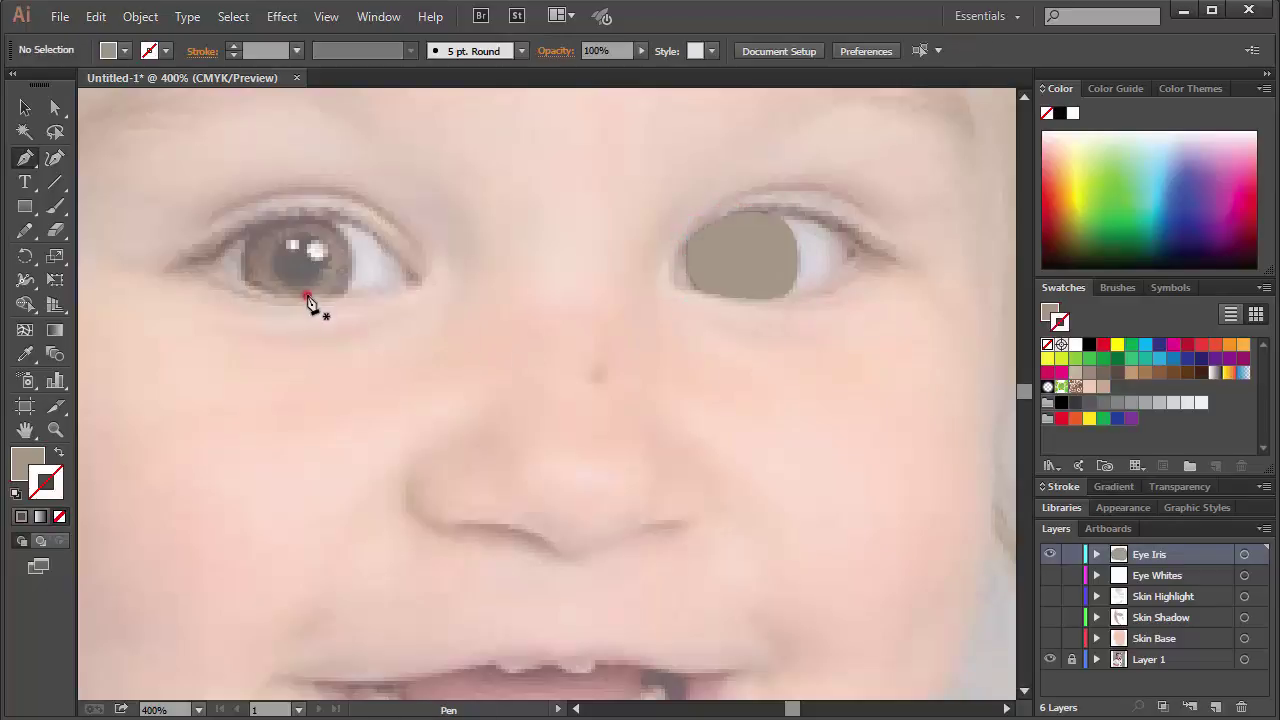
# - Trace the left eye's iris as a closed shape with the same brown fill on the Eye Iris layer
pyautogui.moveTo(328, 294); pyautogui.dragTo(334, 226)
pyautogui.moveTo(321, 221); pyautogui.dragTo(320, 294)
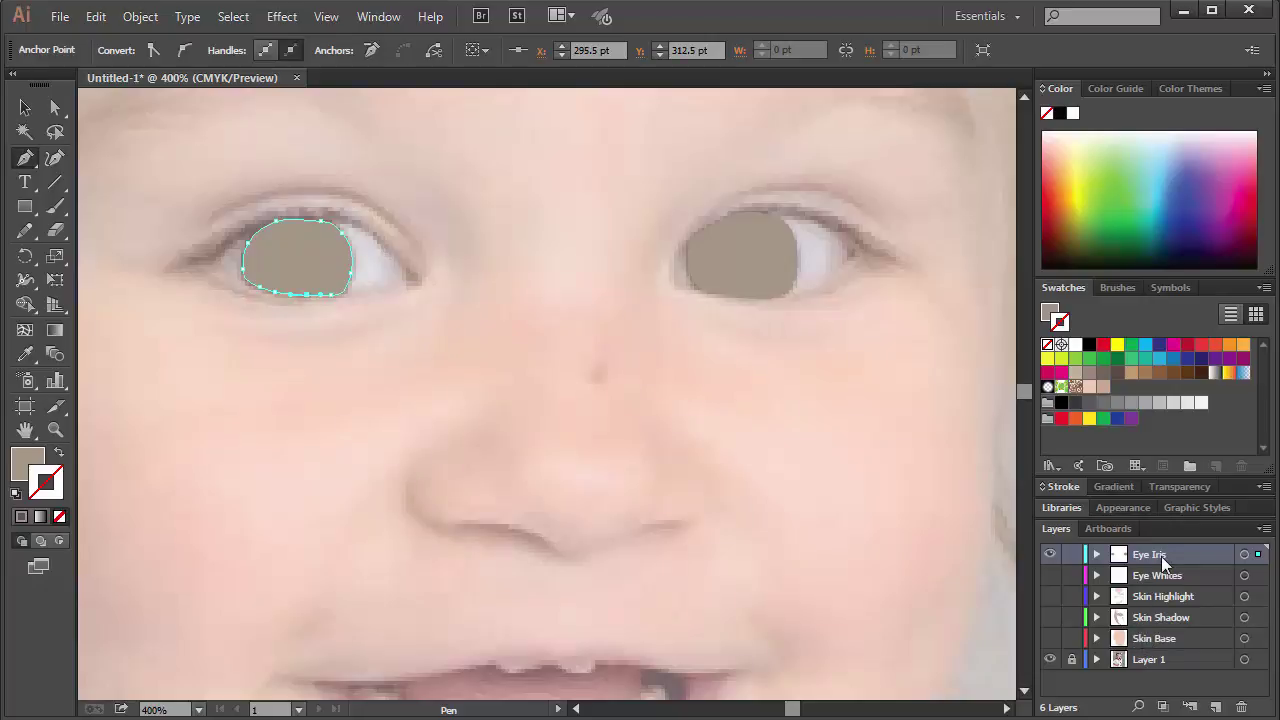
pyautogui.moveTo(1161, 556)
pyautogui.mouseDown()
pyautogui.moveTo(1154, 586)
pyautogui.moveTo(1151, 562)
pyautogui.moveTo(1153, 578)
pyautogui.moveTo(1172, 578)
pyautogui.moveTo(1163, 556)
pyautogui.mouseUp()
pyautogui.keyDown('ctrl'); pyautogui.click(503, 337); pyautogui.keyUp('ctrl')
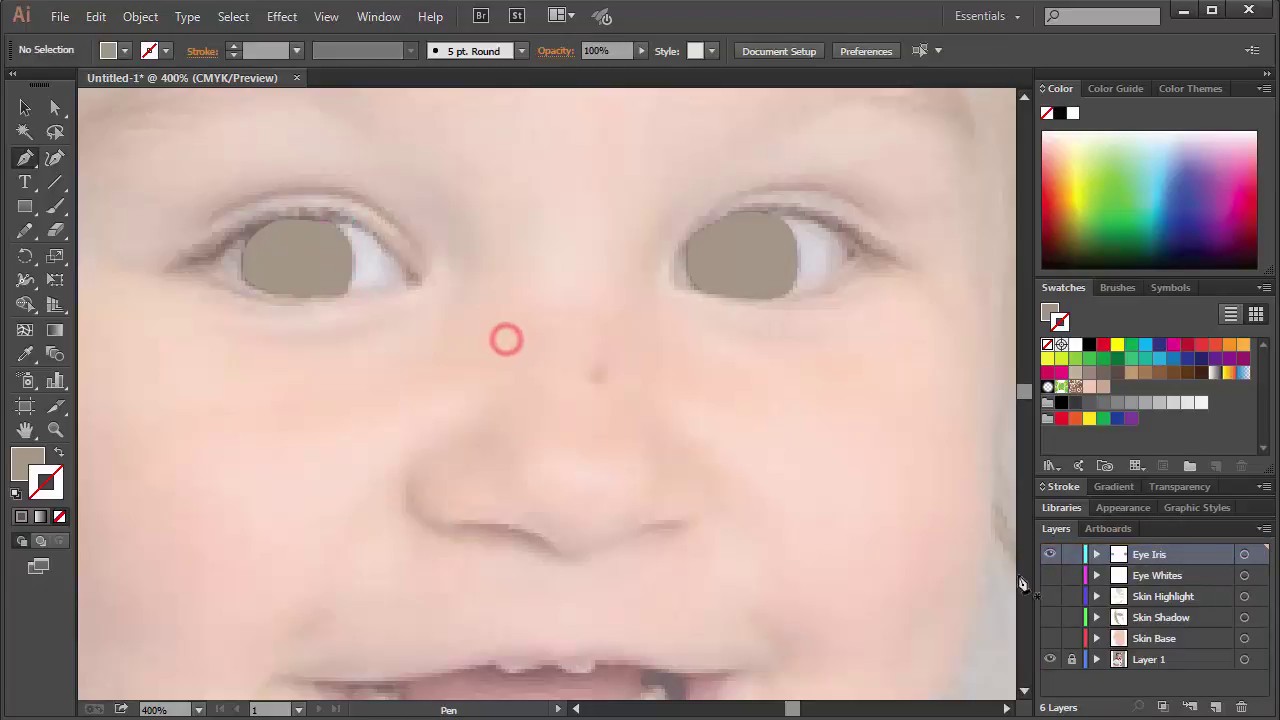
# - Hide the Eye Iris layer and add a new top layer named Eye Pupil
pyautogui.click(1054, 557)
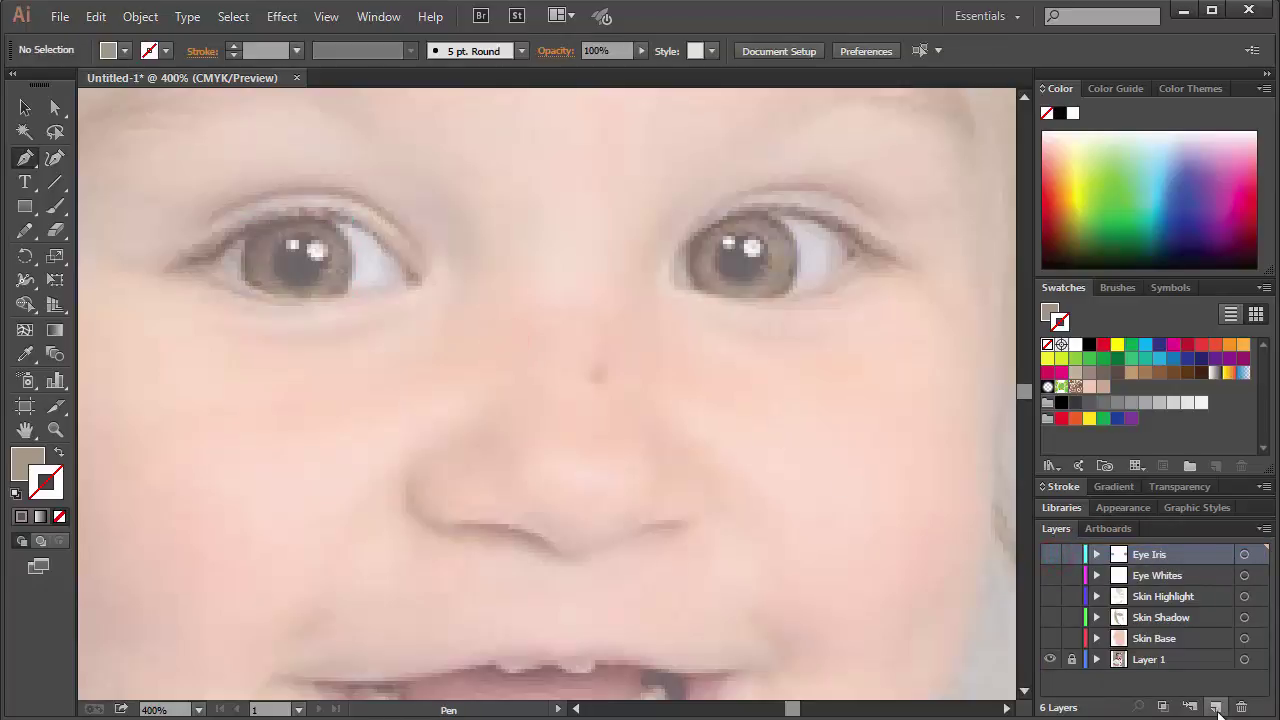
pyautogui.click(1215, 707)
pyautogui.doubleClick(1153, 552)
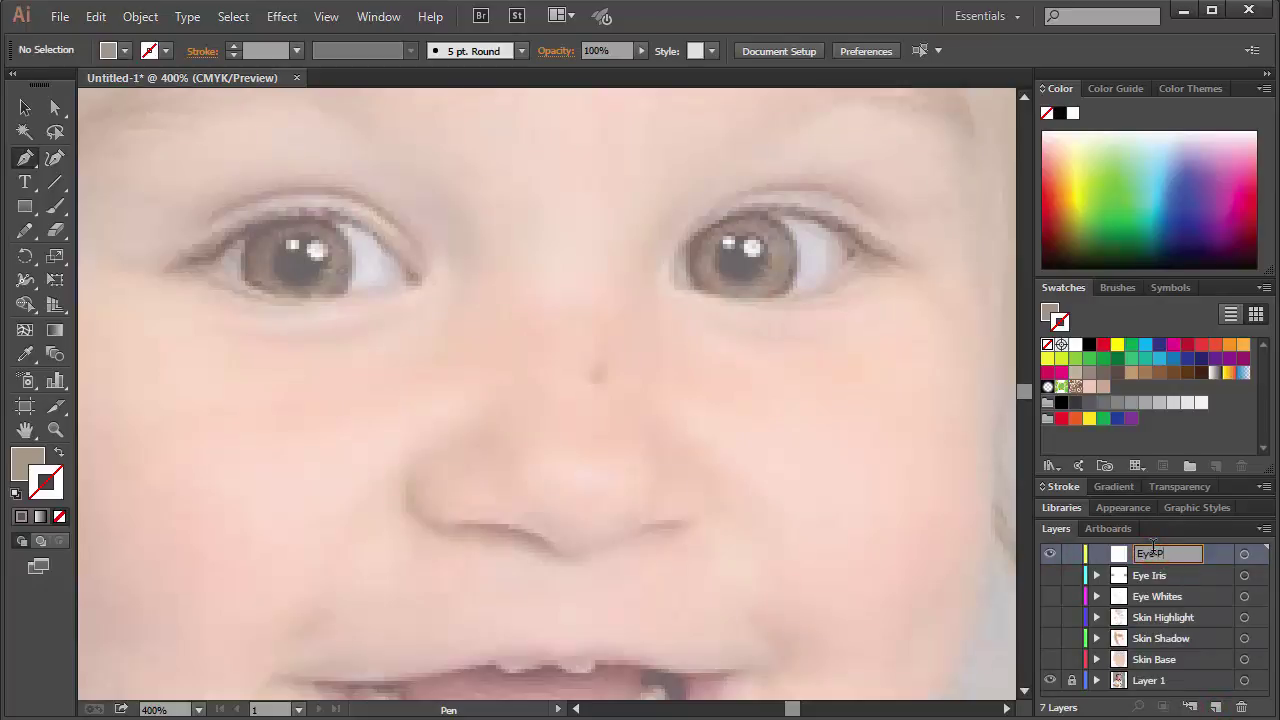
pyautogui.write('Eye Pupil')
pyautogui.press('Return')
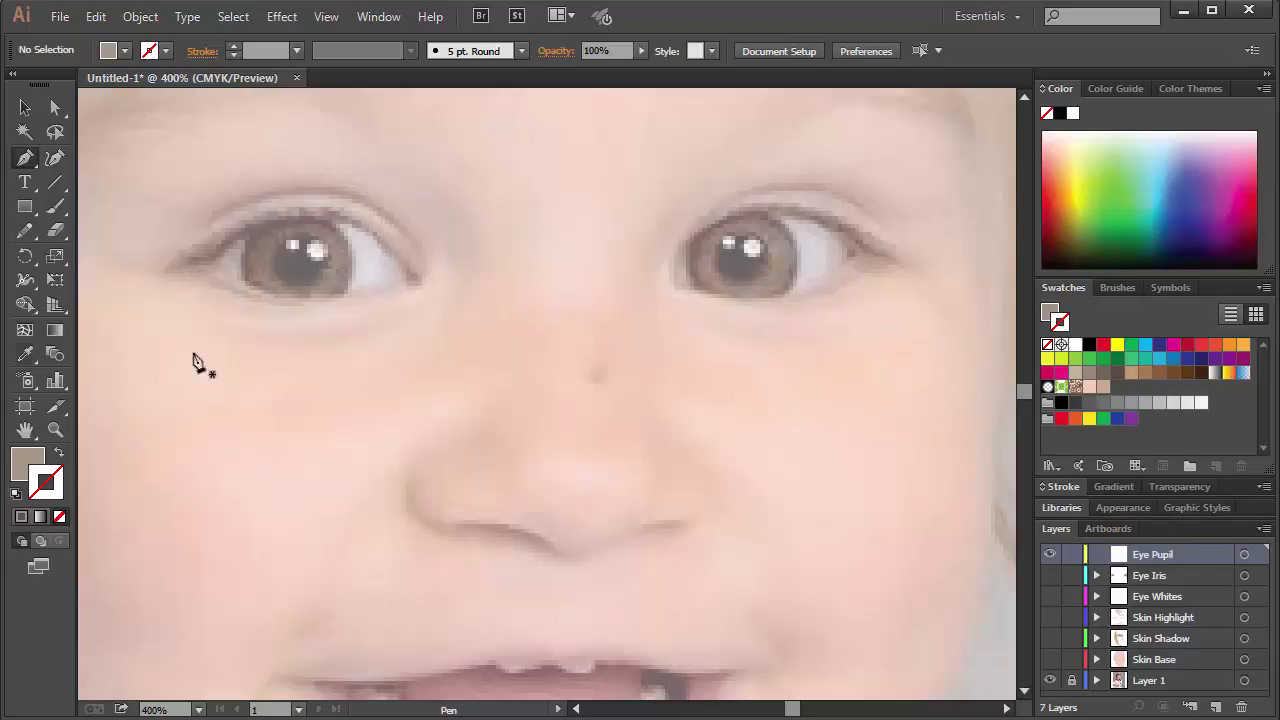
# - Sample the left pupil's colour from the photo and darken it to a dark grey fill
pyautogui.press('i')
pyautogui.click(299, 266)
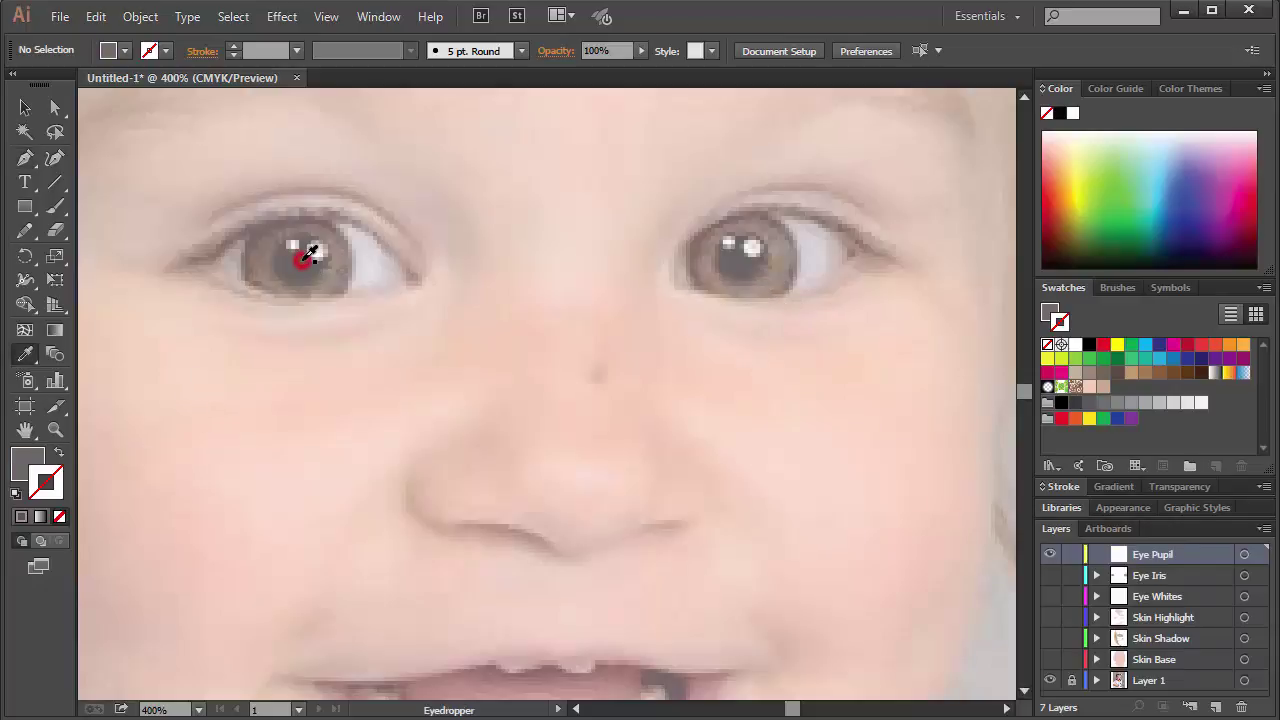
pyautogui.doubleClick(27, 460)
pyautogui.moveTo(325, 395); pyautogui.dragTo(319, 428)
pyautogui.click(780, 250)
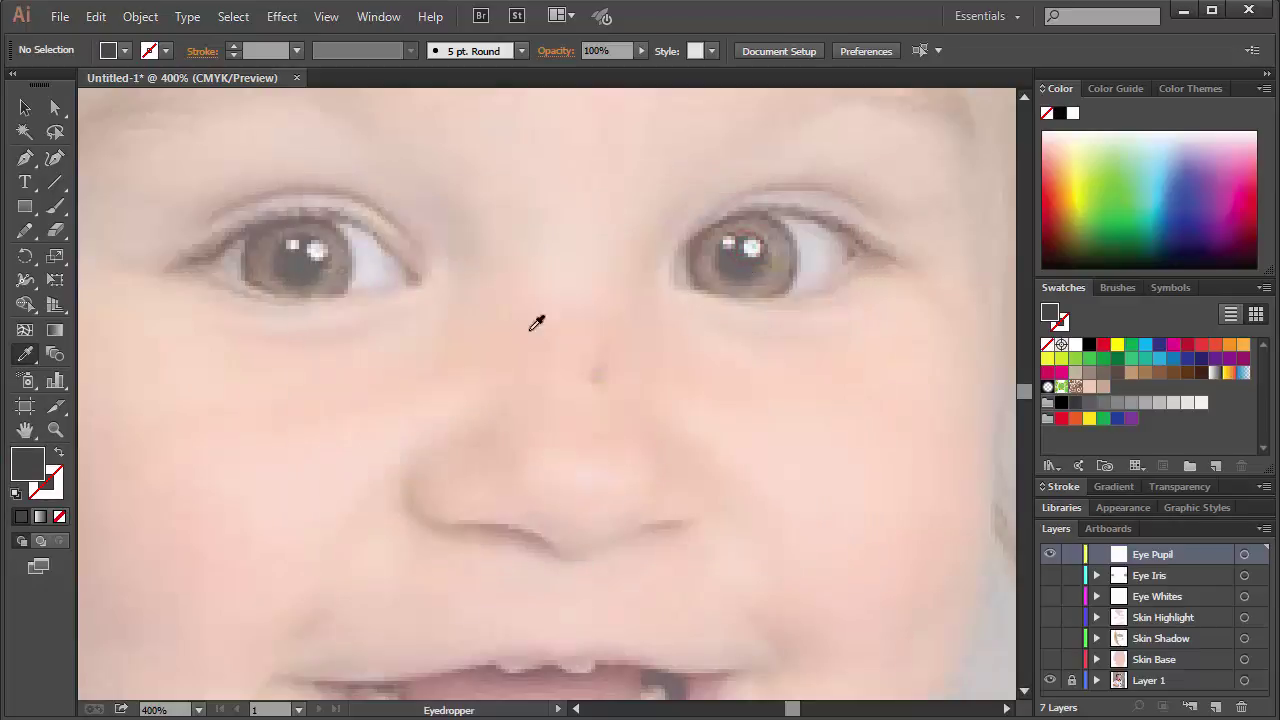
# - Trace the left eye's pupil as a closed, dark grey shape with the Pen tool
pyautogui.press('p')
pyautogui.moveTo(309, 285)
pyautogui.mouseDown()
pyautogui.moveTo(333, 277)
pyautogui.moveTo(334, 257)
pyautogui.moveTo(275, 244)
pyautogui.moveTo(302, 300)
pyautogui.mouseUp()
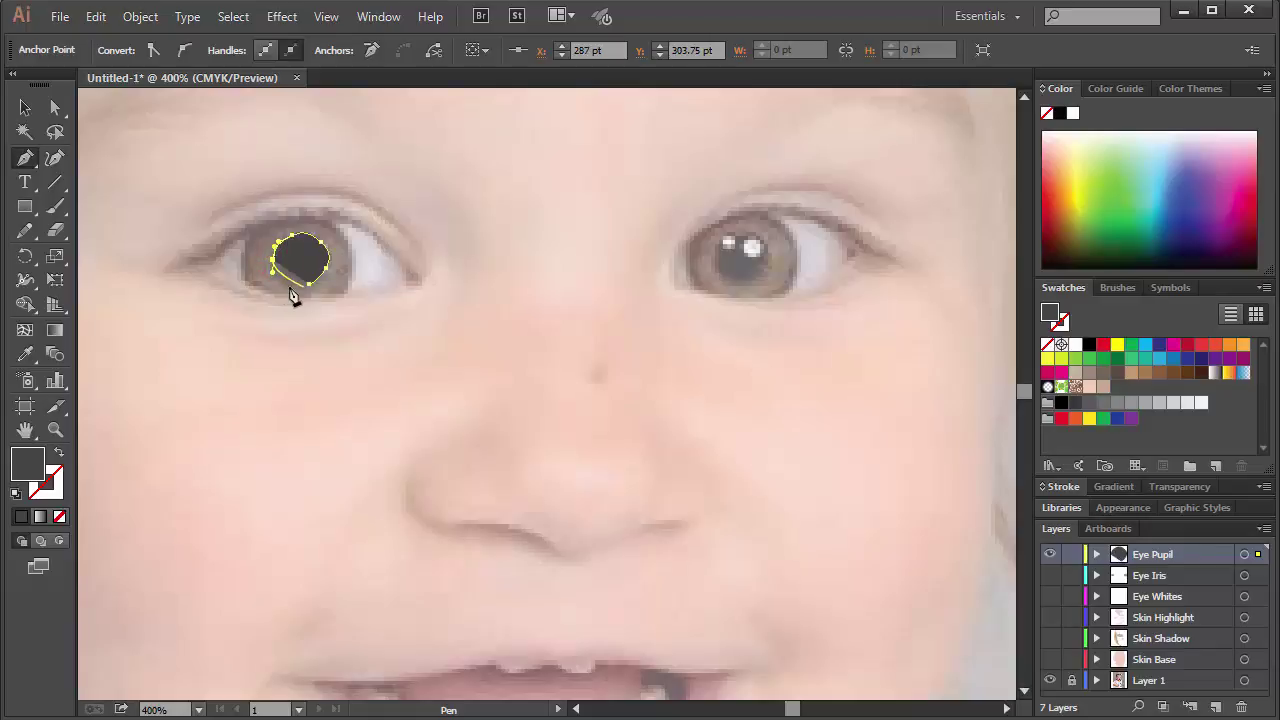
pyautogui.click(280, 270)
pyautogui.click(325, 268)
pyautogui.moveTo(307, 285); pyautogui.dragTo(313, 292)
pyautogui.keyDown('ctrl'); pyautogui.click(460, 250); pyautogui.keyUp('ctrl')
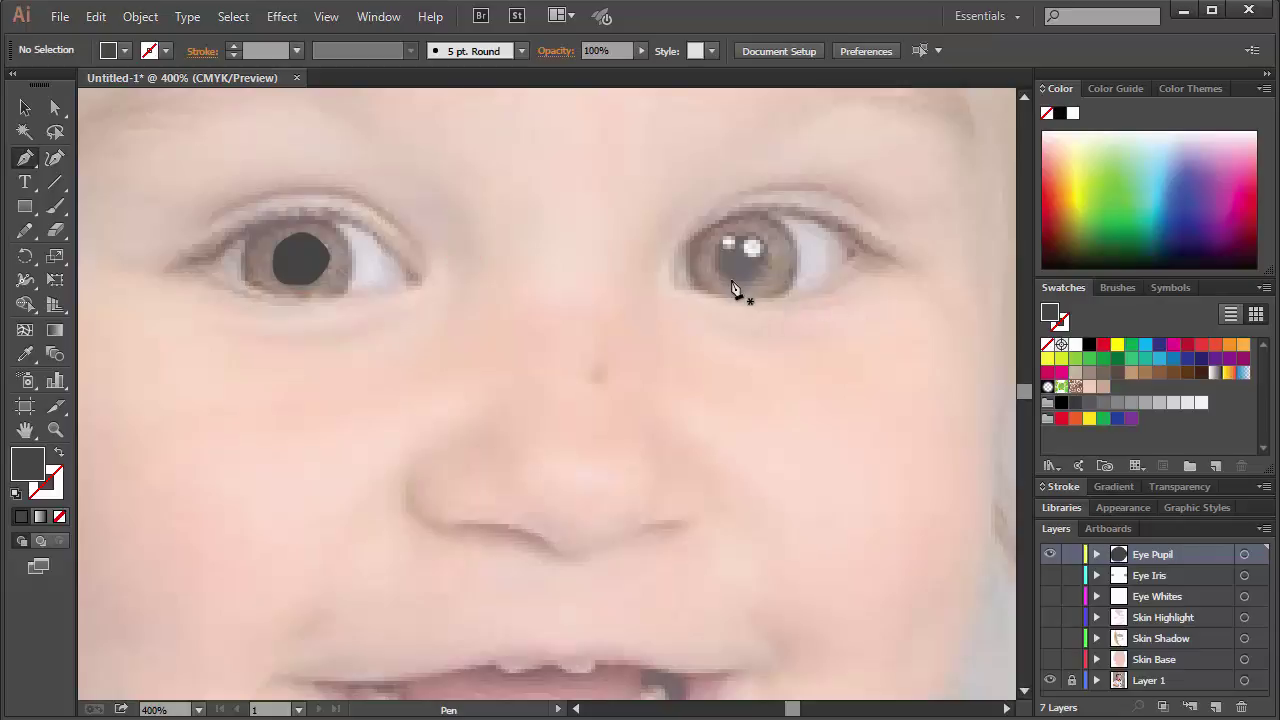
# - Trace the right eye's pupil as a closed, dark grey shape on the Eye Pupil layer
pyautogui.moveTo(734, 283); pyautogui.dragTo(760, 287)
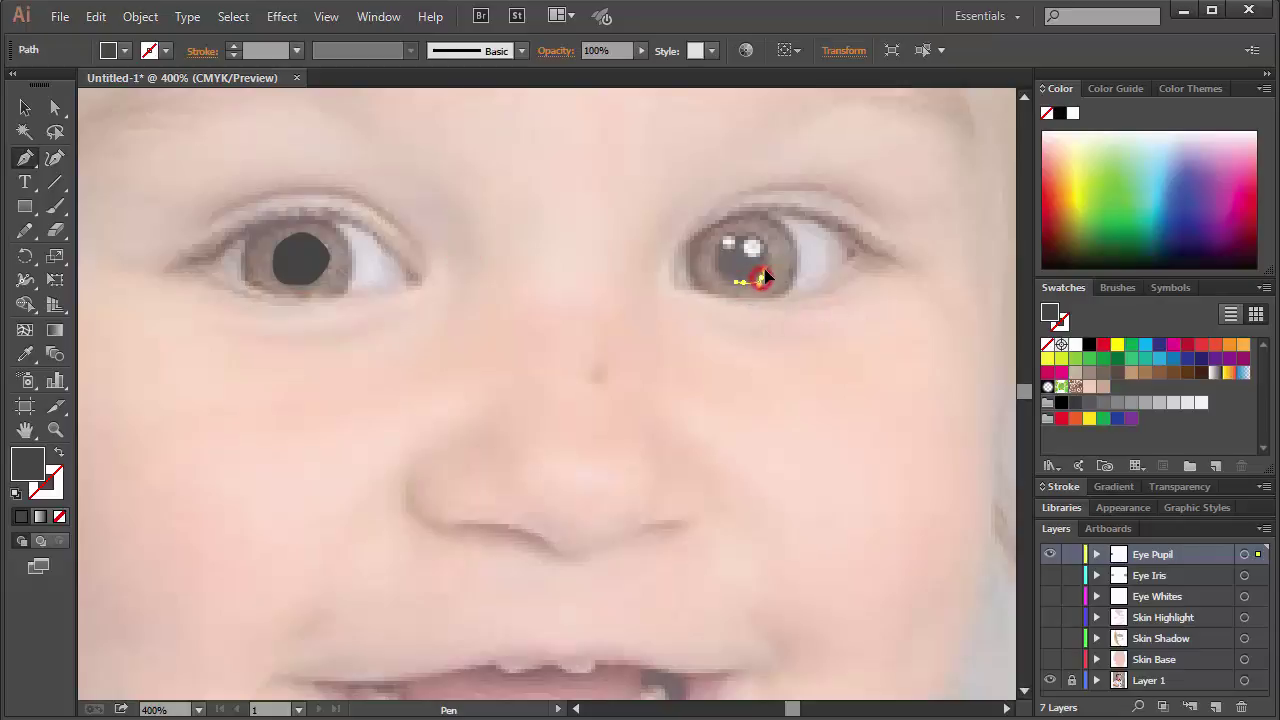
pyautogui.click(763, 272)
pyautogui.click(770, 267)
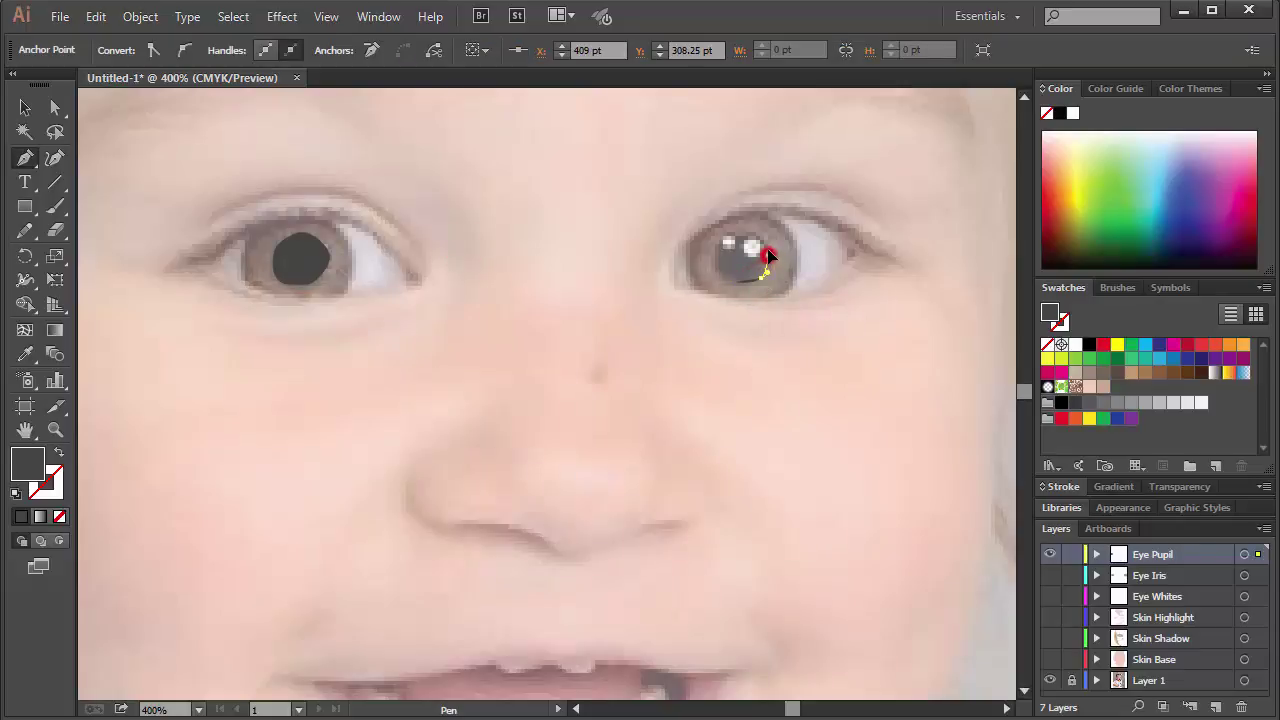
pyautogui.click(757, 238)
pyautogui.click(742, 234)
pyautogui.click(716, 250)
pyautogui.click(717, 266)
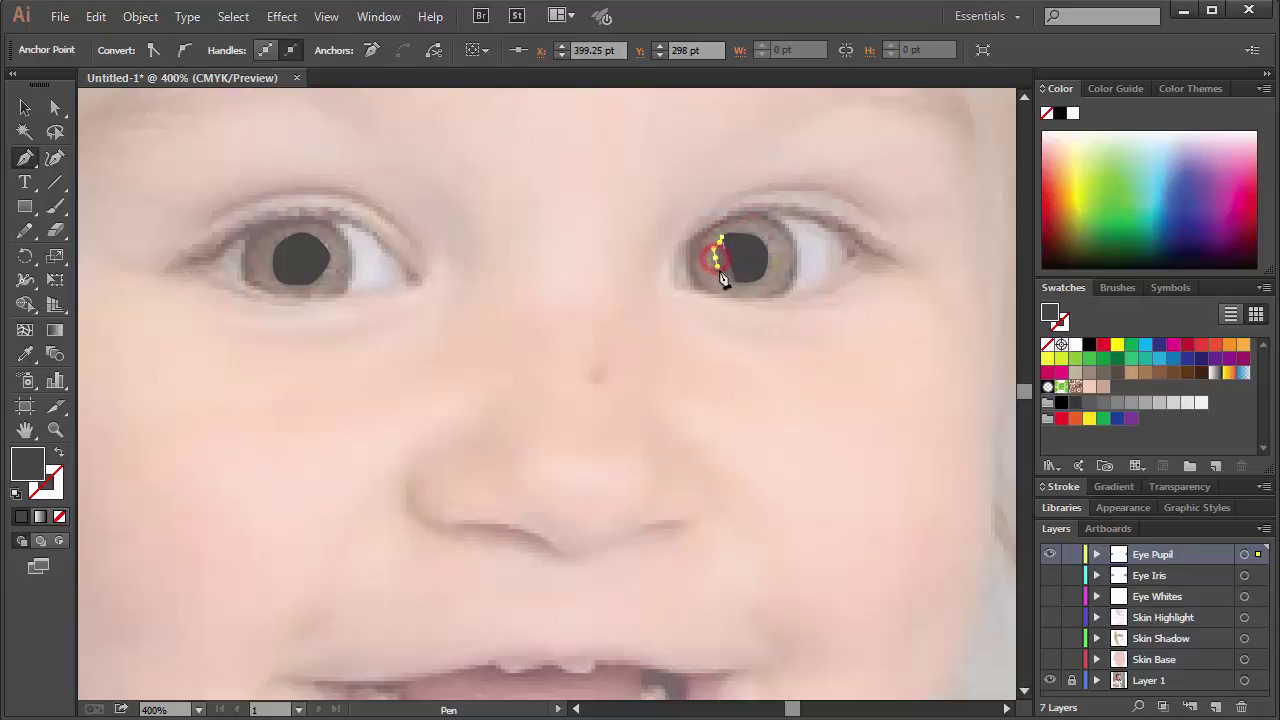
pyautogui.click(733, 283)
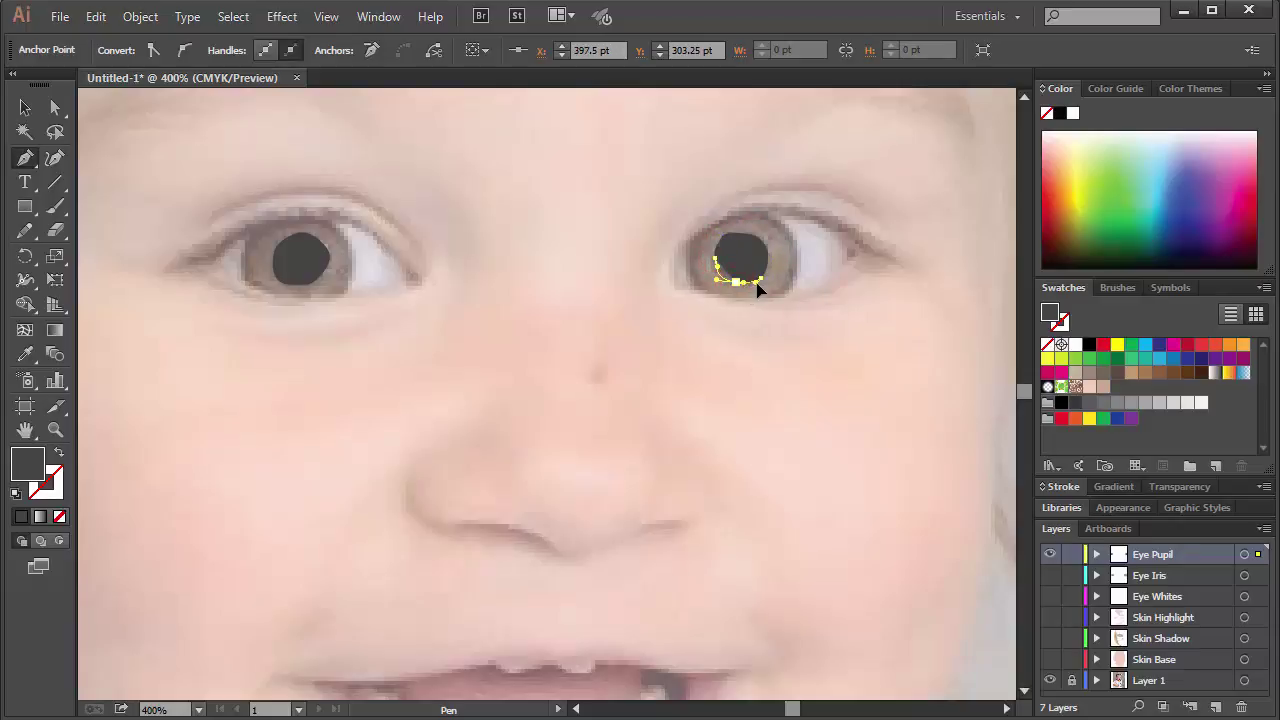
pyautogui.keyDown('ctrl'); pyautogui.click(791, 232); pyautogui.keyUp('ctrl')
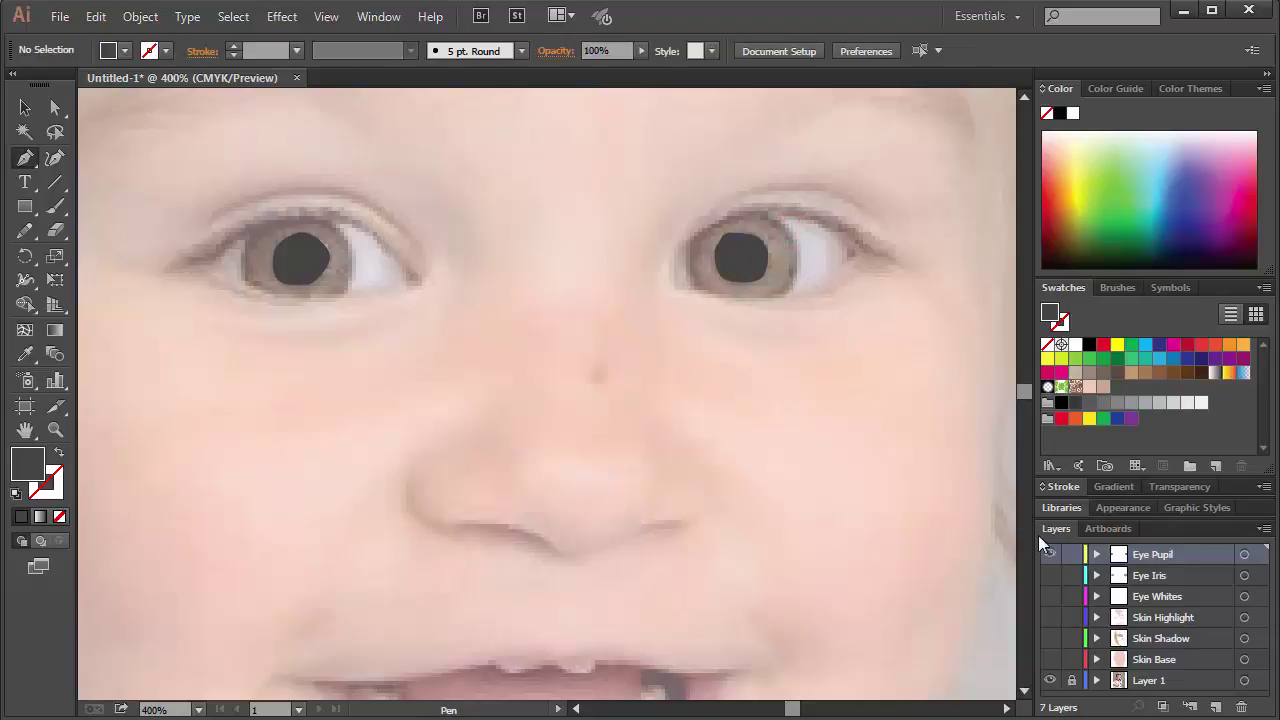
# - Hide the Eye Pupil layer and add a new top layer named Eye Highlight
pyautogui.click(1051, 555)
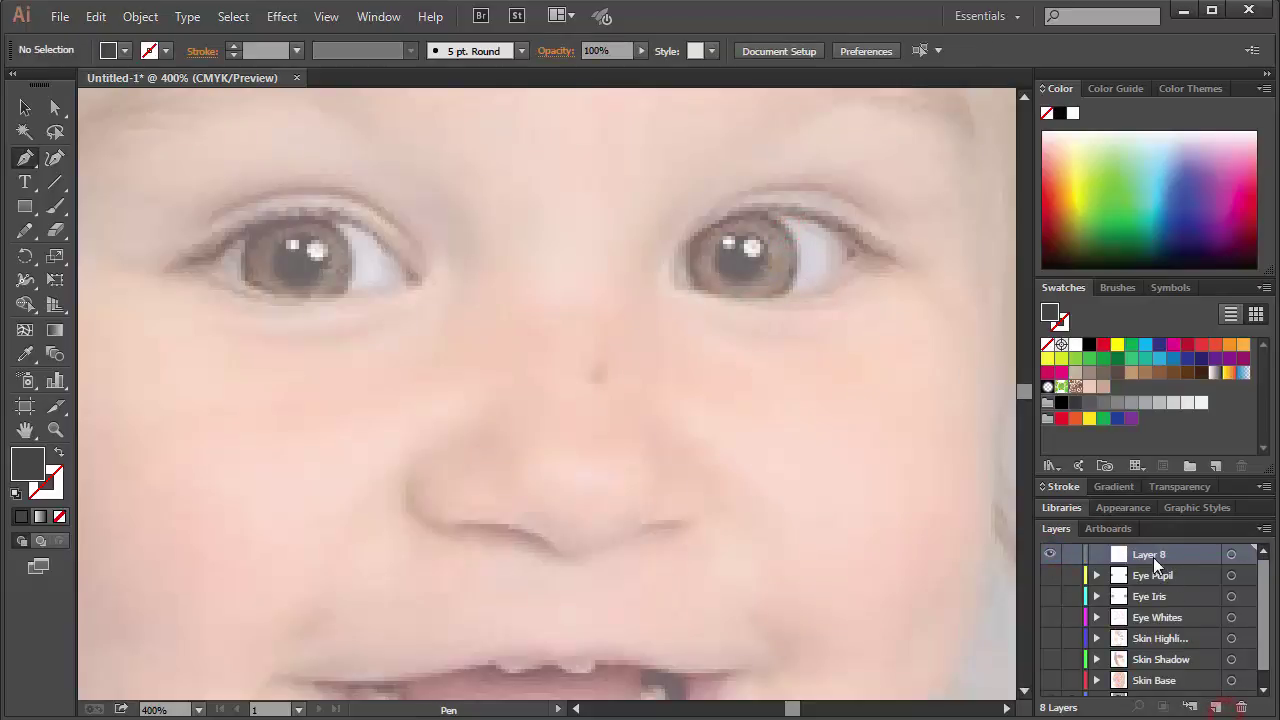
pyautogui.doubleClick(1153, 557)
pyautogui.write('Eye Highlig')
pyautogui.press('Return')
# - Set the fill colour to near-white FCFCFC
pyautogui.doubleClick(33, 462)
pyautogui.write('FCFCFC')
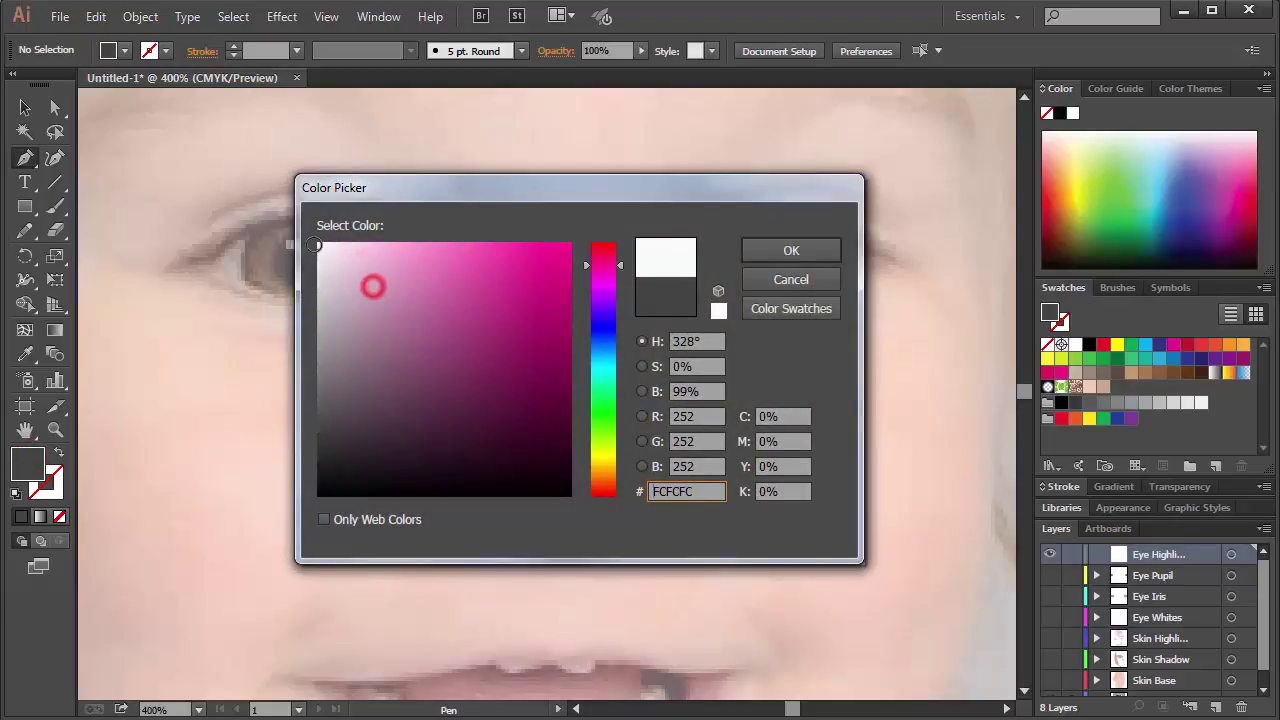
pyautogui.click(810, 251)
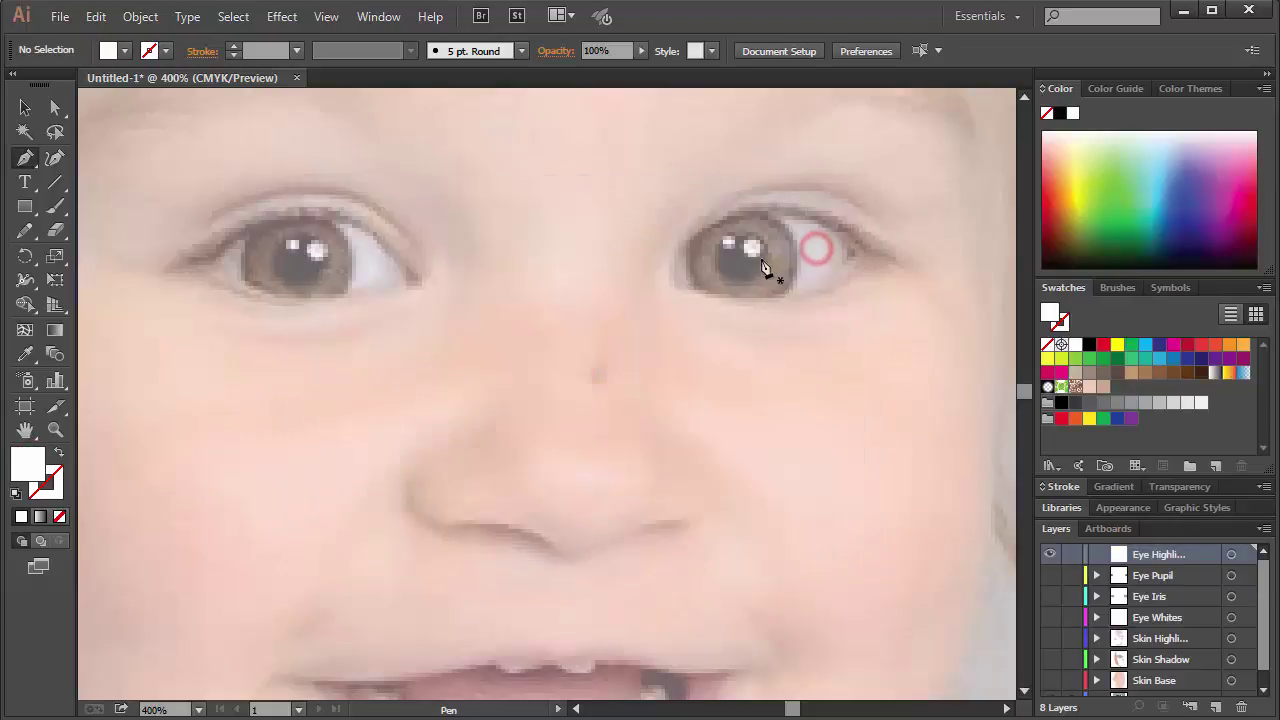
# - Trace the larger light reflection in the right eye as a closed, near-white shape with the Pen tool
pyautogui.keyDown('ctrl'); pyautogui.click(757, 277); pyautogui.keyUp('ctrl')
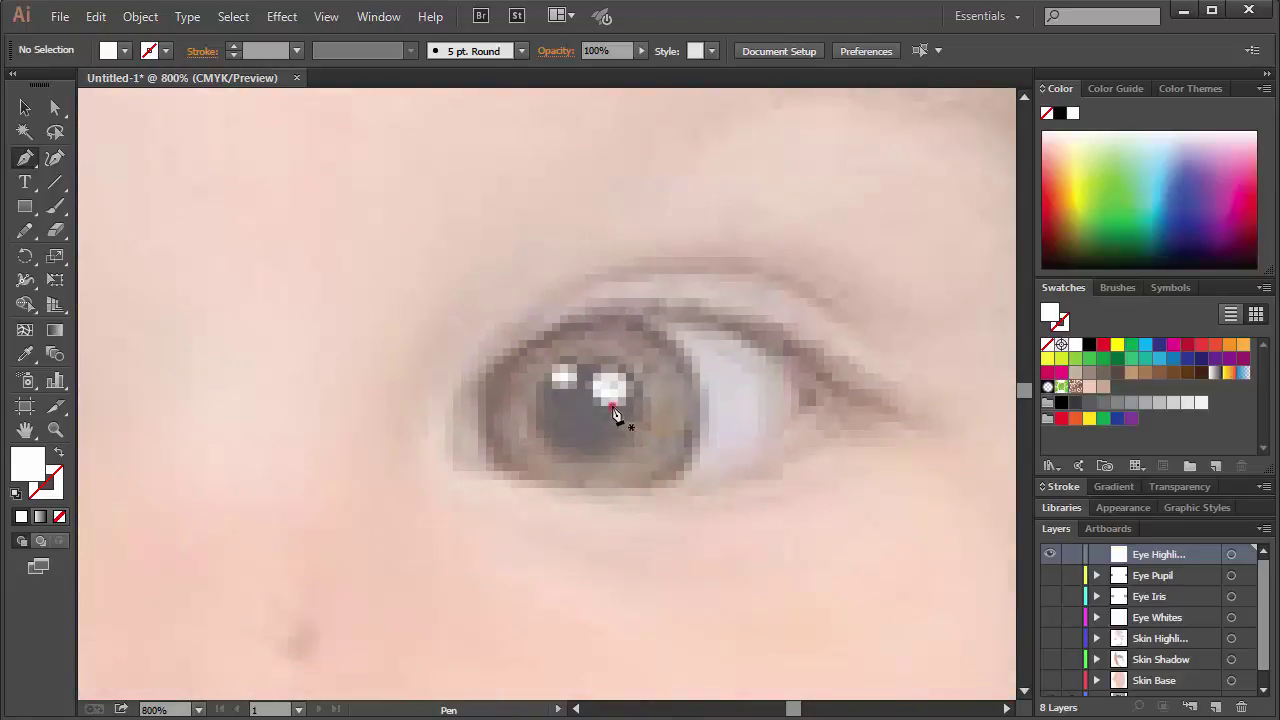
pyautogui.click(612, 407)
pyautogui.click(633, 386)
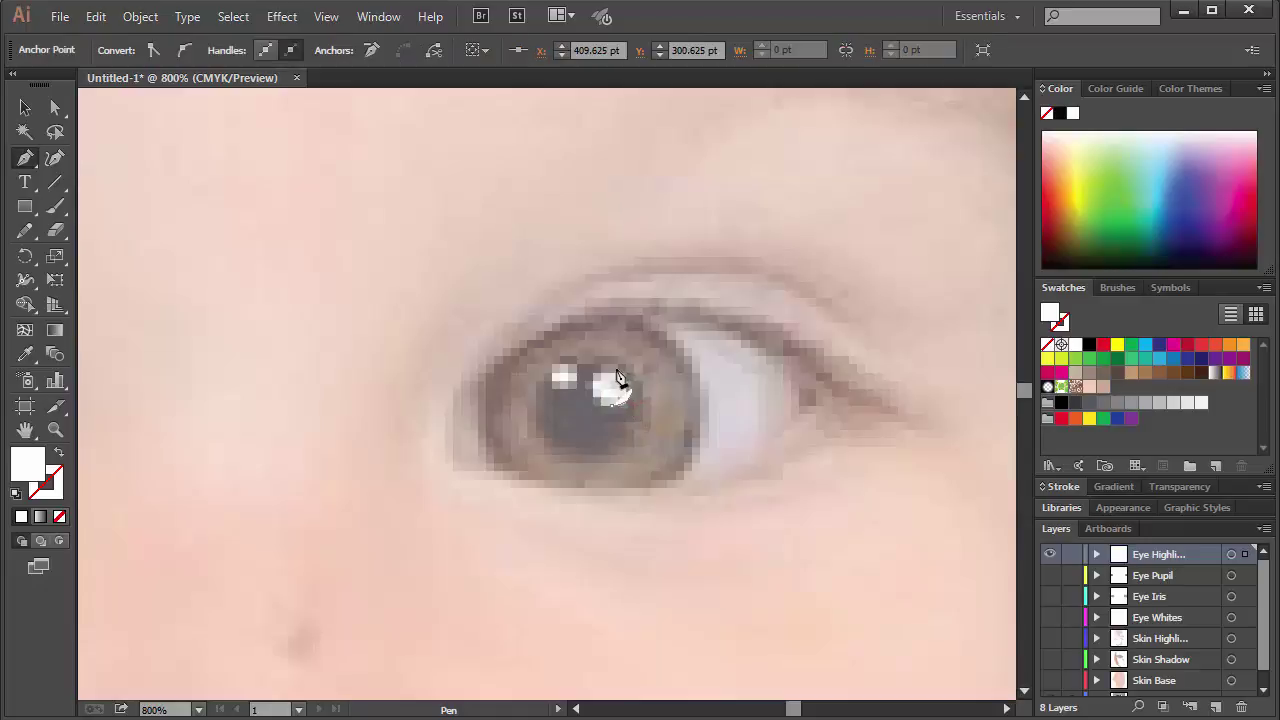
pyautogui.moveTo(611, 369); pyautogui.dragTo(599, 369)
pyautogui.click(611, 406)
pyautogui.keyDown('ctrl'); pyautogui.click(557, 423); pyautogui.keyUp('ctrl')
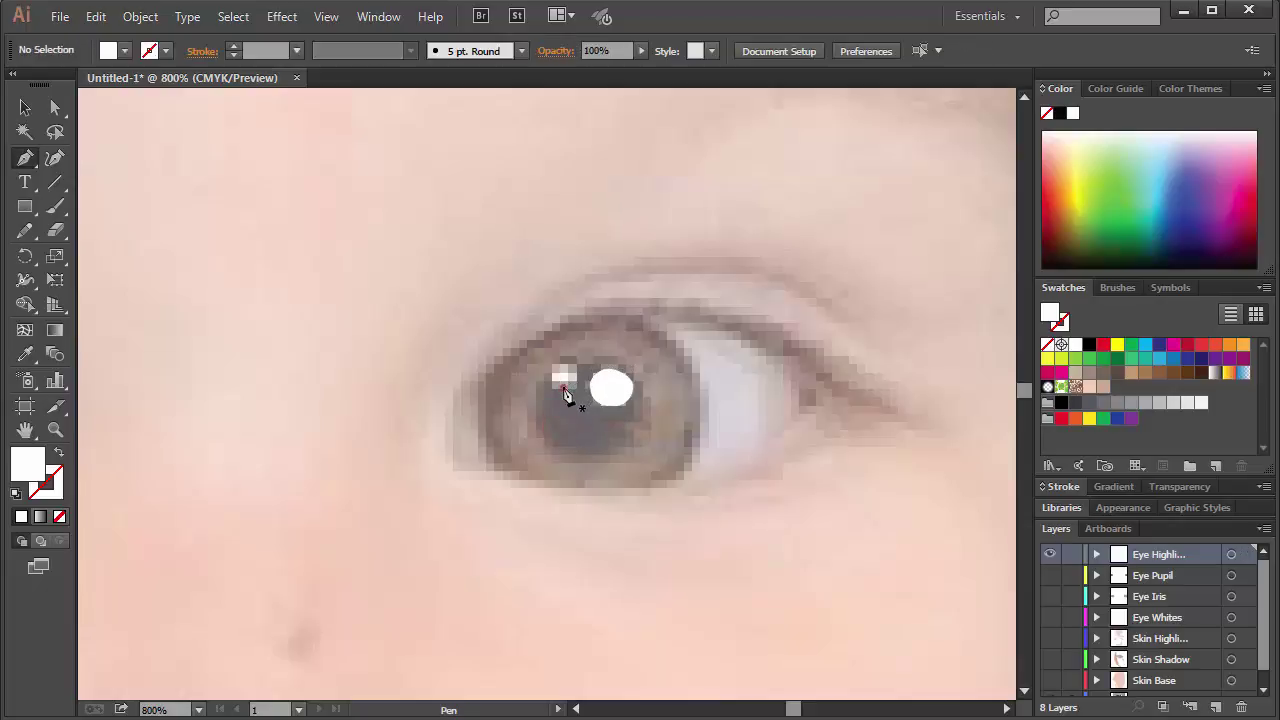
# - Trace the smaller light reflection in the right eye as a closed, near-white shape
pyautogui.click(563, 375)
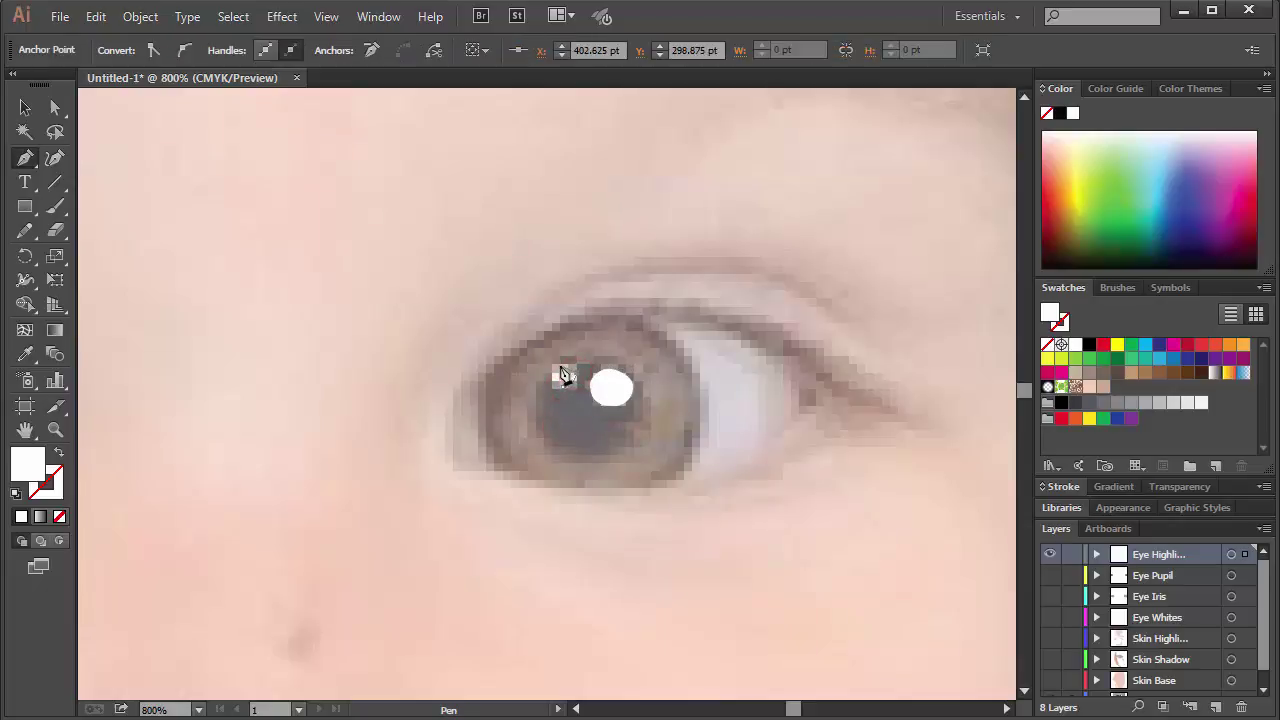
pyautogui.click(557, 369)
pyautogui.click(550, 380)
pyautogui.keyDown('ctrl'); pyautogui.click(453, 390); pyautogui.keyUp('ctrl')
# - Trace the larger light reflection in the left eye as a closed, near-white shape
pyautogui.moveTo(451, 383); pyautogui.dragTo(322, 460)
pyautogui.click(582, 390)
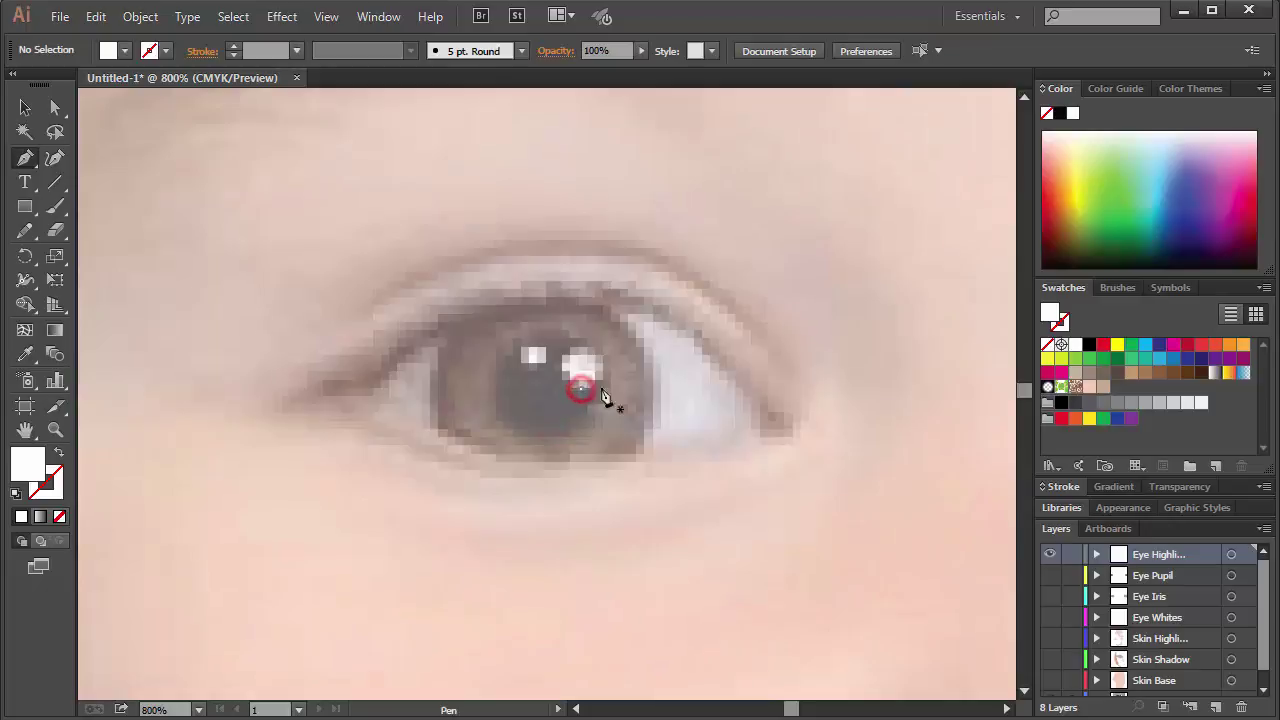
pyautogui.click(585, 360)
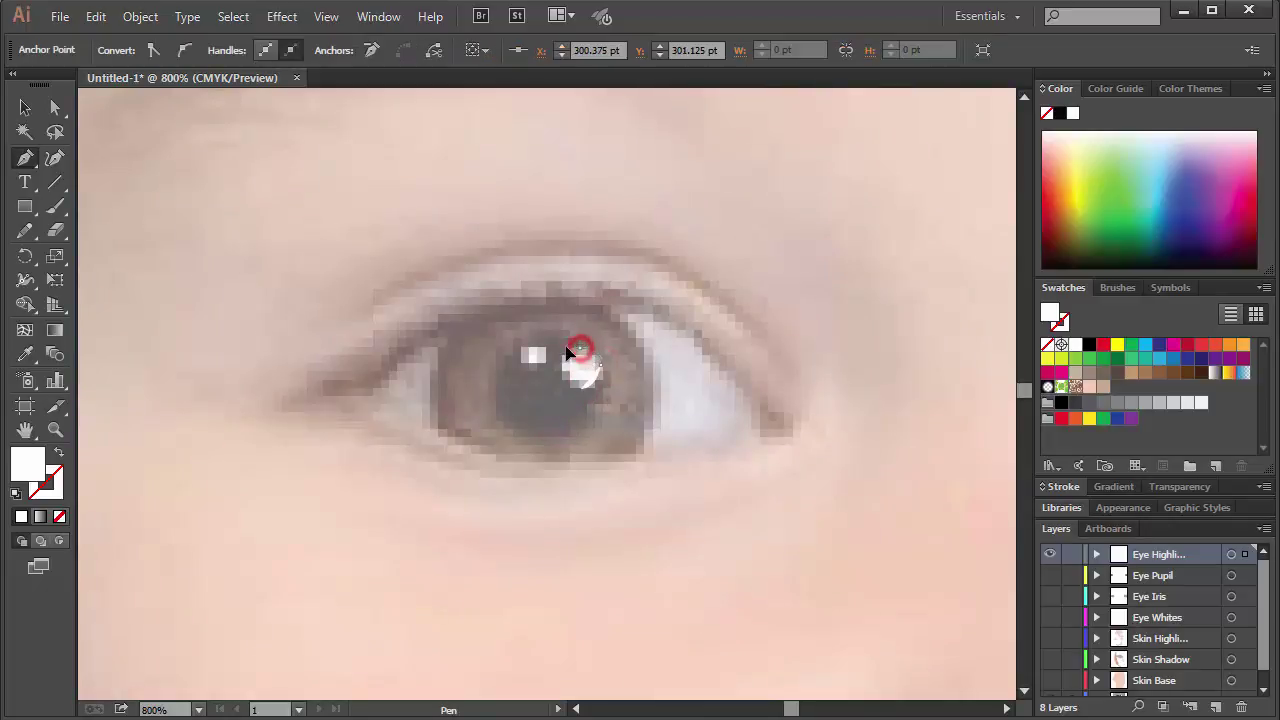
pyautogui.click(565, 370)
pyautogui.click(582, 392)
pyautogui.keyDown('ctrl'); pyautogui.click(532, 377); pyautogui.keyUp('ctrl')
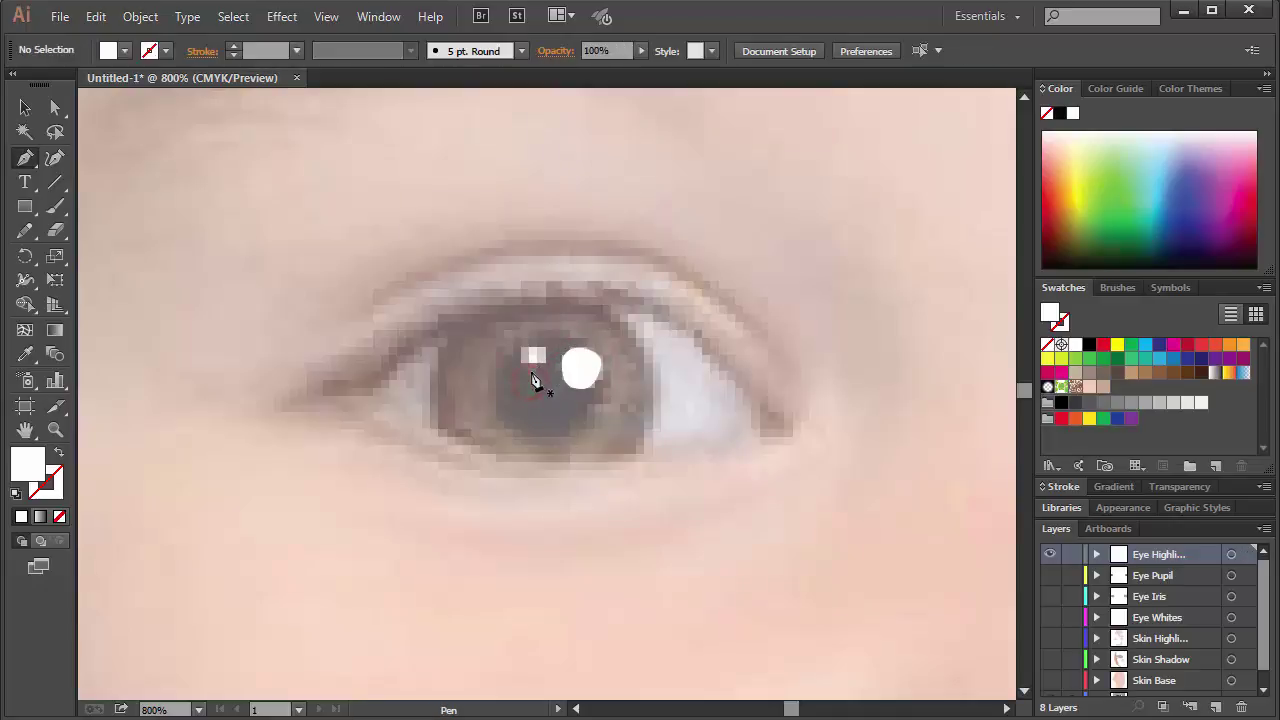
# - Trace the smaller light reflection in the left eye as a closed, near-white shape with the Pen tool
pyautogui.click(534, 363)
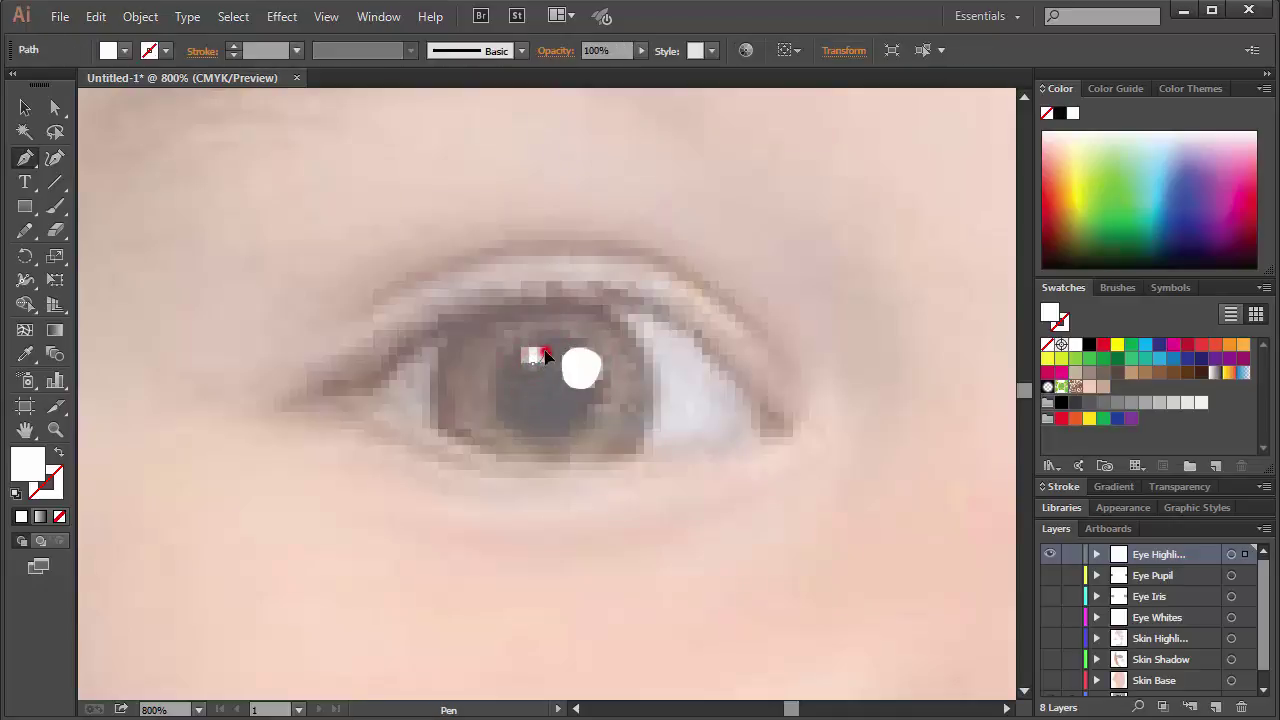
pyautogui.click(535, 352)
pyautogui.moveTo(531, 348); pyautogui.dragTo(530, 363)
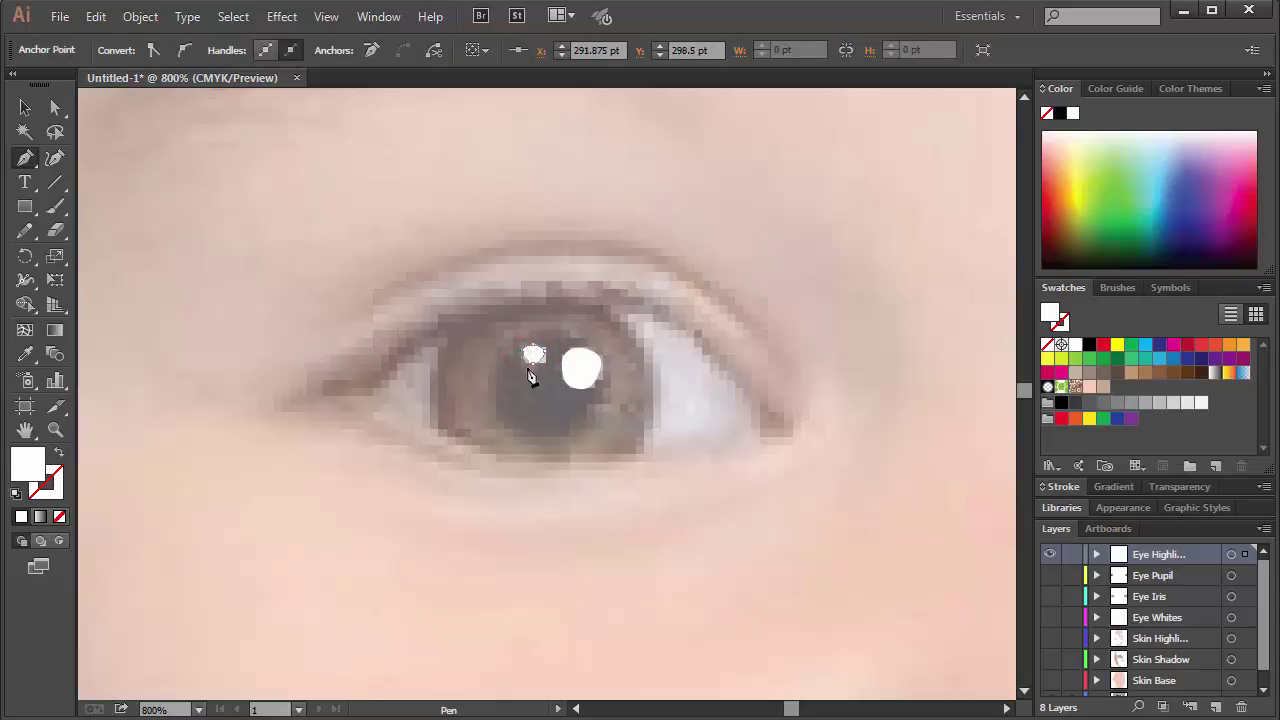
pyautogui.keyDown('ctrl'); pyautogui.click(606, 308); pyautogui.keyUp('ctrl')
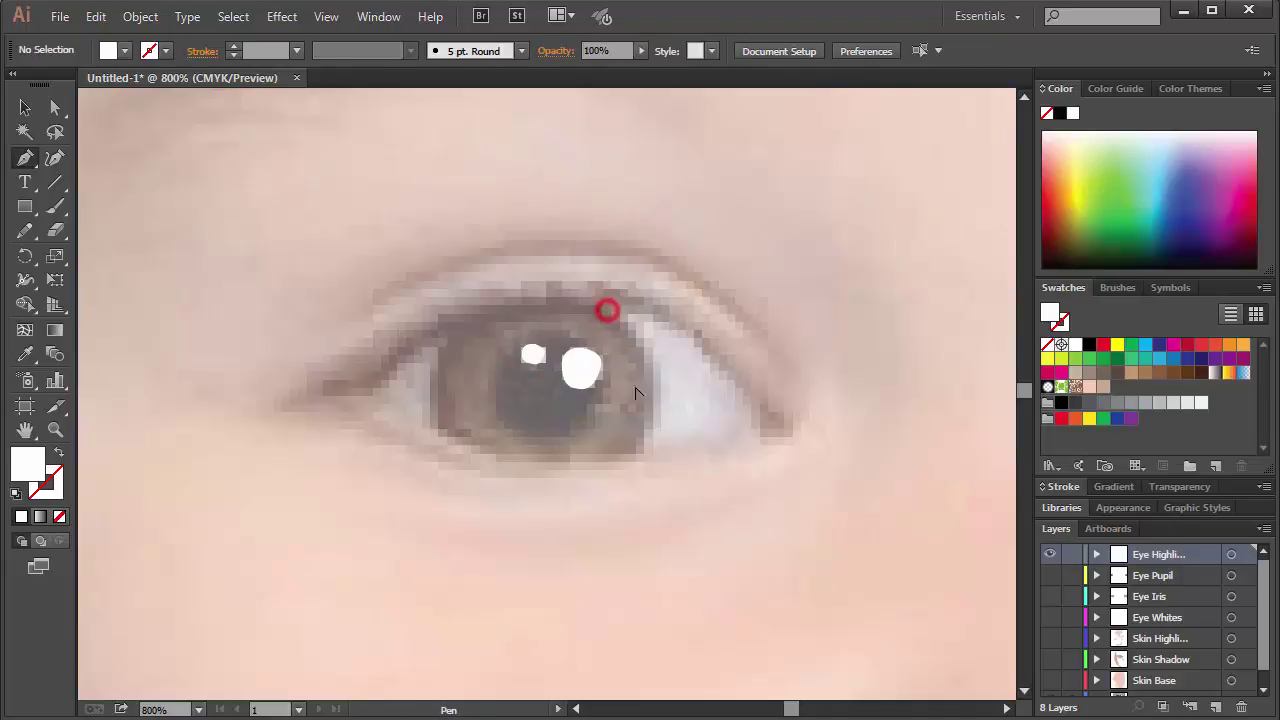
pyautogui.hotkey('ctrl', '-')
pyautogui.hotkey('ctrl', '-')
pyautogui.hotkey('ctrl', '-')
pyautogui.hotkey('ctrl', '-')
pyautogui.hotkey('ctrl', '-')
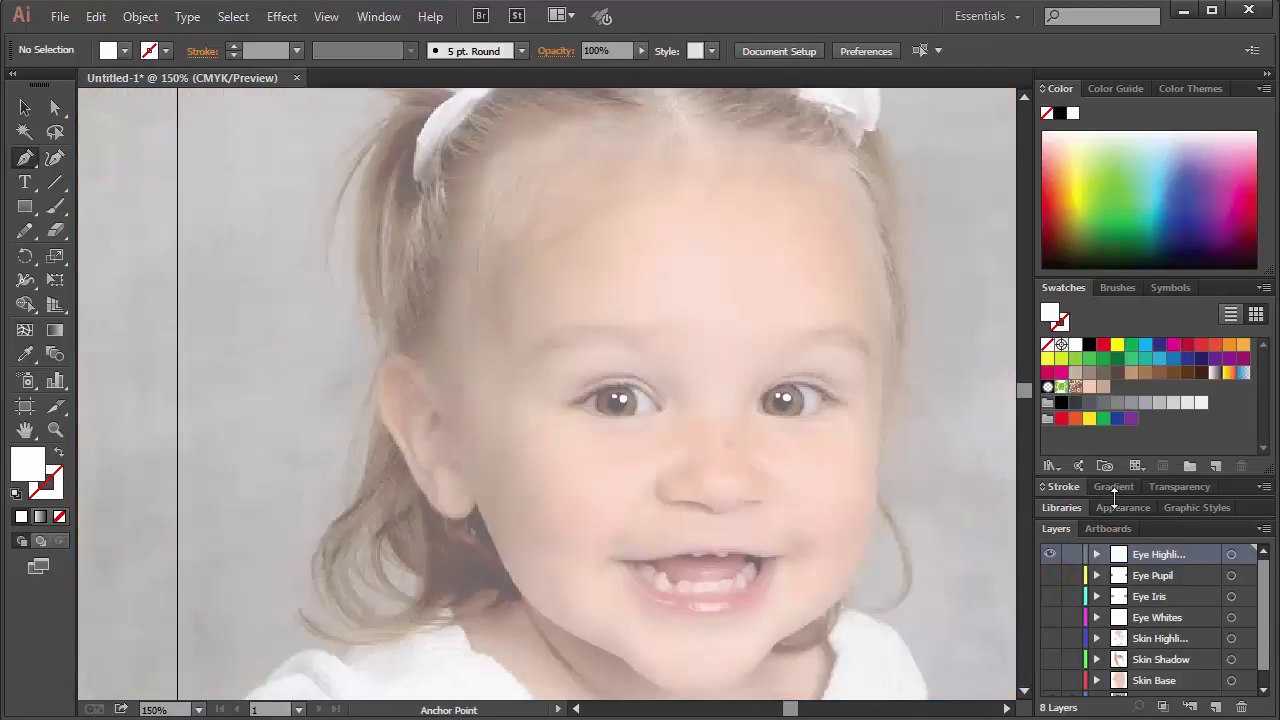
# - Enlarge the Layers panel and show all the traced skin and eye layers to review the portrait so far
pyautogui.moveTo(1114, 491); pyautogui.dragTo(1114, 336)
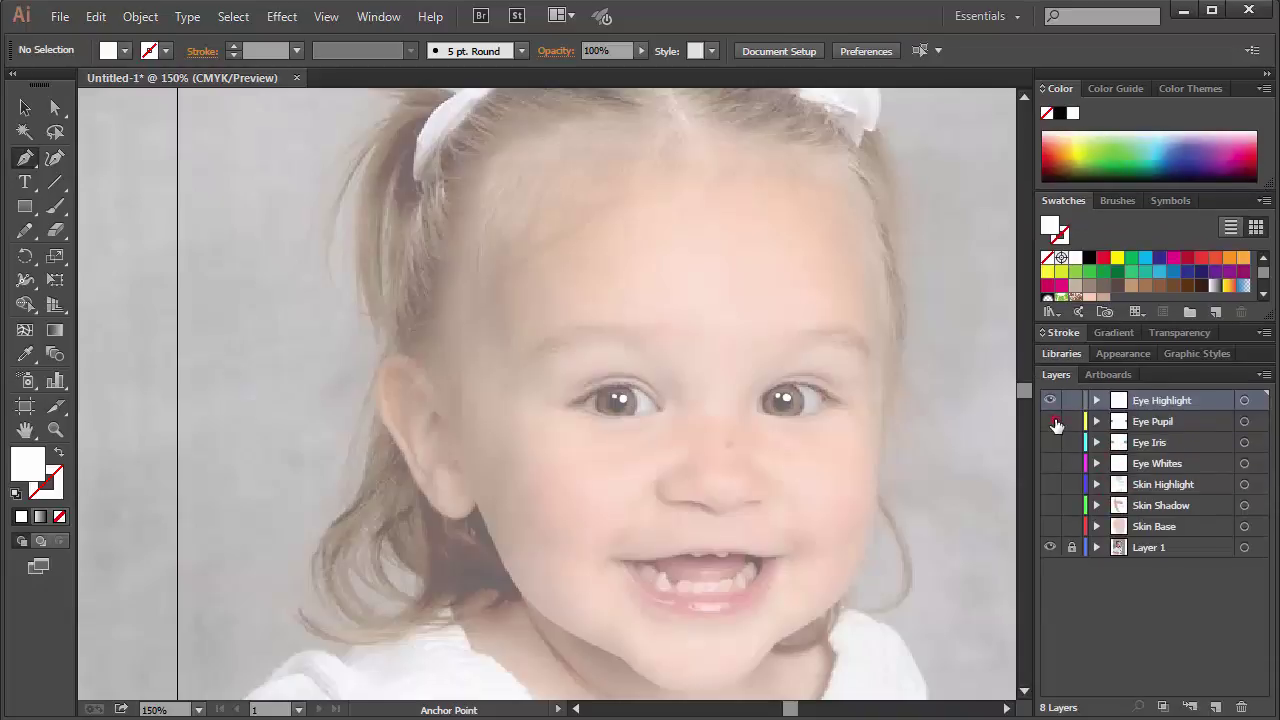
pyautogui.moveTo(1052, 424); pyautogui.dragTo(1052, 528)
pyautogui.hotkey('ctrl', '1')
pyautogui.scroll(1, 857, 504)
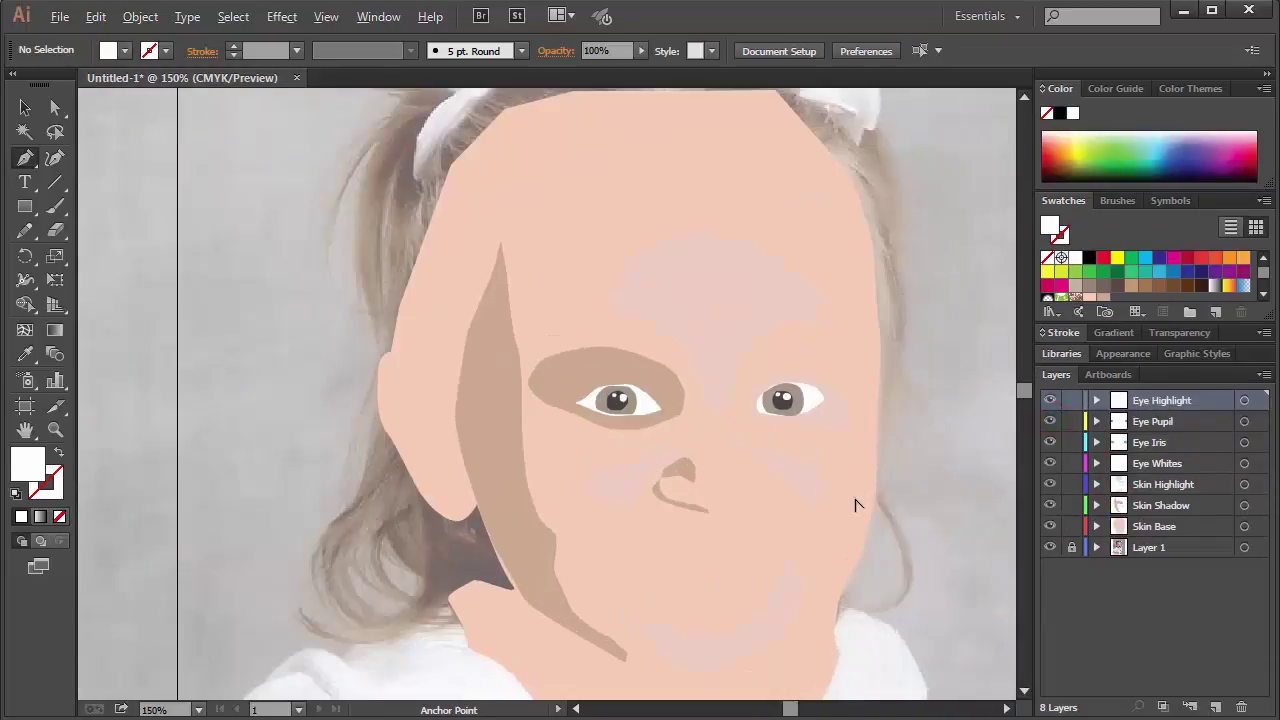
pyautogui.moveTo(829, 474); pyautogui.dragTo(694, 396)
pyautogui.scroll(1, 692, 416)
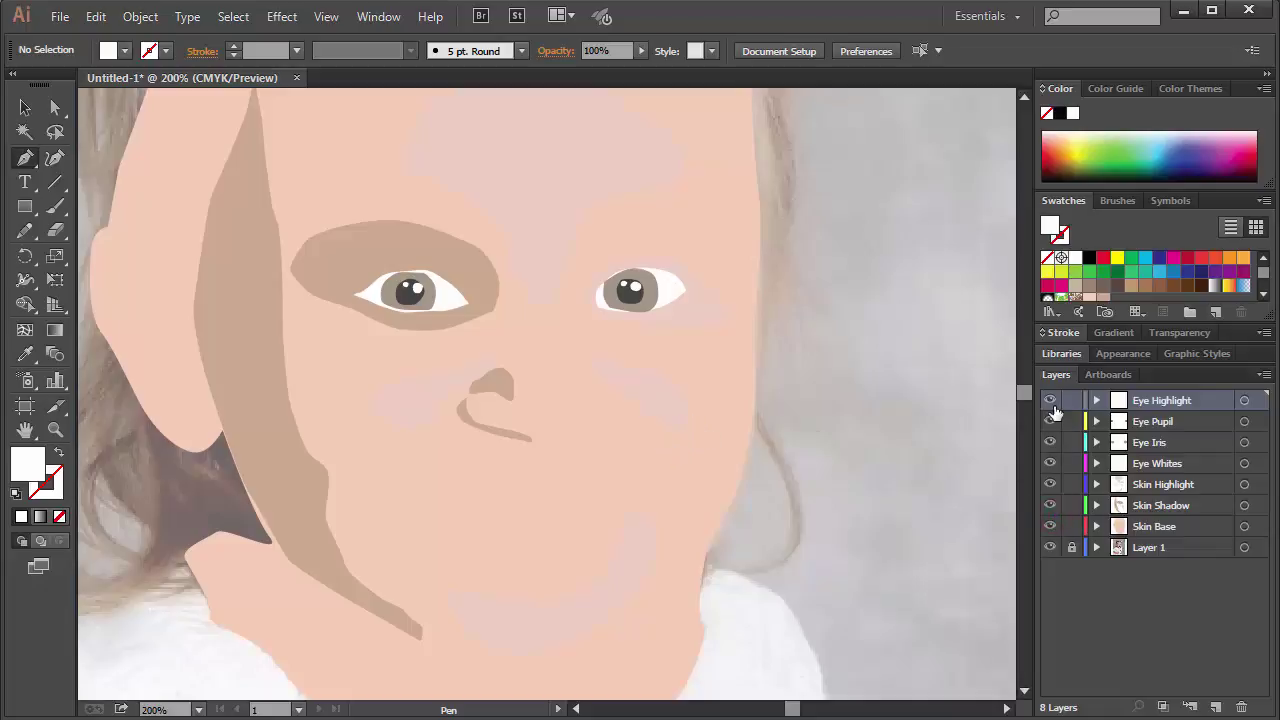
# - Hide the traced skin and eye layers and add a new layer named Hair Base above them
pyautogui.moveTo(1050, 401); pyautogui.dragTo(1042, 514)
pyautogui.moveTo(740, 393); pyautogui.dragTo(785, 459)
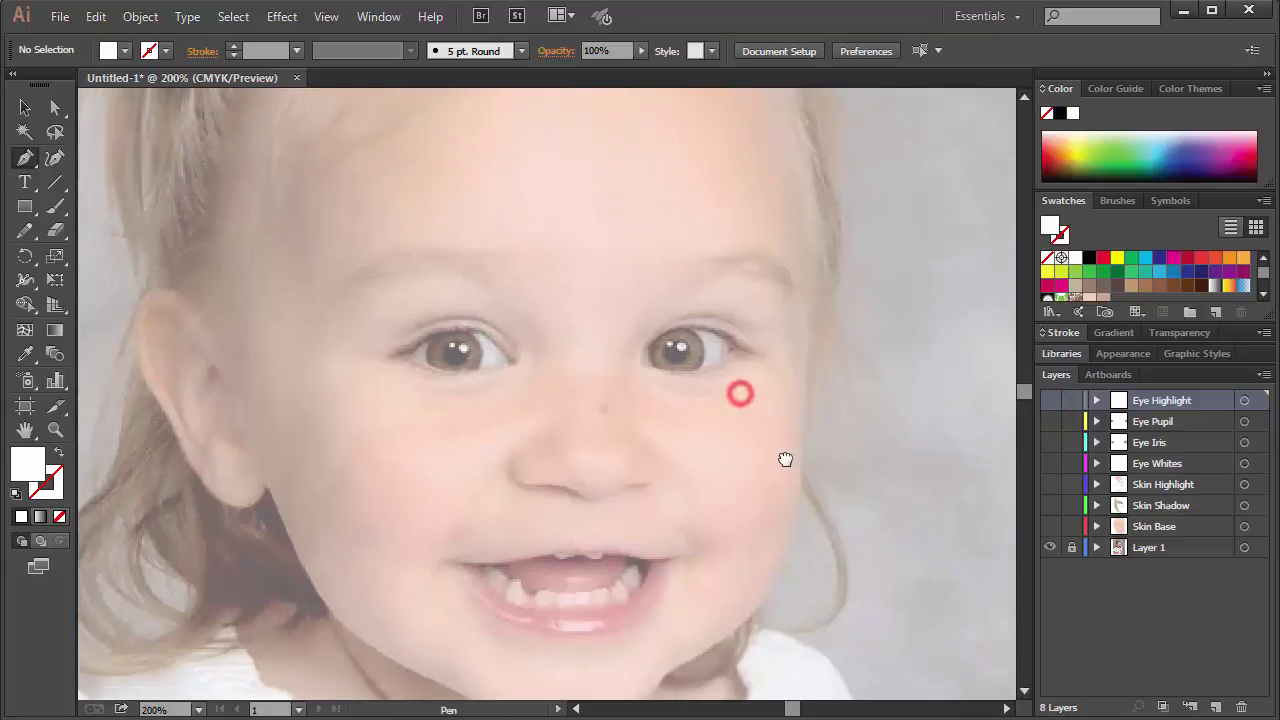
pyautogui.moveTo(791, 367); pyautogui.dragTo(791, 457)
pyautogui.moveTo(808, 306); pyautogui.dragTo(808, 400)
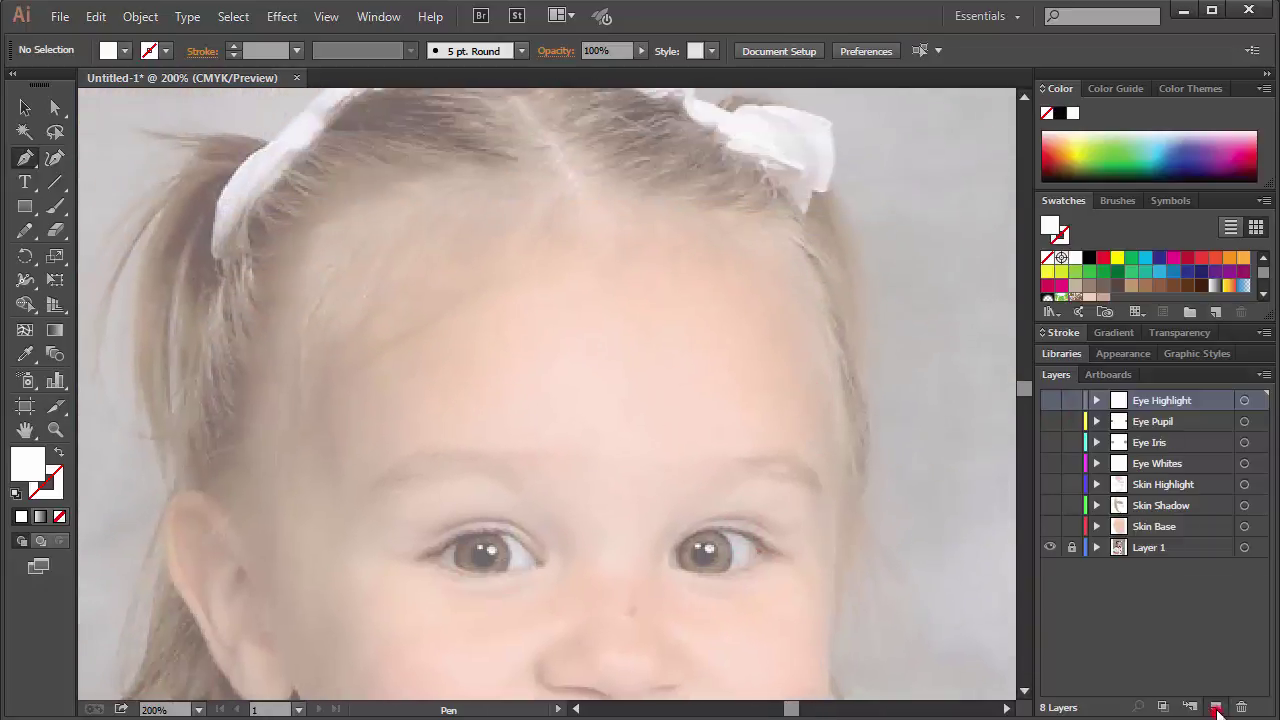
pyautogui.click(1216, 707)
pyautogui.doubleClick(1153, 400)
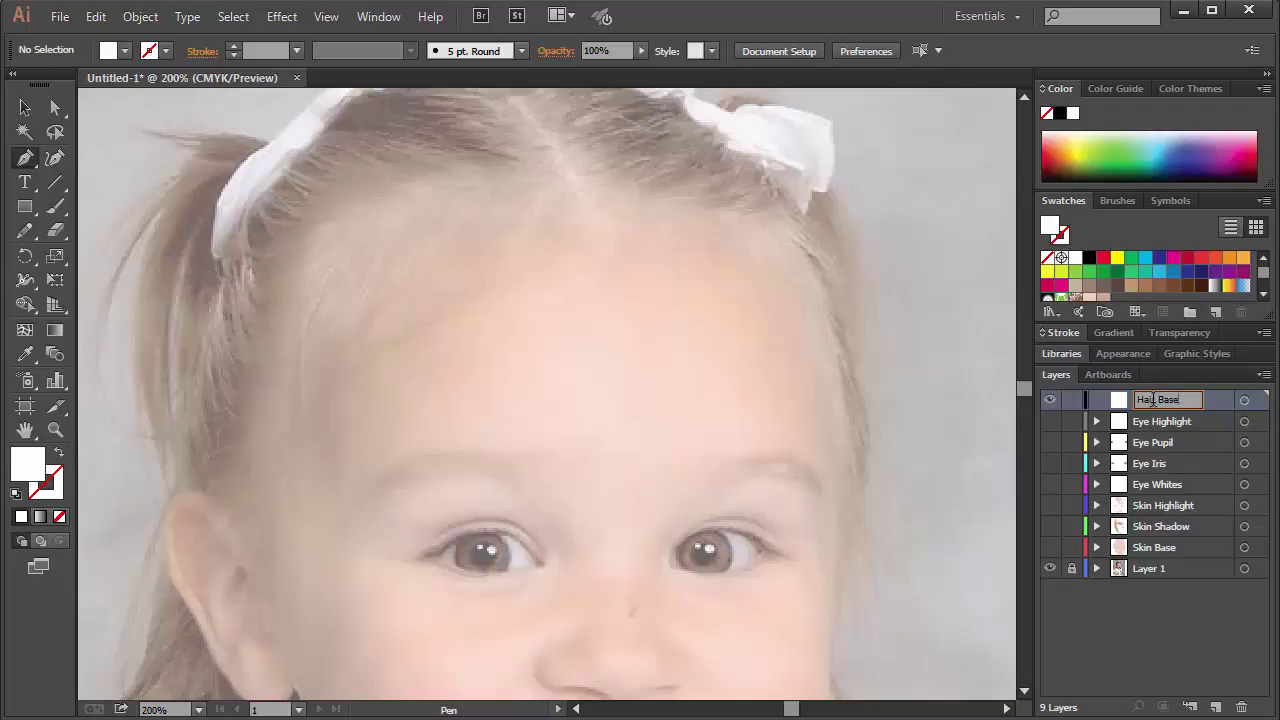
pyautogui.press('Return')
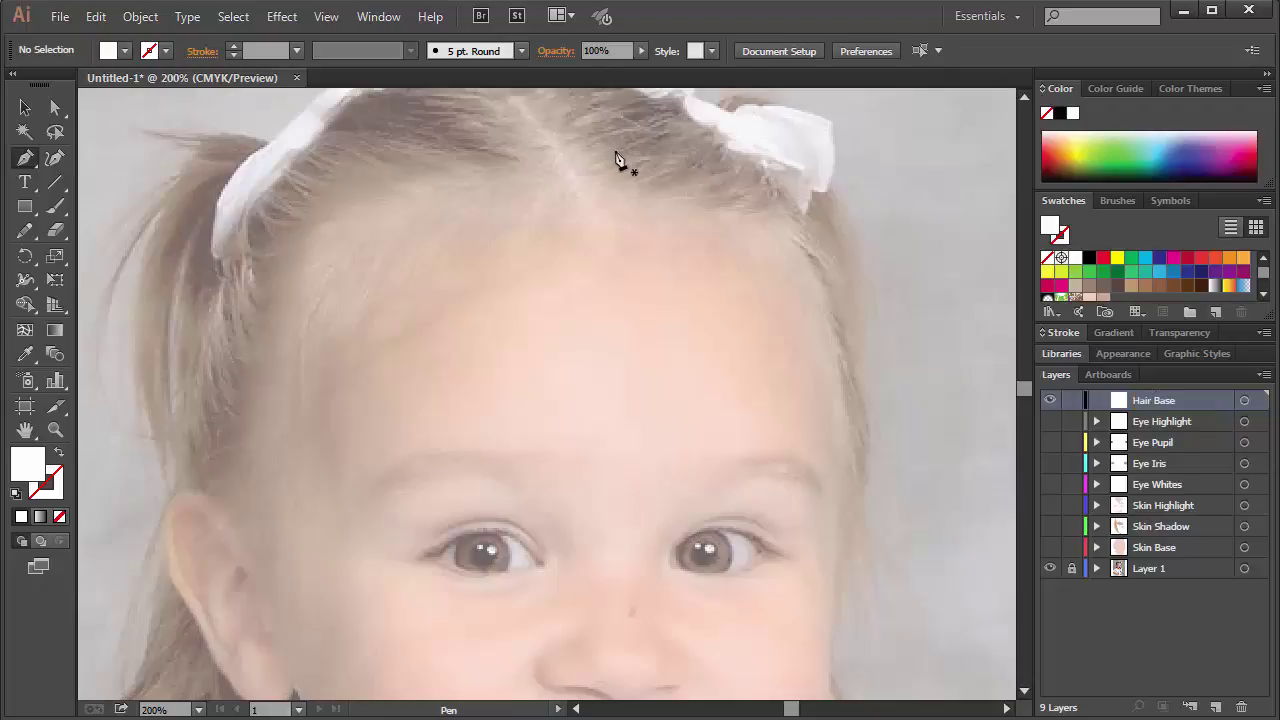
# - Sample the hair colour from the photo with the Eyedropper and change the fill to a darker, reddish brown
pyautogui.press('i')
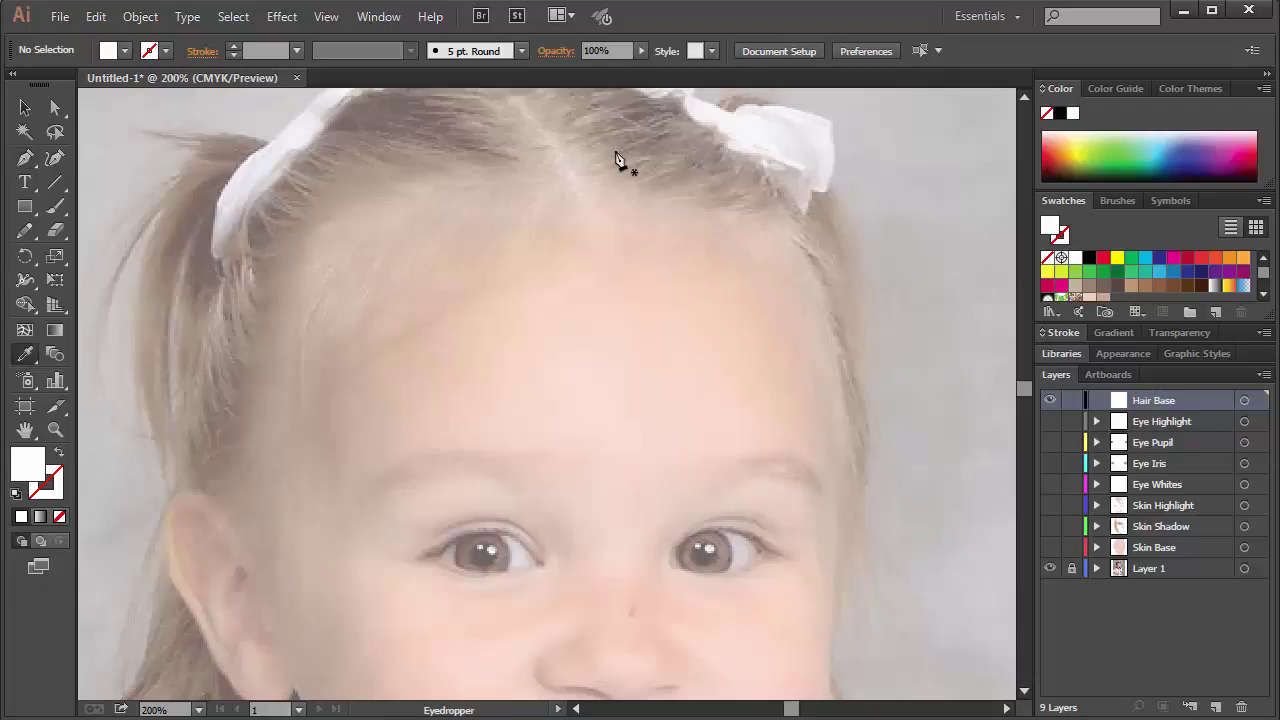
pyautogui.click(688, 172)
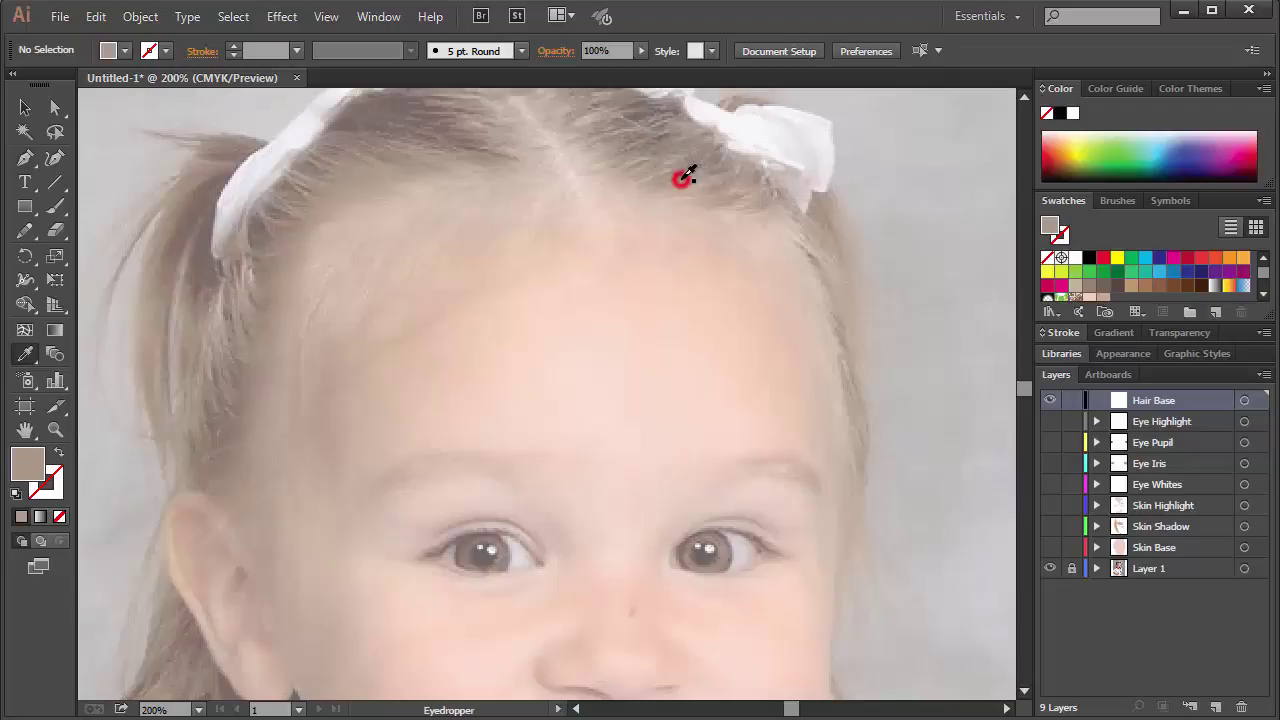
pyautogui.click(688, 172)
pyautogui.doubleClick(27, 460)
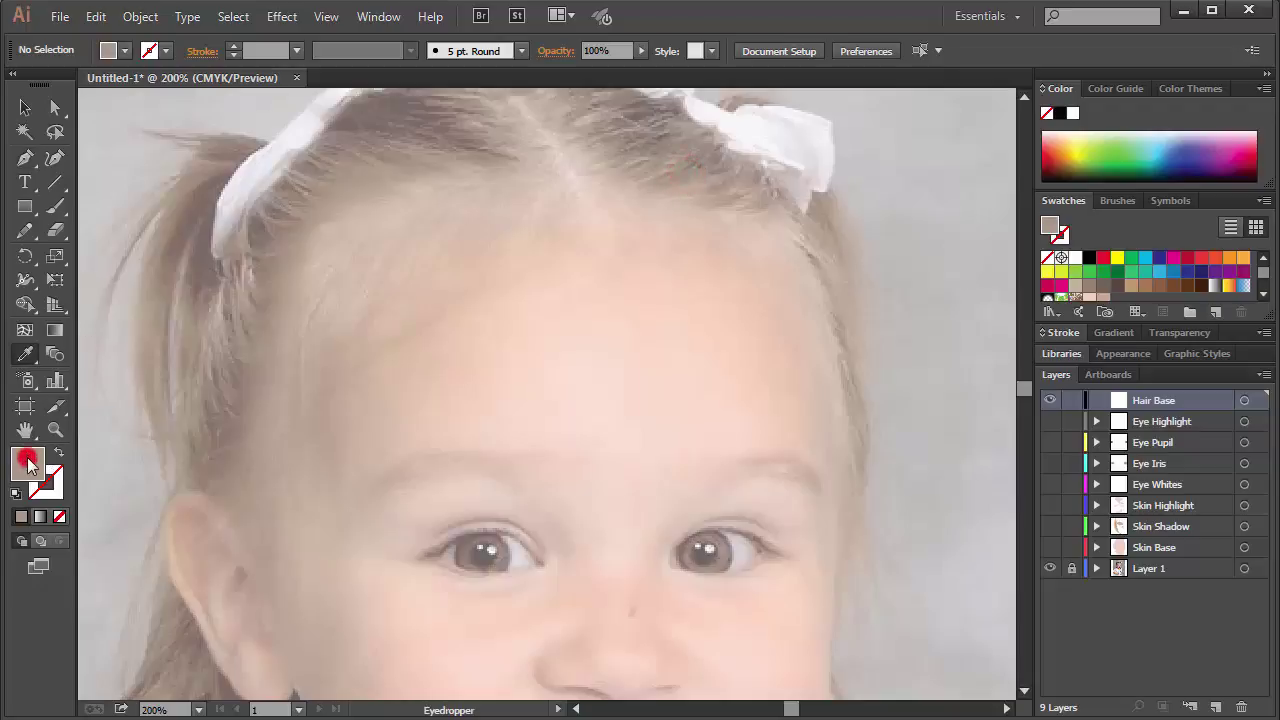
pyautogui.moveTo(367, 331); pyautogui.dragTo(397, 359)
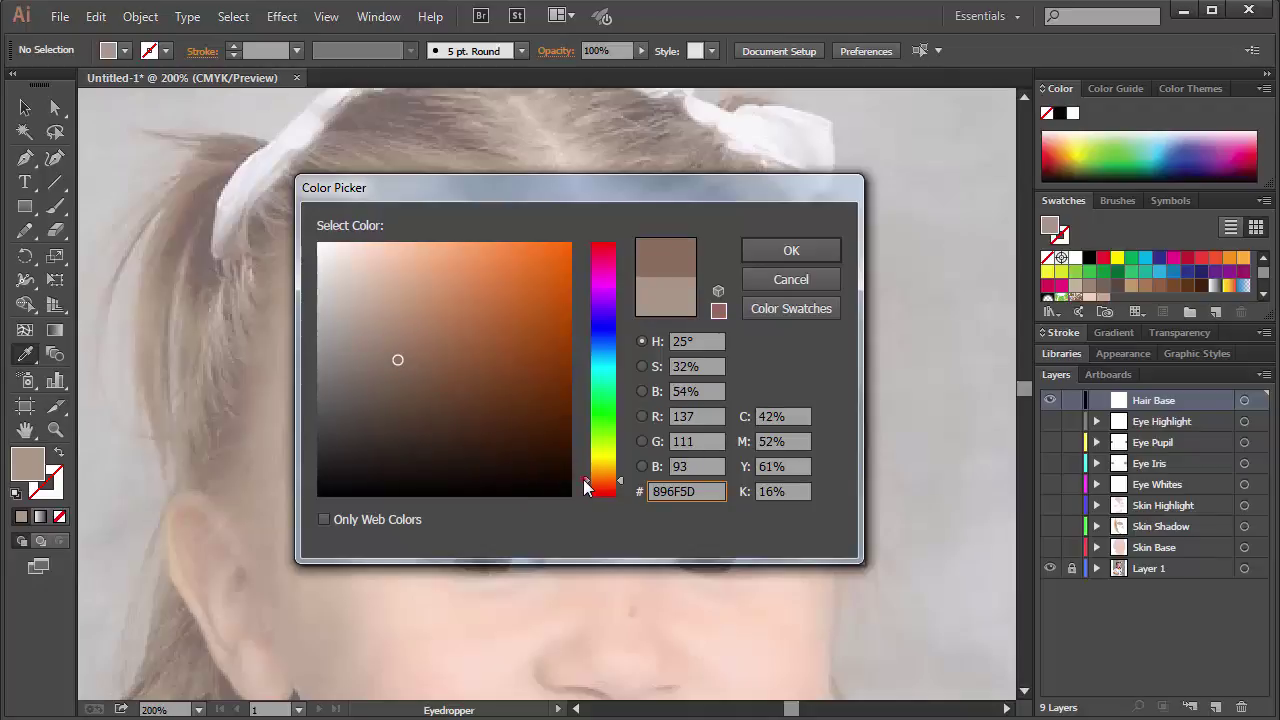
pyautogui.click(586, 485)
pyautogui.click(751, 248)
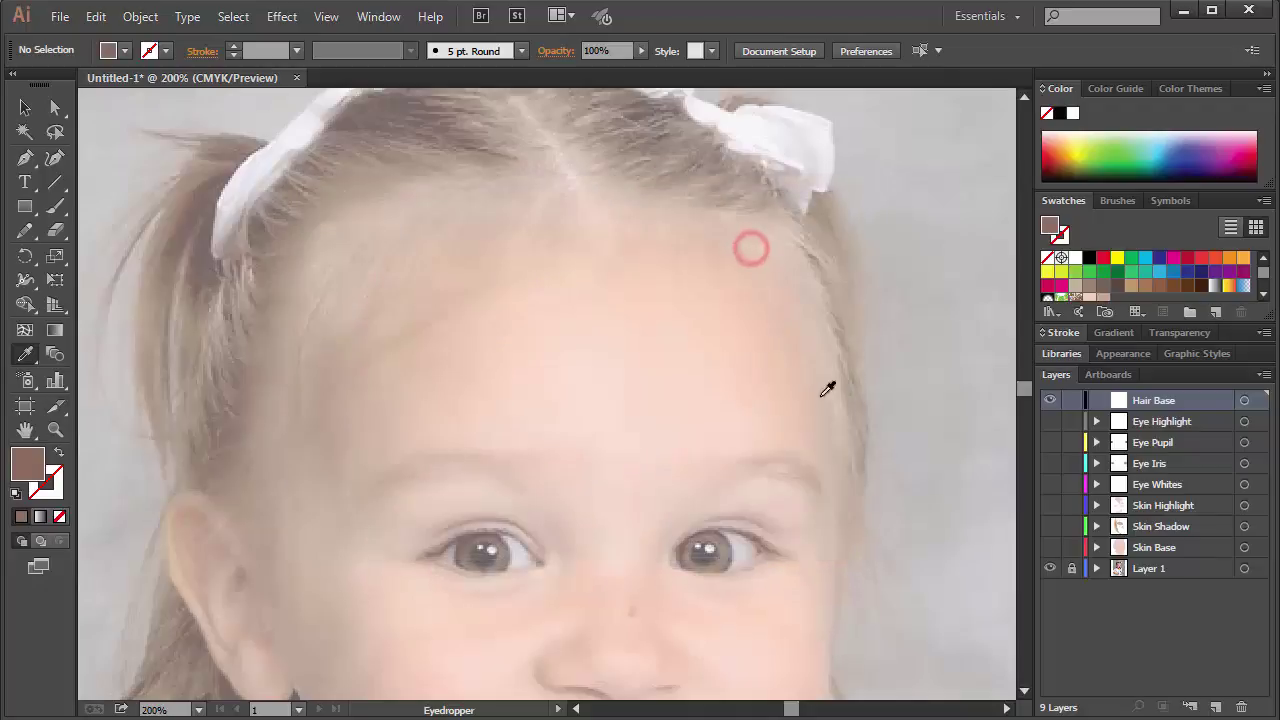
# - Start the hair outline with the Pen tool, tracing the outer edge from the right cheek up to the right bow
pyautogui.press('p')
pyautogui.moveTo(809, 467); pyautogui.dragTo(709, 350)
pyautogui.click(706, 349)
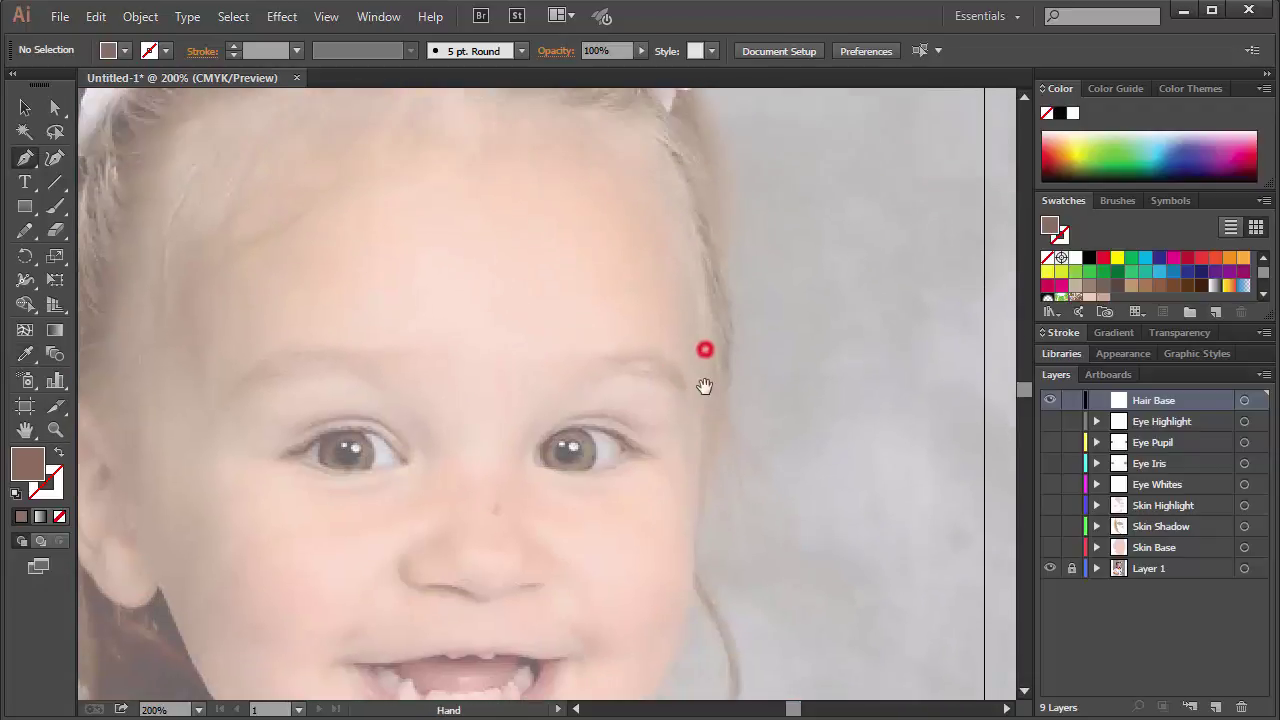
pyautogui.click(701, 493)
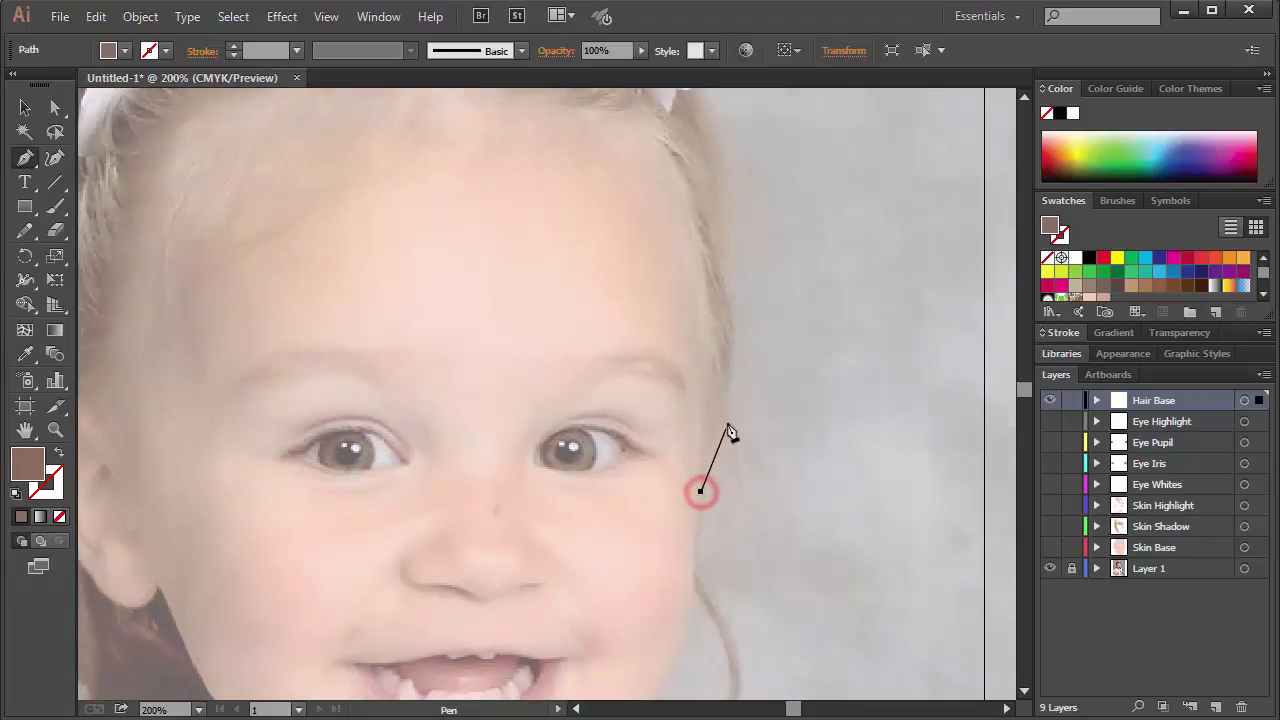
pyautogui.moveTo(728, 415); pyautogui.dragTo(727, 398)
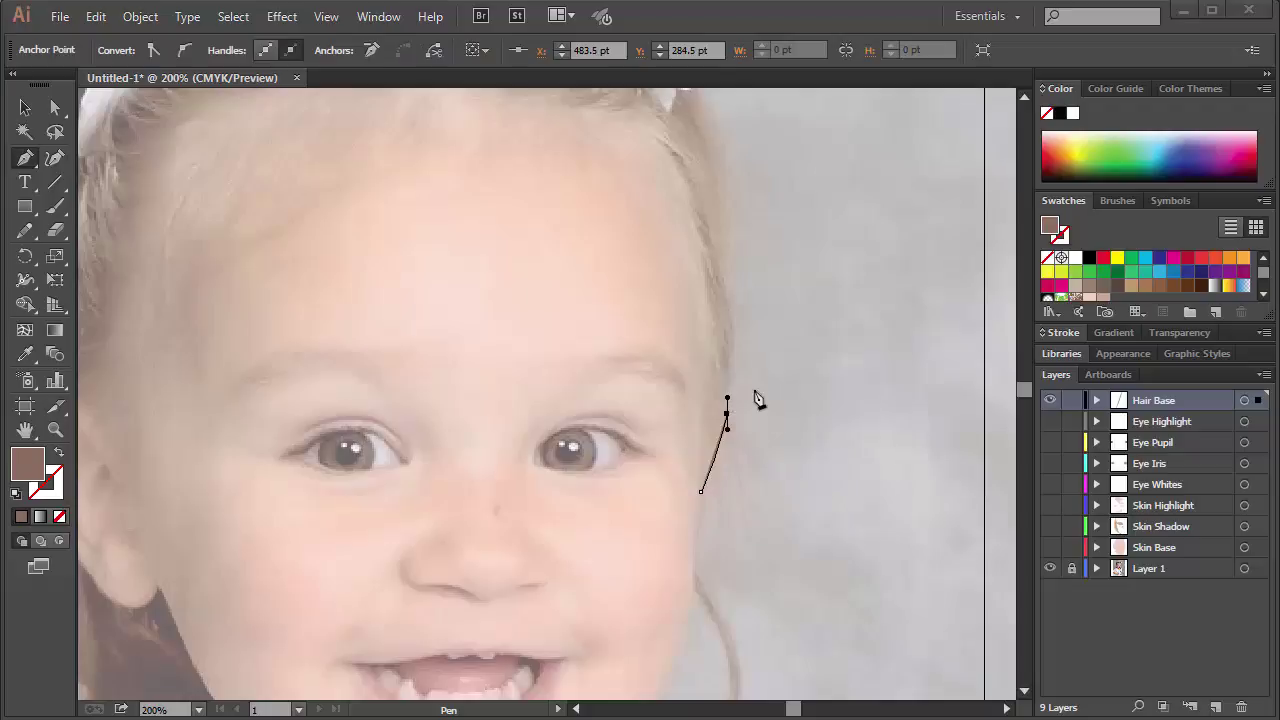
pyautogui.moveTo(729, 305)
pyautogui.mouseDown()
pyautogui.moveTo(746, 328)
pyautogui.moveTo(733, 313)
pyautogui.mouseUp()
pyautogui.click(729, 299)
pyautogui.click(723, 194)
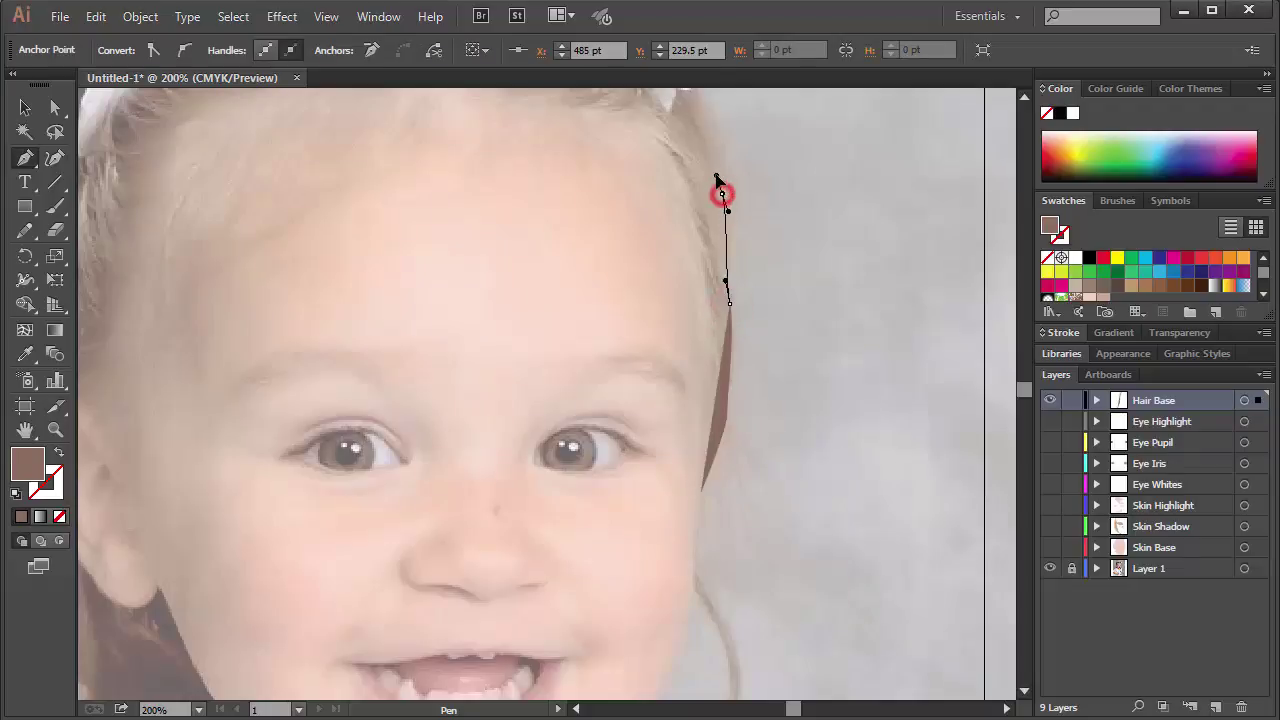
pyautogui.moveTo(716, 175); pyautogui.dragTo(703, 352)
pyautogui.click(674, 266)
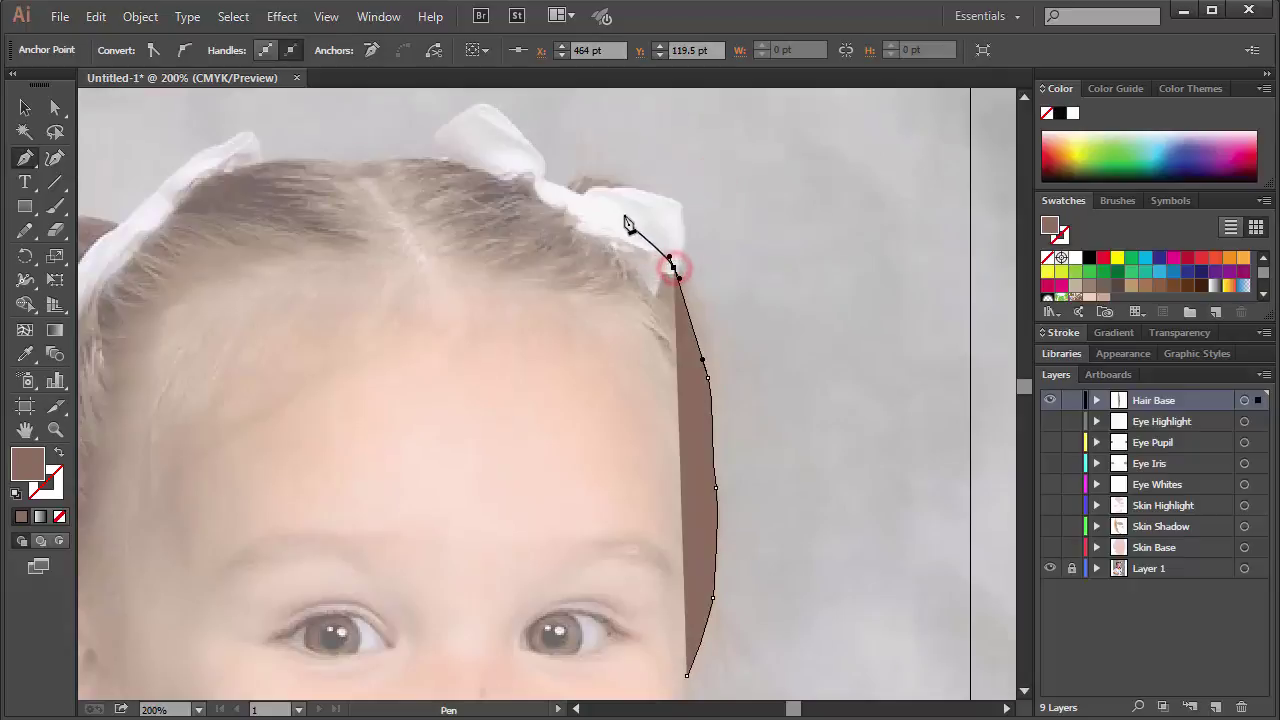
# - Continue the hair outline from the right bow across the top of the head past the parting
pyautogui.click(610, 187)
pyautogui.click(580, 182)
pyautogui.click(557, 181)
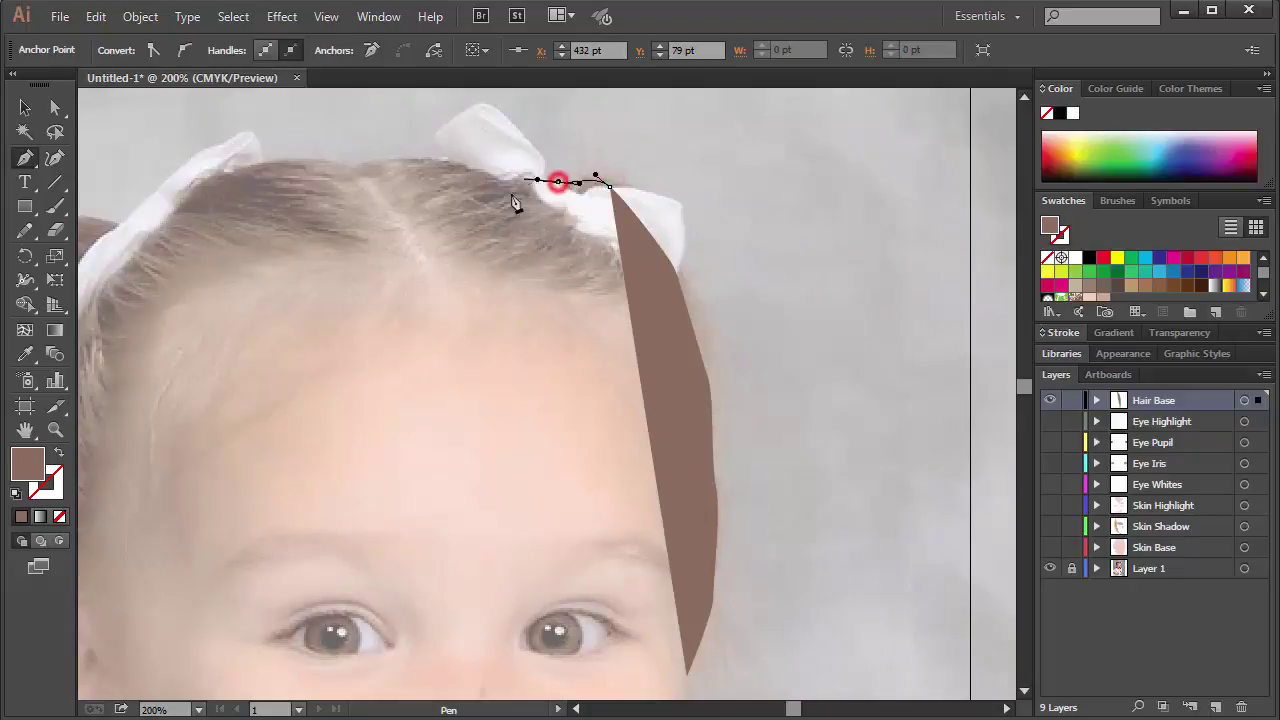
pyautogui.click(440, 164)
pyautogui.moveTo(440, 164); pyautogui.dragTo(420, 152)
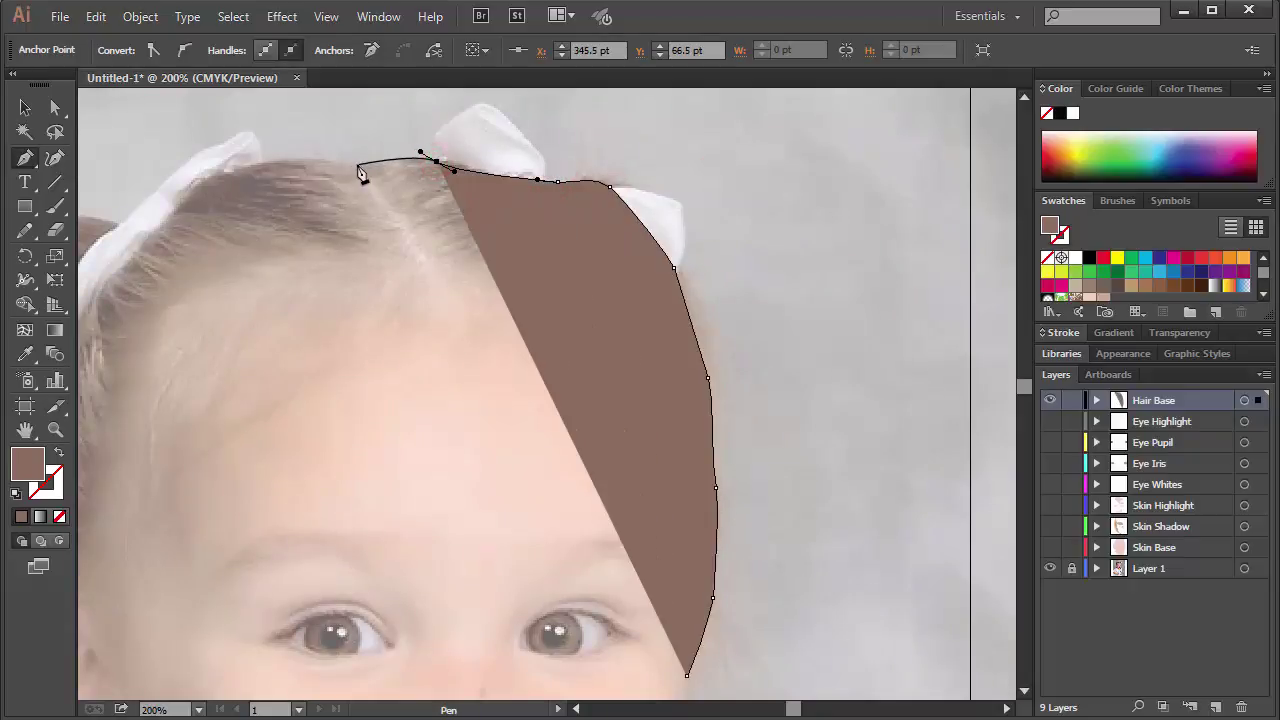
pyautogui.click(357, 164)
pyautogui.moveTo(291, 160)
pyautogui.mouseDown()
pyautogui.moveTo(263, 161)
pyautogui.moveTo(522, 107)
pyautogui.mouseUp()
# - Swap the path's fill and stroke, then extend the hair outline along the left bow to the top of the left ponytail
pyautogui.hotkey('shift', 'x')
pyautogui.click(480, 106)
pyautogui.click(441, 127)
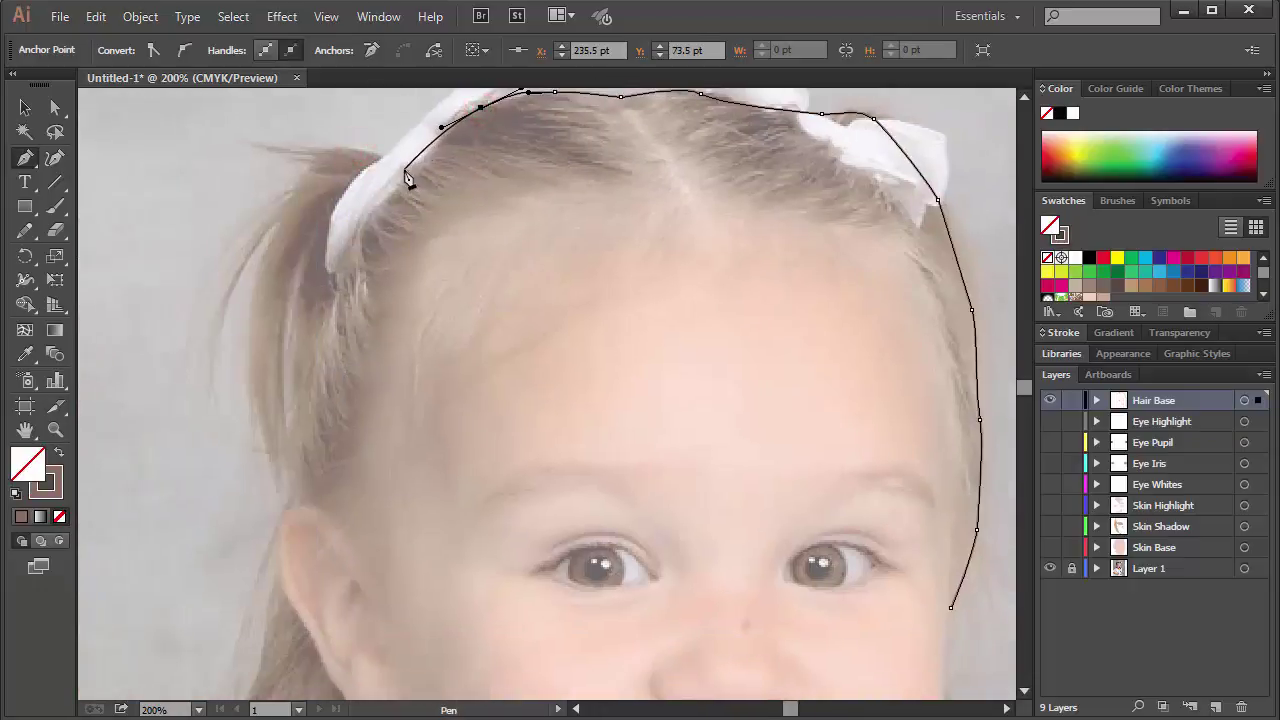
pyautogui.click(400, 164)
pyautogui.click(357, 152)
pyautogui.click(330, 147)
# - Trace the outer edge of the left ponytail down to the top of the ear
pyautogui.moveTo(300, 180); pyautogui.dragTo(290, 192)
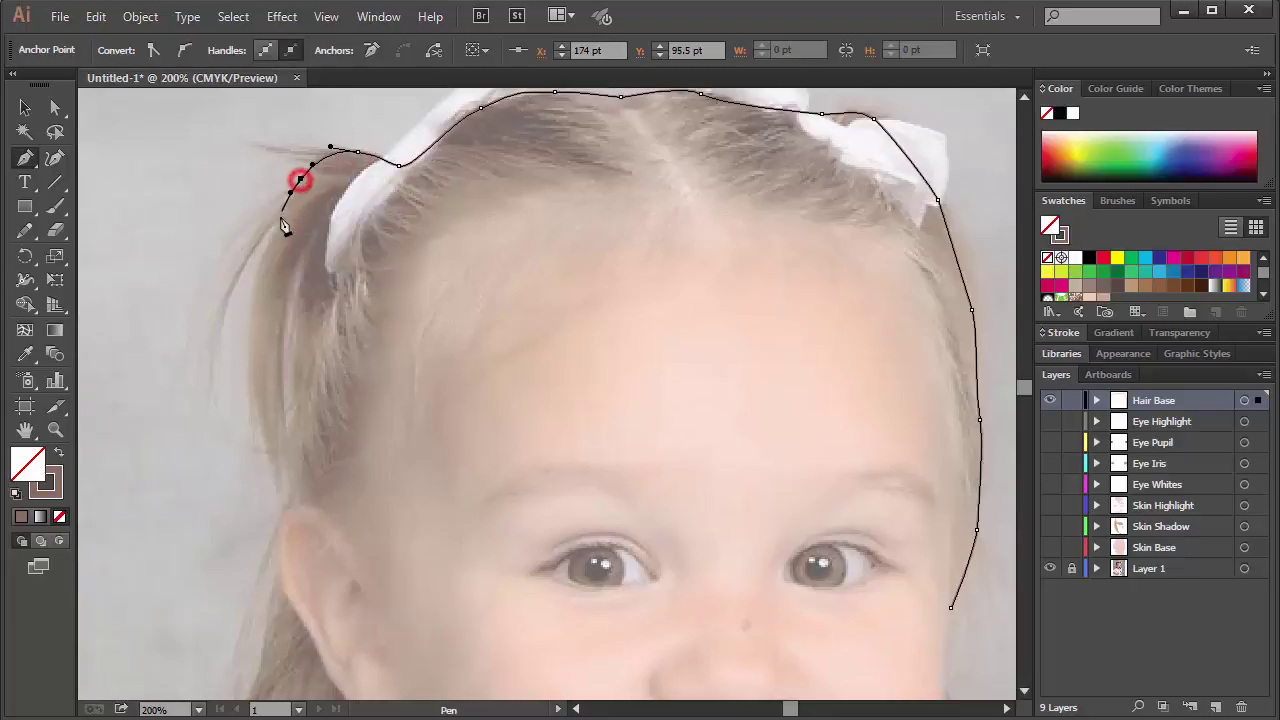
pyautogui.moveTo(260, 275); pyautogui.dragTo(261, 292)
pyautogui.moveTo(252, 387); pyautogui.dragTo(259, 405)
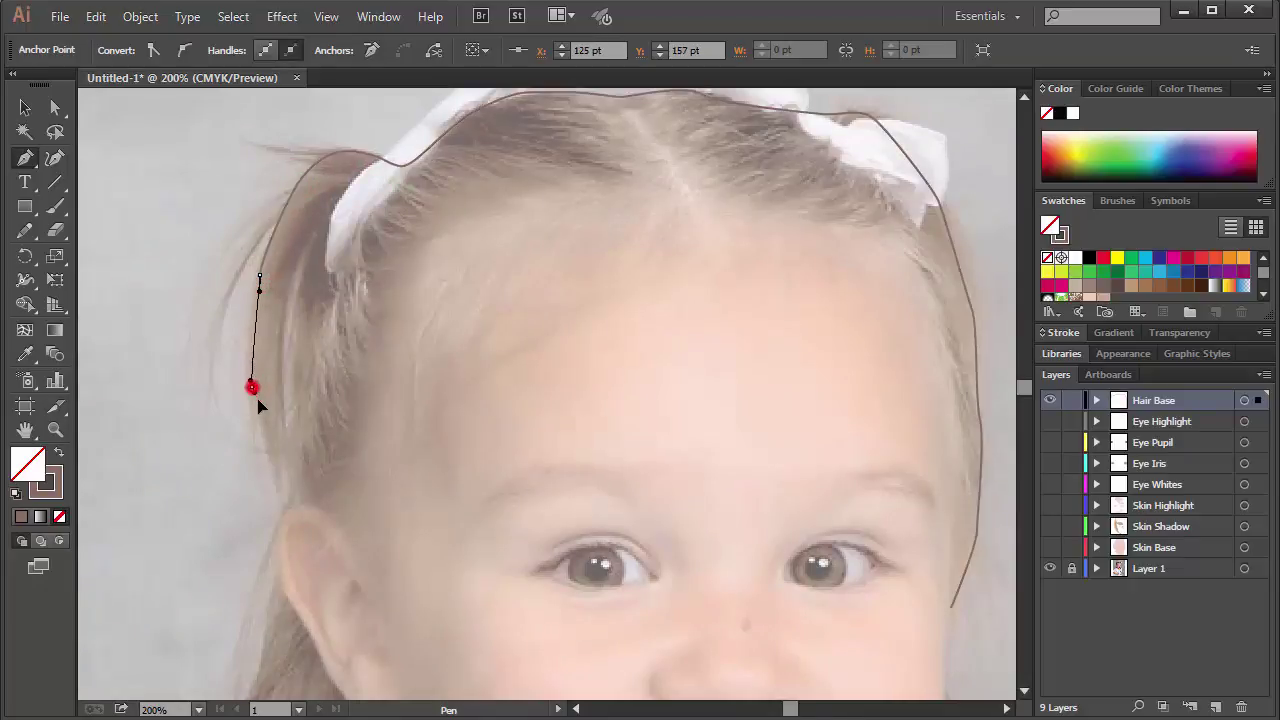
pyautogui.click(262, 433)
pyautogui.moveTo(274, 500); pyautogui.dragTo(292, 550)
pyautogui.scroll(-4, 283, 463)
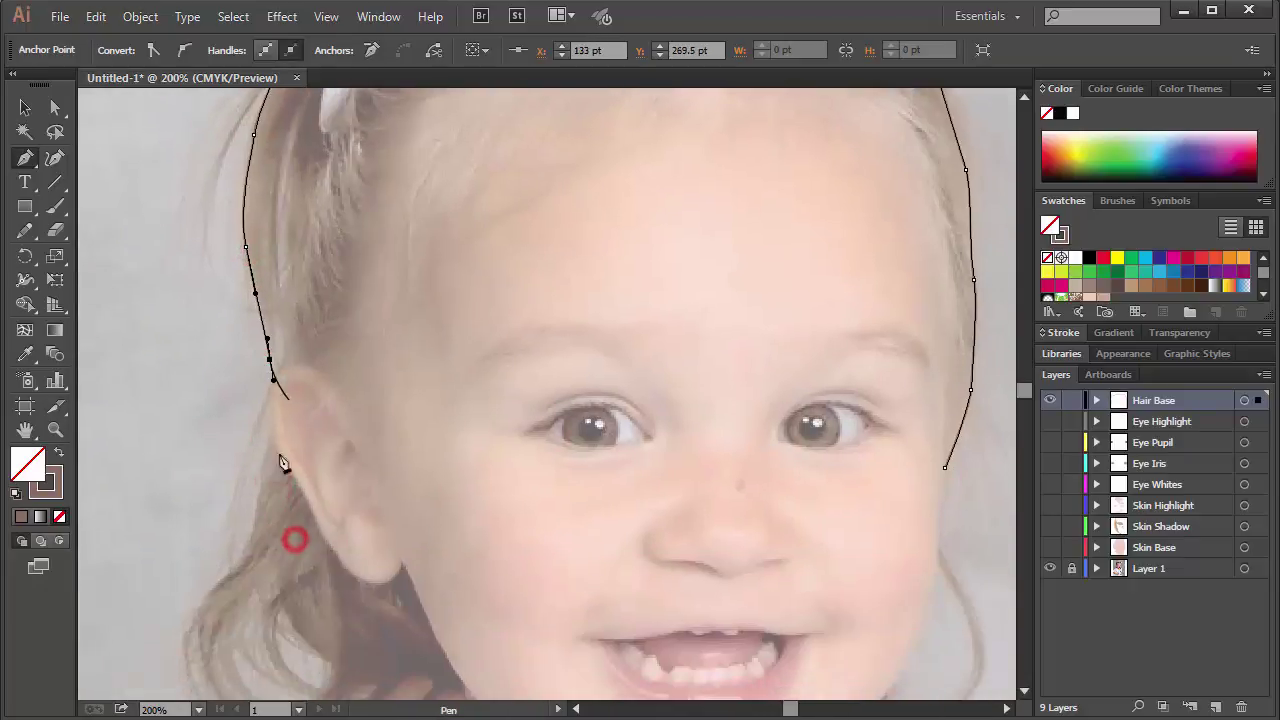
# - Trace the outer edge of the hair below the left ear, including the flicked-out curl above the shoulder
pyautogui.moveTo(252, 508); pyautogui.dragTo(188, 453)
pyautogui.moveTo(186, 558); pyautogui.dragTo(200, 581)
pyautogui.moveTo(255, 619); pyautogui.dragTo(266, 623)
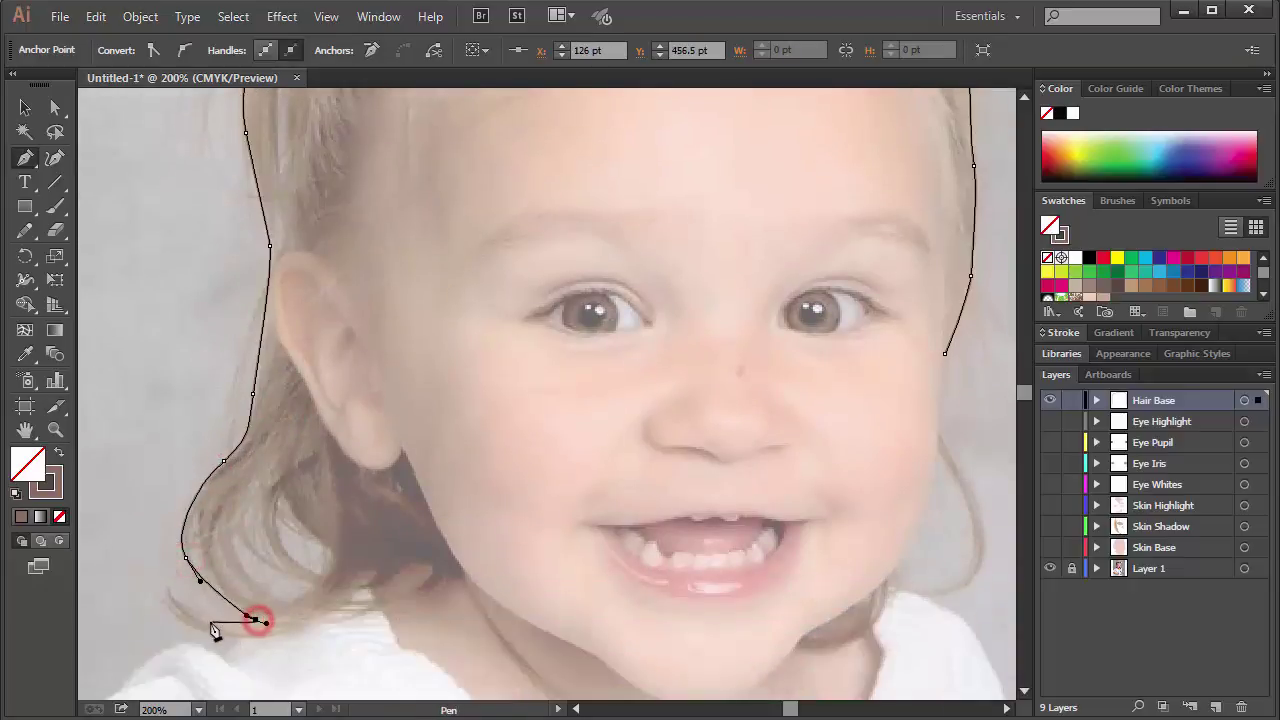
pyautogui.click(190, 606)
pyautogui.moveTo(167, 583); pyautogui.dragTo(349, 618)
# - Trace the lower hair strands along the neck up to the left edge of the jaw
pyautogui.moveTo(345, 592); pyautogui.dragTo(459, 578)
pyautogui.click(378, 603)
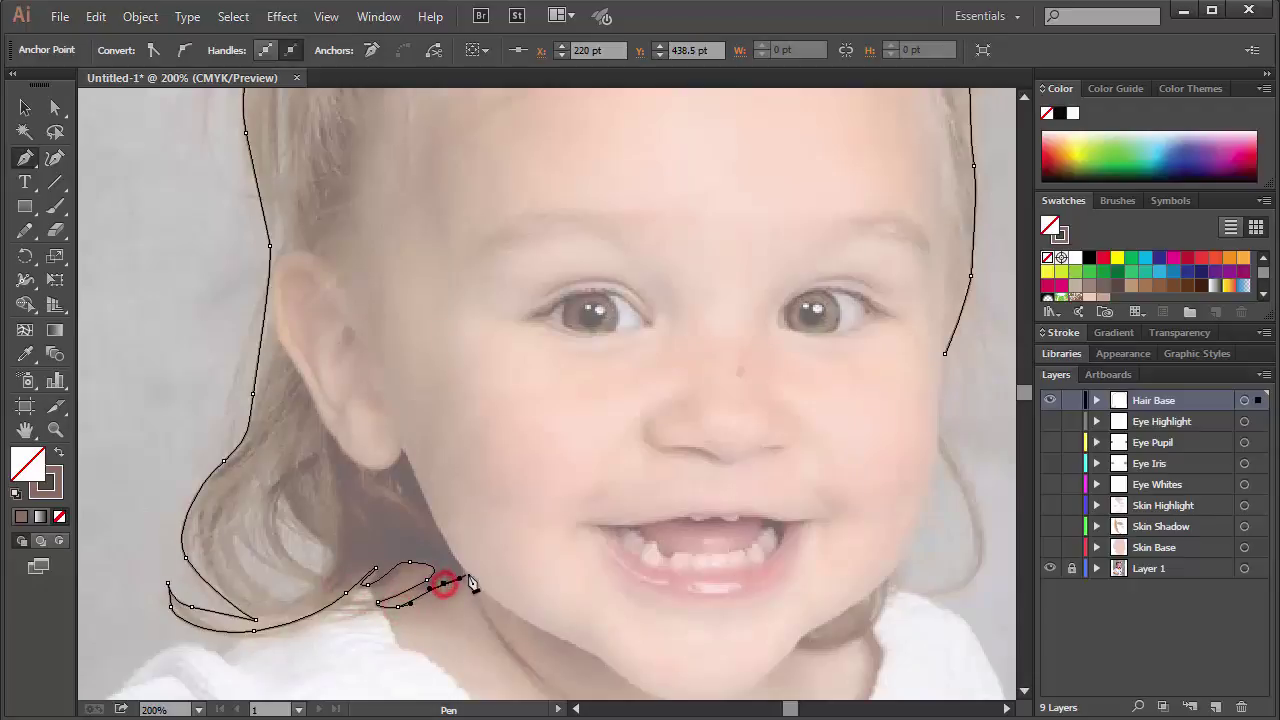
pyautogui.keyDown('ctrl'); pyautogui.click(470, 579); pyautogui.keyUp('ctrl')
pyautogui.click(466, 571)
# - Trace the hair outline up the jaw edge and around the earlobe and back of the left ear
pyautogui.moveTo(415, 478); pyautogui.dragTo(289, 363)
pyautogui.click(403, 452)
pyautogui.click(271, 296)
pyautogui.moveTo(288, 255); pyautogui.dragTo(255, 325)
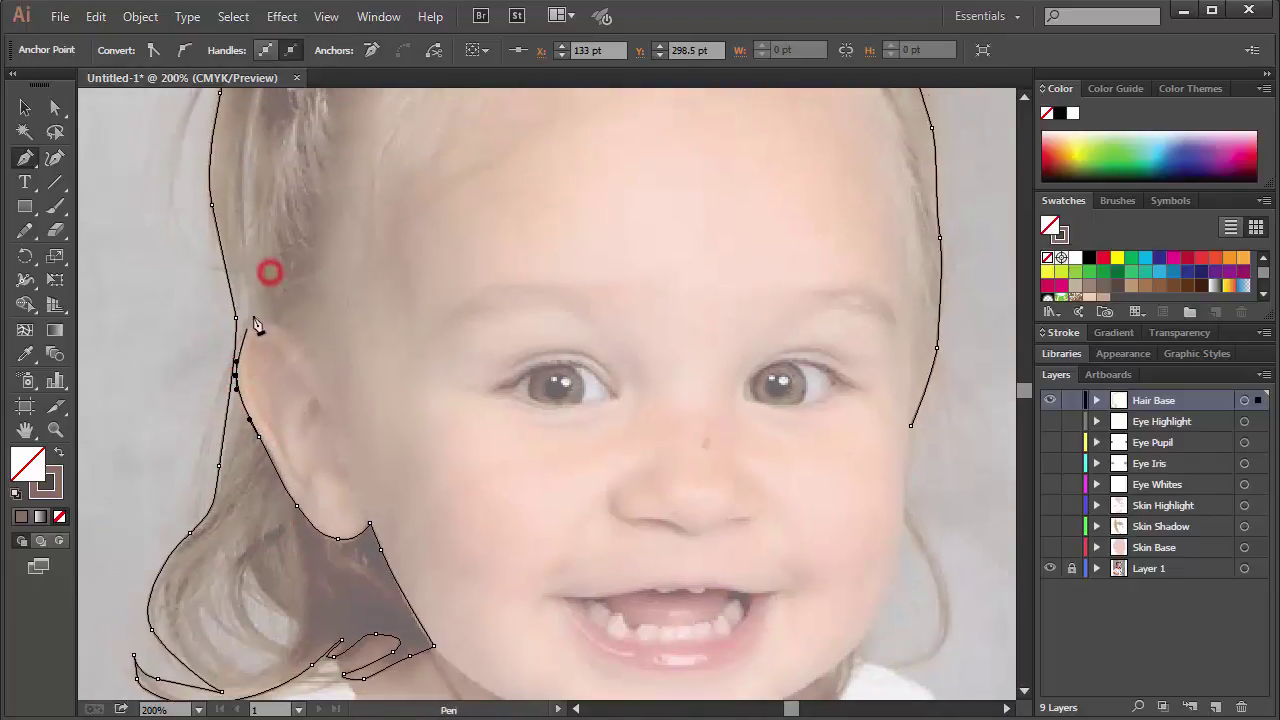
pyautogui.click(250, 329)
pyautogui.click(290, 332)
# - Trace the inner hairline from the front of the left ear up the temple to the forehead
pyautogui.moveTo(342, 393); pyautogui.dragTo(335, 535)
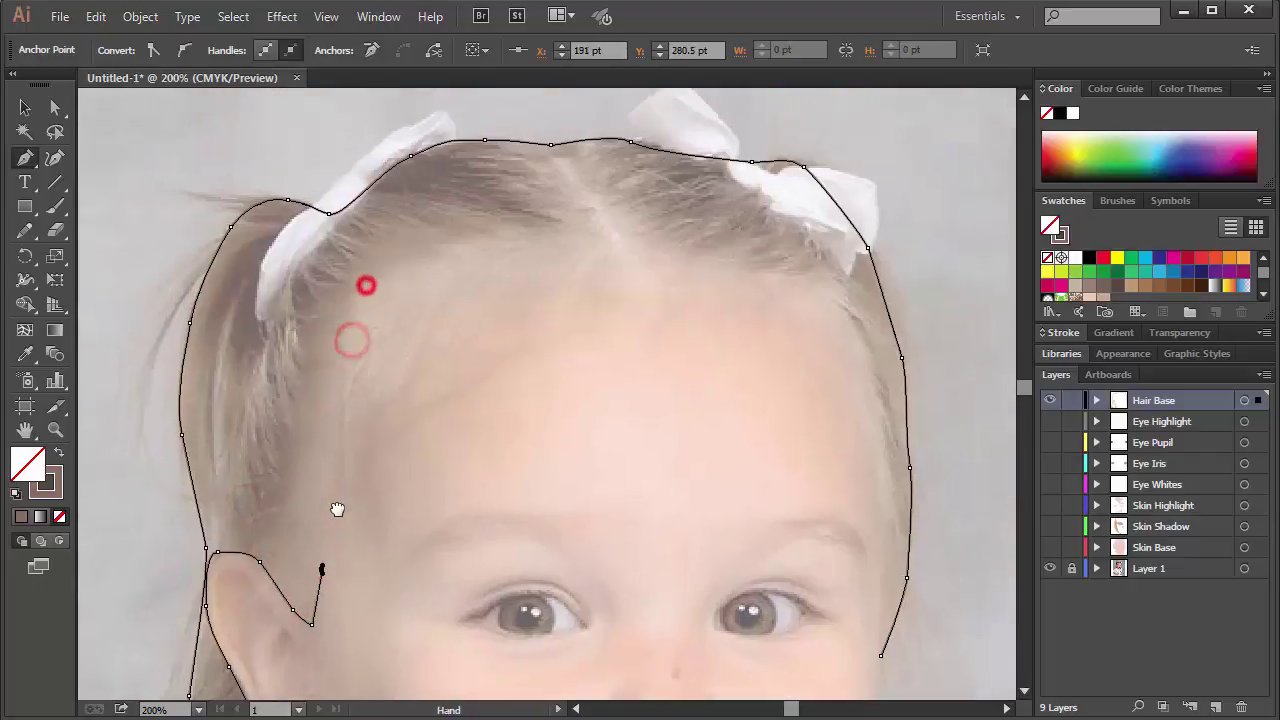
pyautogui.click(317, 421)
pyautogui.click(333, 358)
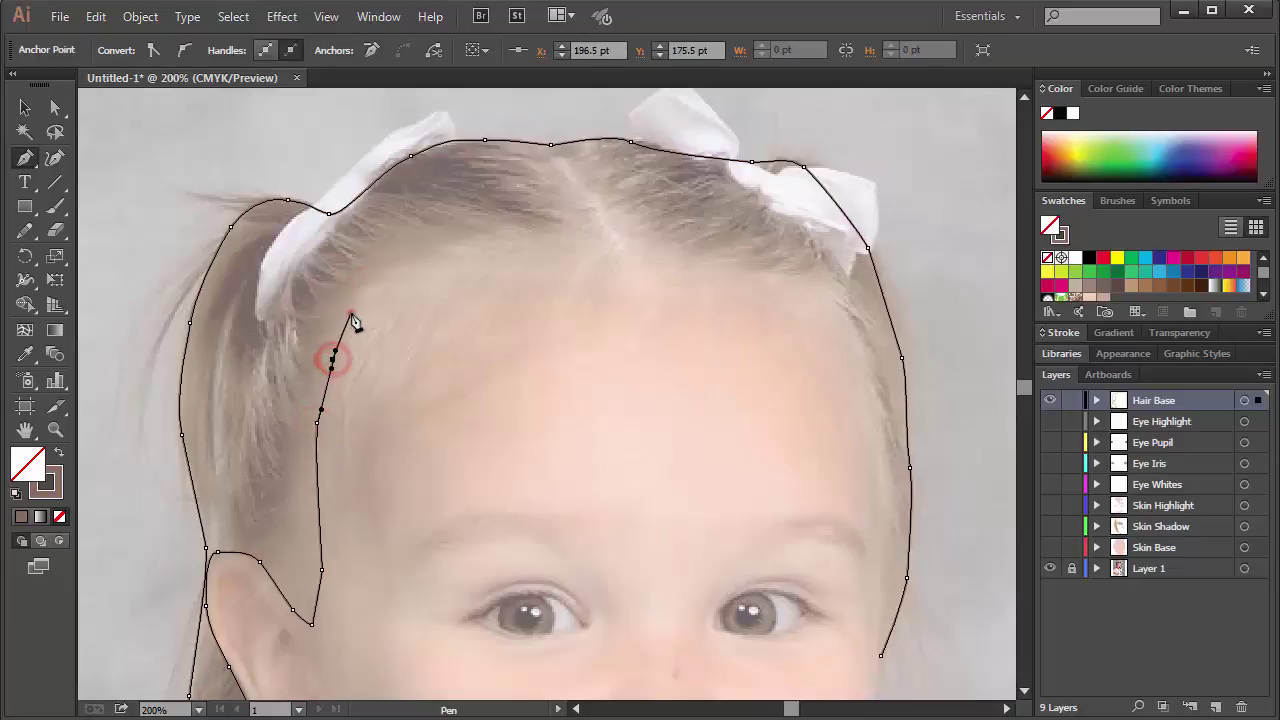
pyautogui.click(350, 313)
pyautogui.click(380, 282)
pyautogui.click(438, 255)
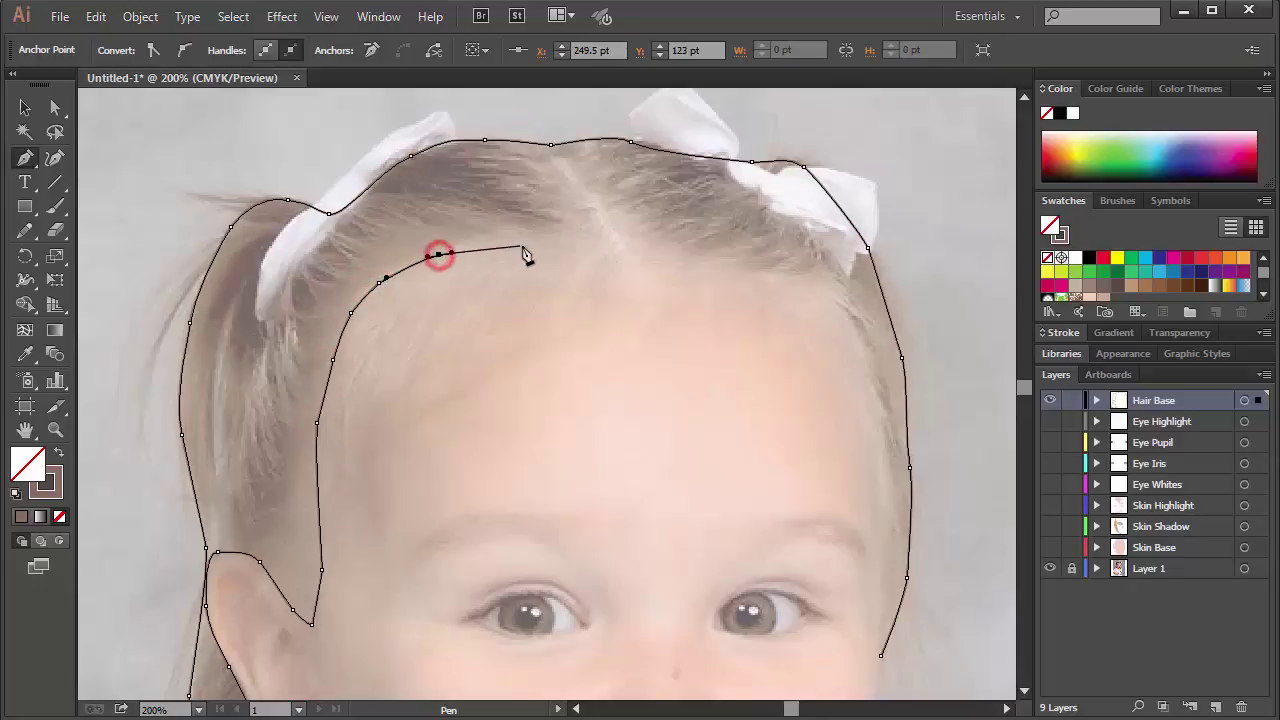
# - Trace the inner hairline across the forehead and down the right temple, closing the hair shape at its starting point
pyautogui.moveTo(537, 246); pyautogui.dragTo(692, 268)
pyautogui.moveTo(728, 270); pyautogui.dragTo(768, 282)
pyautogui.moveTo(809, 297); pyautogui.dragTo(833, 315)
pyautogui.moveTo(862, 398); pyautogui.dragTo(873, 431)
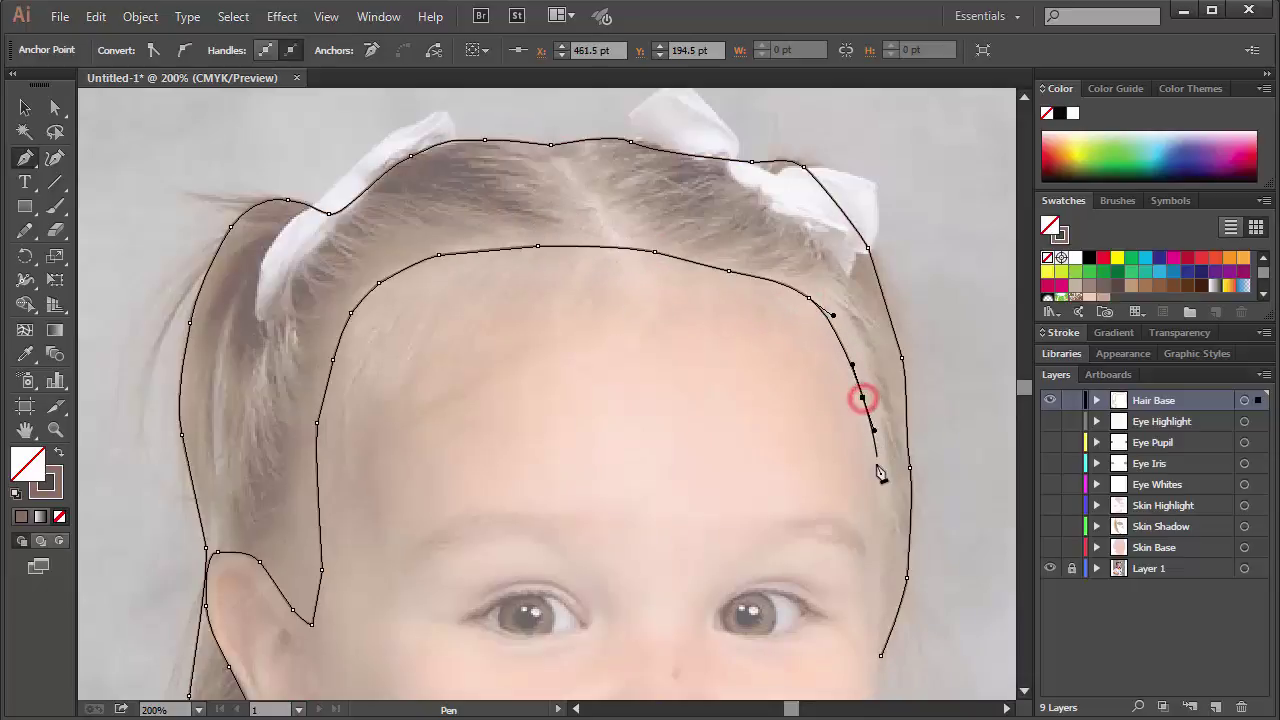
pyautogui.moveTo(875, 476); pyautogui.dragTo(876, 496)
pyautogui.moveTo(878, 579); pyautogui.dragTo(907, 592)
pyautogui.click(878, 660)
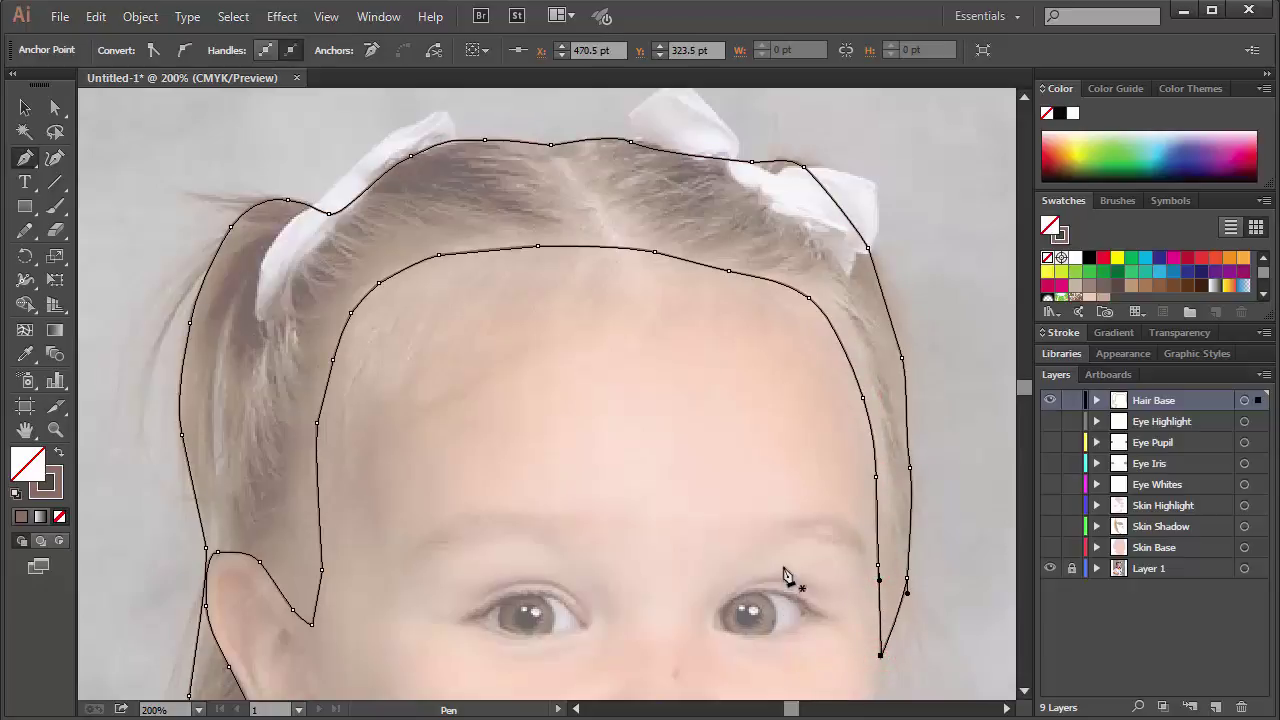
# - Swap fill and stroke back so the closed hair shape has the brown fill and no stroke
pyautogui.hotkey('shift', 'x')
pyautogui.hotkey('ctrl', '-')
pyautogui.hotkey('ctrl', '-')
pyautogui.hotkey('ctrl', '+')
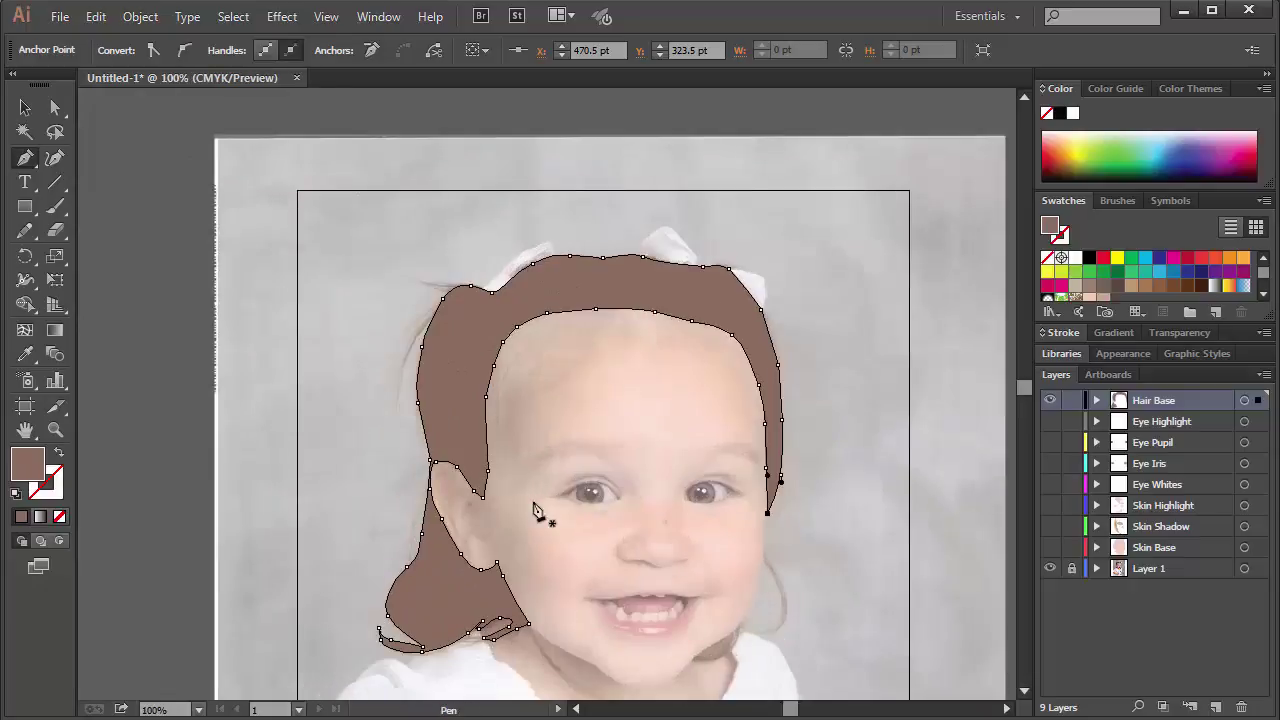
pyautogui.hotkey('ctrl', '+')
pyautogui.moveTo(483, 322); pyautogui.dragTo(465, 530)
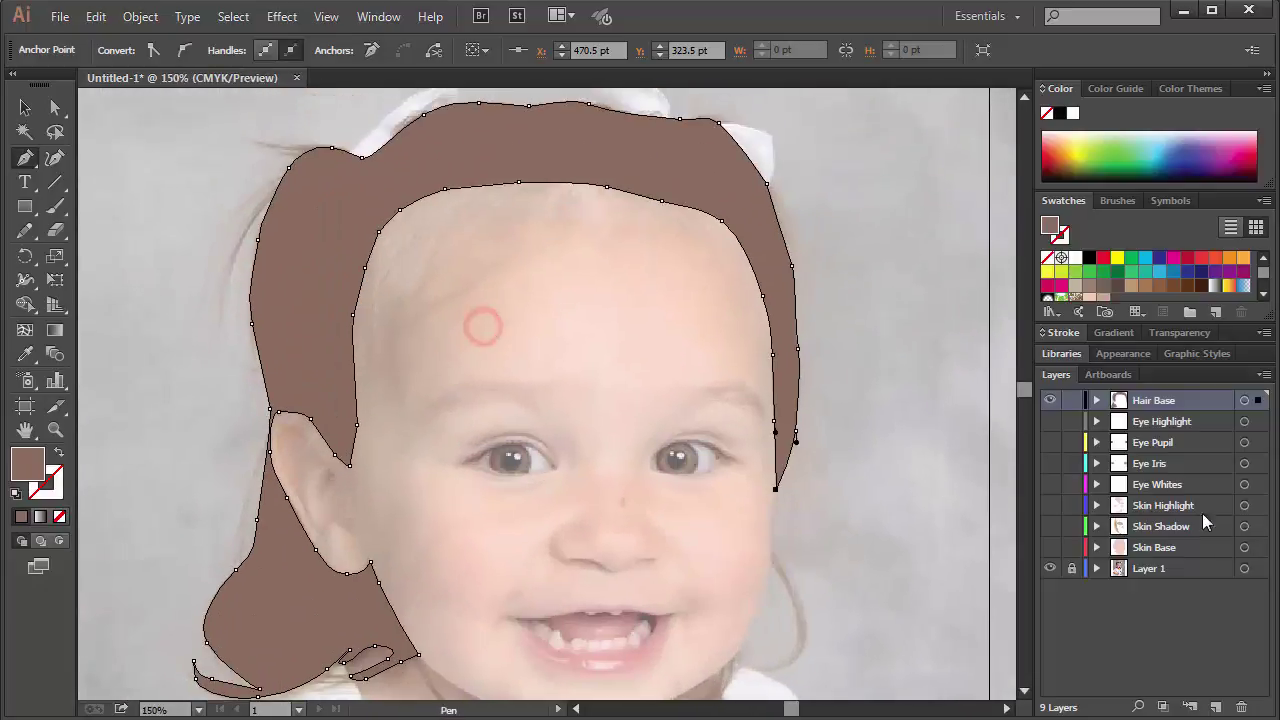
# - Hide the Hair Base layer and add a new top layer named Hair Highlight
pyautogui.click(1050, 400)
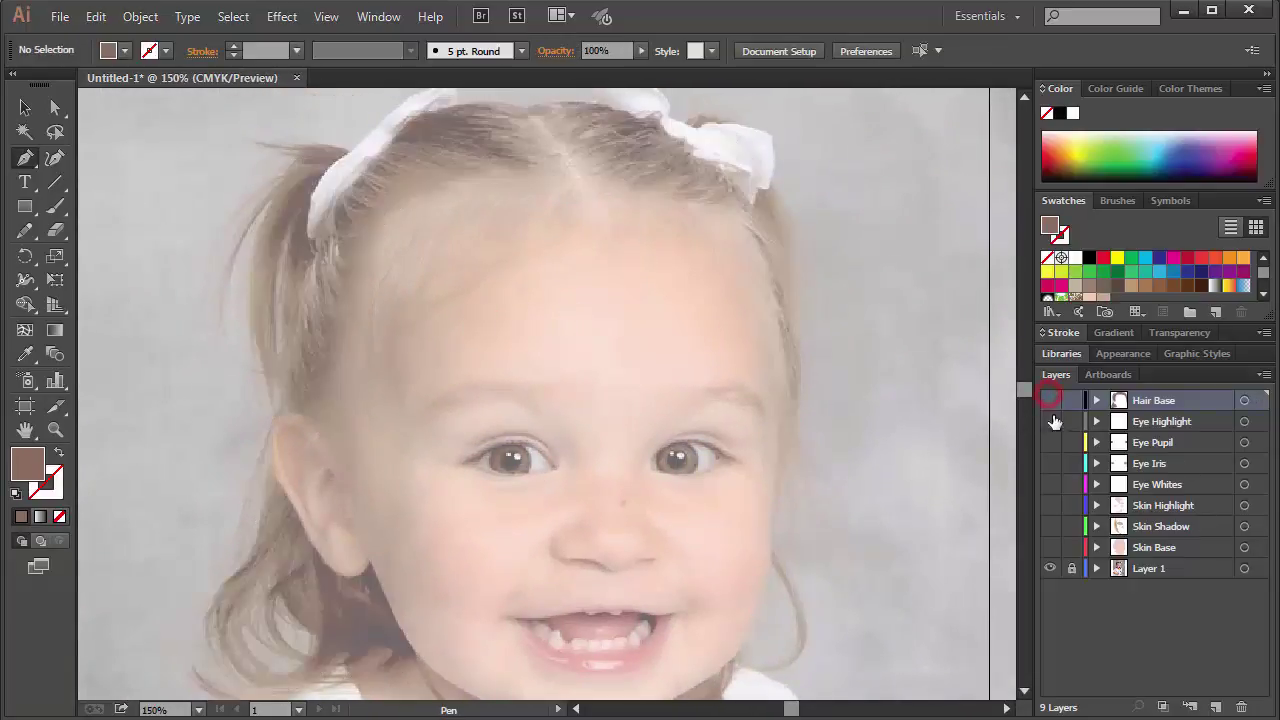
pyautogui.click(1218, 706)
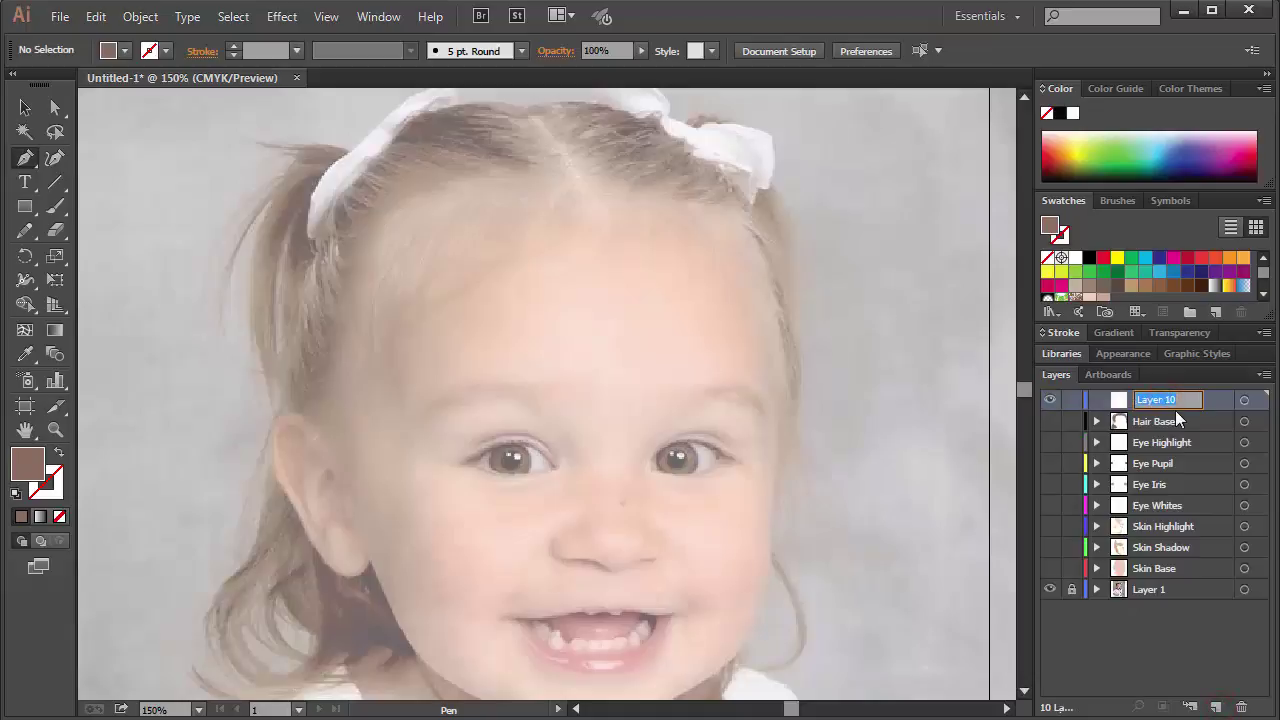
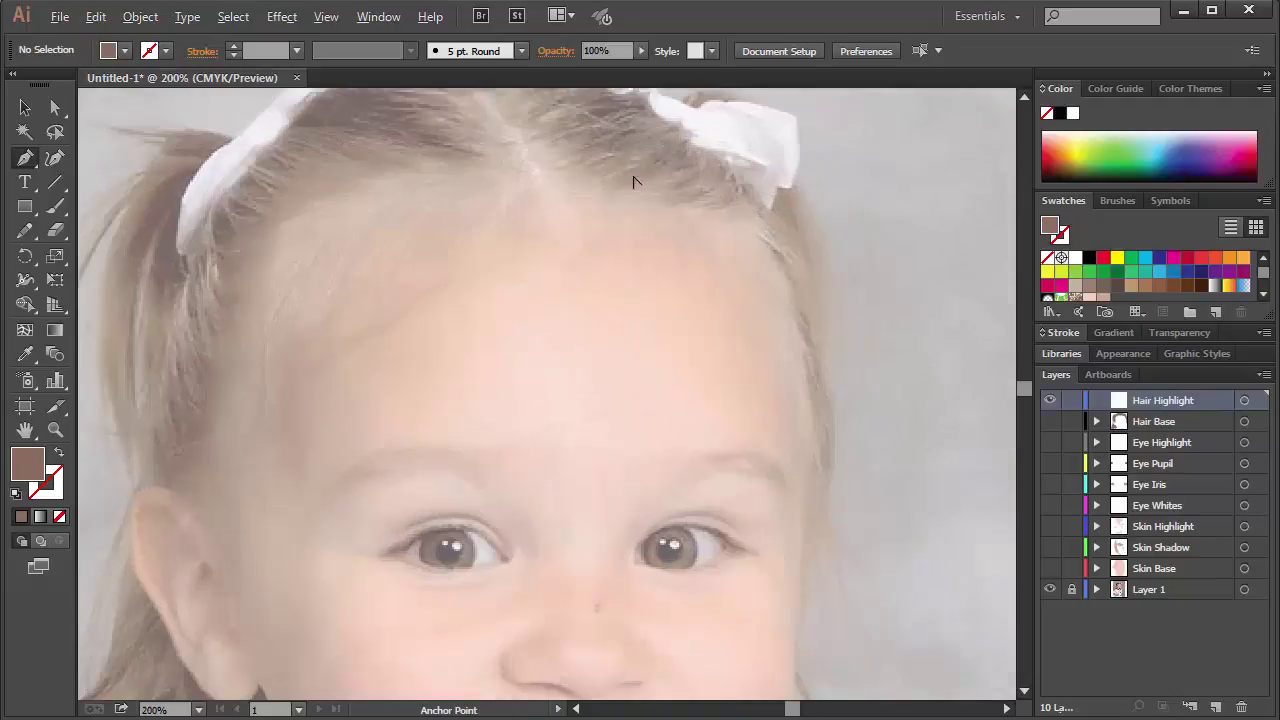
# - Sample the light brown hair colour just right of the parting as the fill for the highlights
pyautogui.hotkey('ctrl', '+')
pyautogui.hotkey('ctrl', '+')
pyautogui.moveTo(591, 166); pyautogui.dragTo(517, 320)
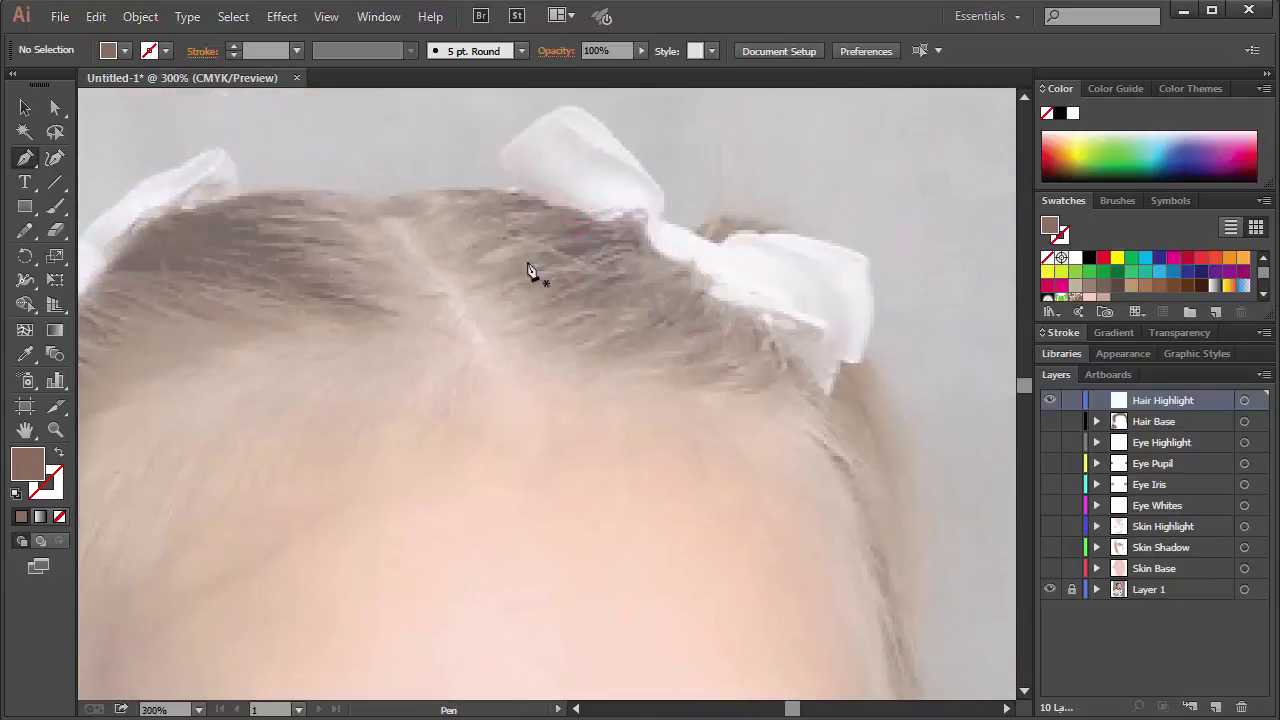
pyautogui.press('i')
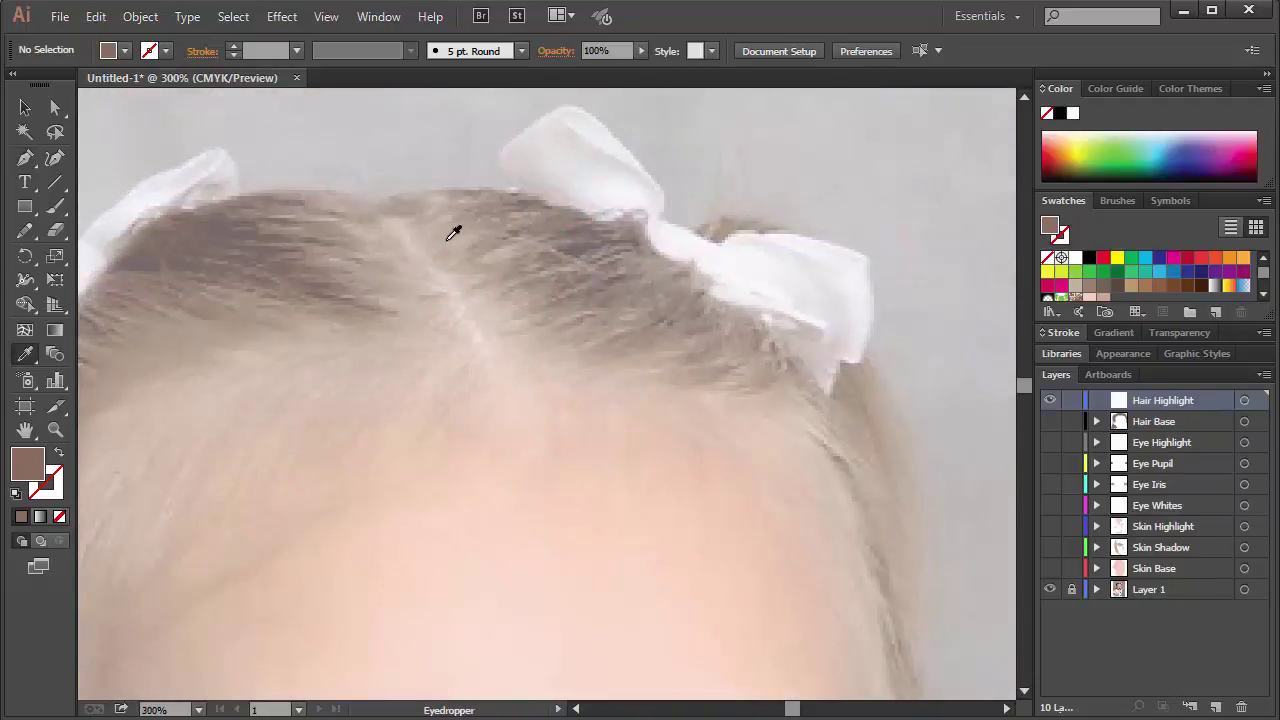
pyautogui.click(458, 236)
pyautogui.press('p')
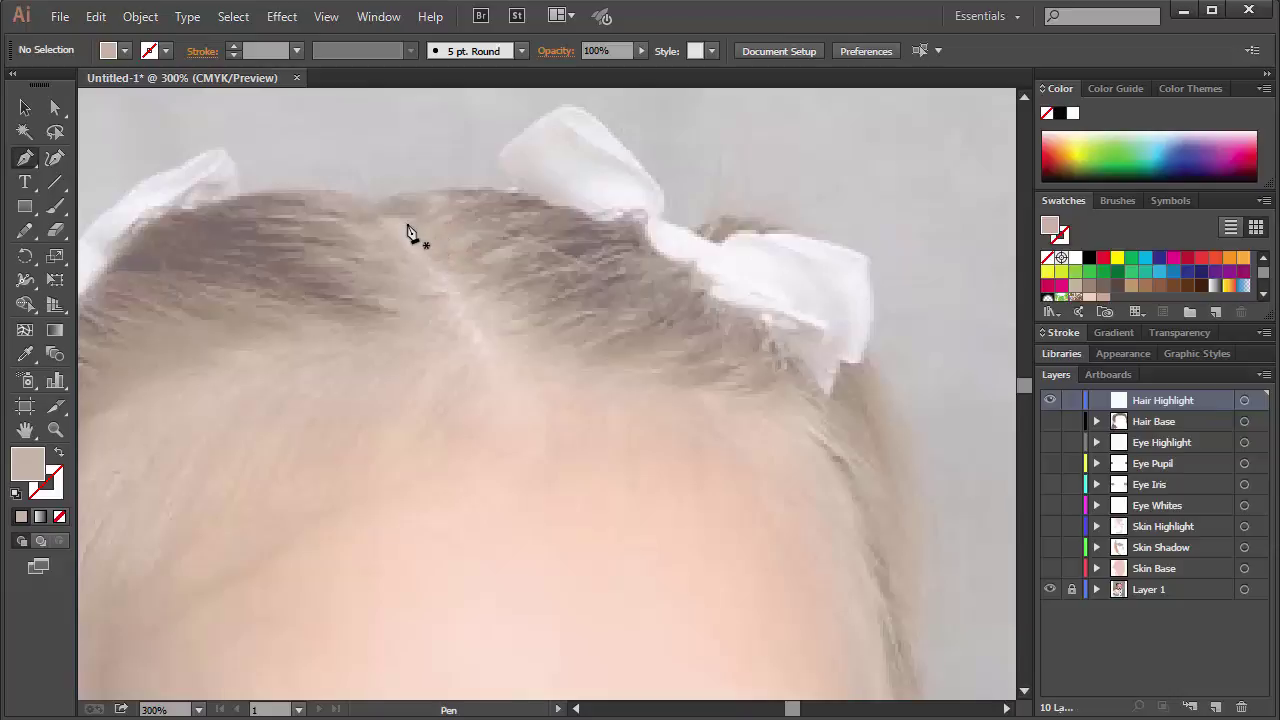
# - Trace the smooth edge of a hair highlight down the right side of the parting and around its lower end
pyautogui.click(406, 219)
pyautogui.click(431, 255)
pyautogui.click(470, 297)
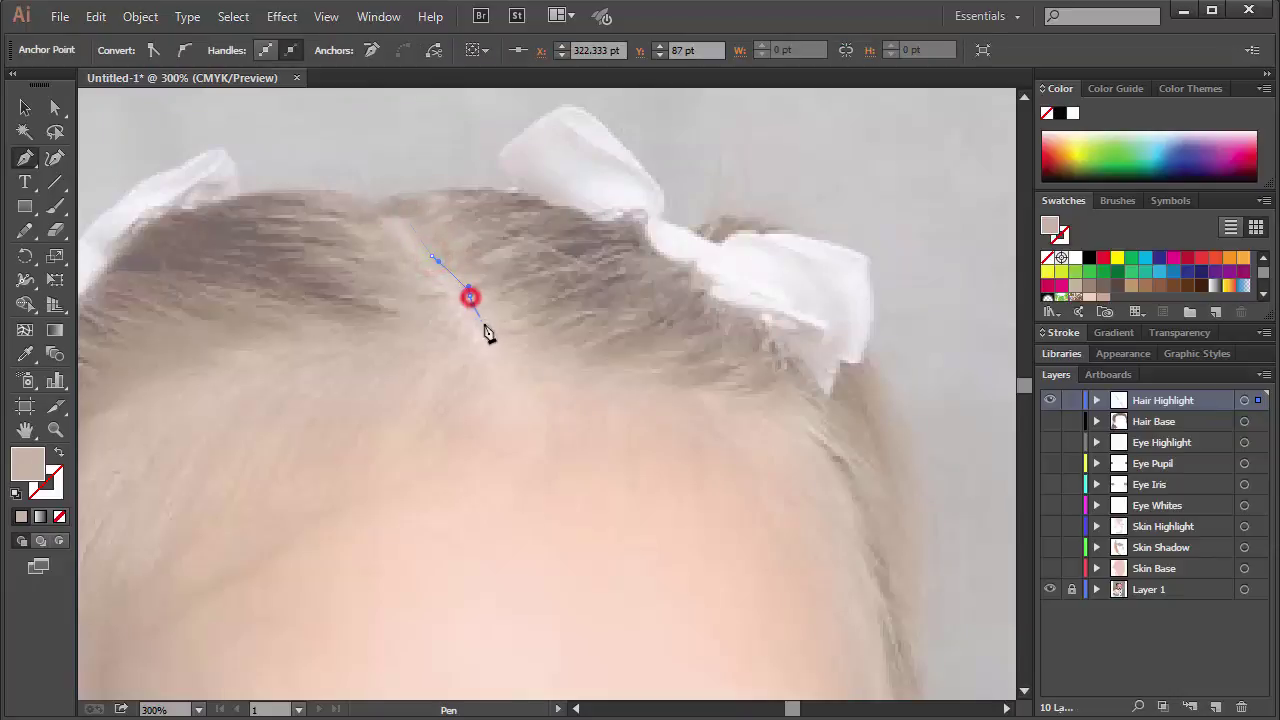
pyautogui.click(488, 330)
pyautogui.click(513, 336)
pyautogui.click(540, 312)
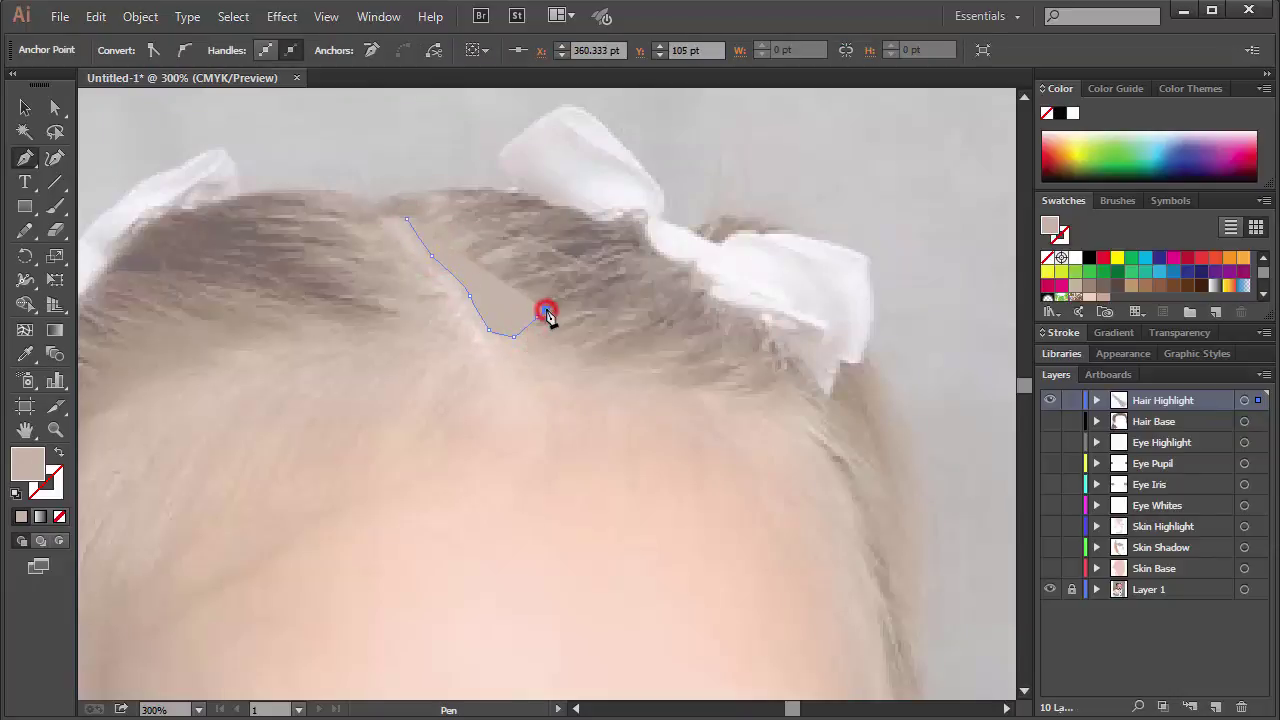
# - Trace jagged strand tips up the outer side of the right parting highlight, close the shape and keep it filled without a stroke
pyautogui.hotkey('shift', 'x')
pyautogui.moveTo(516, 309)
pyautogui.mouseDown()
pyautogui.moveTo(533, 296)
pyautogui.moveTo(500, 285)
pyautogui.moveTo(528, 263)
pyautogui.moveTo(491, 277)
pyautogui.moveTo(514, 243)
pyautogui.moveTo(477, 262)
pyautogui.moveTo(466, 251)
pyautogui.moveTo(482, 222)
pyautogui.mouseUp()
pyautogui.moveTo(477, 214); pyautogui.dragTo(440, 232)
pyautogui.moveTo(426, 220)
pyautogui.mouseDown()
pyautogui.moveTo(437, 234)
pyautogui.moveTo(449, 214)
pyautogui.moveTo(392, 222)
pyautogui.moveTo(466, 240)
pyautogui.mouseUp()
pyautogui.hotkey('shift', 'x')
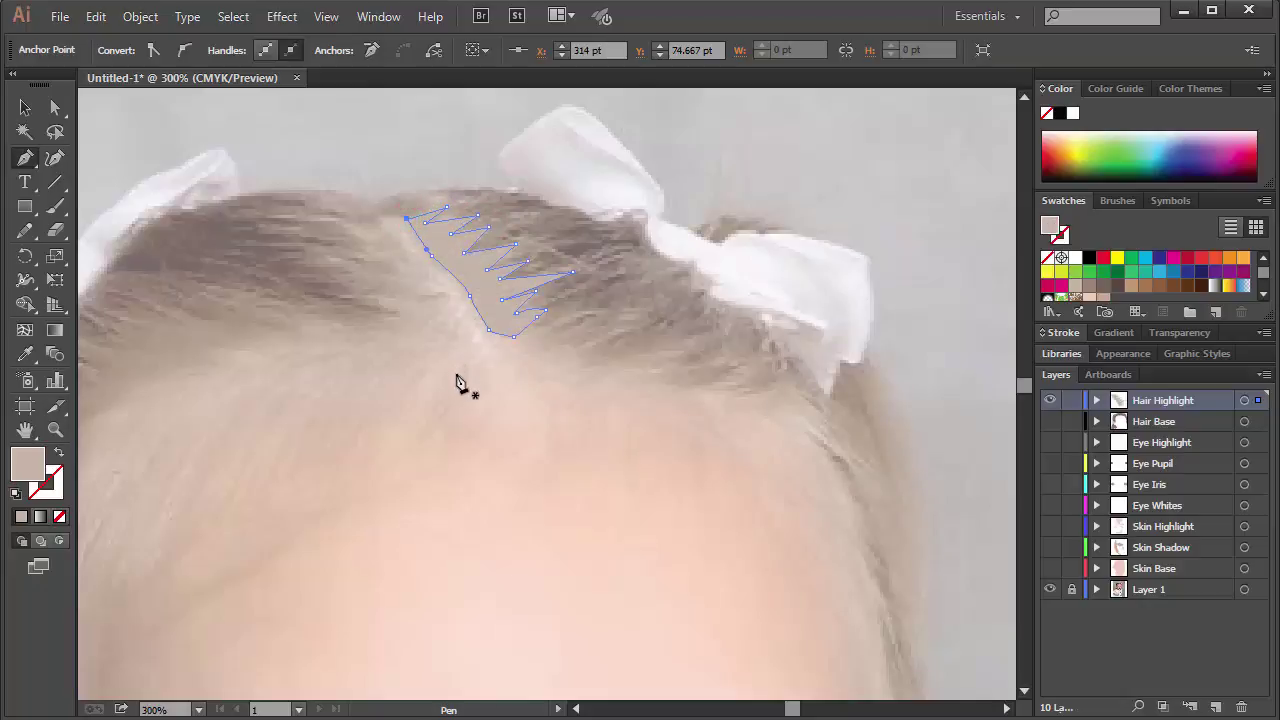
pyautogui.keyDown('ctrl'); pyautogui.click(456, 380); pyautogui.keyUp('ctrl')
# - Draw a closed hair highlight left of the parting, with jagged strand tips pointing toward the left bow
pyautogui.moveTo(451, 331)
pyautogui.mouseDown()
pyautogui.moveTo(383, 331)
pyautogui.moveTo(397, 326)
pyautogui.moveTo(362, 306)
pyautogui.moveTo(380, 297)
pyautogui.moveTo(297, 283)
pyautogui.moveTo(362, 276)
pyautogui.moveTo(300, 266)
pyautogui.mouseUp()
pyautogui.click(285, 261)
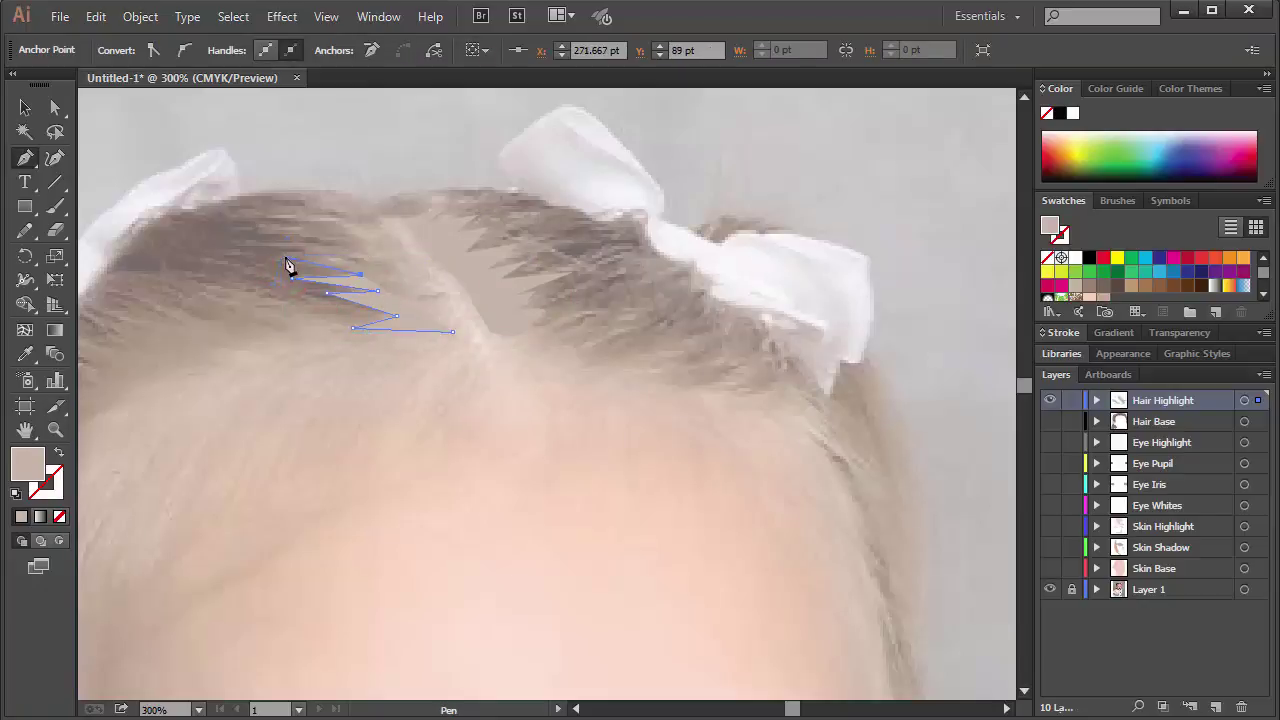
pyautogui.moveTo(366, 264); pyautogui.dragTo(228, 238)
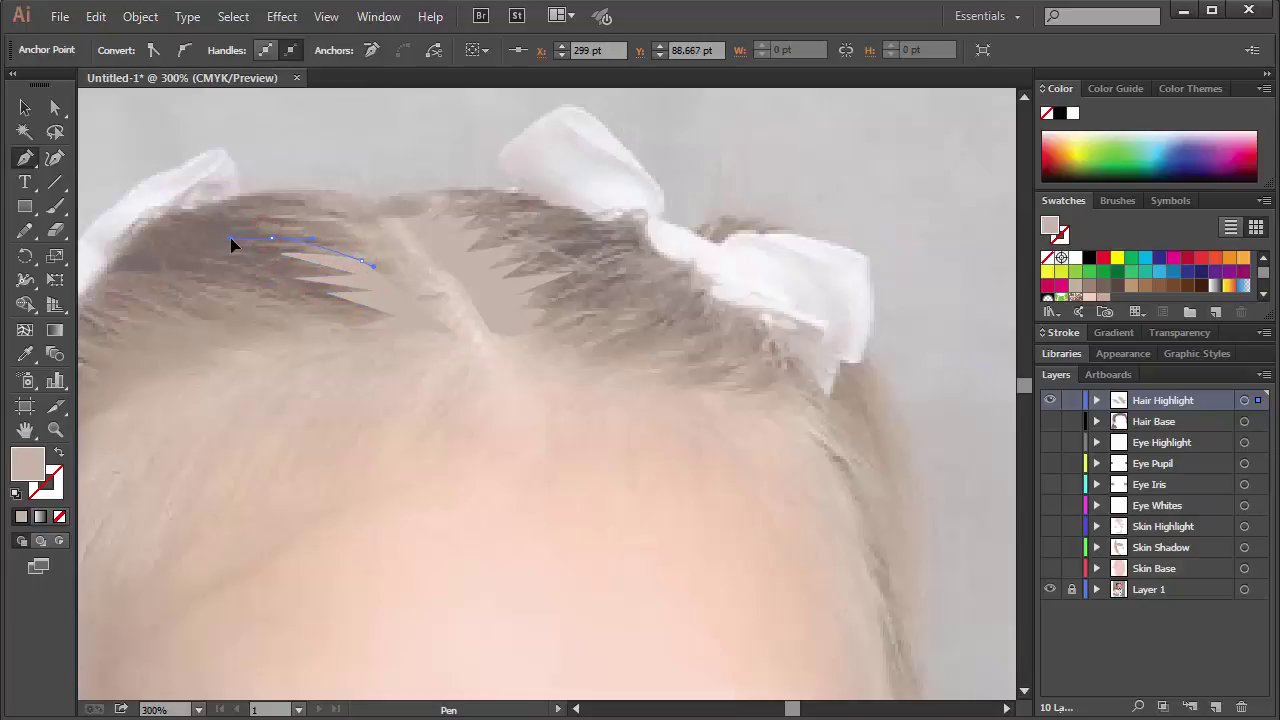
pyautogui.moveTo(366, 246); pyautogui.dragTo(386, 254)
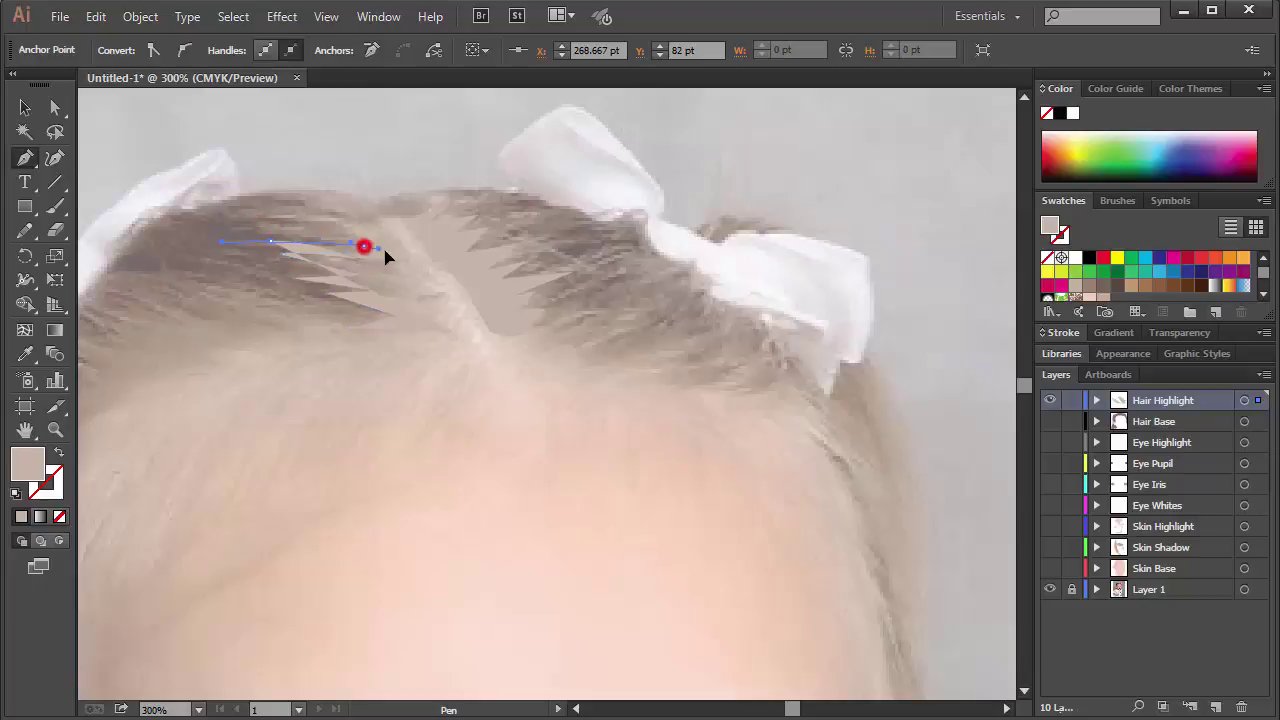
pyautogui.moveTo(233, 222); pyautogui.dragTo(255, 217)
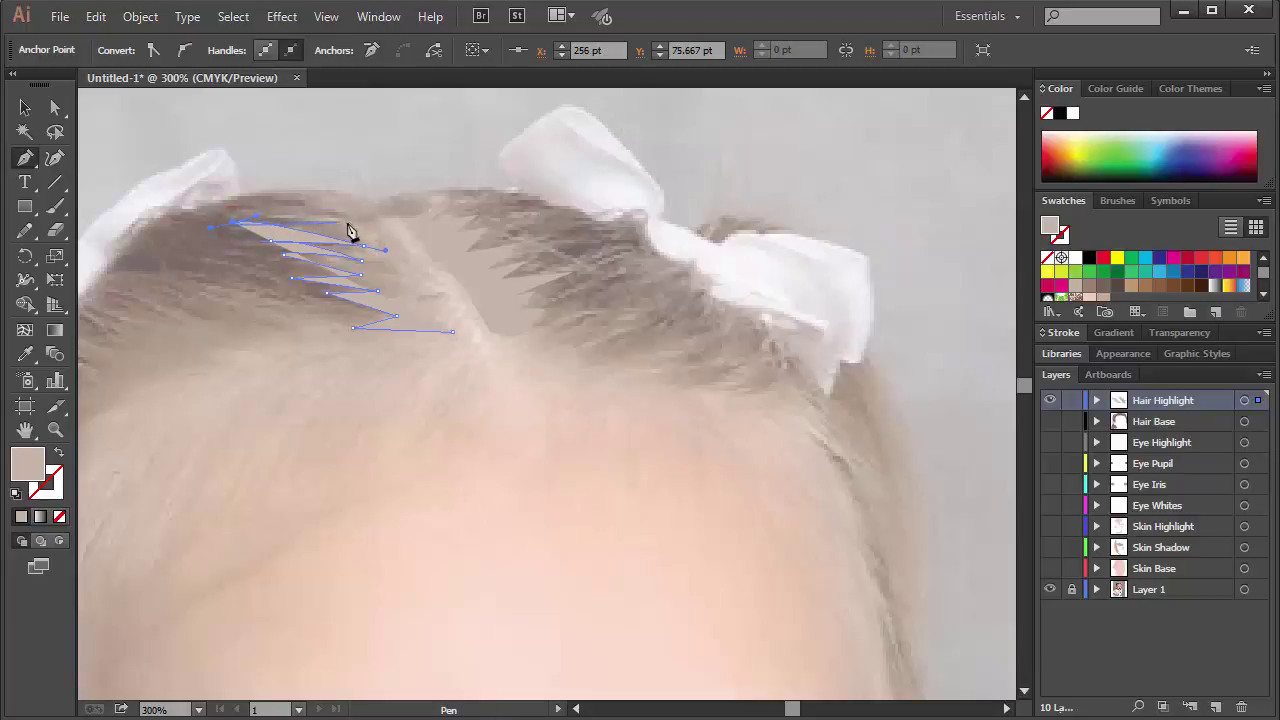
pyautogui.moveTo(349, 221); pyautogui.dragTo(364, 226)
pyautogui.click(453, 332)
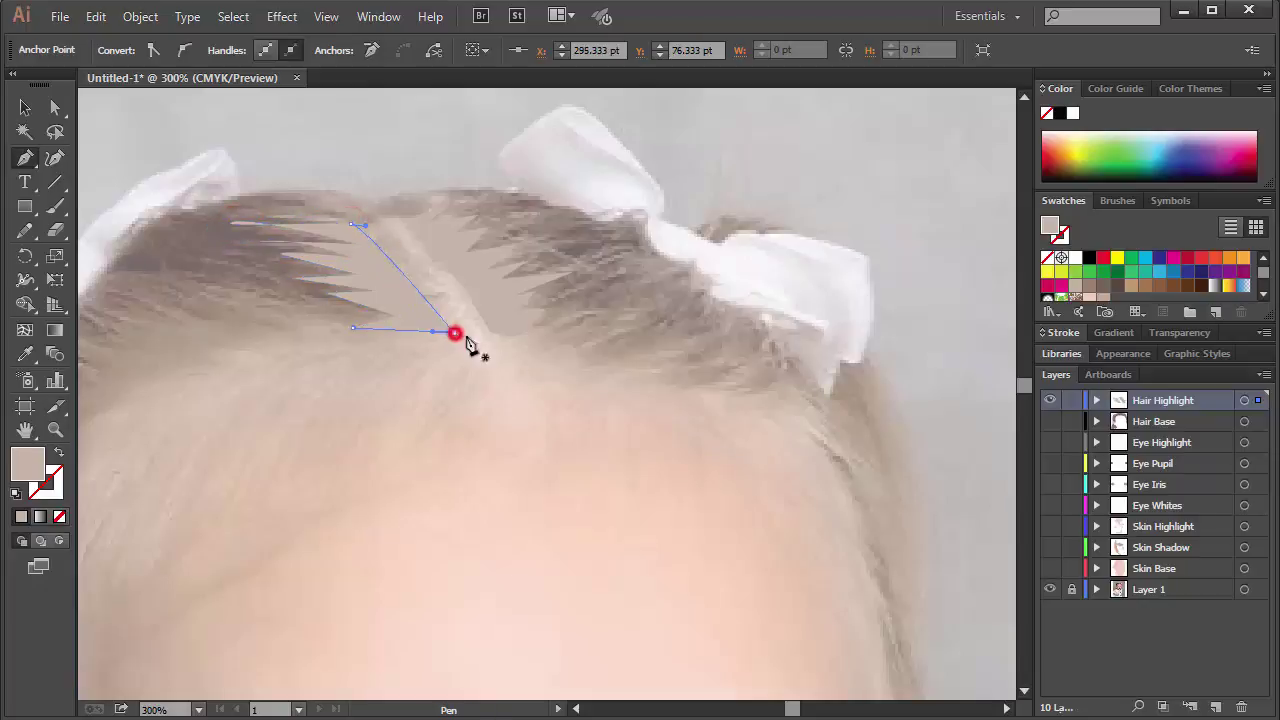
pyautogui.keyDown('ctrl'); pyautogui.click(595, 443); pyautogui.keyUp('ctrl')
# - Trace the outer edge of a hair highlight from above the left ear up to the left bow, adding the first strand tip
pyautogui.press('space')
pyautogui.moveTo(709, 411); pyautogui.dragTo(611, 337)
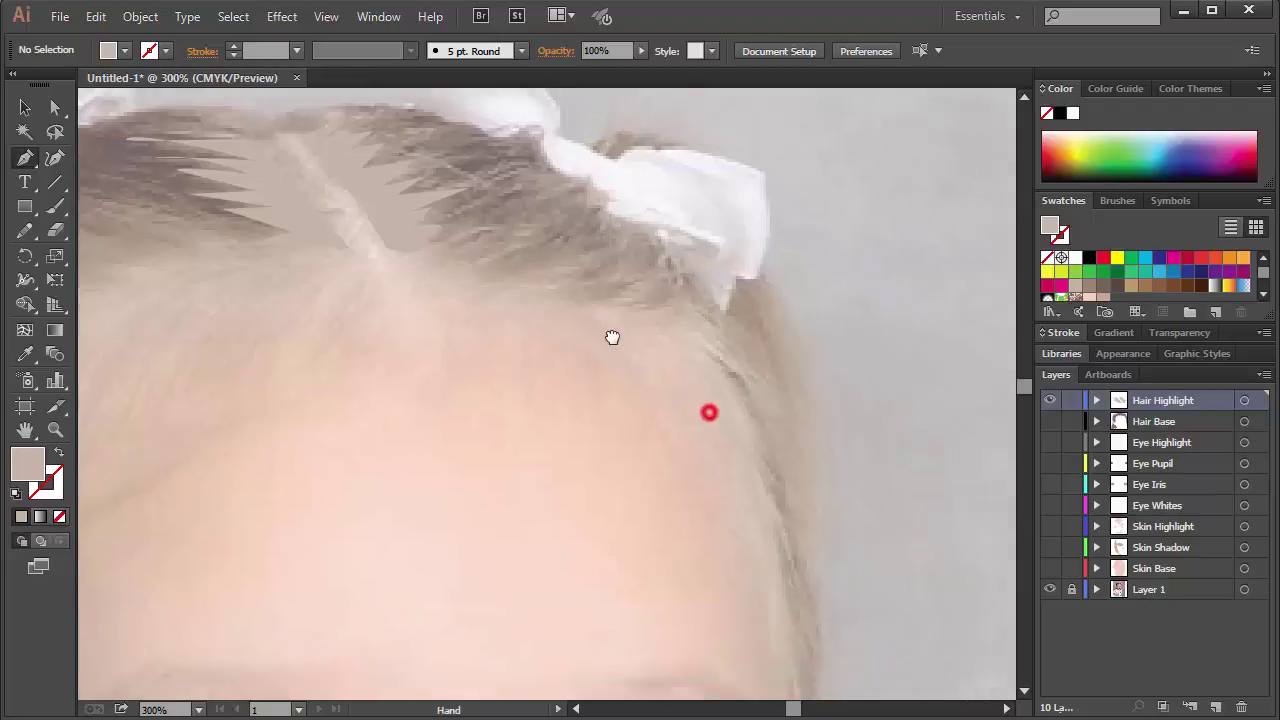
pyautogui.moveTo(331, 343); pyautogui.dragTo(627, 360)
pyautogui.moveTo(525, 347); pyautogui.dragTo(579, 305)
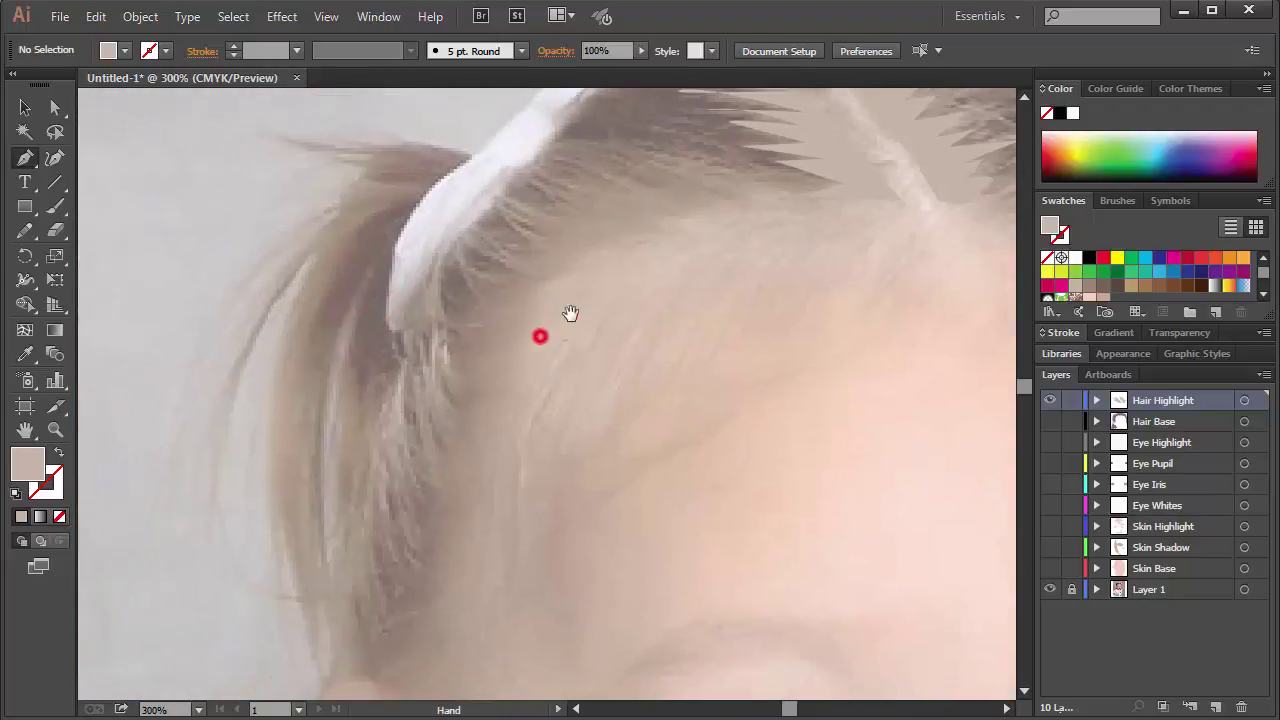
pyautogui.click(377, 583)
pyautogui.click(356, 518)
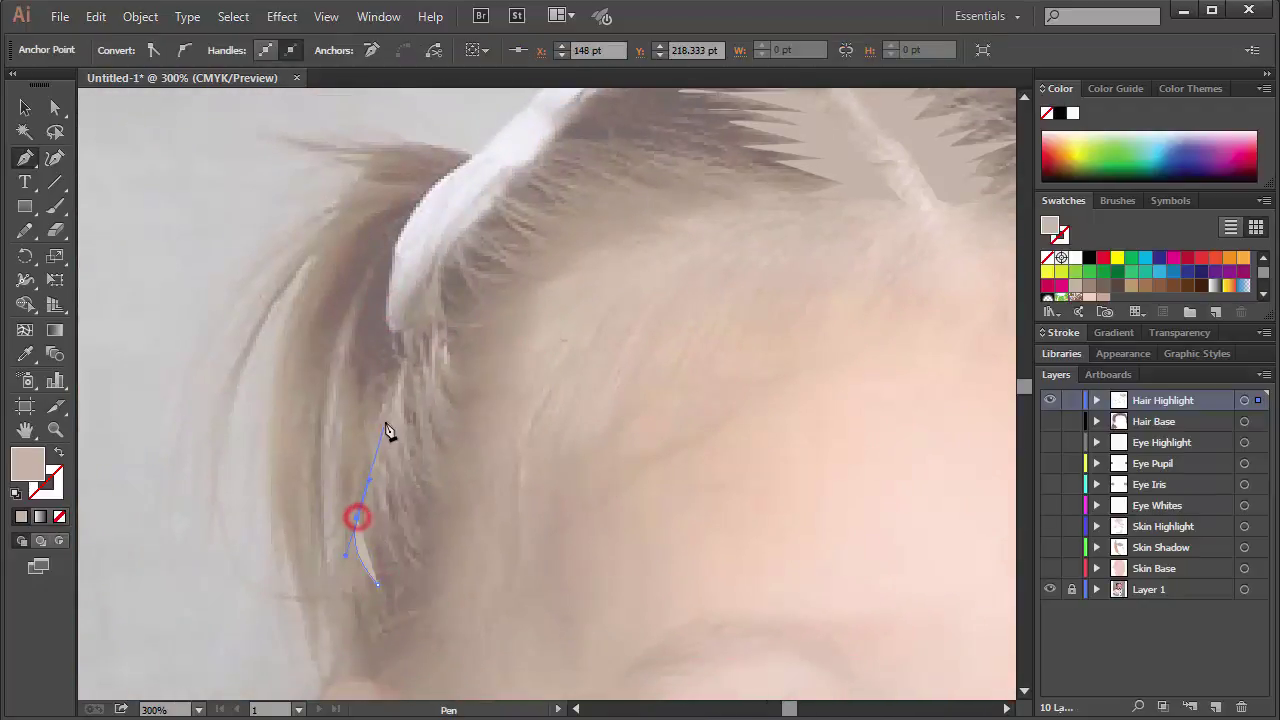
pyautogui.click(386, 420)
pyautogui.click(413, 343)
pyautogui.moveTo(409, 297); pyautogui.dragTo(453, 391)
pyautogui.click(434, 277)
# - Trace jagged strand tips down the upper inner side of the highlight below the left bow, showing the path as stroke only
pyautogui.moveTo(428, 348); pyautogui.dragTo(448, 440)
pyautogui.hotkey('shift', 'x')
pyautogui.click(448, 440)
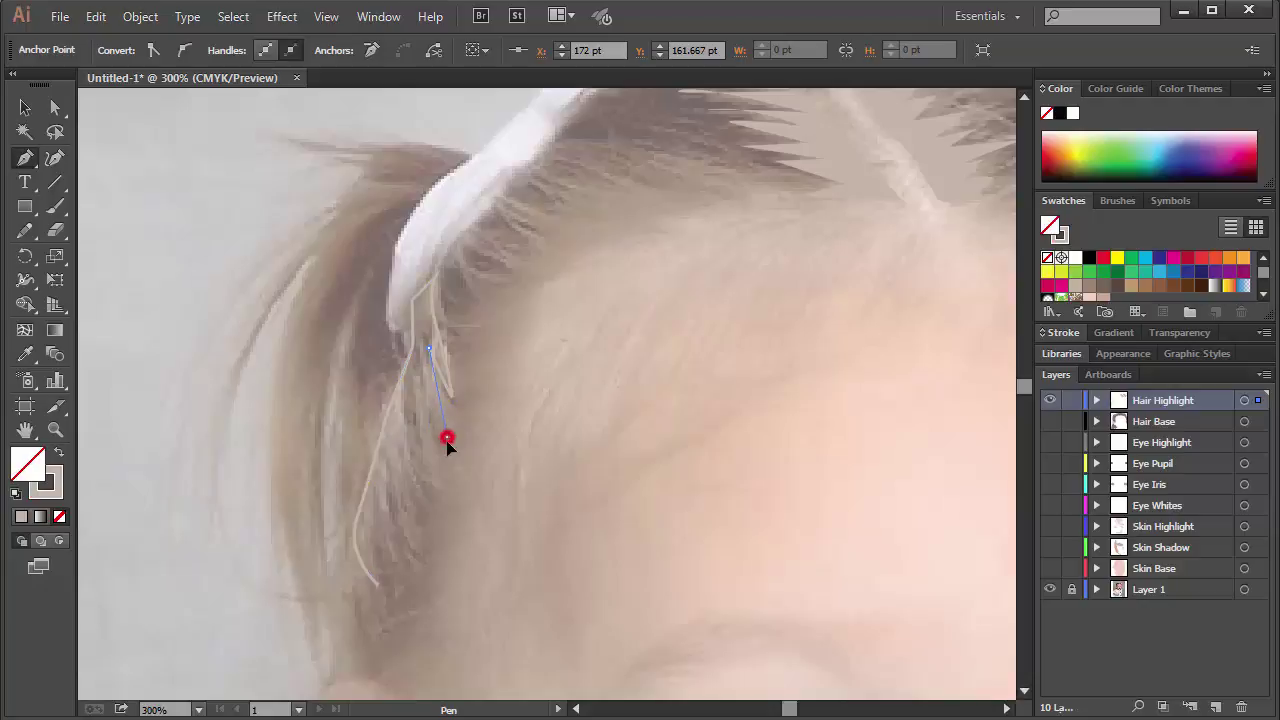
pyautogui.moveTo(414, 381); pyautogui.dragTo(426, 488)
pyautogui.click(437, 492)
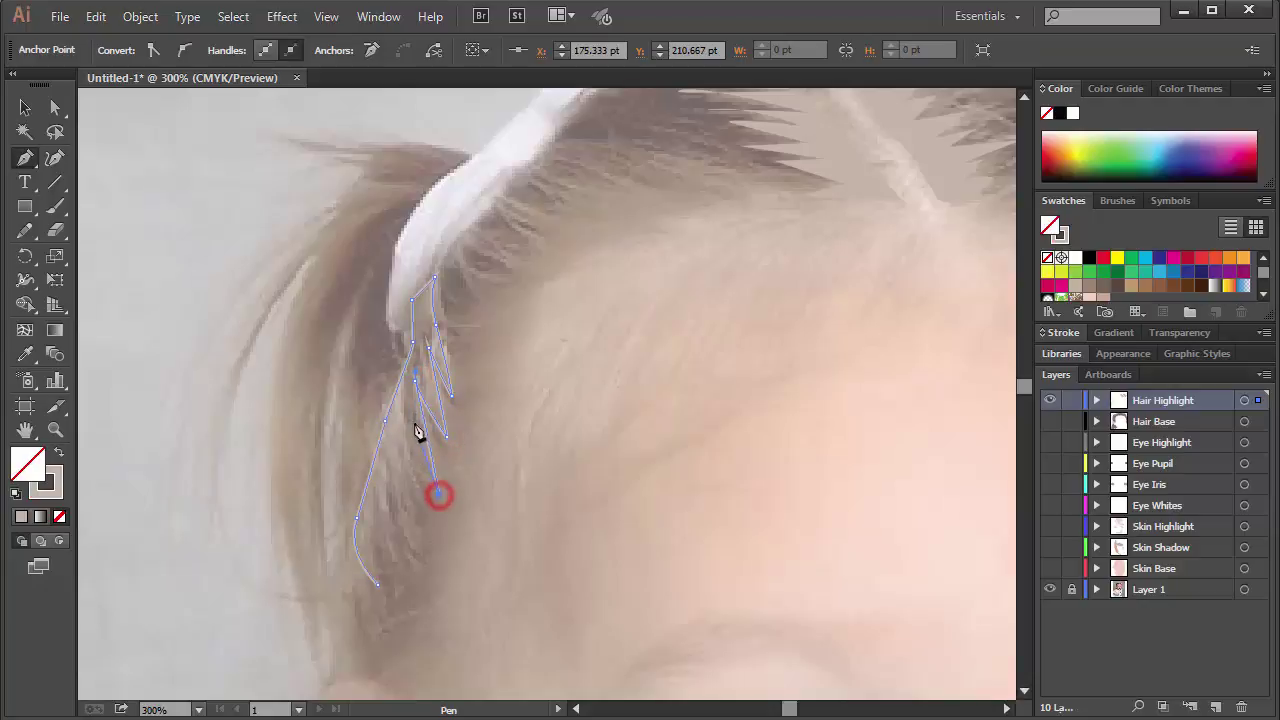
pyautogui.moveTo(405, 409); pyautogui.dragTo(424, 509)
pyautogui.click(425, 506)
pyautogui.moveTo(397, 429); pyautogui.dragTo(418, 527)
pyautogui.click(418, 527)
# - Trace the lowest strand tips of the highlight above the left ear, close the shape and restore its fill without a stroke
pyautogui.moveTo(384, 458); pyautogui.dragTo(419, 564)
pyautogui.moveTo(381, 481); pyautogui.dragTo(402, 582)
pyautogui.click(401, 579)
pyautogui.moveTo(367, 497); pyautogui.dragTo(378, 604)
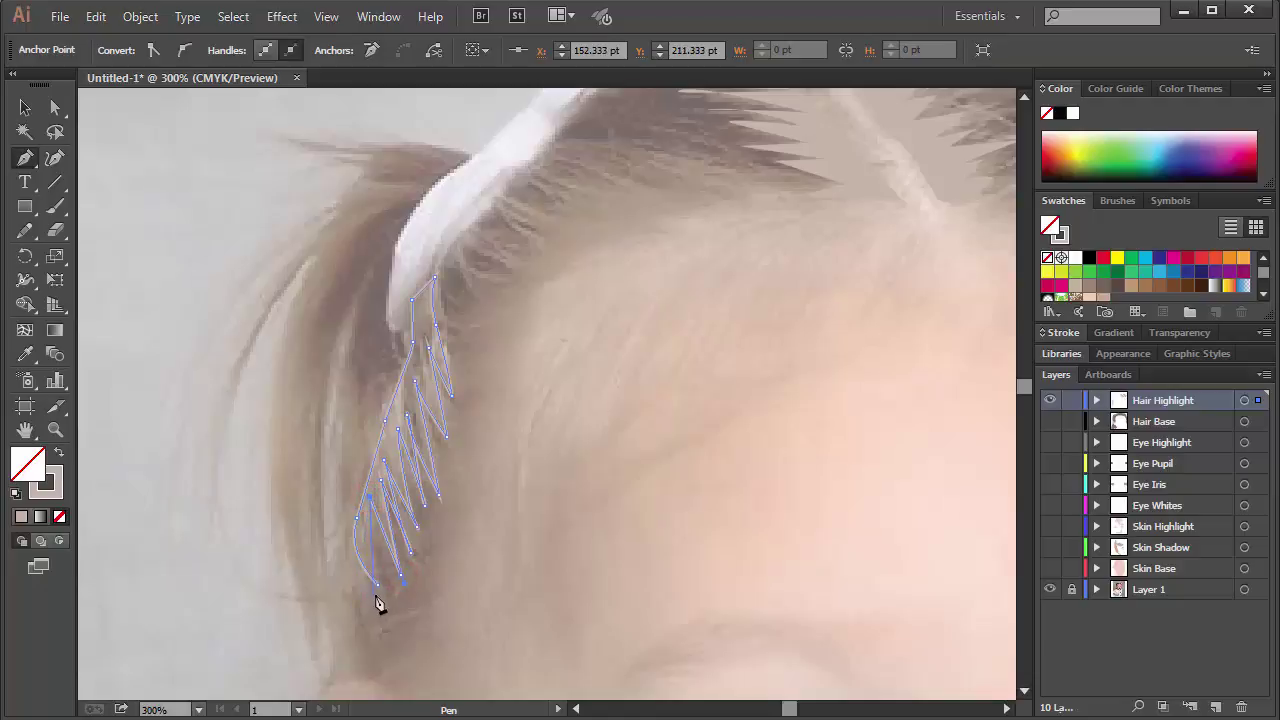
pyautogui.click(378, 585)
pyautogui.hotkey('shift', 'x')
pyautogui.keyDown('ctrl'); pyautogui.click(556, 476); pyautogui.keyUp('ctrl')
# - Add a new top layer named Lips Base, with all other artwork layers hidden so only the photo shows
pyautogui.keyDown('alt'); pyautogui.scroll(-2, 614, 460); pyautogui.keyUp('alt')
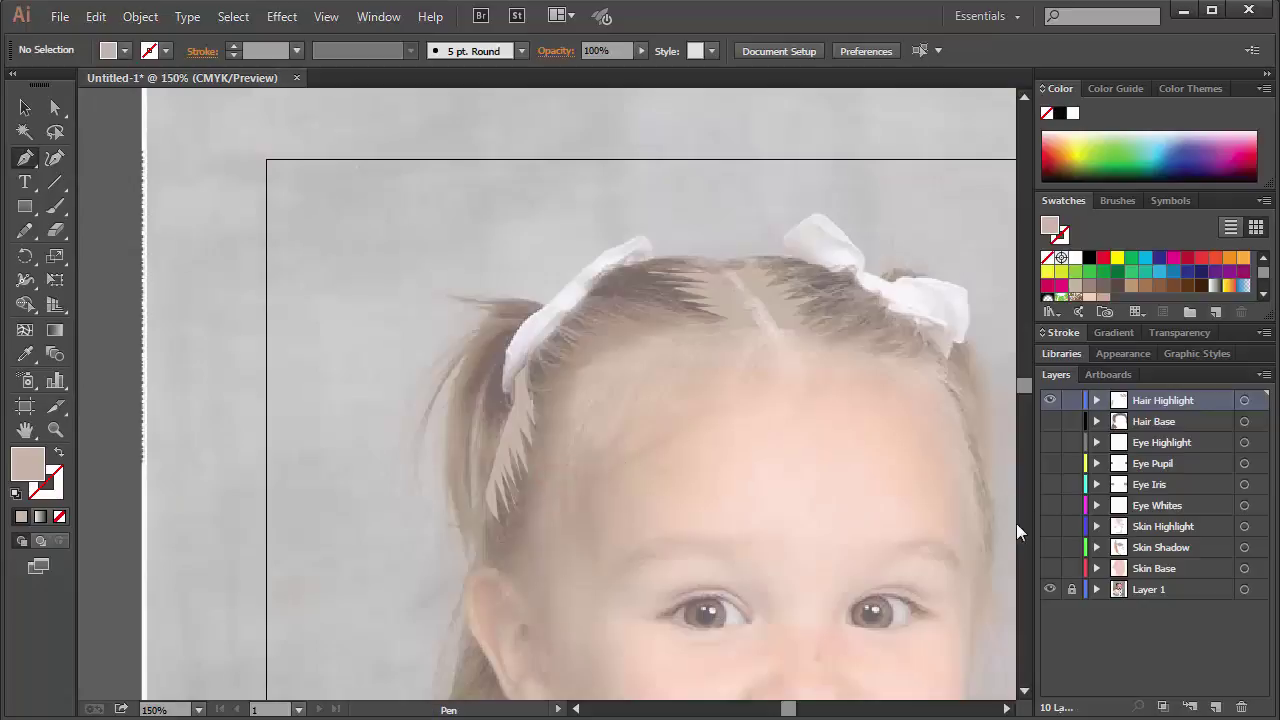
pyautogui.keyDown('alt'); pyautogui.scroll(-3, 900, 440); pyautogui.keyUp('alt')
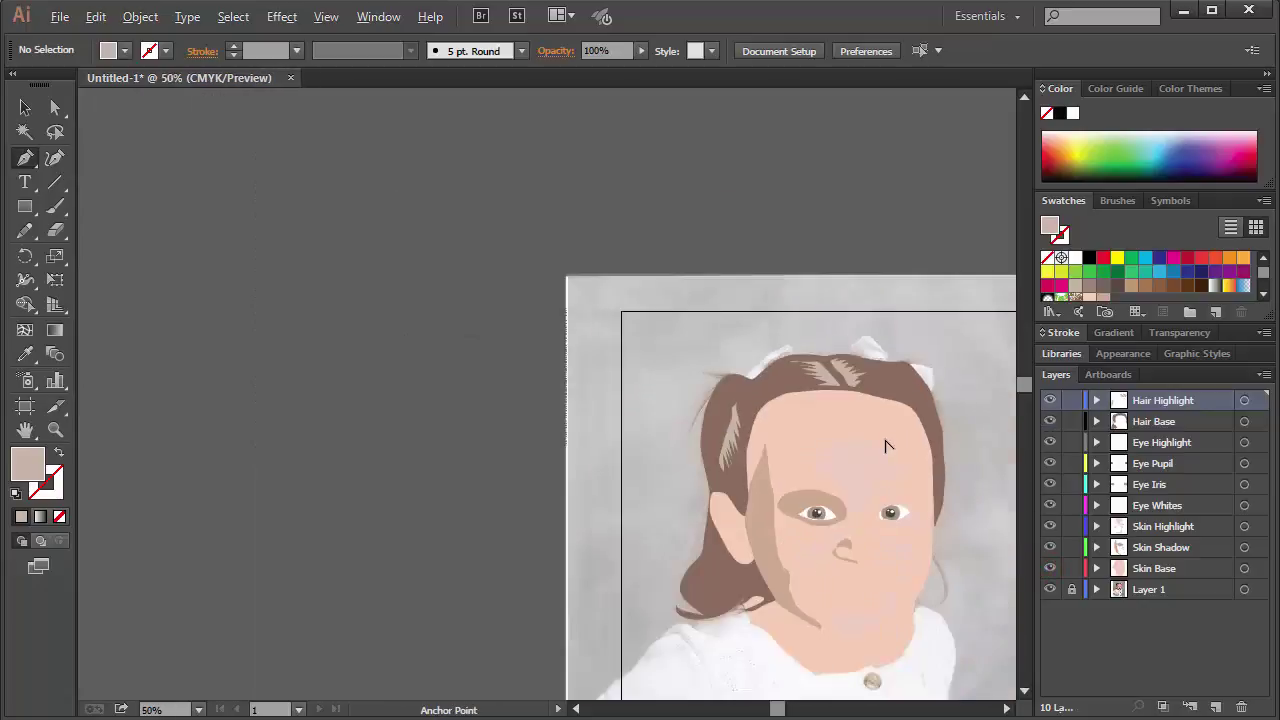
pyautogui.keyDown('alt'); pyautogui.scroll(2, 578, 392); pyautogui.keyUp('alt')
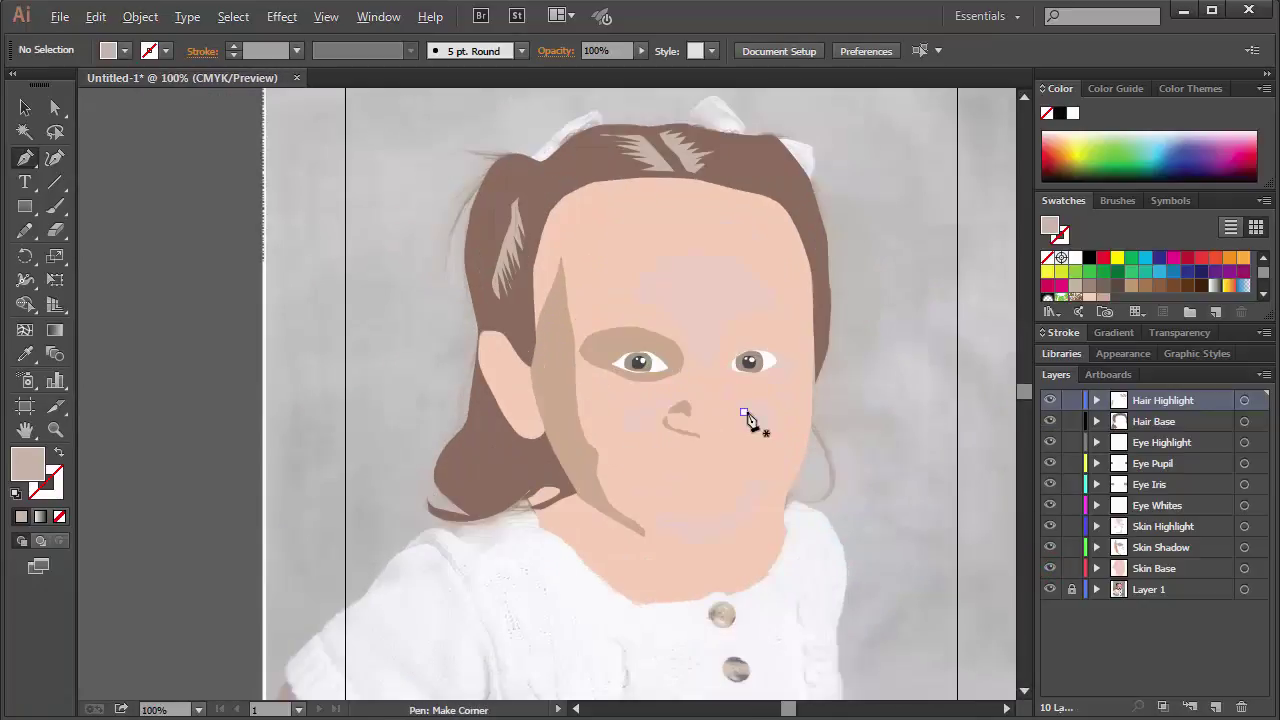
pyautogui.keyDown('alt'); pyautogui.scroll(1, 748, 420); pyautogui.keyUp('alt')
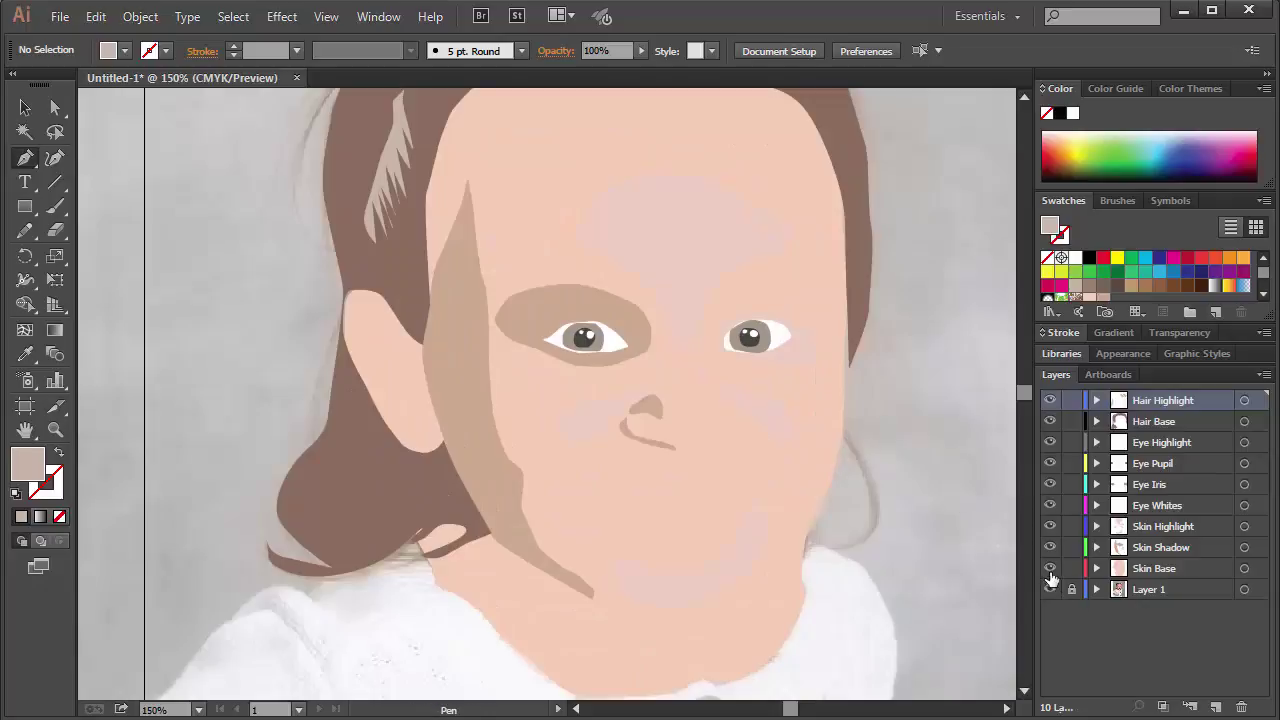
pyautogui.click(1215, 708)
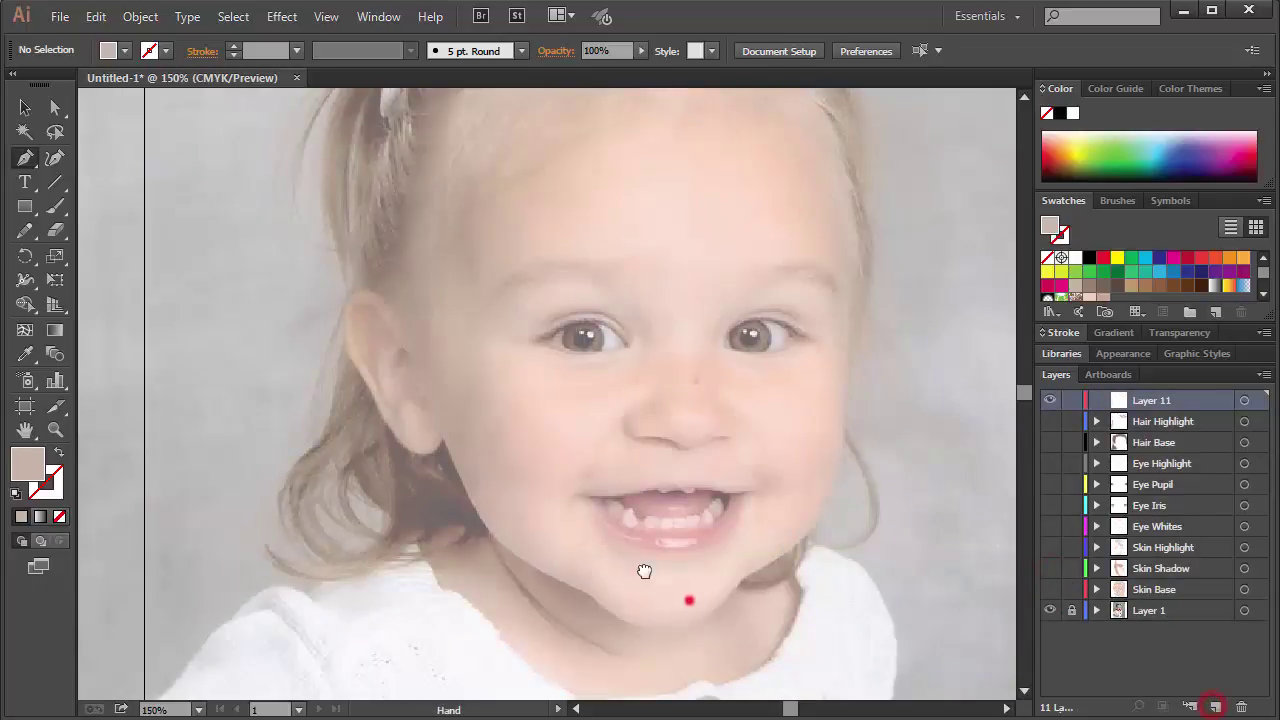
pyautogui.moveTo(686, 600); pyautogui.dragTo(588, 552)
pyautogui.doubleClick(1145, 401)
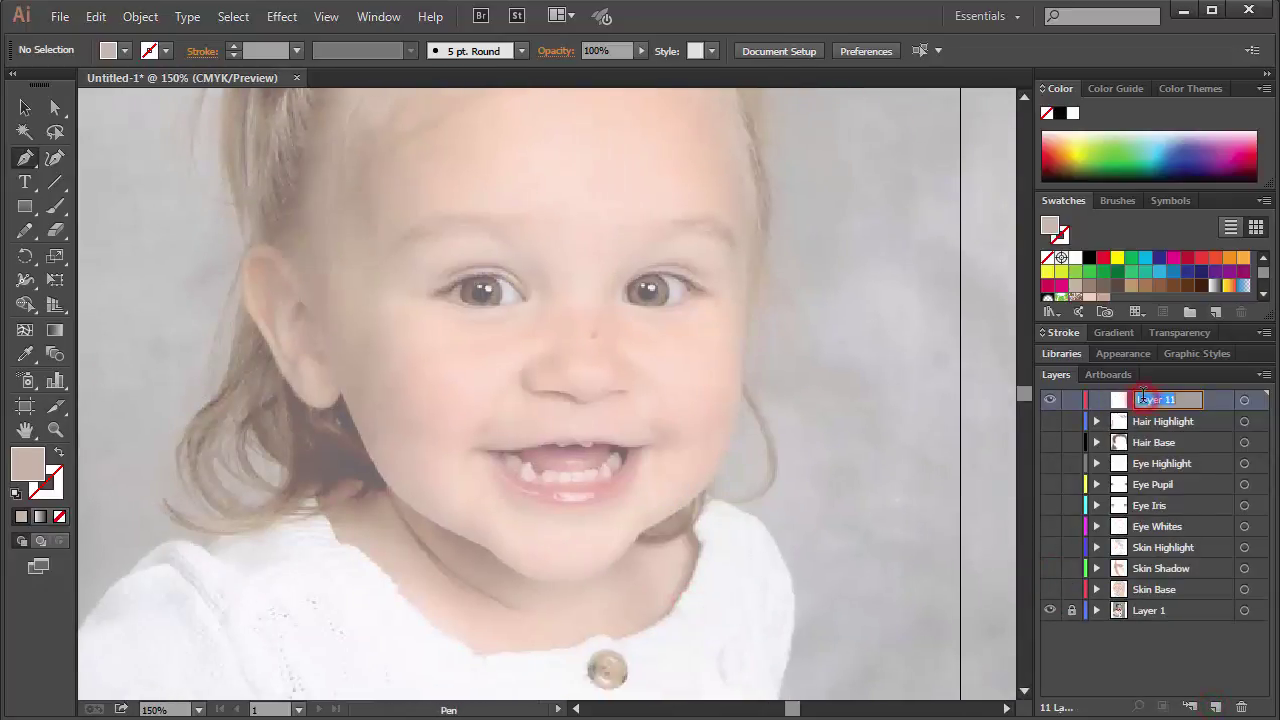
pyautogui.write('Lips Base')
pyautogui.press('Return')
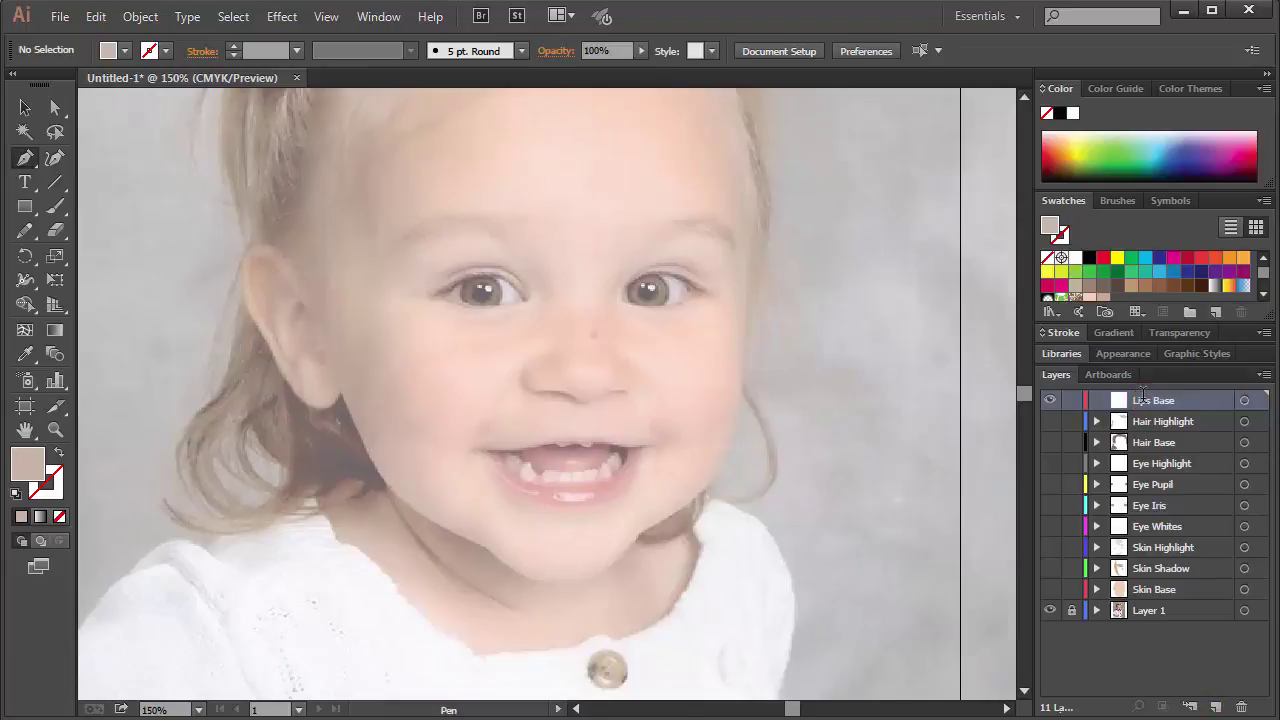
# - Start the lips outline at the left mouth corner and fill it with pink sampled from the lower lip
pyautogui.scroll(2, 535, 493)
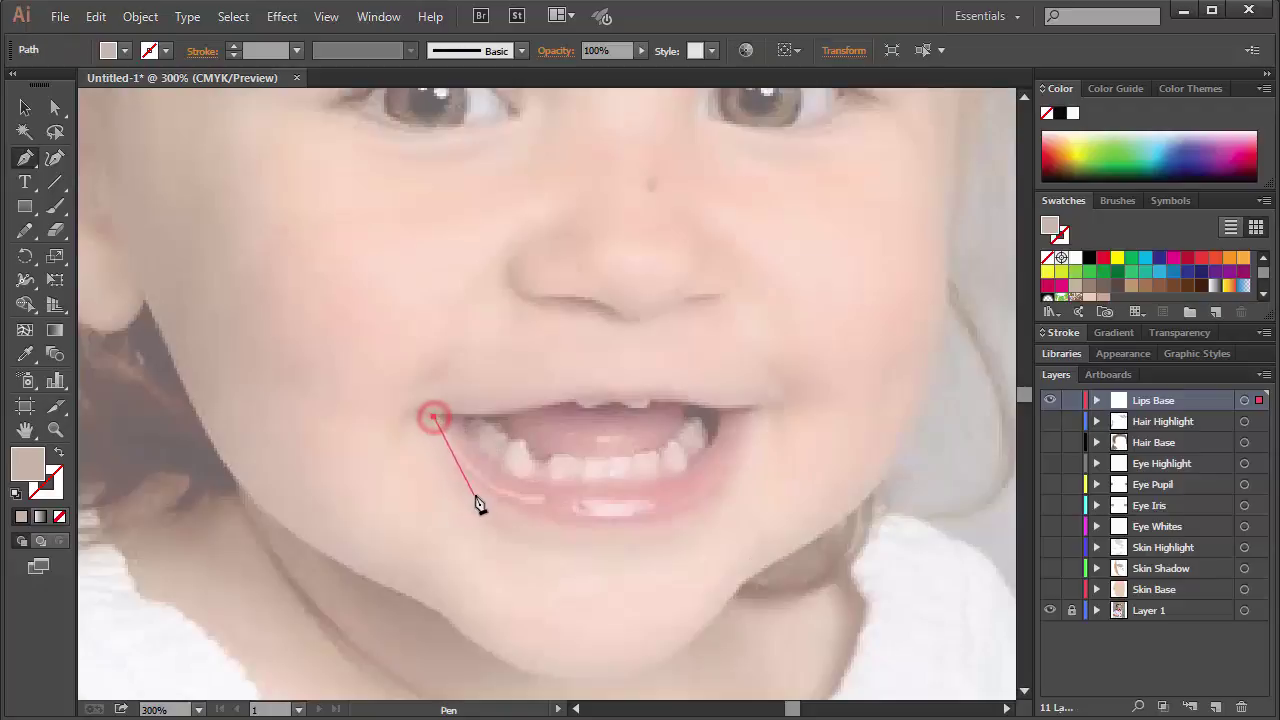
pyautogui.moveTo(487, 494); pyautogui.dragTo(611, 533)
pyautogui.press('i')
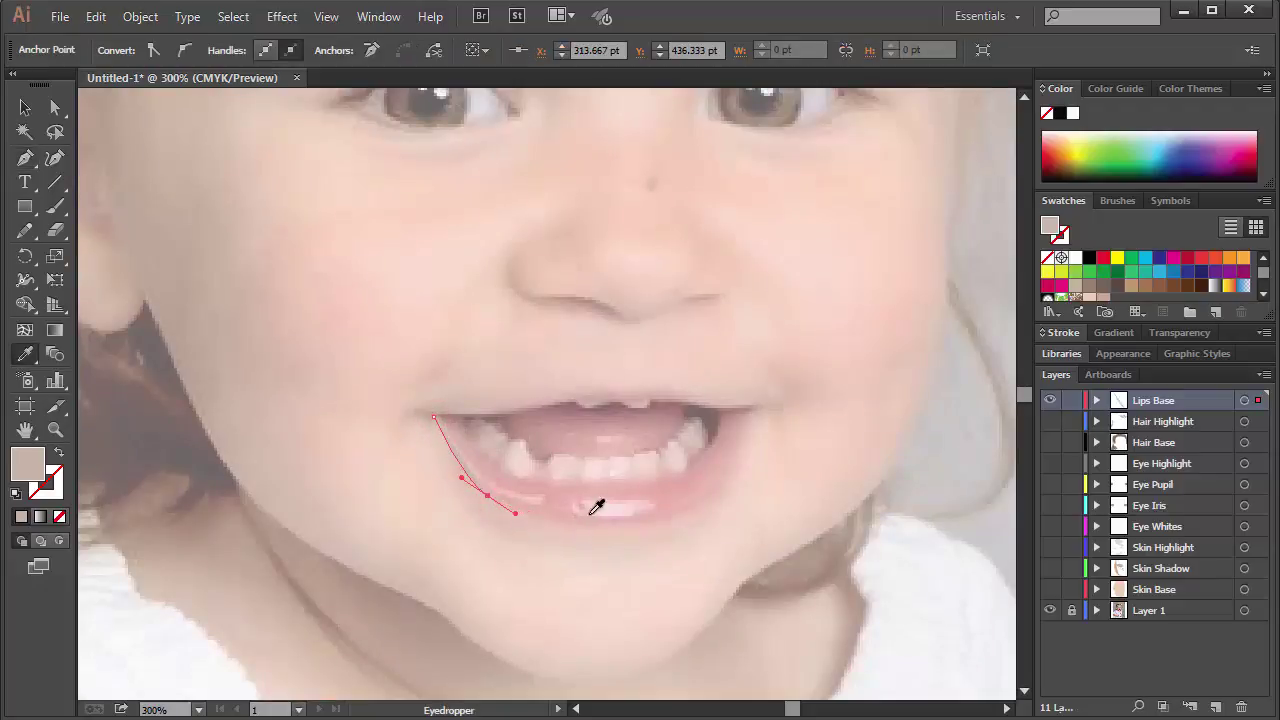
pyautogui.click(659, 489)
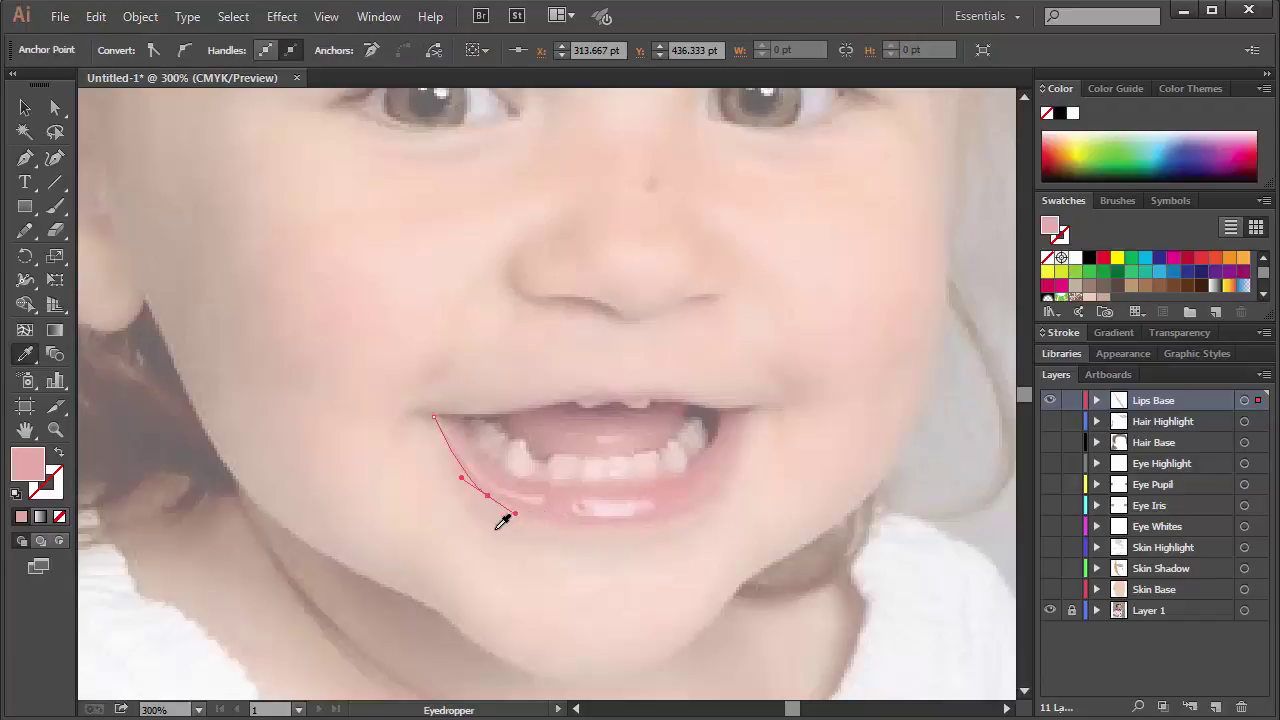
pyautogui.press('p')
pyautogui.click(573, 523)
pyautogui.hotkey('ctrl', 'z')
pyautogui.hotkey('ctrl', 'z')
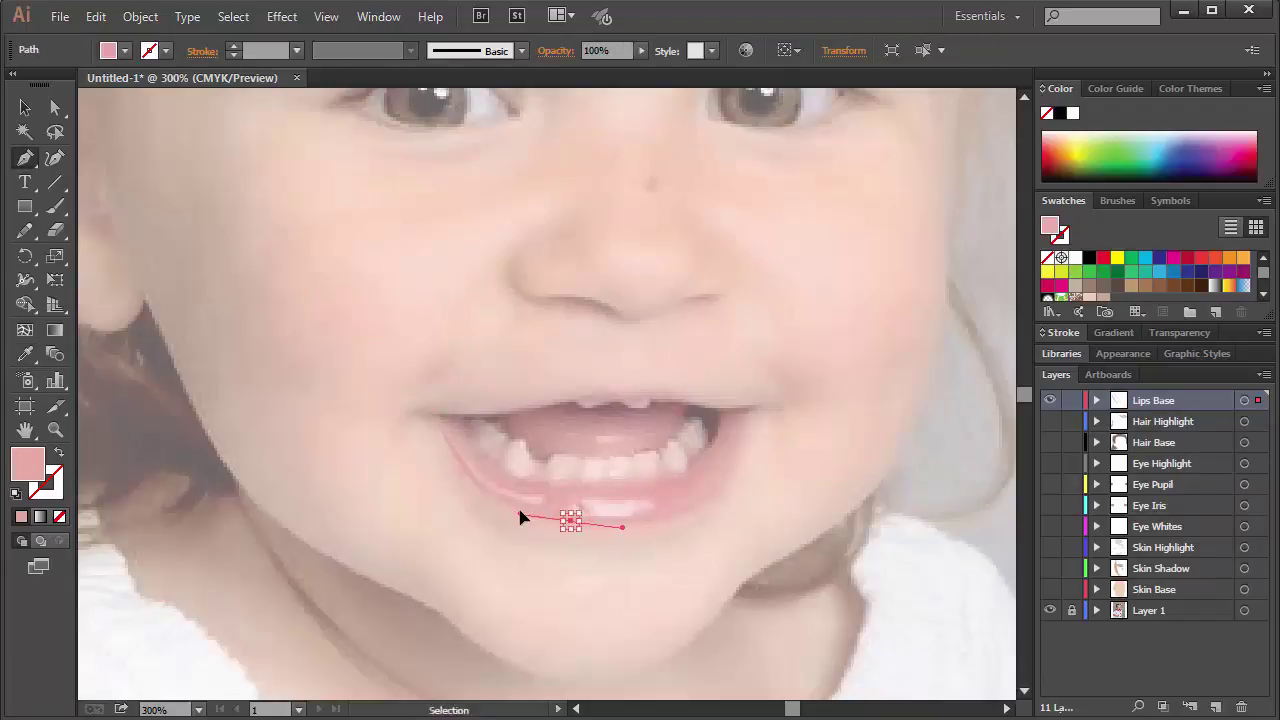
# - Continue the lips outline along the lower lip, around the right mouth corner and back across the upper lip, closing the shape
pyautogui.click(487, 497)
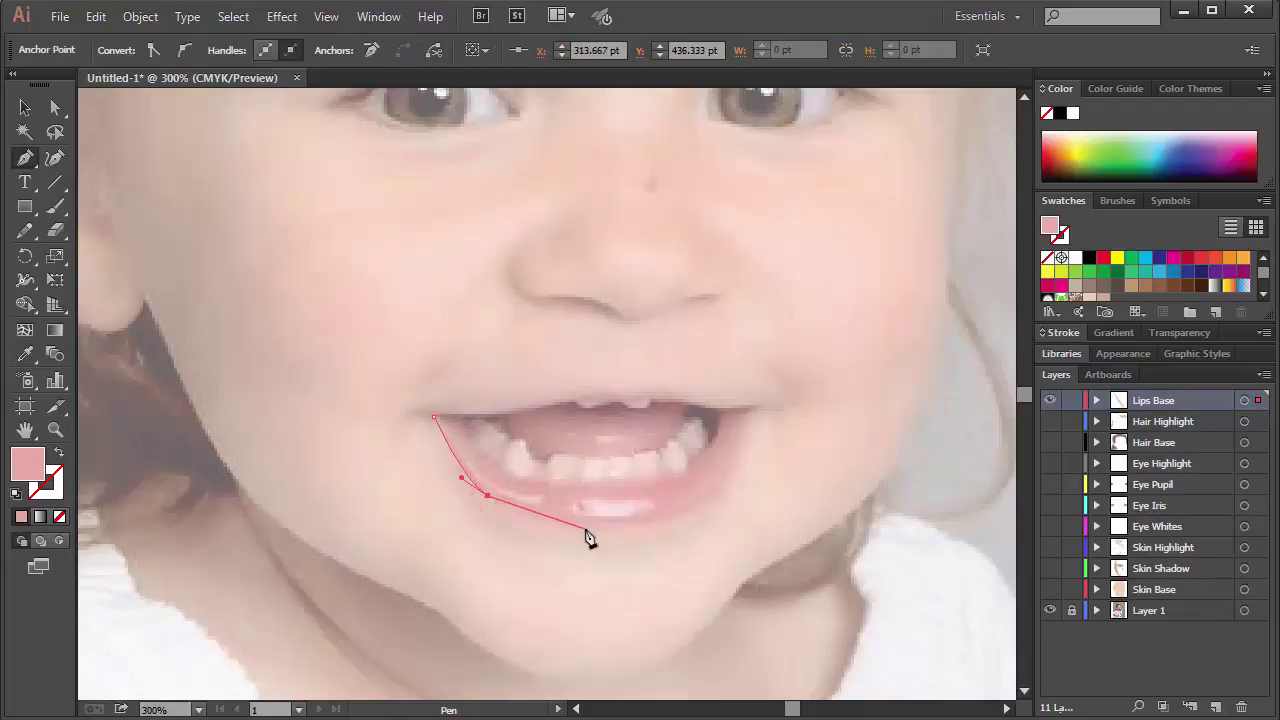
pyautogui.moveTo(588, 531); pyautogui.dragTo(725, 474)
pyautogui.moveTo(752, 407); pyautogui.dragTo(700, 405)
pyautogui.moveTo(697, 393); pyautogui.dragTo(588, 396)
pyautogui.moveTo(592, 391); pyautogui.dragTo(540, 402)
pyautogui.moveTo(549, 392); pyautogui.dragTo(494, 416)
pyautogui.moveTo(476, 407); pyautogui.dragTo(461, 477)
pyautogui.keyDown('ctrl'); pyautogui.click(457, 538); pyautogui.keyUp('ctrl')
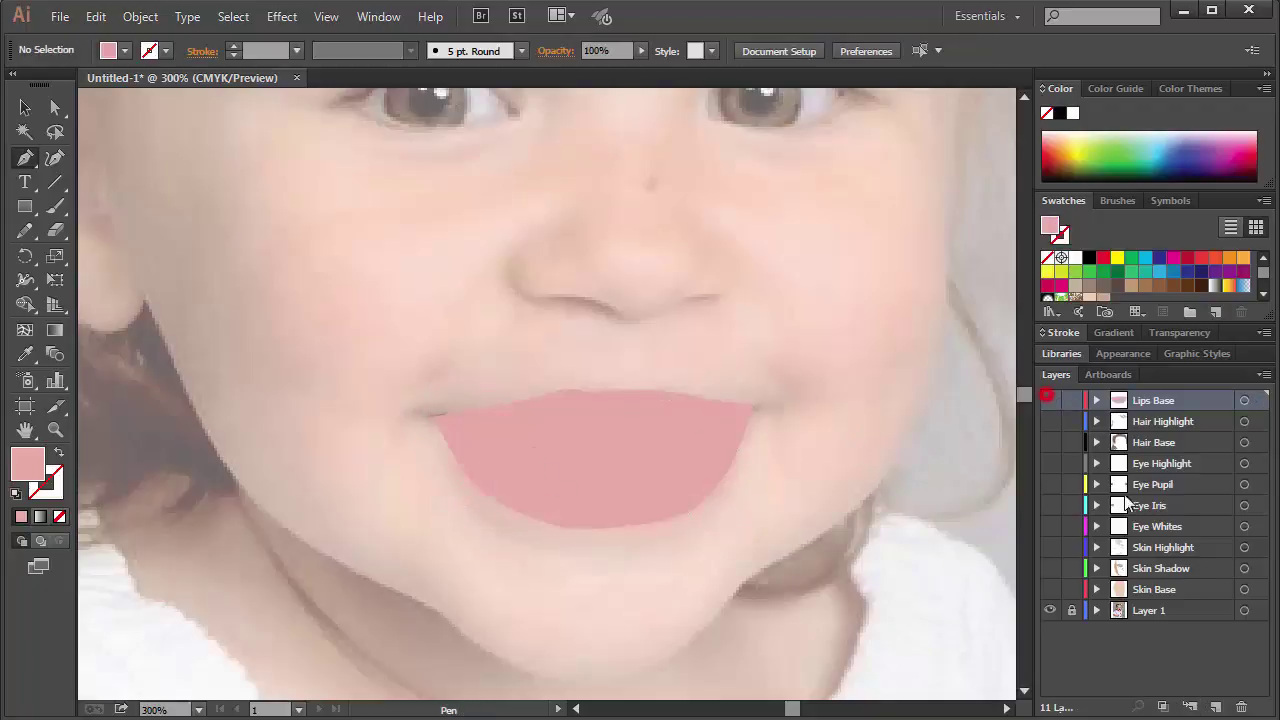
# - Add a new layer named Teeth above Lips Base, with only the photo showing beneath it
pyautogui.click(1215, 706)
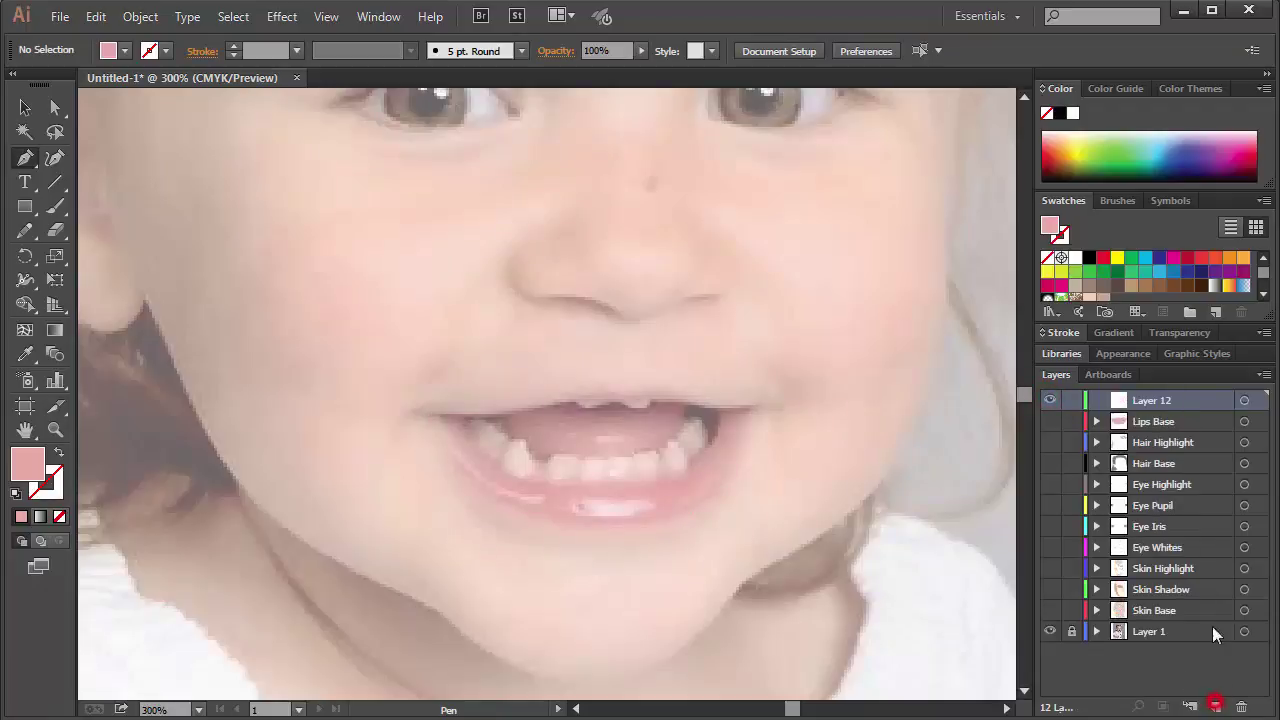
pyautogui.doubleClick(1156, 399)
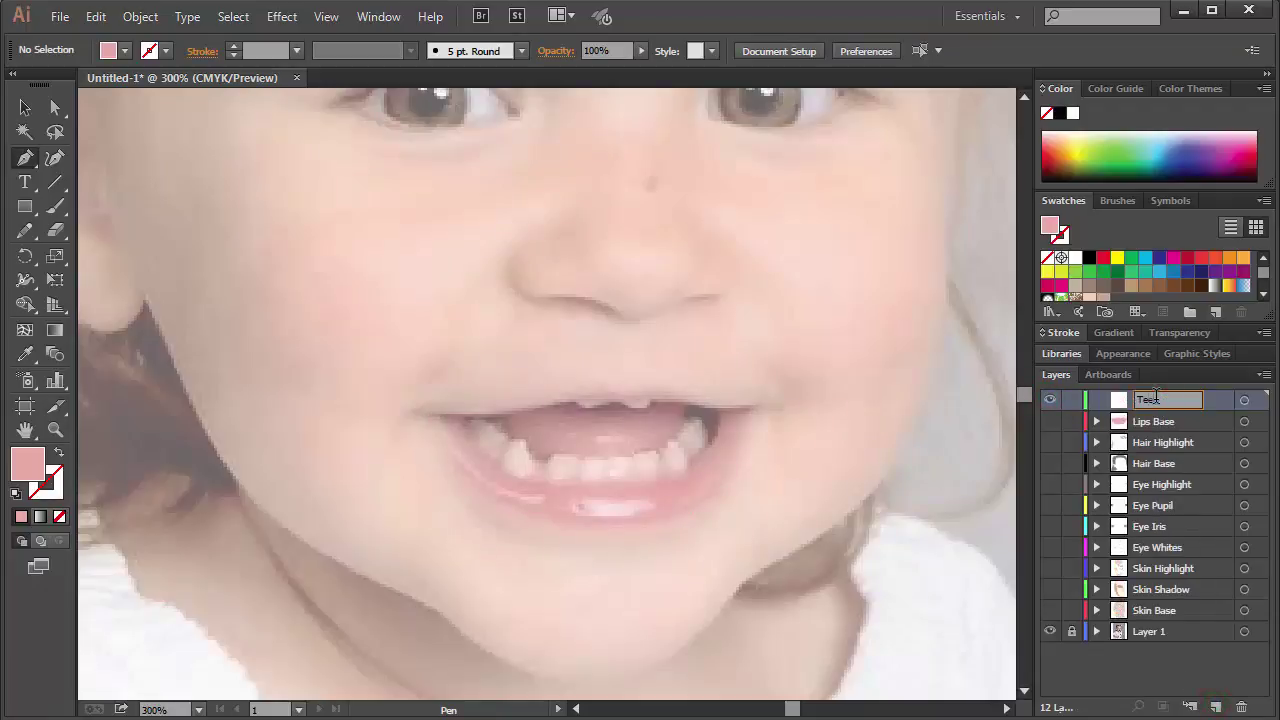
pyautogui.press('Return')
# - Start the lower teeth outline at the left mouth corner with a white stroke and no fill, tracing the tooth tops past the centre
pyautogui.hotkey('ctrl', '+')
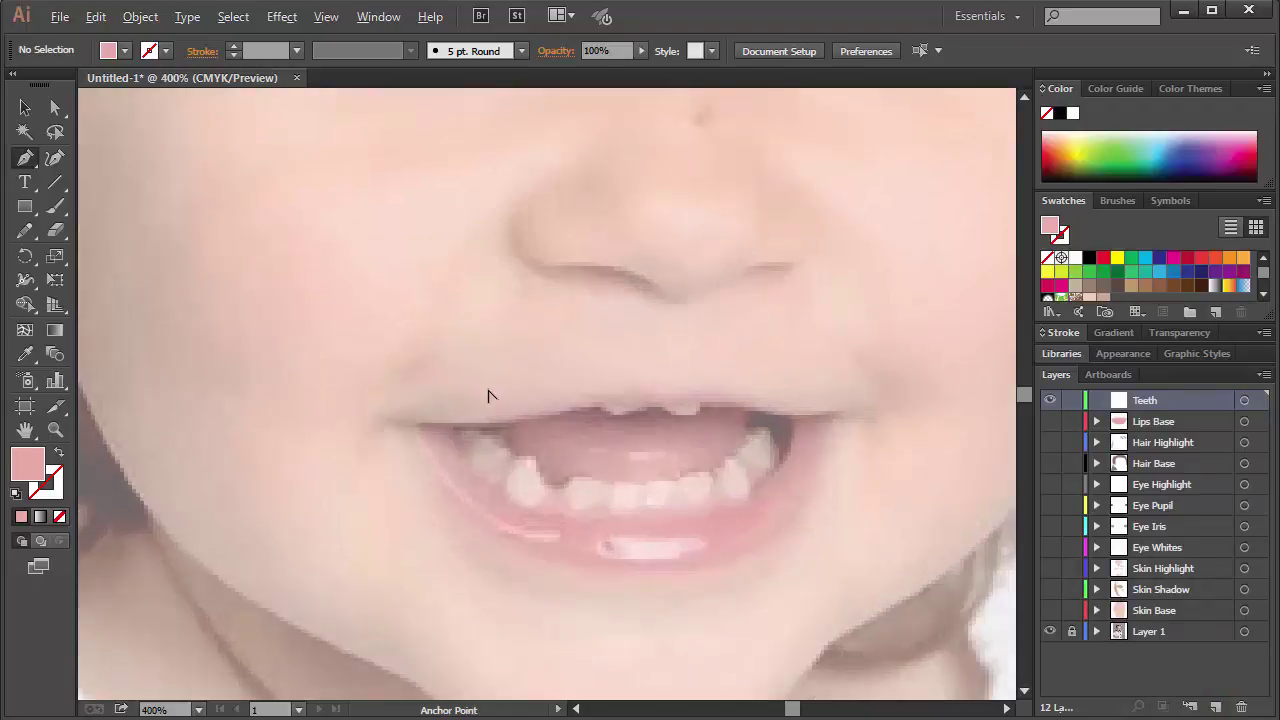
pyautogui.moveTo(474, 433)
pyautogui.mouseDown()
pyautogui.moveTo(495, 443)
pyautogui.moveTo(485, 448)
pyautogui.mouseUp()
pyautogui.click(16, 494)
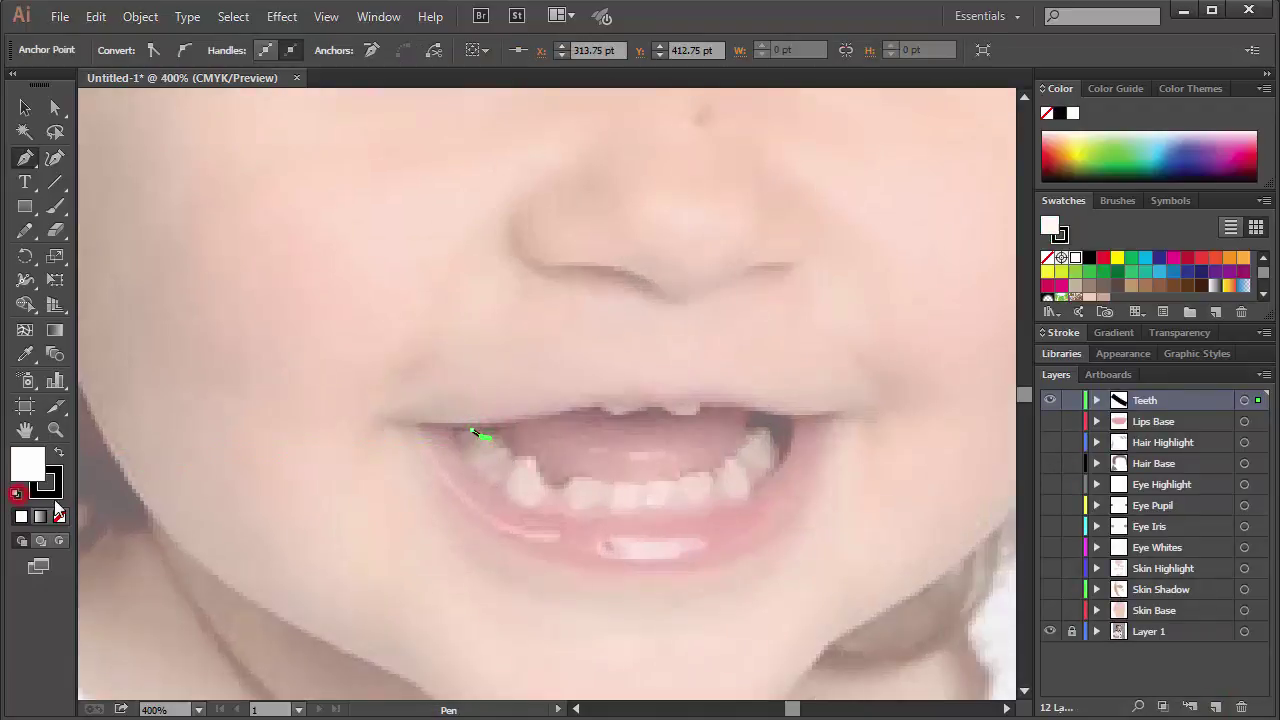
pyautogui.click(45, 483)
pyautogui.click(59, 516)
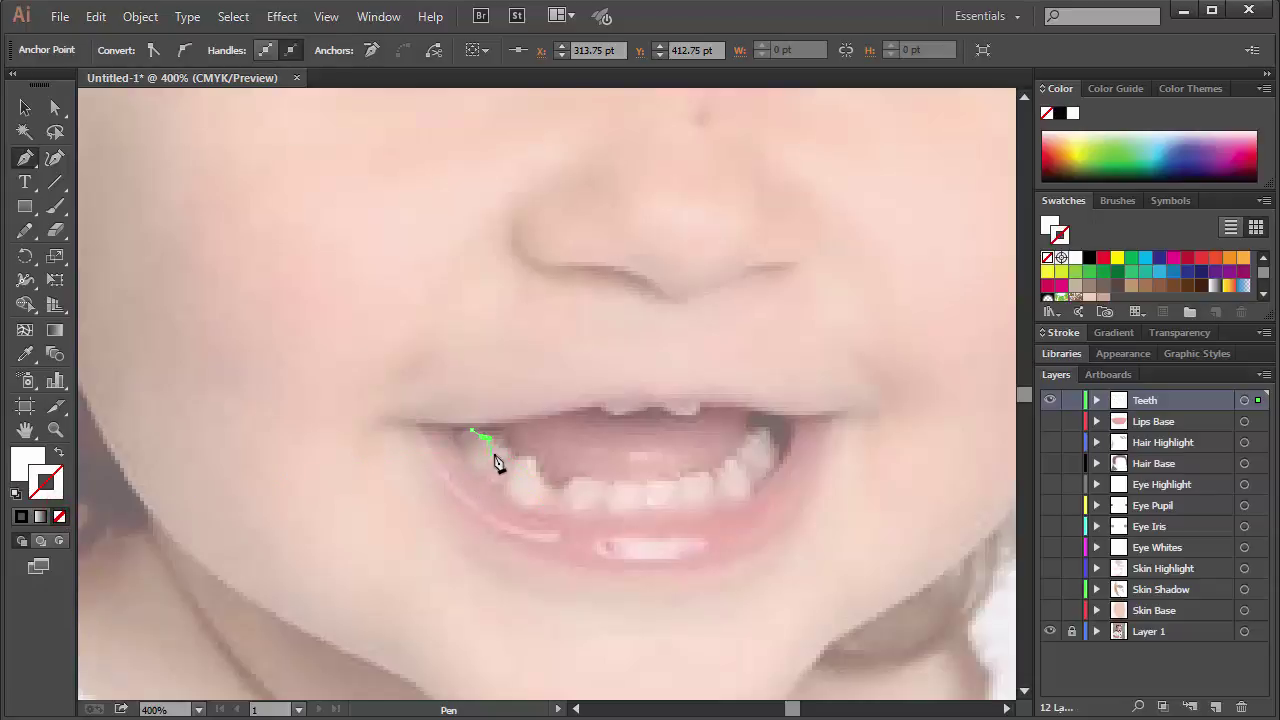
pyautogui.moveTo(509, 455)
pyautogui.mouseDown()
pyautogui.moveTo(560, 491)
pyautogui.moveTo(598, 480)
pyautogui.mouseUp()
pyautogui.hotkey('shift', 'x')
pyautogui.moveTo(606, 481)
pyautogui.mouseDown()
pyautogui.moveTo(697, 487)
pyautogui.moveTo(686, 481)
pyautogui.mouseUp()
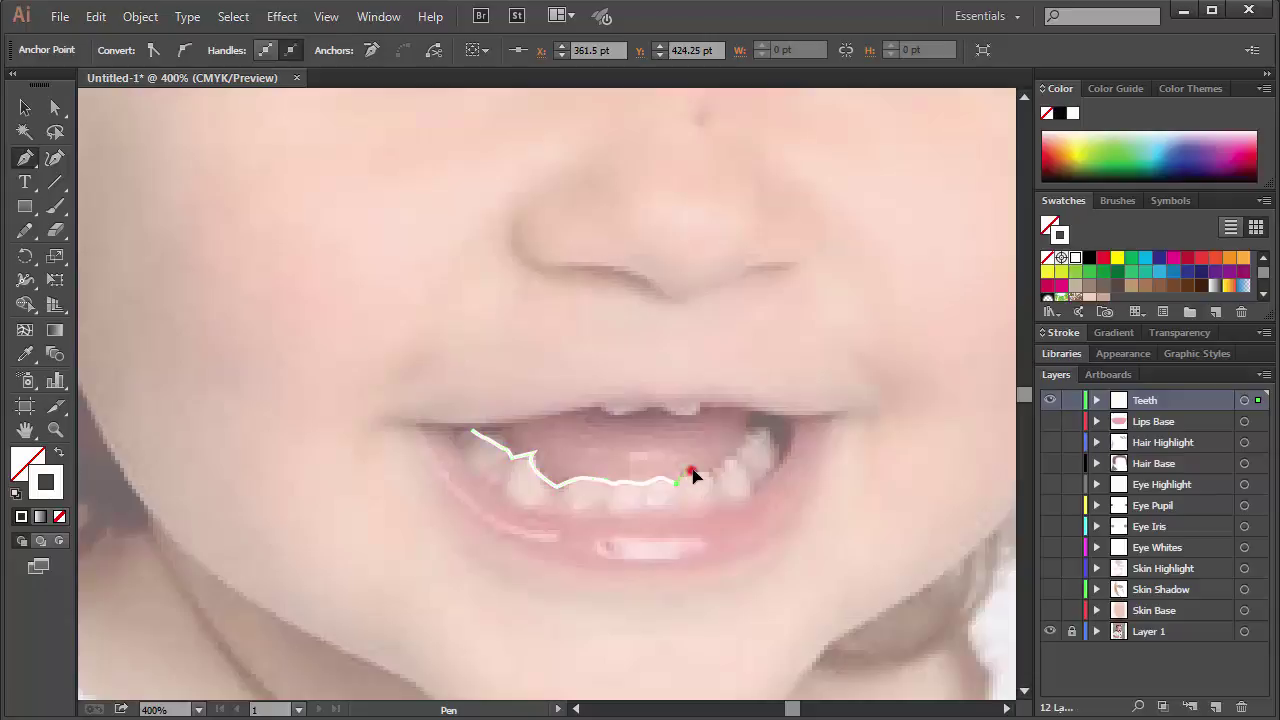
# - Continue the lower teeth outline over the right-hand tooth tops and around the outermost right tooth
pyautogui.click(690, 470)
pyautogui.click(709, 473)
pyautogui.click(720, 466)
pyautogui.click(731, 457)
pyautogui.moveTo(746, 432); pyautogui.dragTo(753, 478)
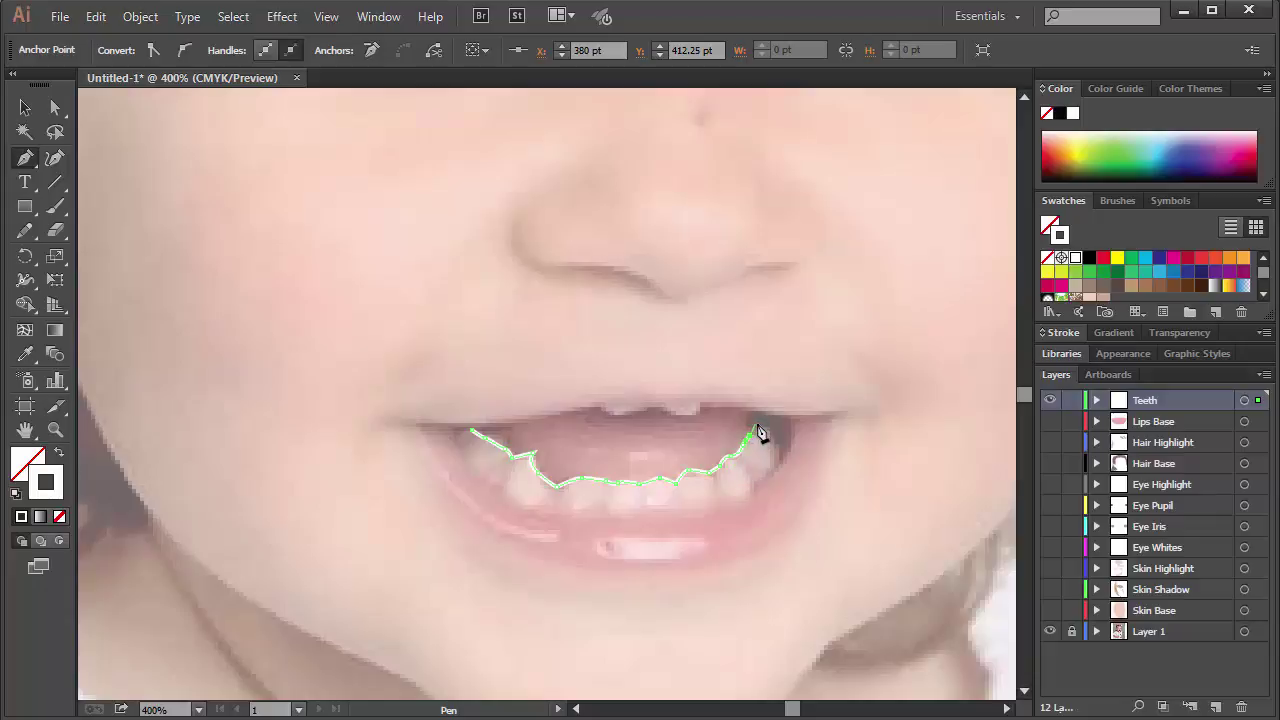
pyautogui.click(776, 458)
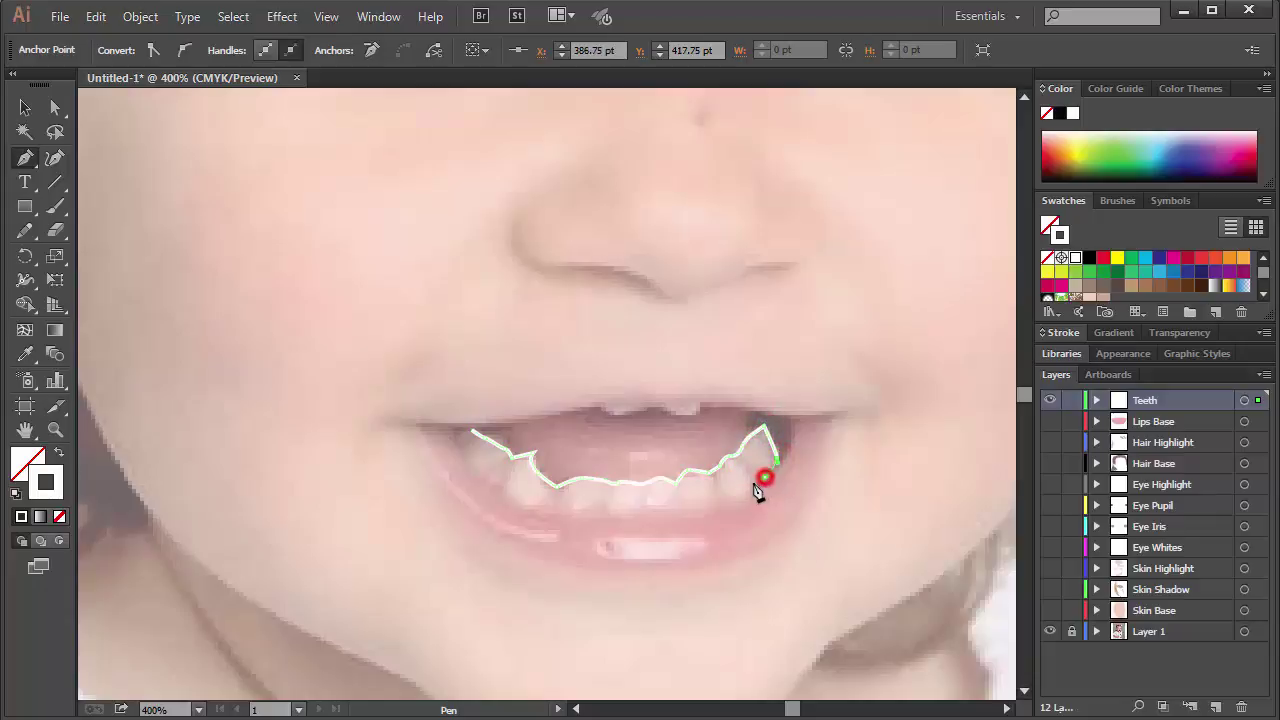
# - Trace the gum line of the lower teeth from the right side back to the left canine
pyautogui.click(690, 510)
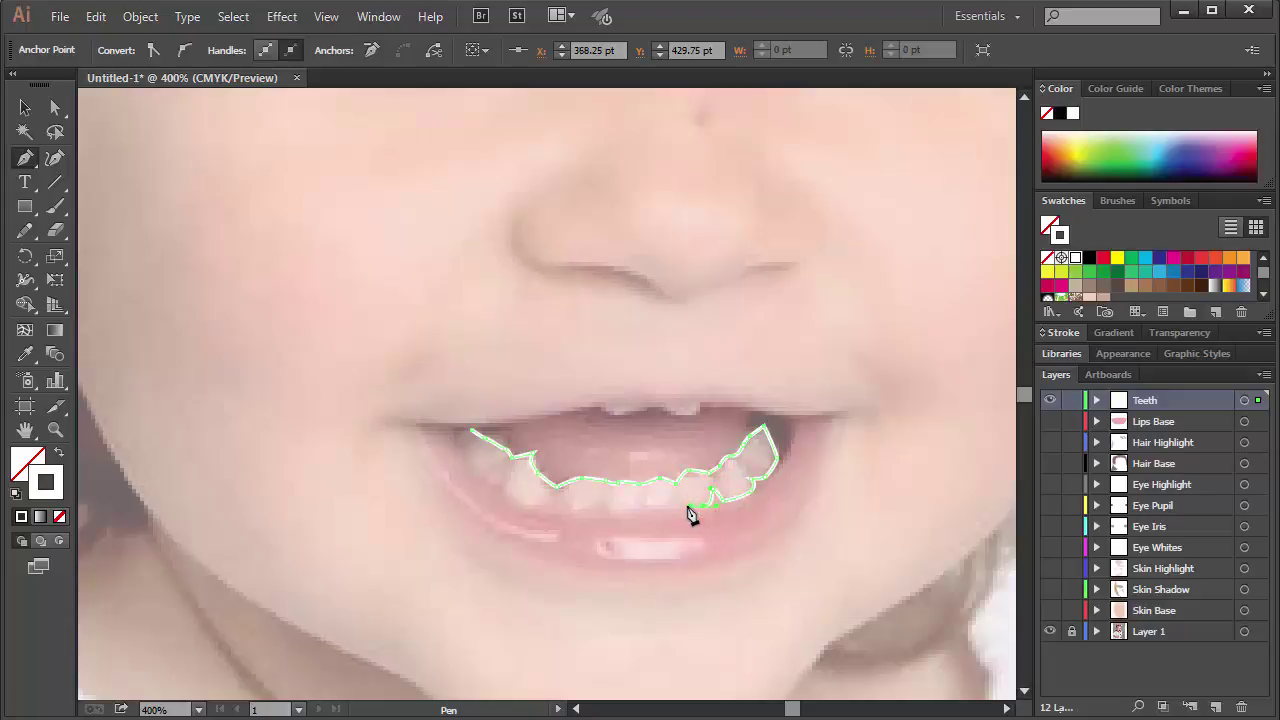
pyautogui.click(630, 511)
pyautogui.click(597, 502)
pyautogui.click(576, 511)
pyautogui.click(555, 490)
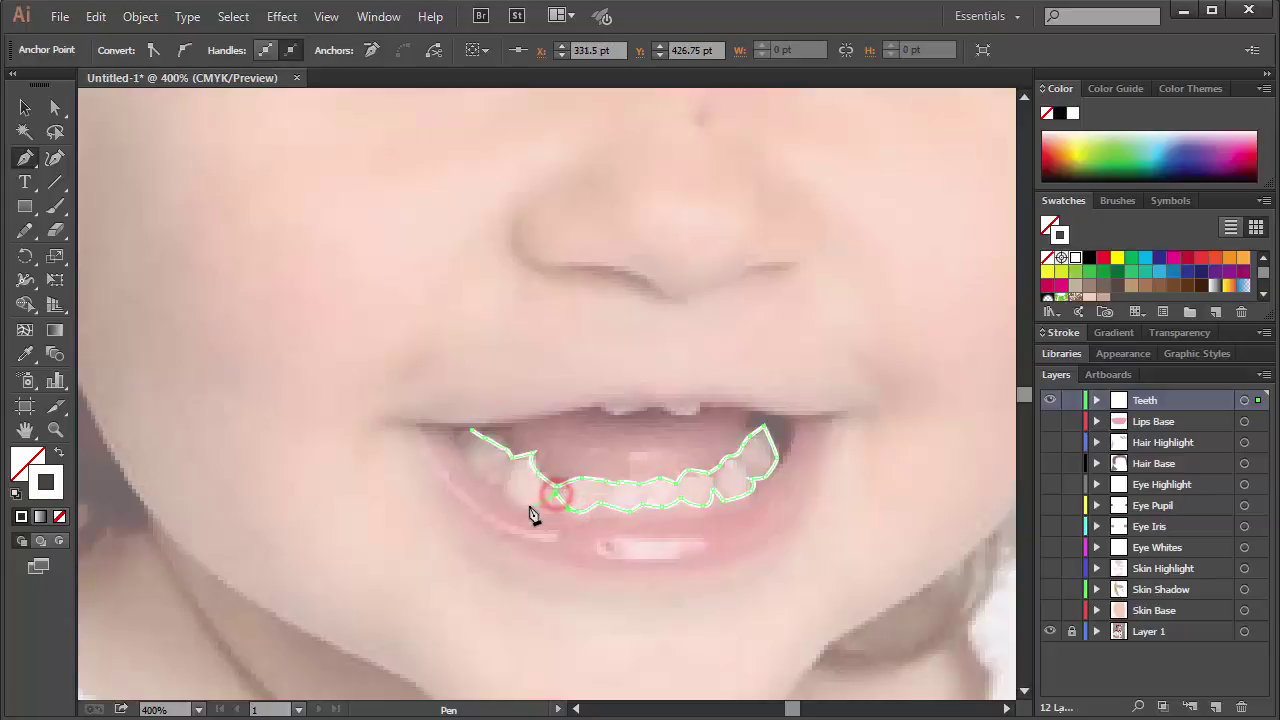
# - Trace the base of the left teeth, close the lower teeth shape and give it a white fill without a stroke
pyautogui.click(514, 503)
pyautogui.click(491, 486)
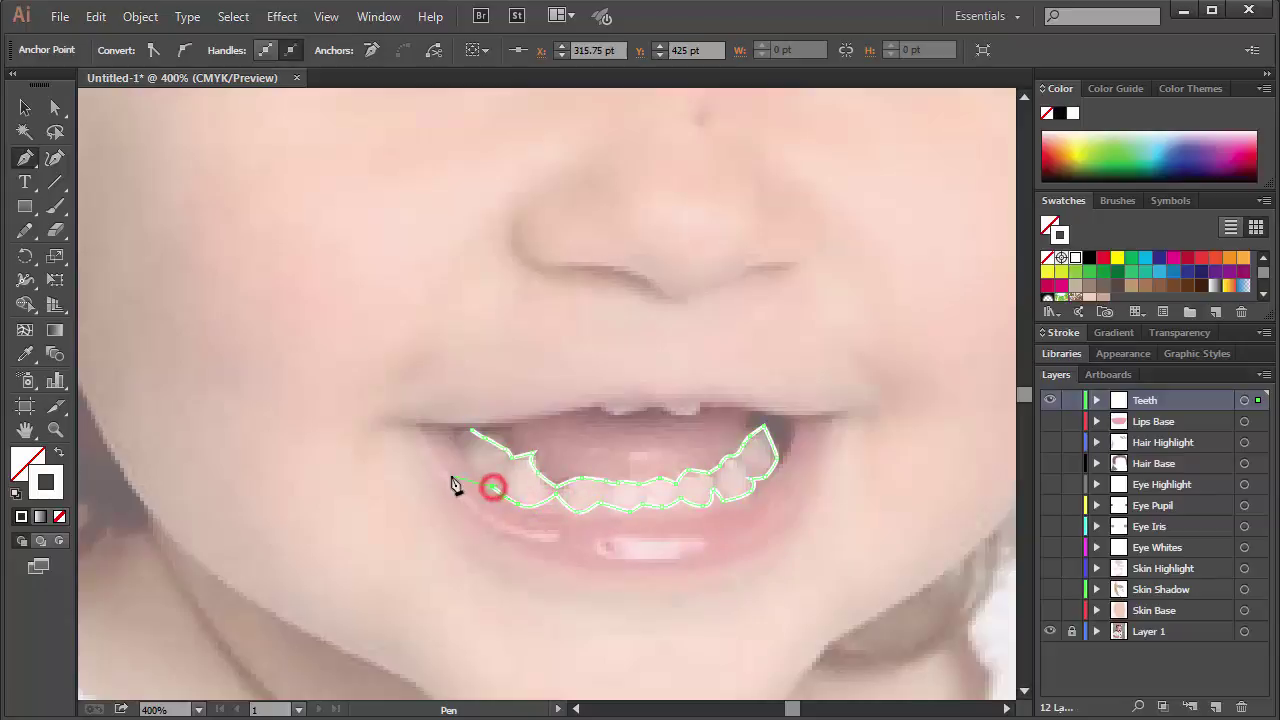
pyautogui.click(463, 463)
pyautogui.click(448, 429)
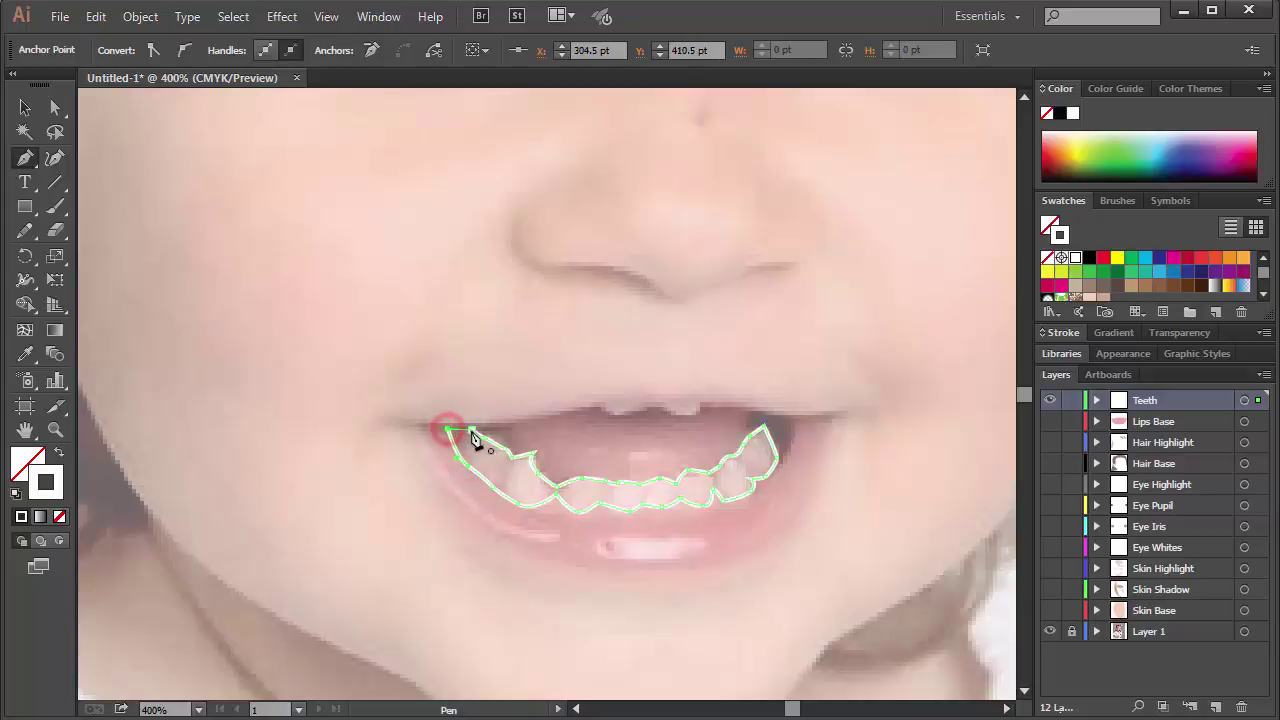
pyautogui.click(471, 429)
pyautogui.hotkey('shift', 'x')
pyautogui.keyDown('ctrl'); pyautogui.click(620, 404); pyautogui.keyUp('ctrl')
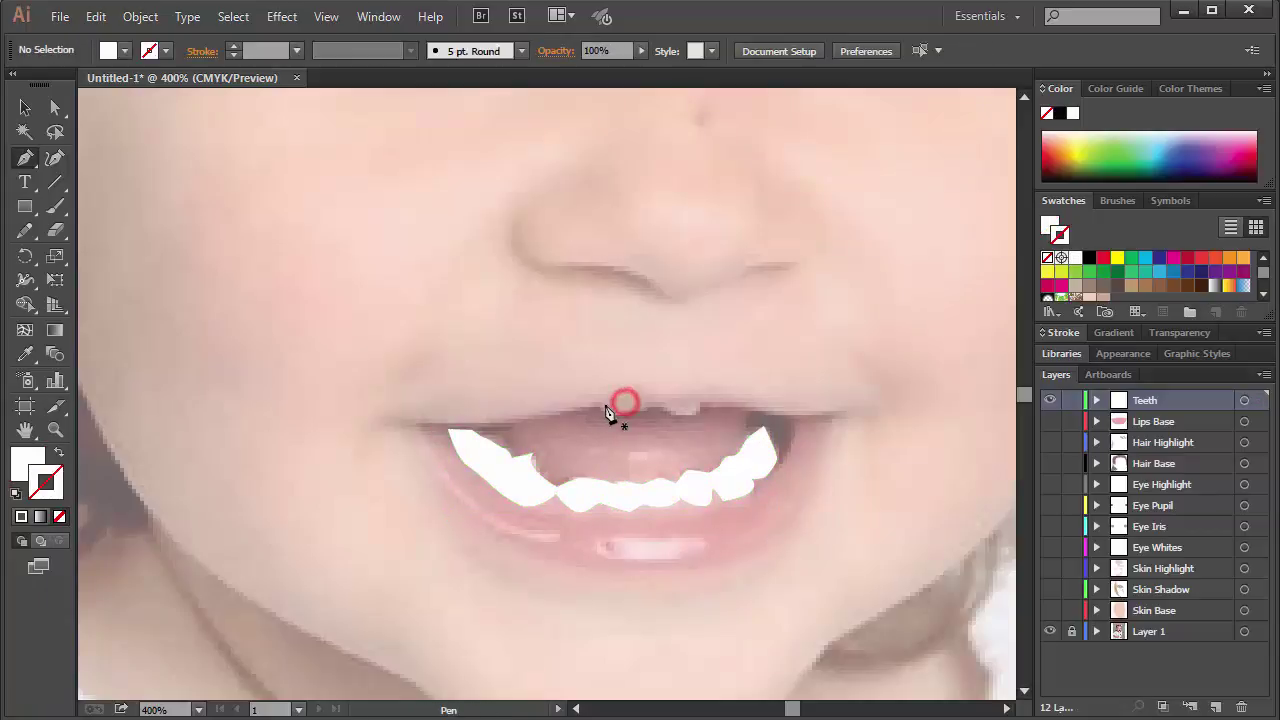
# - Draw a closed white shape over the two small upper teeth beneath the upper lip
pyautogui.moveTo(597, 405)
pyautogui.mouseDown()
pyautogui.moveTo(622, 420)
pyautogui.moveTo(704, 424)
pyautogui.mouseUp()
pyautogui.moveTo(695, 411); pyautogui.dragTo(667, 411)
pyautogui.click(659, 403)
pyautogui.click(597, 405)
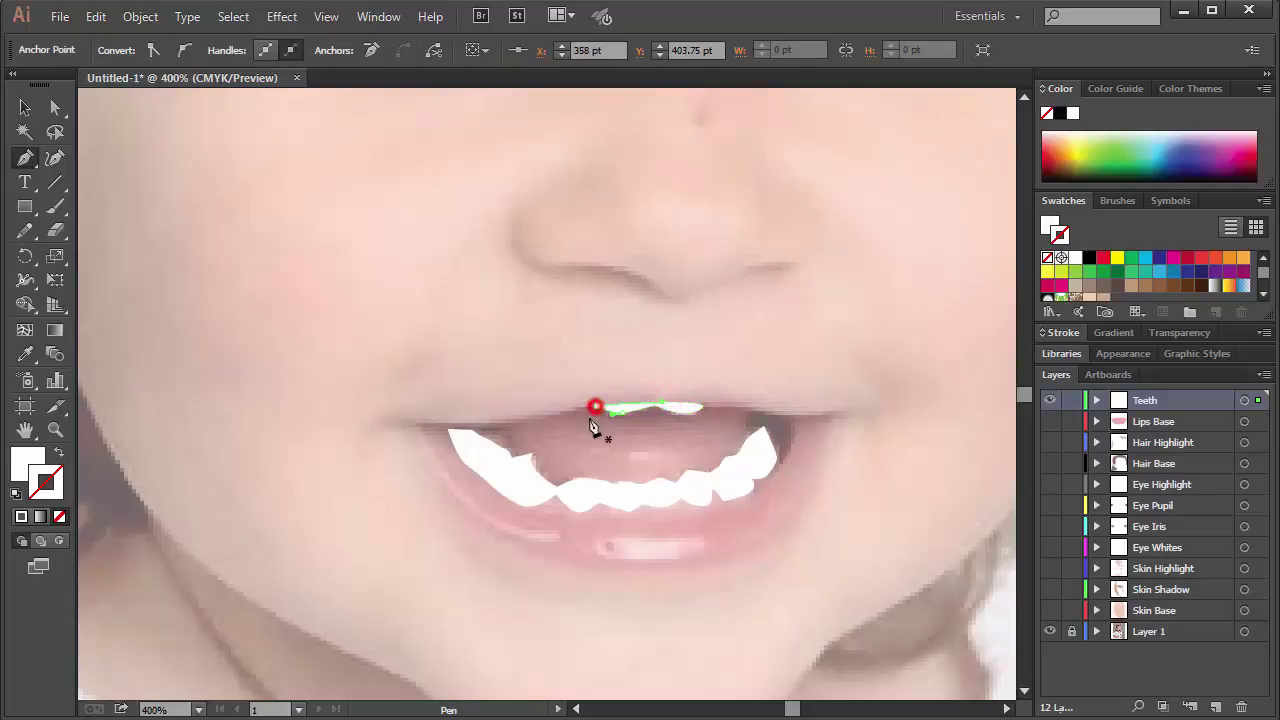
pyautogui.keyDown('ctrl'); pyautogui.click(516, 439); pyautogui.keyUp('ctrl')
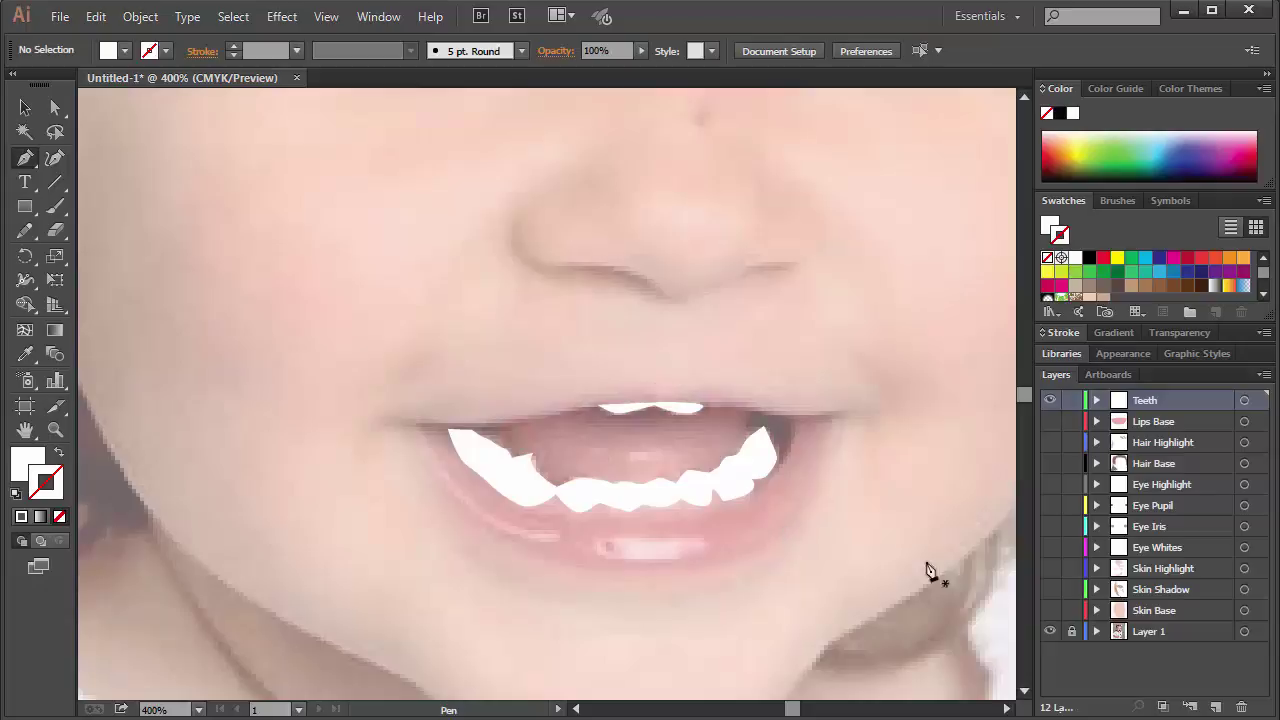
# - Hide the Teeth layer and add a new top layer named Tongue
pyautogui.click(1048, 400)
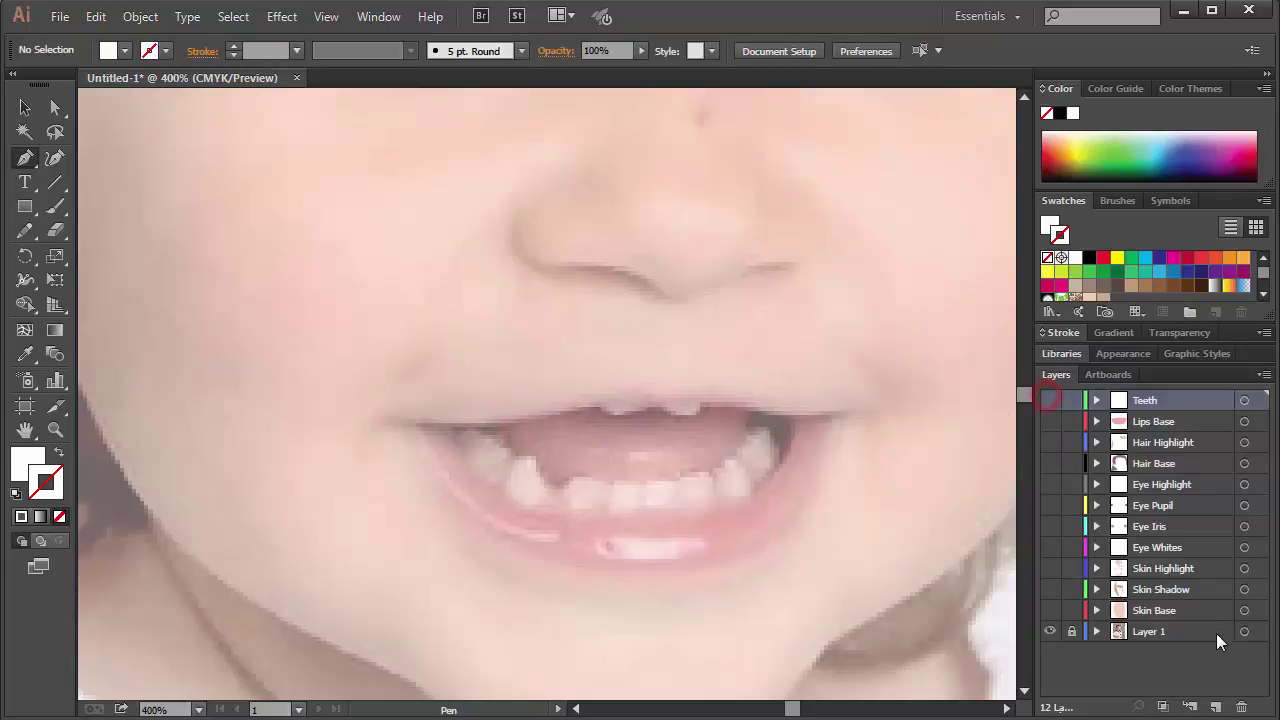
pyautogui.click(1217, 706)
pyautogui.doubleClick(1151, 401)
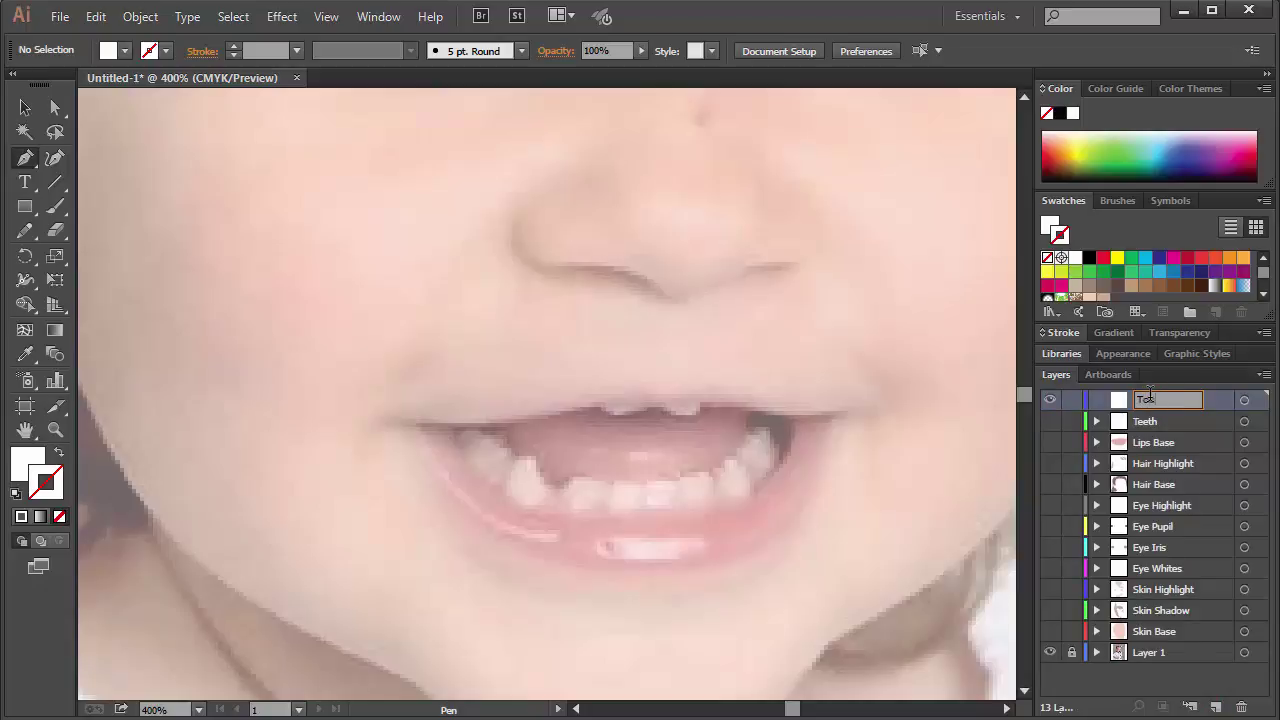
pyautogui.write('e')
pyautogui.press('Return')
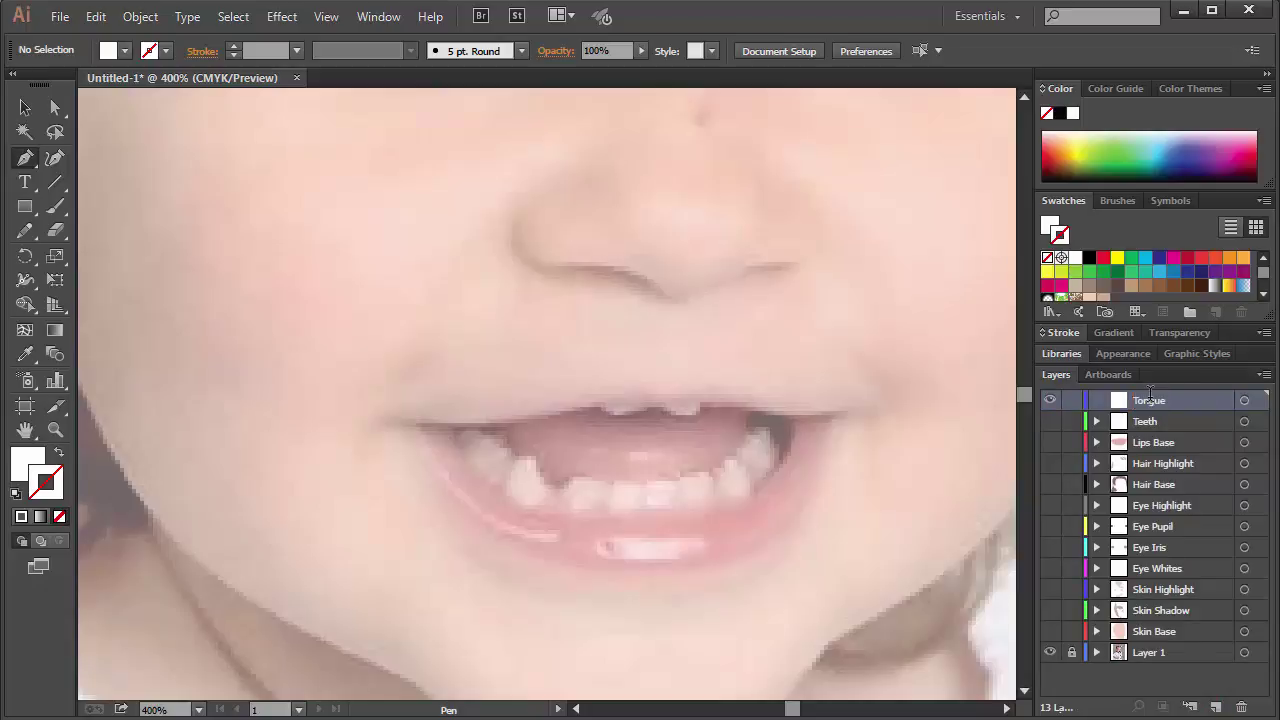
# - Sample a dark mauve from inside the mouth and trace the tongue's lower edge from the left side across to the right teeth
pyautogui.press('i')
pyautogui.click(712, 416)
pyautogui.press('p')
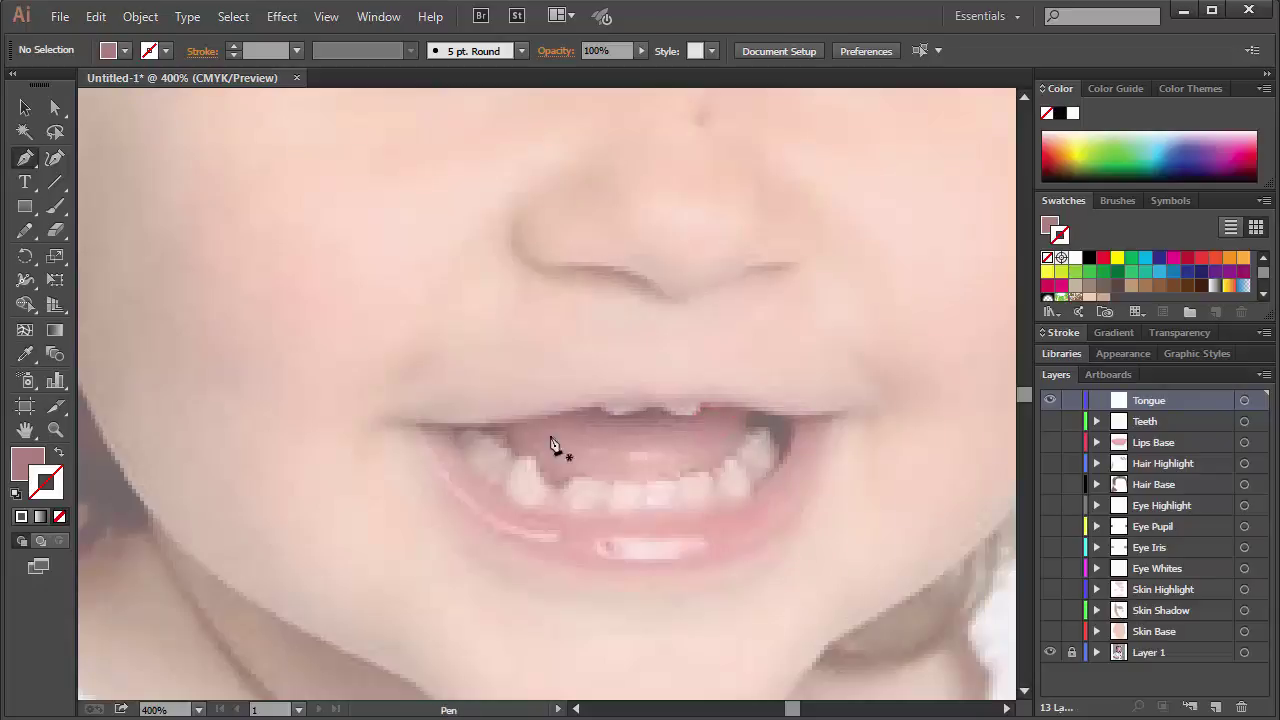
pyautogui.click(499, 427)
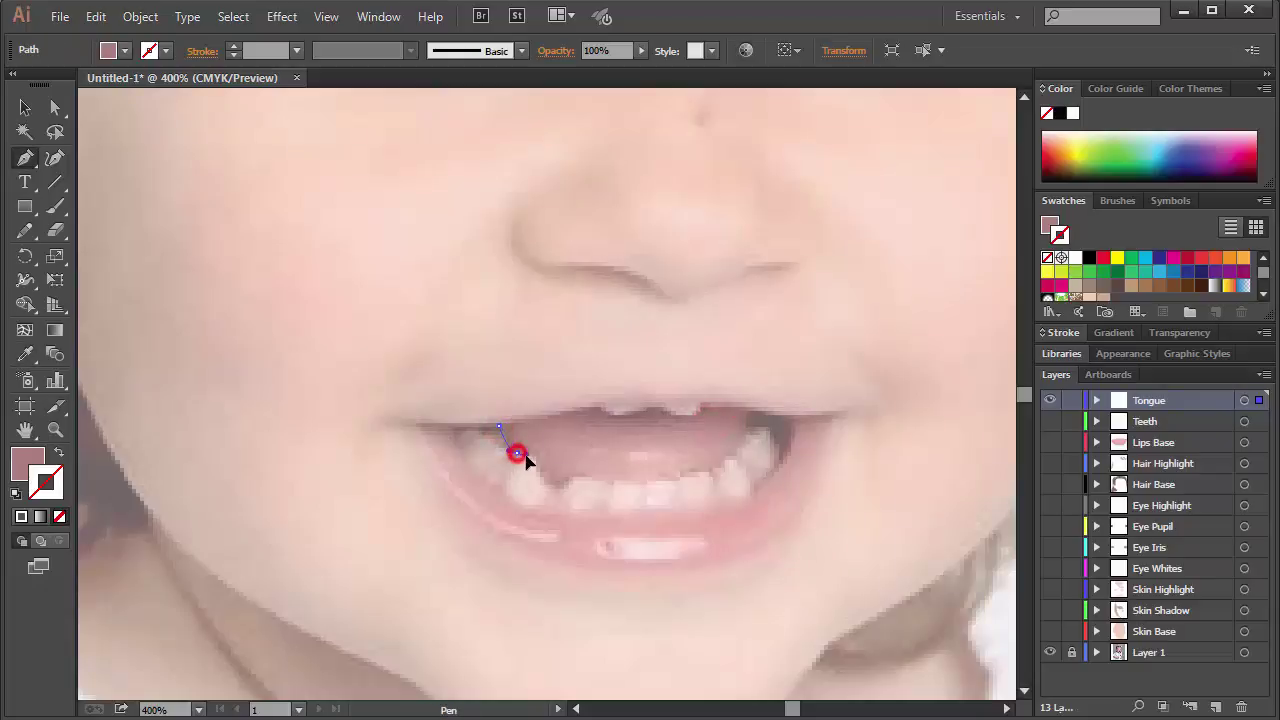
pyautogui.moveTo(525, 456); pyautogui.dragTo(541, 468)
pyautogui.hotkey('ctrl', 'z')
pyautogui.moveTo(499, 427); pyautogui.dragTo(746, 481)
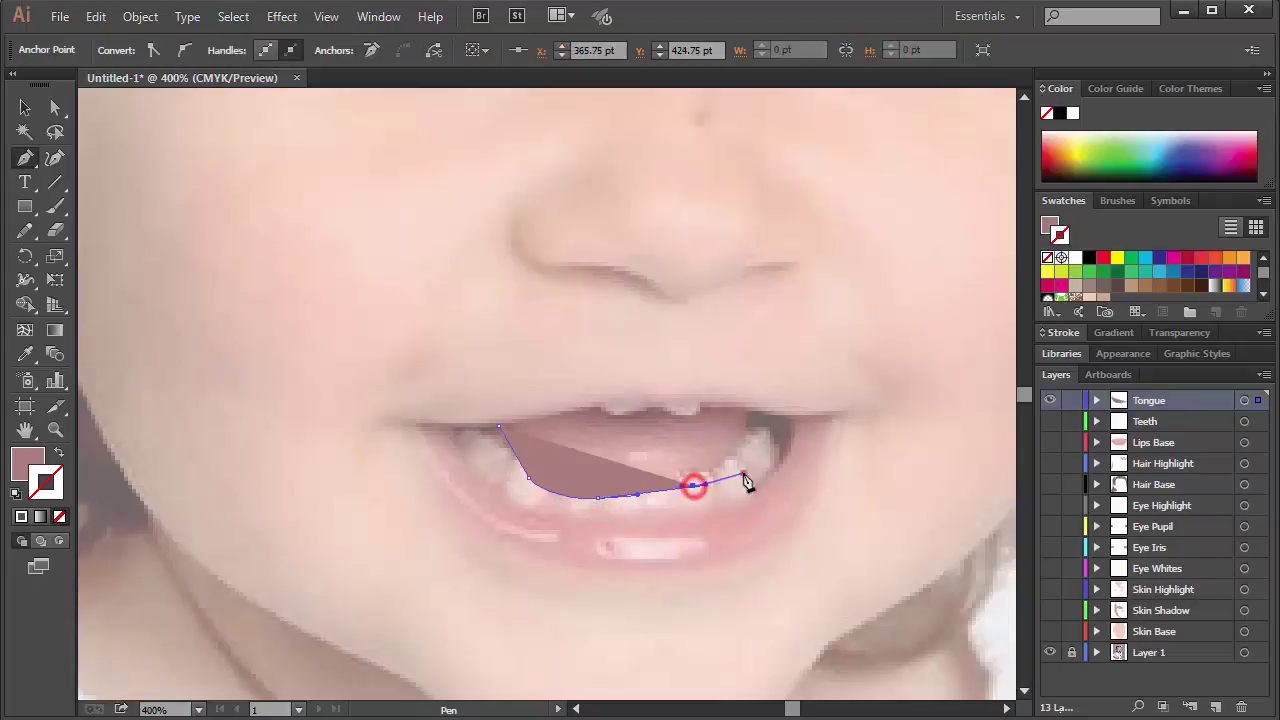
pyautogui.click(745, 471)
# - Trace the tongue shape up the right side and back along the upper lip, closing it at its starting point
pyautogui.click(748, 410)
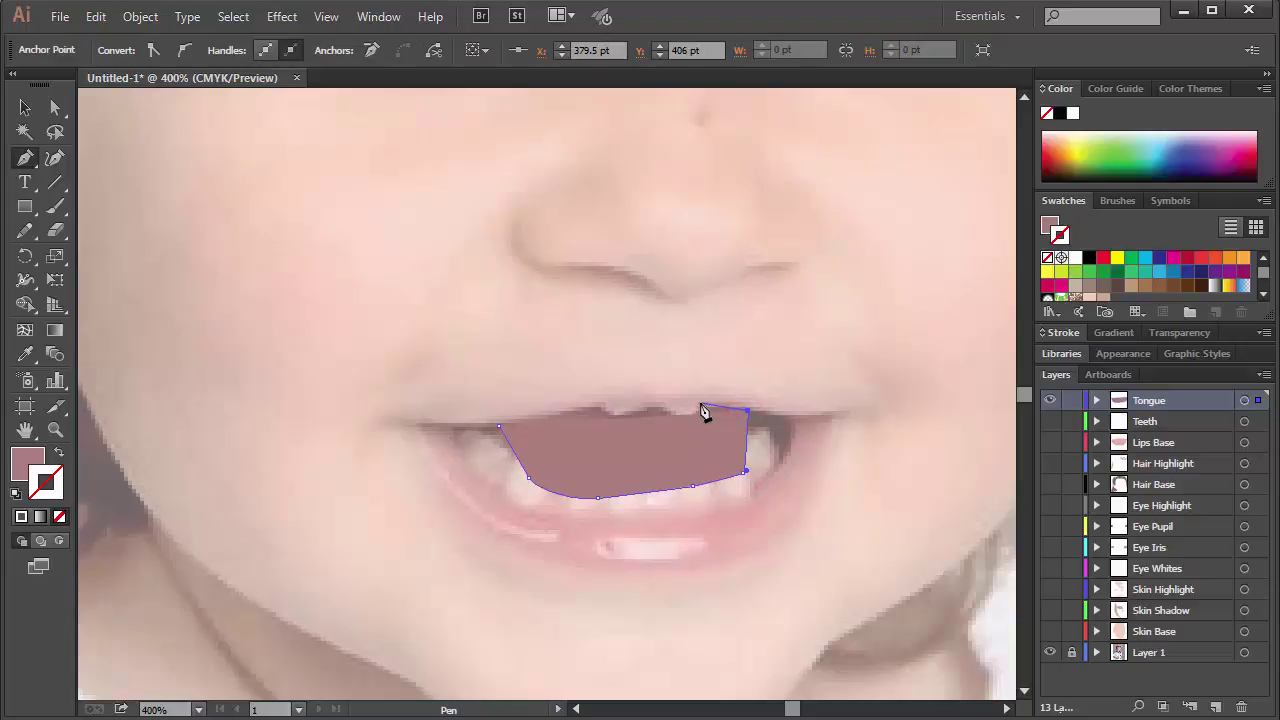
pyautogui.click(695, 404)
pyautogui.click(620, 405)
pyautogui.click(592, 409)
pyautogui.moveTo(560, 419); pyautogui.dragTo(552, 422)
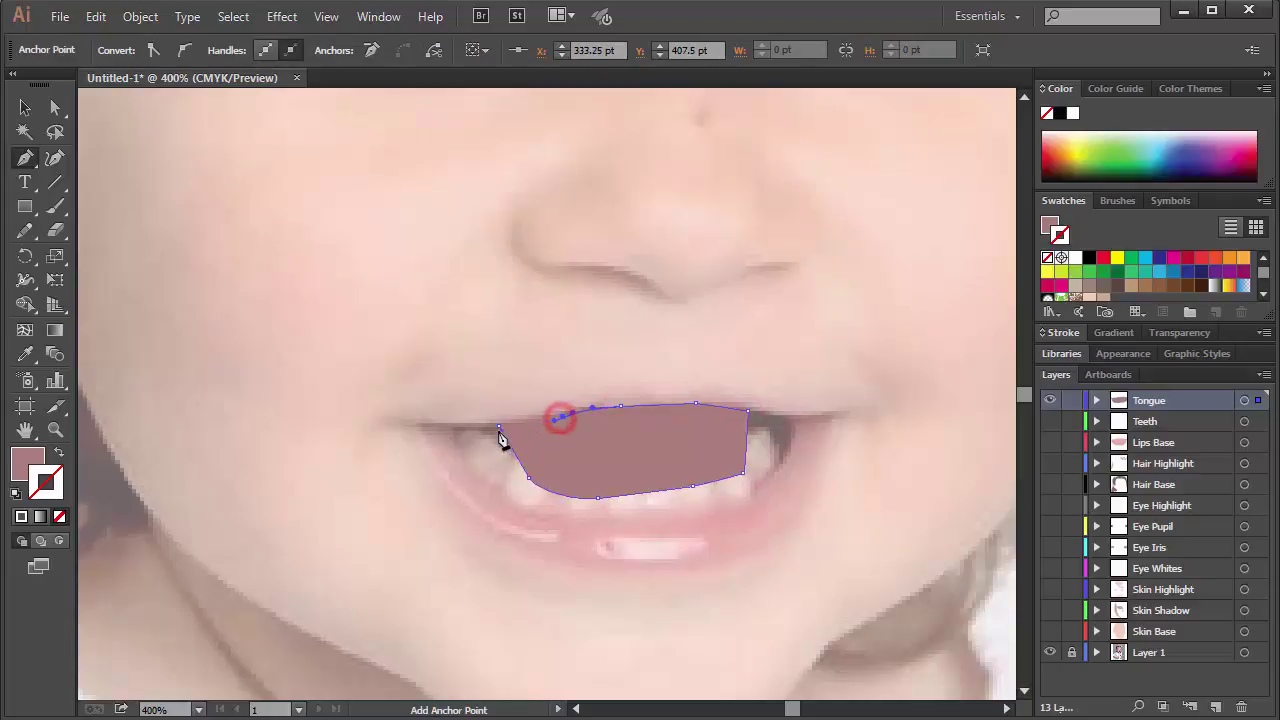
pyautogui.click(499, 426)
# - Show the Teeth layer again and place it above the Tongue layer
pyautogui.click(1047, 421)
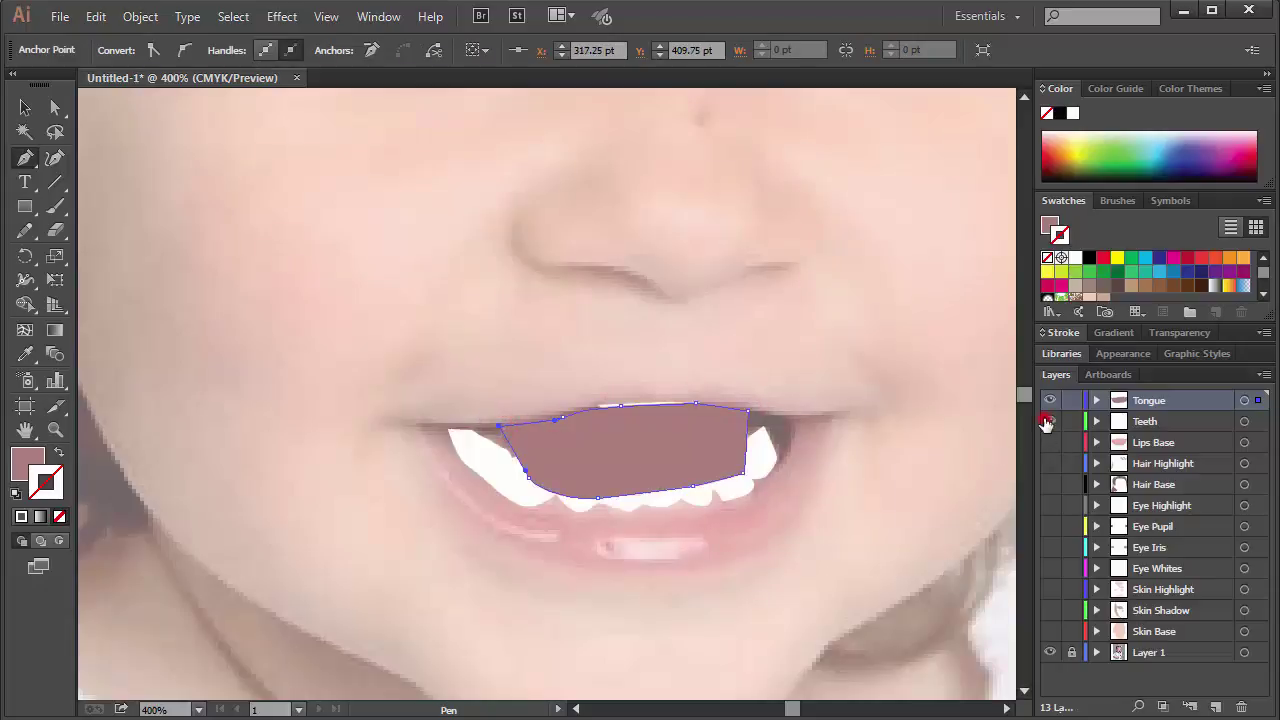
pyautogui.moveTo(1160, 408); pyautogui.dragTo(1155, 426)
pyautogui.keyDown('ctrl'); pyautogui.click(851, 394); pyautogui.keyUp('ctrl')
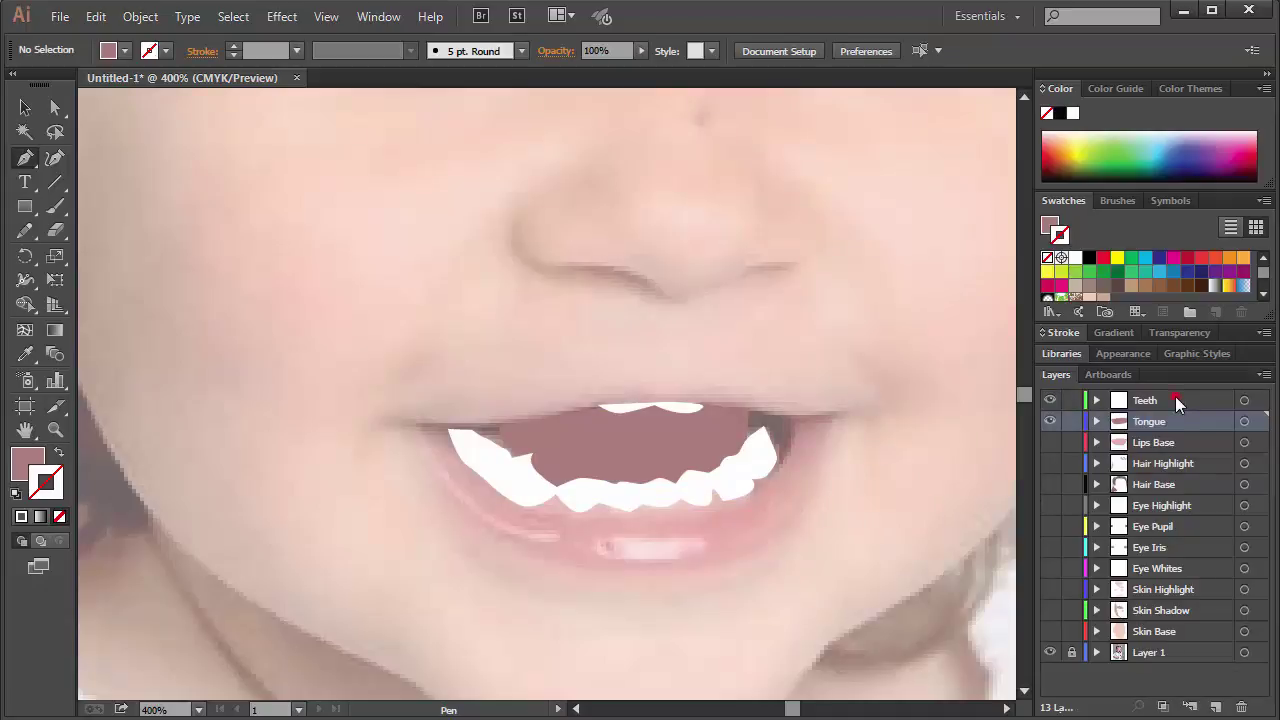
# - Add a layer named Mouth Shadow directly above Lips Base and hide the Teeth and Tongue layers
pyautogui.click(1163, 442)
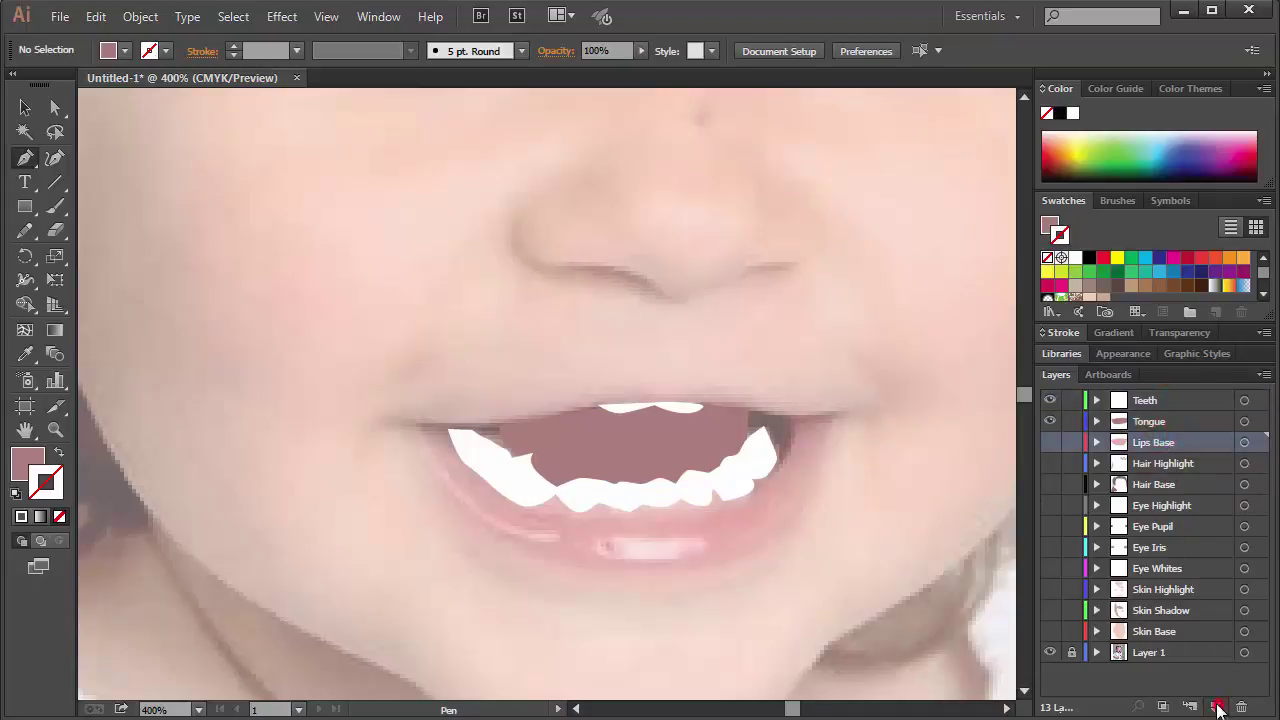
pyautogui.click(1217, 707)
pyautogui.doubleClick(1147, 446)
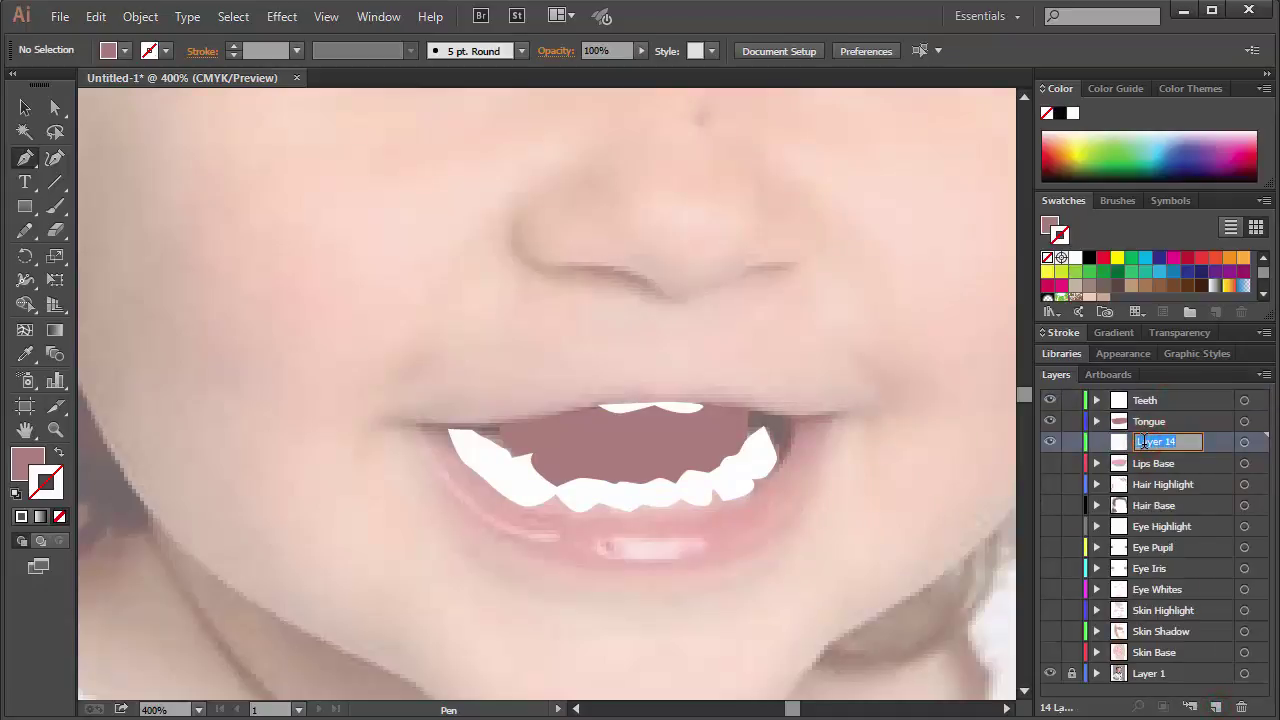
pyautogui.write('Mouth Shadow')
pyautogui.press('Return')
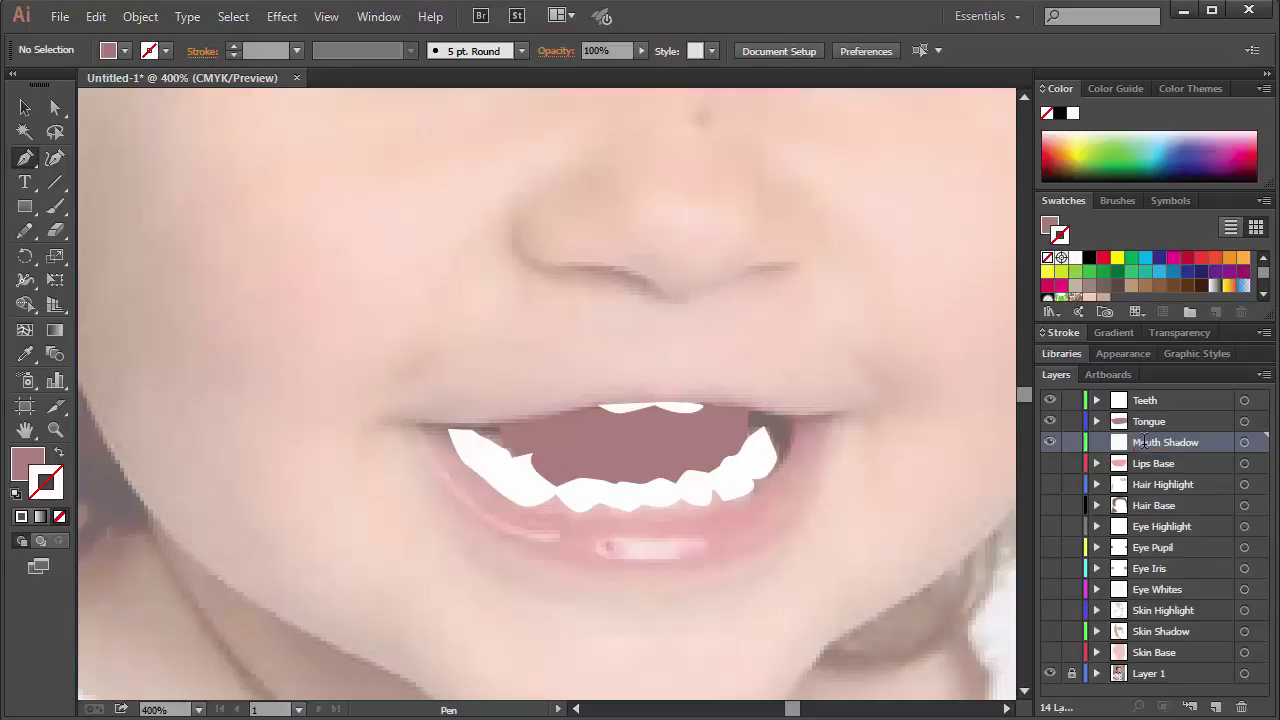
pyautogui.moveTo(1047, 422); pyautogui.dragTo(1050, 401)
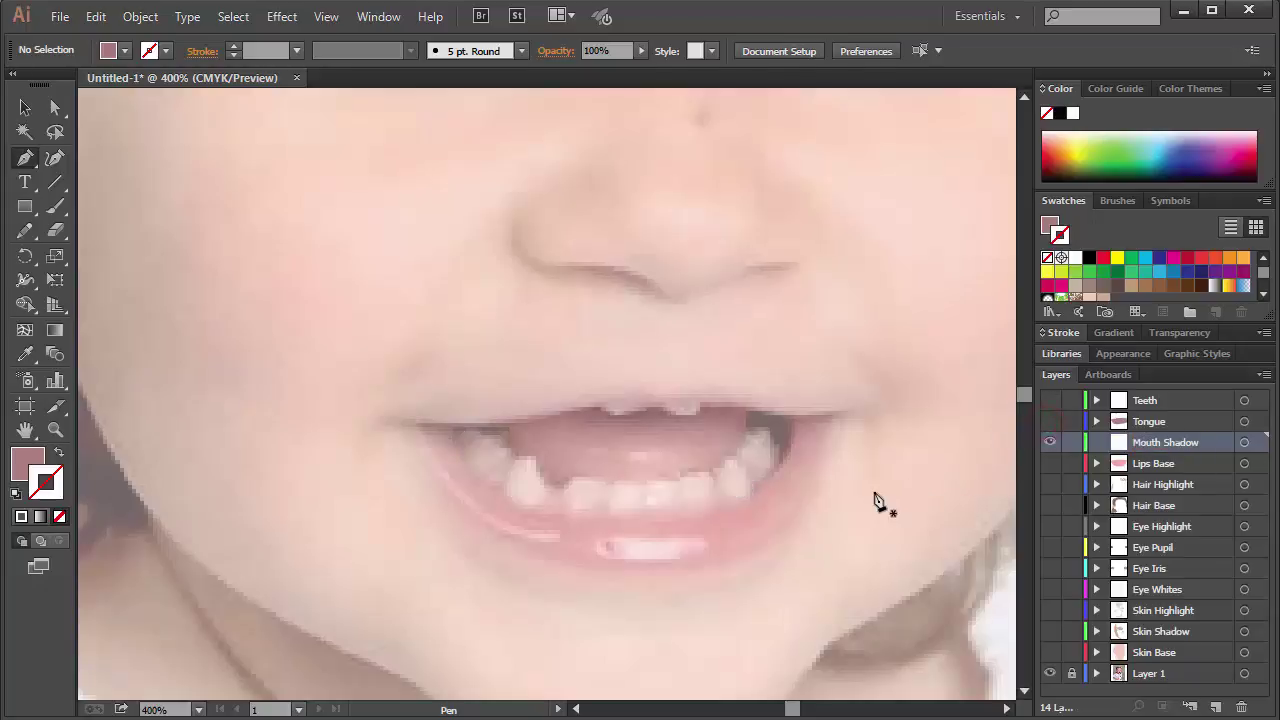
# - Draw a closed shadow shape at the right mouth corner beside the last tooth, filled with dark grey-brown sampled from the photo
pyautogui.moveTo(745, 412); pyautogui.dragTo(749, 434)
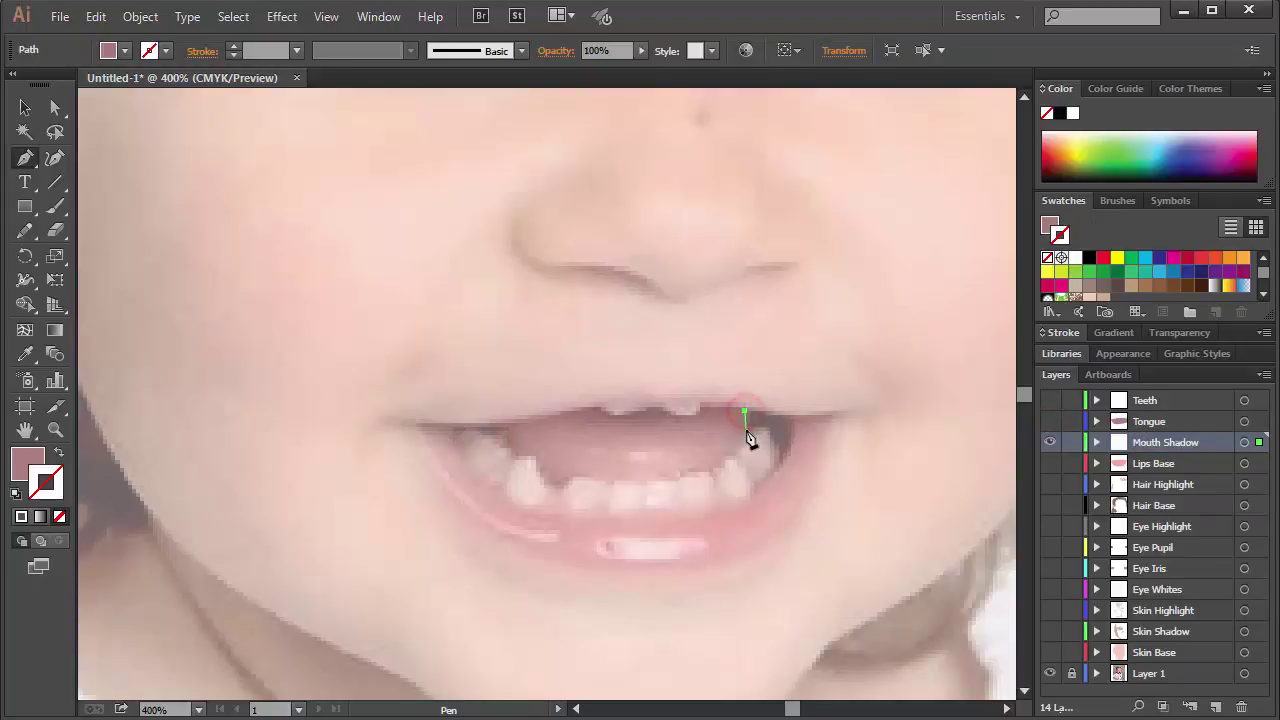
pyautogui.press('i')
pyautogui.click(774, 418)
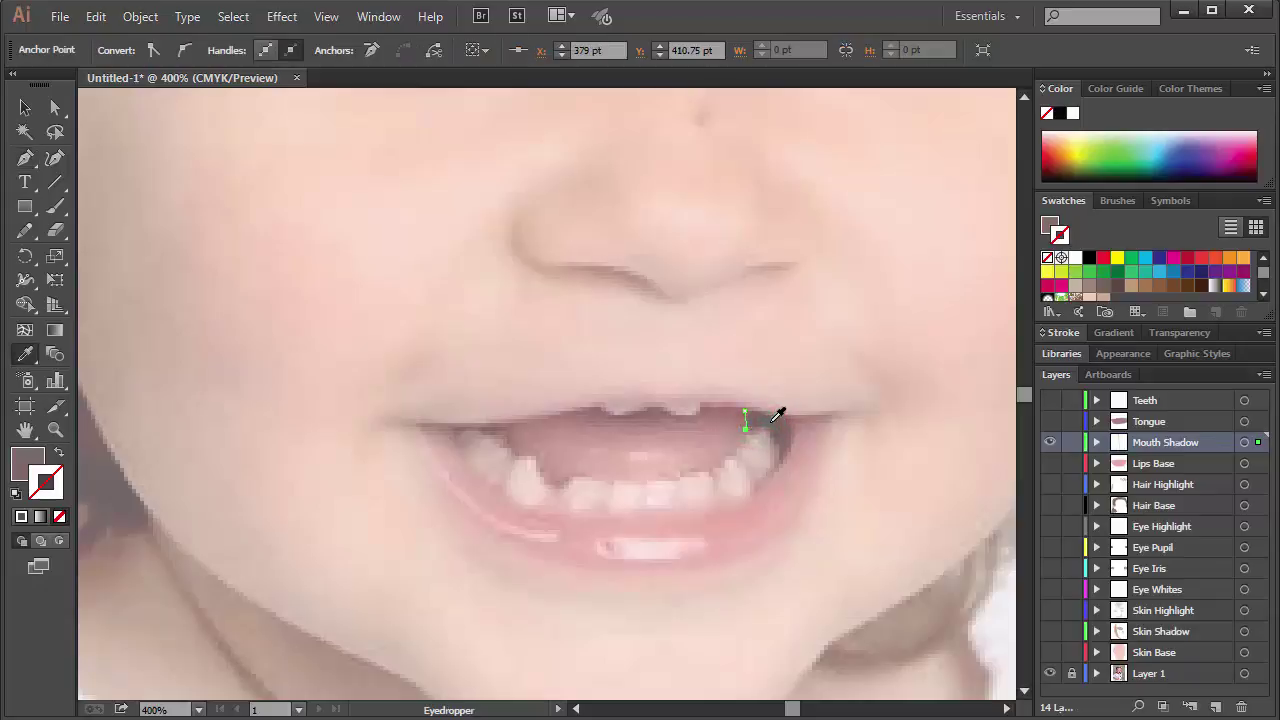
pyautogui.press('p')
pyautogui.moveTo(764, 430); pyautogui.dragTo(782, 474)
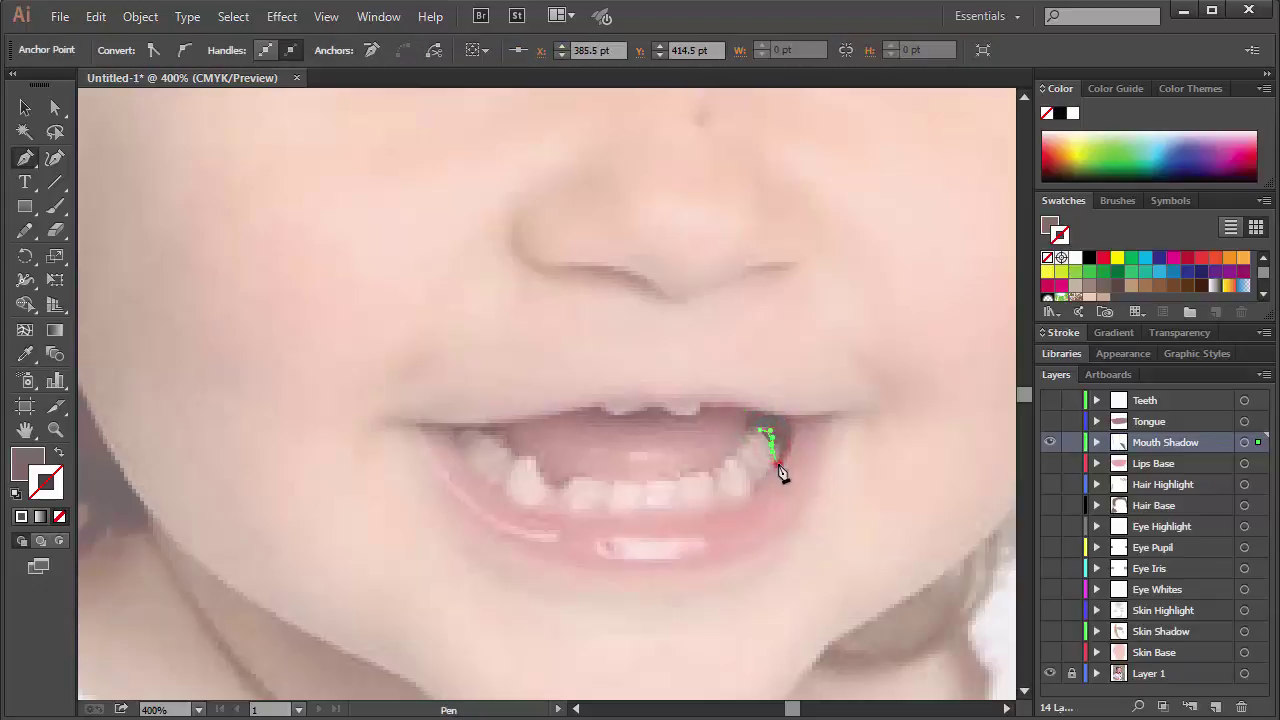
pyautogui.click(792, 425)
pyautogui.moveTo(800, 426); pyautogui.dragTo(766, 432)
pyautogui.click(757, 436)
pyautogui.click(746, 426)
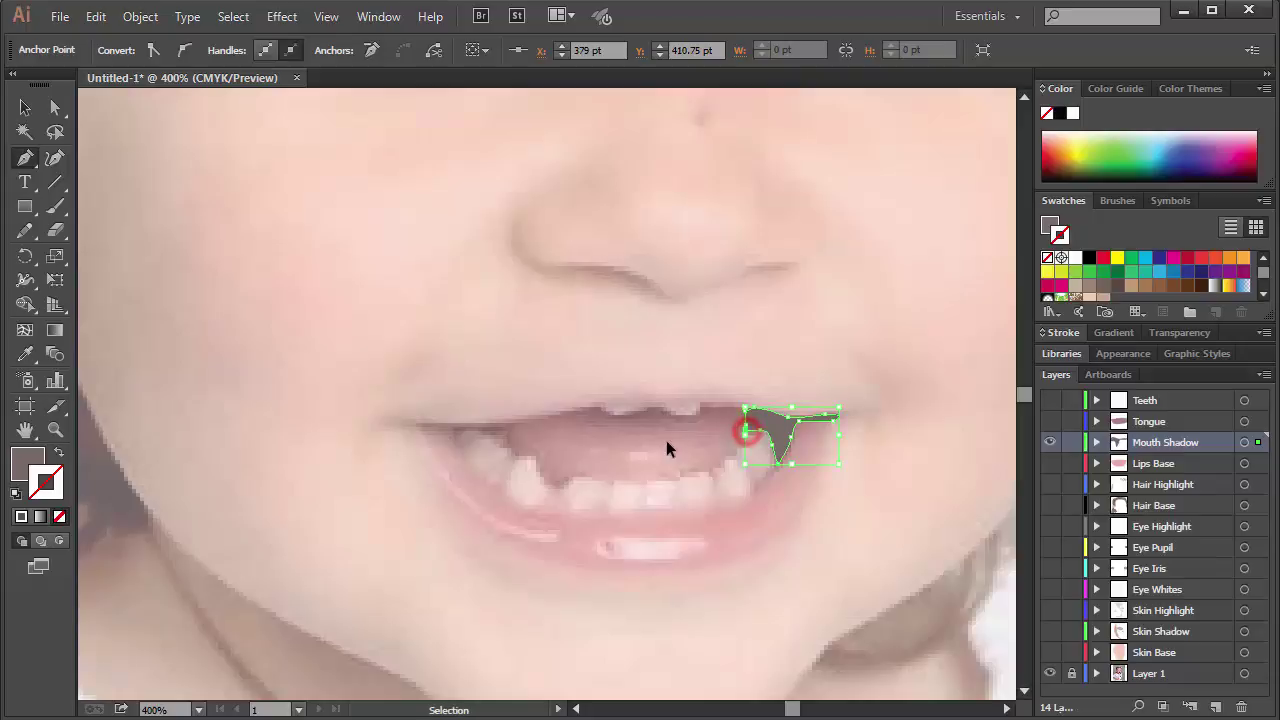
pyautogui.keyDown('ctrl'); pyautogui.click(666, 440); pyautogui.keyUp('ctrl')
# - Draw a matching thin closed shadow shape at the left mouth corner above the teeth
pyautogui.moveTo(505, 426)
pyautogui.mouseDown()
pyautogui.moveTo(426, 438)
pyautogui.moveTo(414, 425)
pyautogui.moveTo(469, 440)
pyautogui.moveTo(488, 430)
pyautogui.mouseUp()
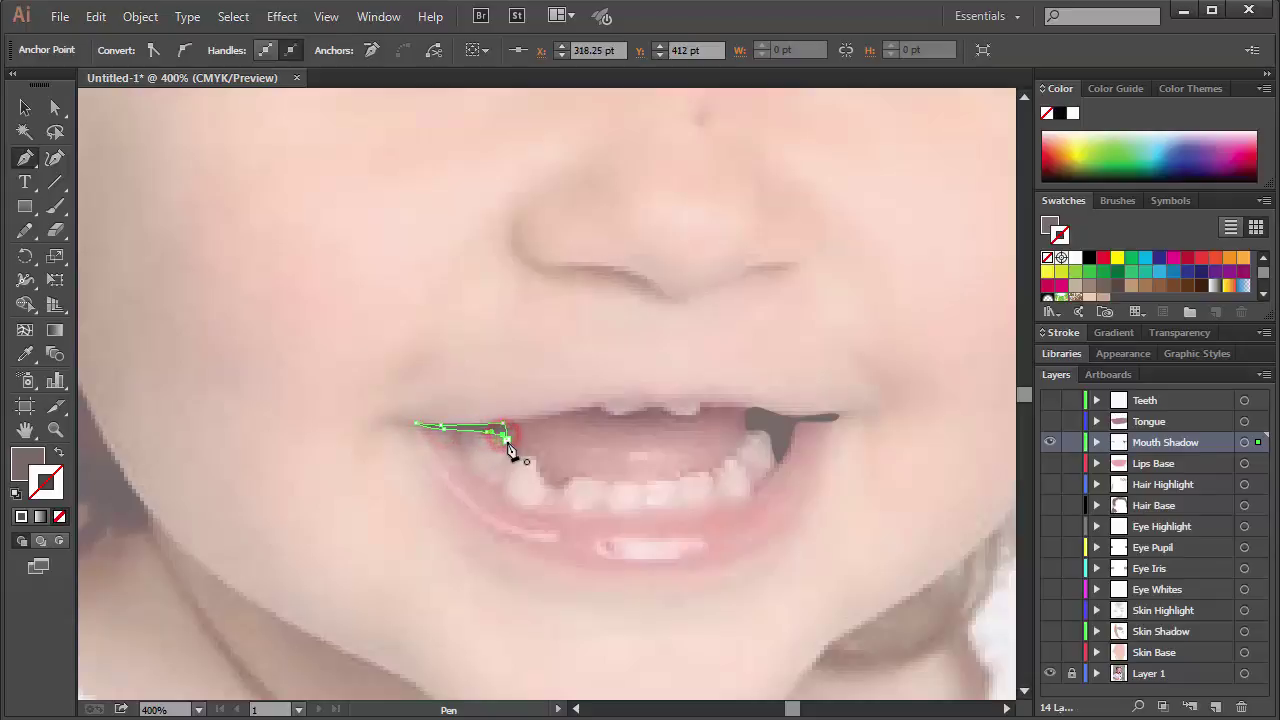
pyautogui.click(505, 430)
pyautogui.keyDown('ctrl'); pyautogui.click(930, 468); pyautogui.keyUp('ctrl')
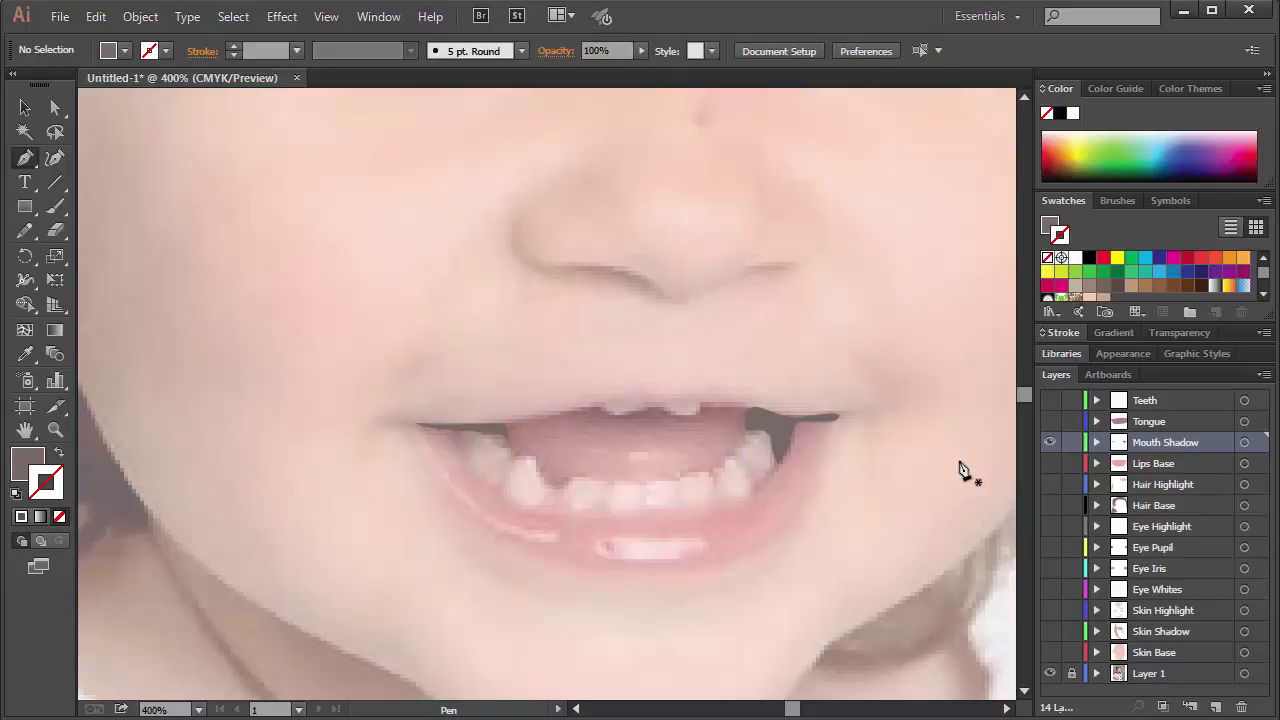
# - Show the Tongue layer and sample the pale pink highlight on the lower lip as the fill colour
pyautogui.click(1050, 421)
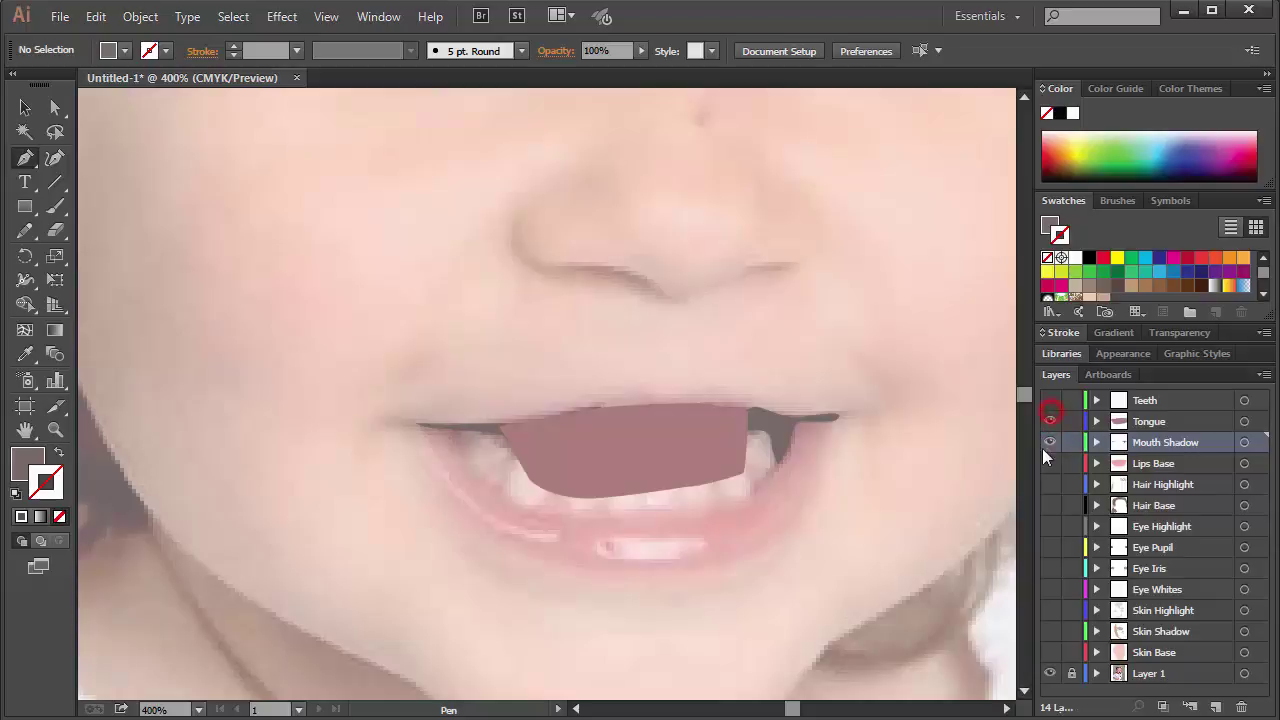
pyautogui.press('i')
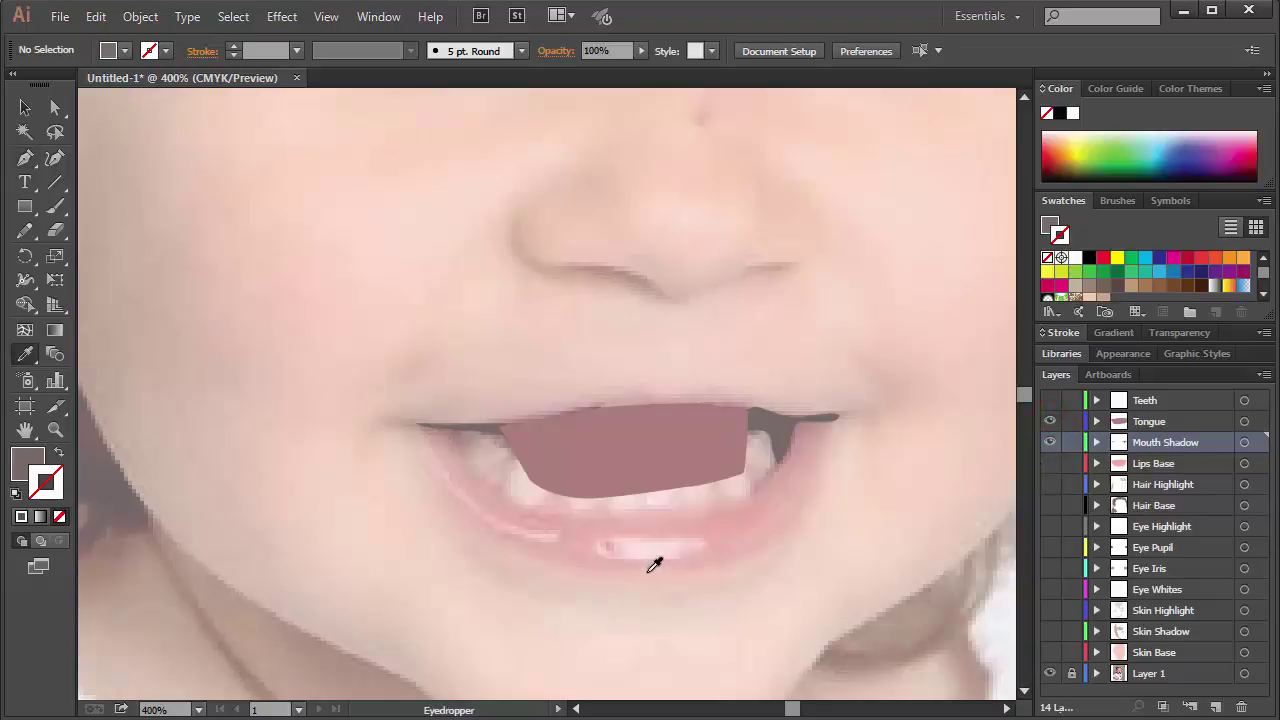
pyautogui.click(649, 546)
pyautogui.click(1216, 706)
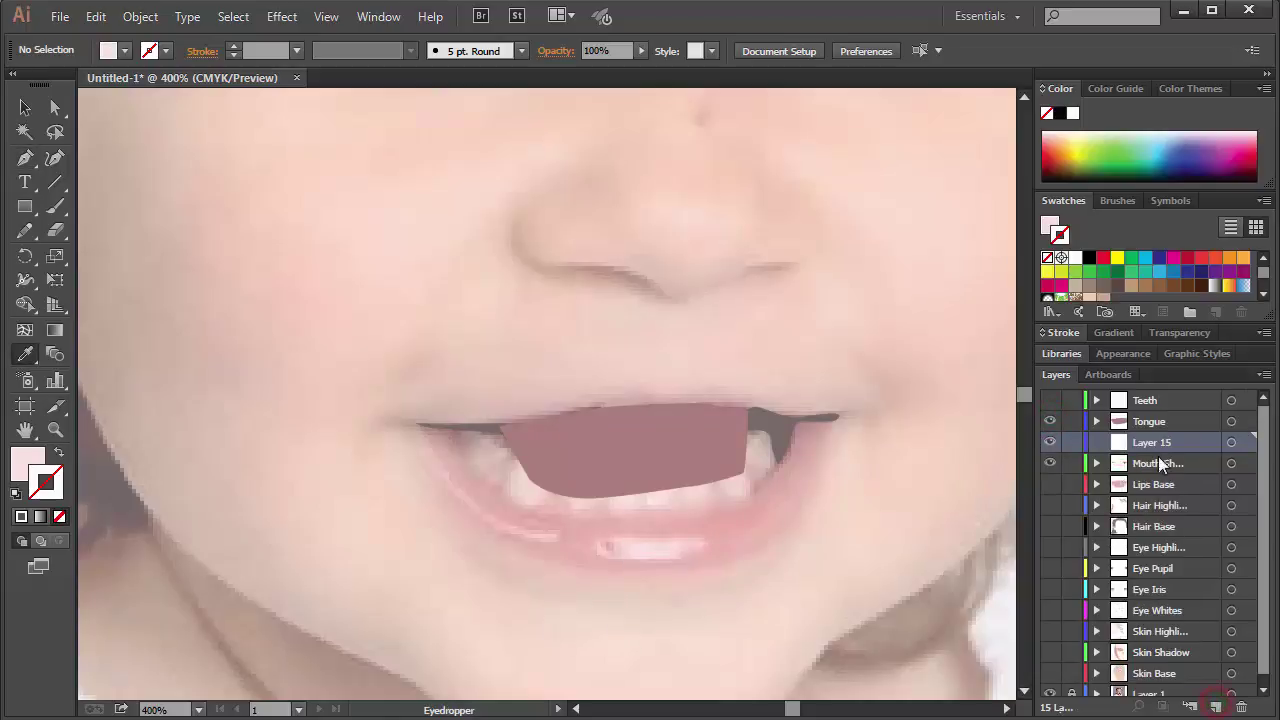
pyautogui.moveTo(1158, 456)
pyautogui.mouseDown()
pyautogui.moveTo(1148, 397)
pyautogui.moveTo(1152, 461)
pyautogui.mouseUp()
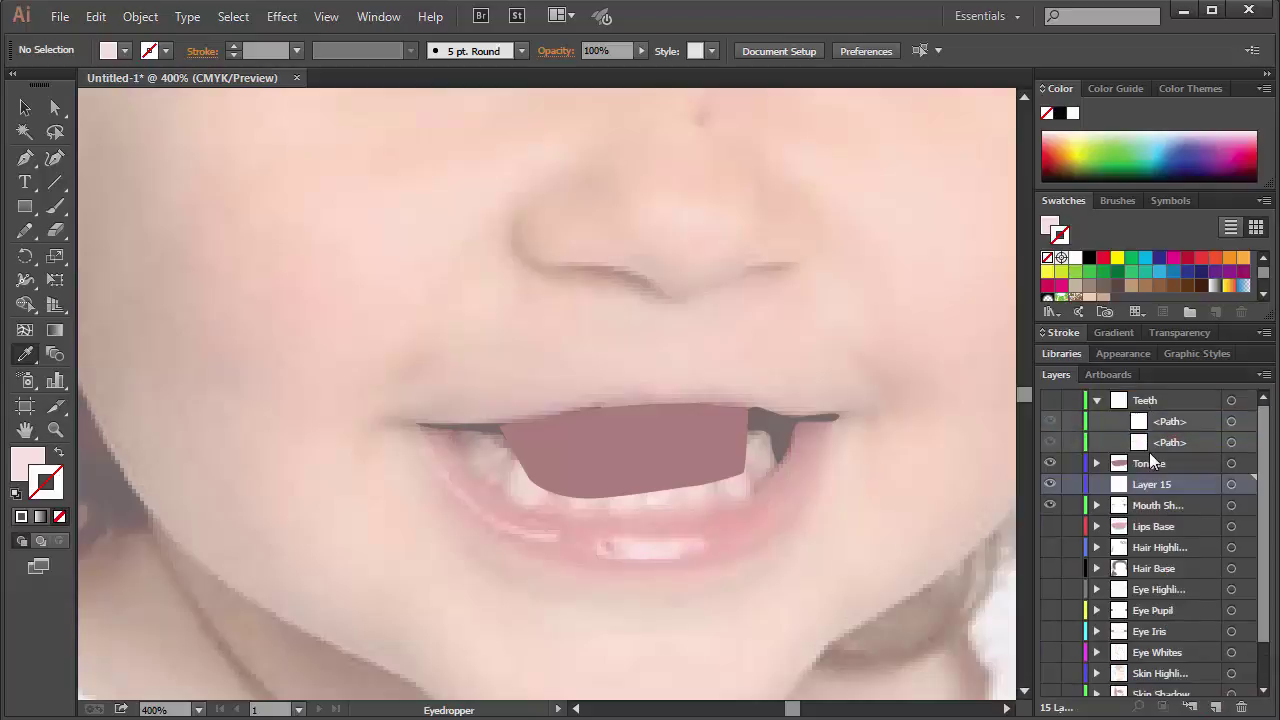
pyautogui.hotkey('ctrl', 'z')
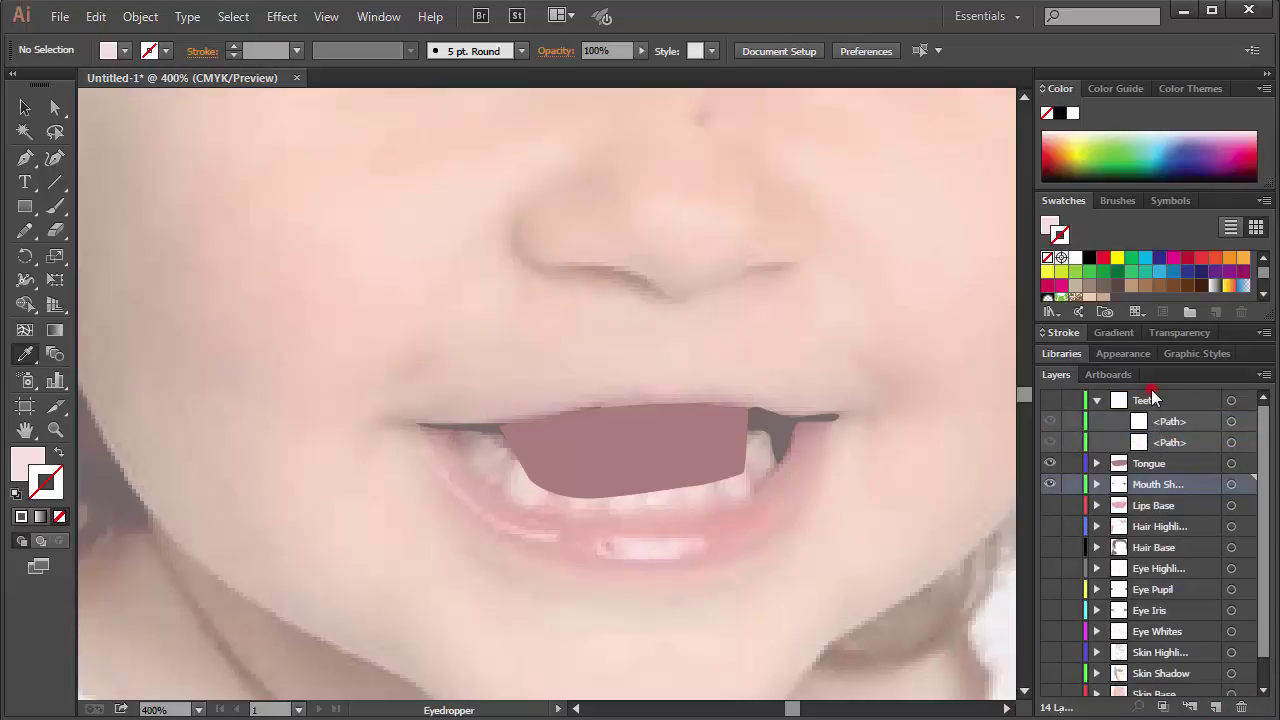
# - Collapse the Teeth layer and add a layer named Lips Highlight directly above it
pyautogui.click(1098, 400)
pyautogui.click(1143, 400)
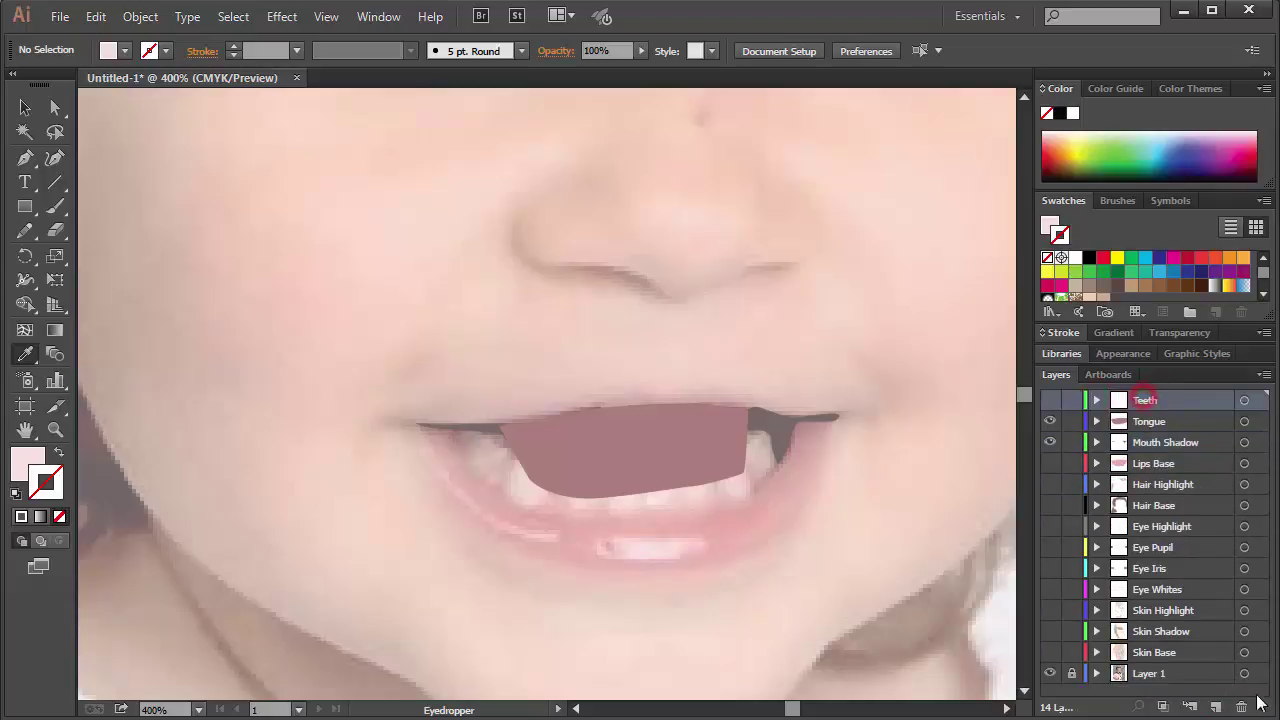
pyautogui.click(1216, 706)
pyautogui.doubleClick(1156, 401)
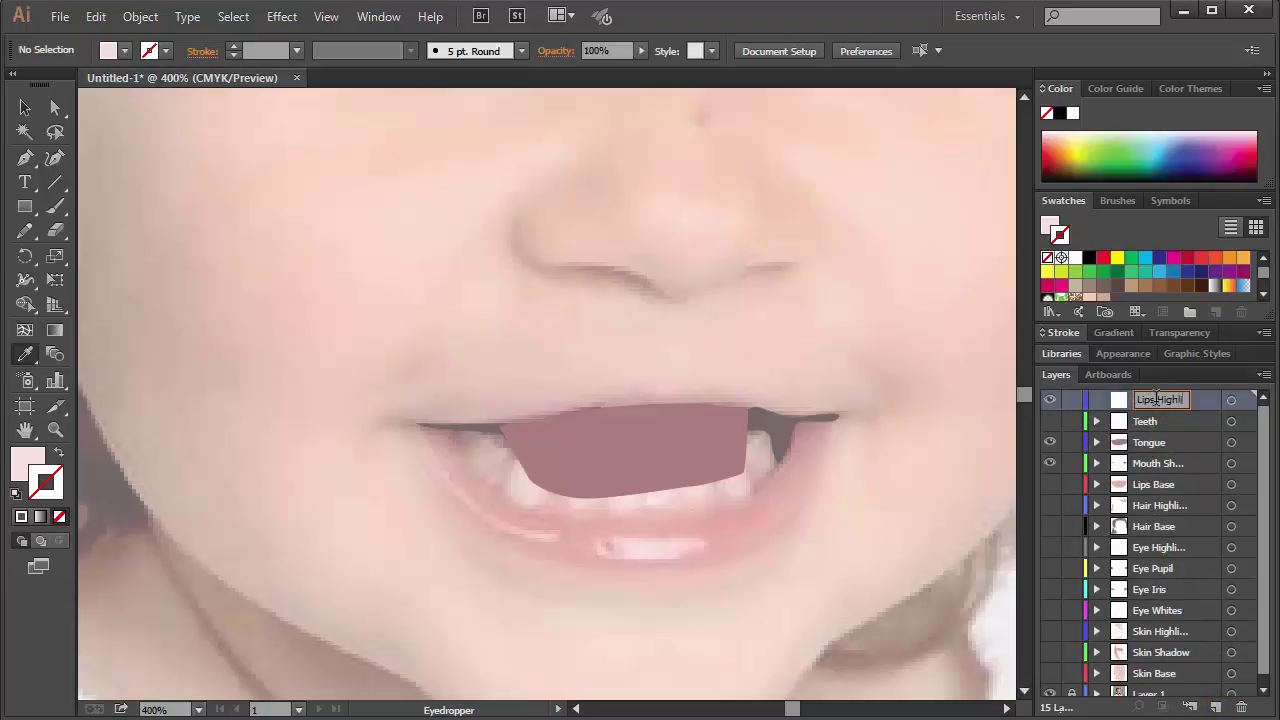
# - Draw a closed highlight shape on the middle of the lower lip, filled with pale pink sampled from the photo
pyautogui.press('p')
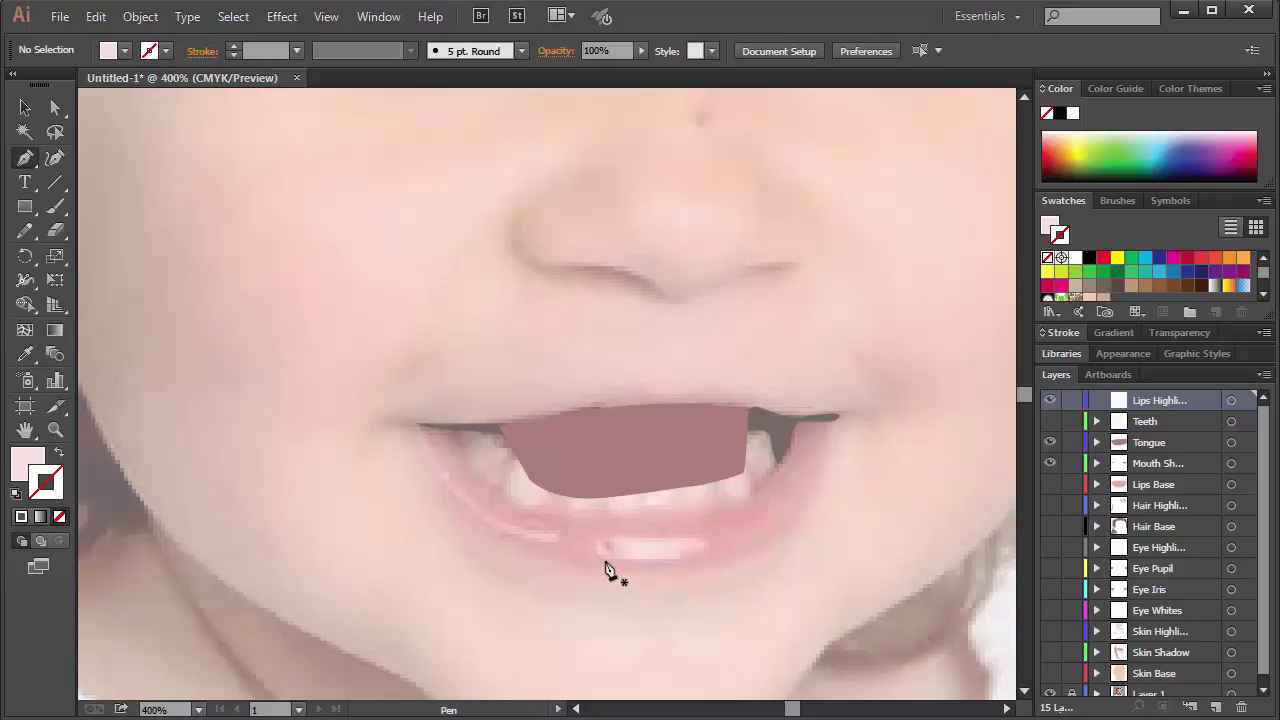
pyautogui.press('i')
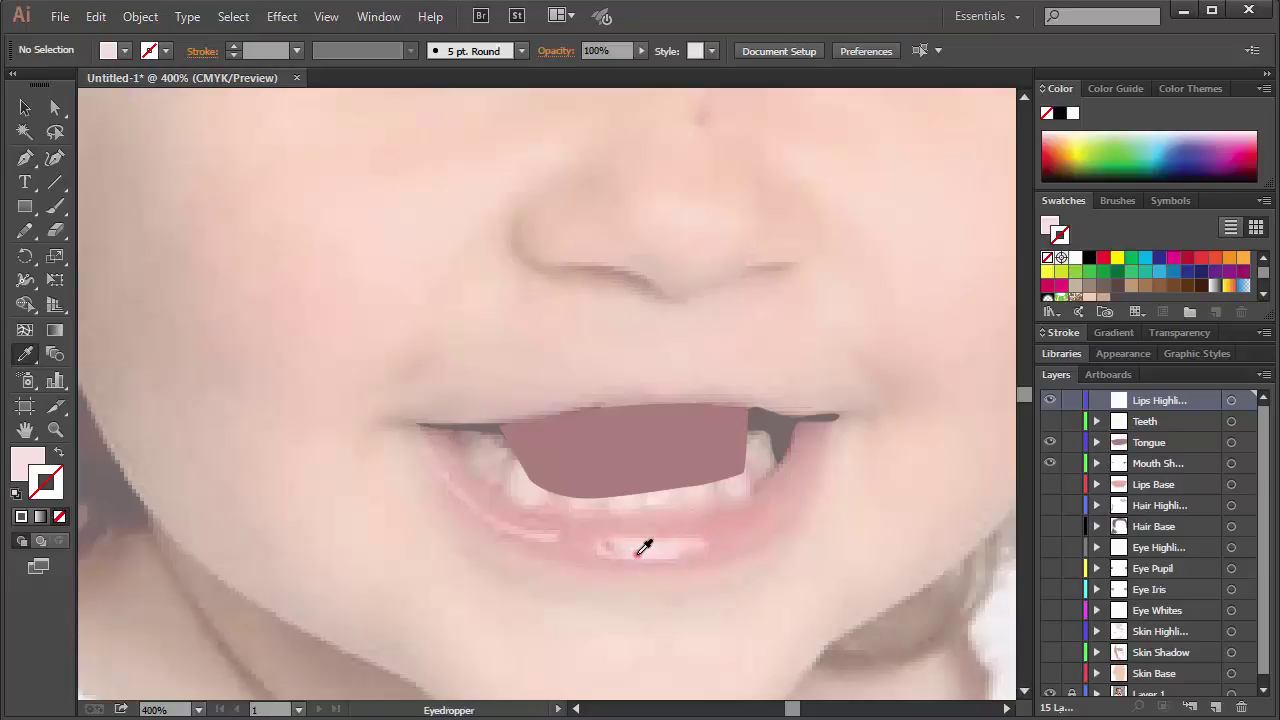
pyautogui.press('p')
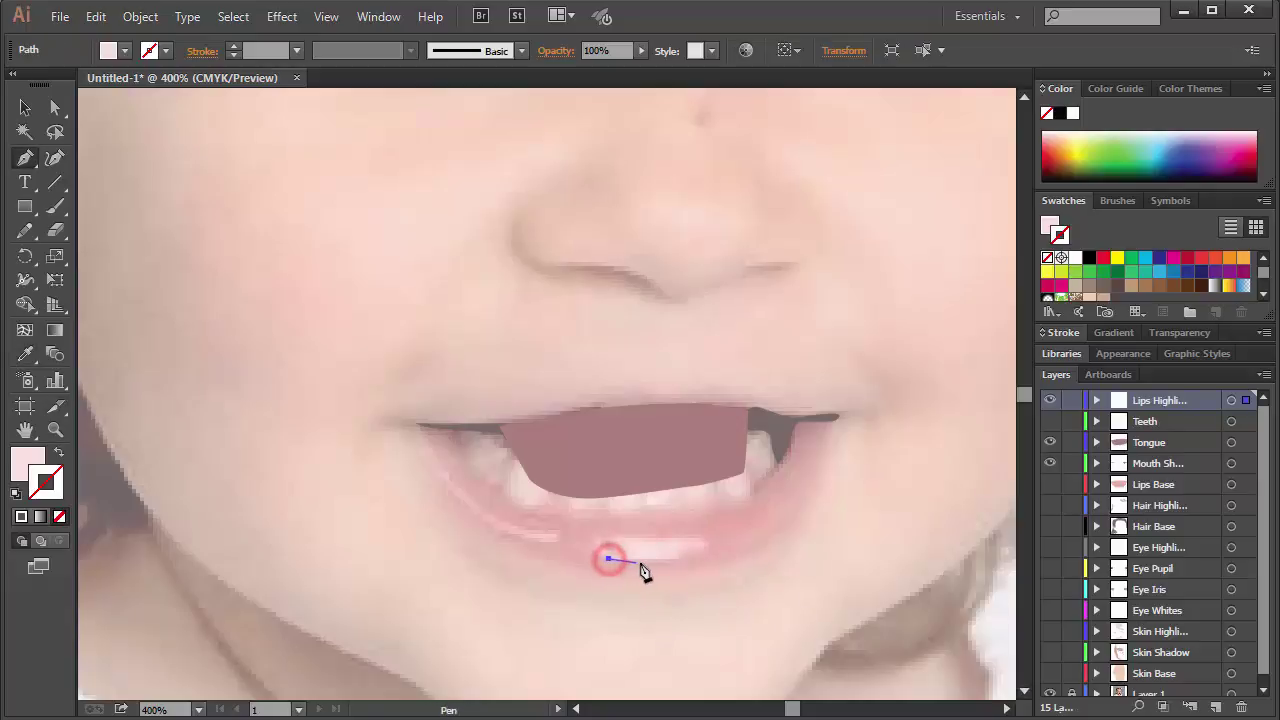
pyautogui.moveTo(651, 560); pyautogui.dragTo(619, 563)
pyautogui.click(706, 542)
pyautogui.click(595, 541)
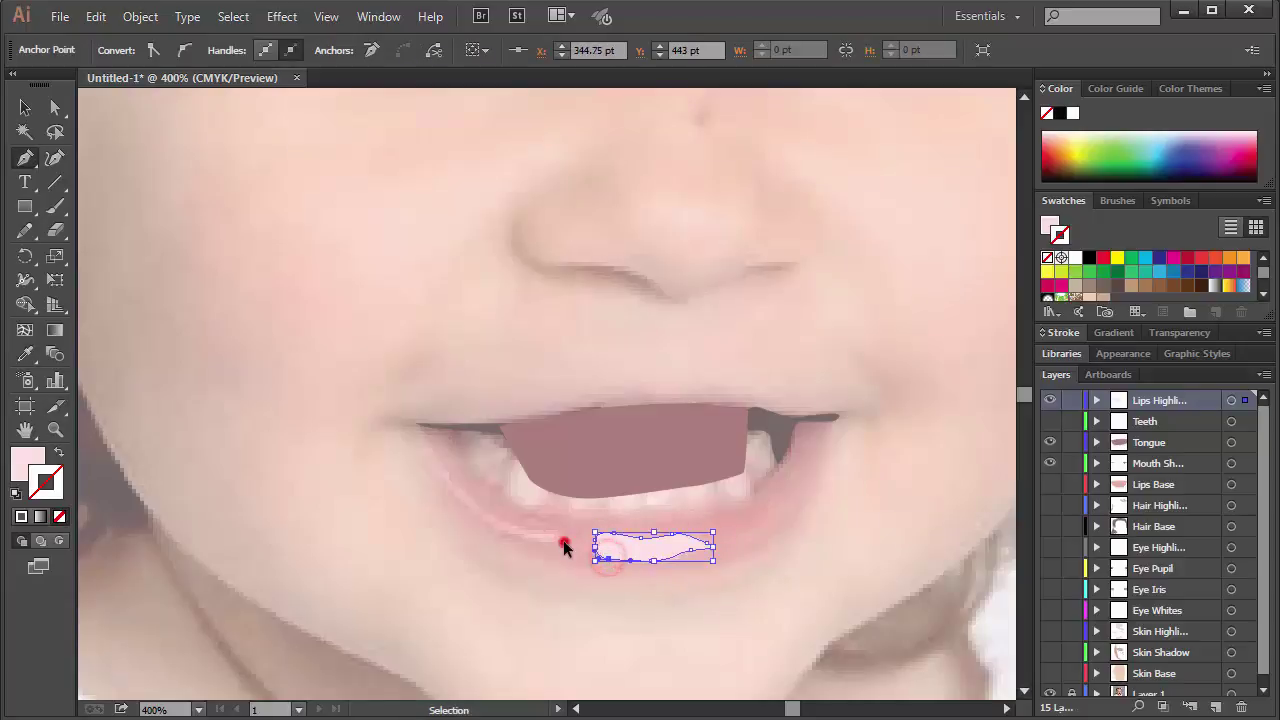
# - Draw a thin curved closed highlight along the left part of the lower lip with the same pale pink fill and no stroke
pyautogui.keyDown('ctrl'); pyautogui.click(563, 543); pyautogui.keyUp('ctrl')
pyautogui.moveTo(531, 540)
pyautogui.mouseDown()
pyautogui.moveTo(500, 541)
pyautogui.moveTo(449, 491)
pyautogui.moveTo(560, 537)
pyautogui.mouseUp()
pyautogui.hotkey('shift', 'x')
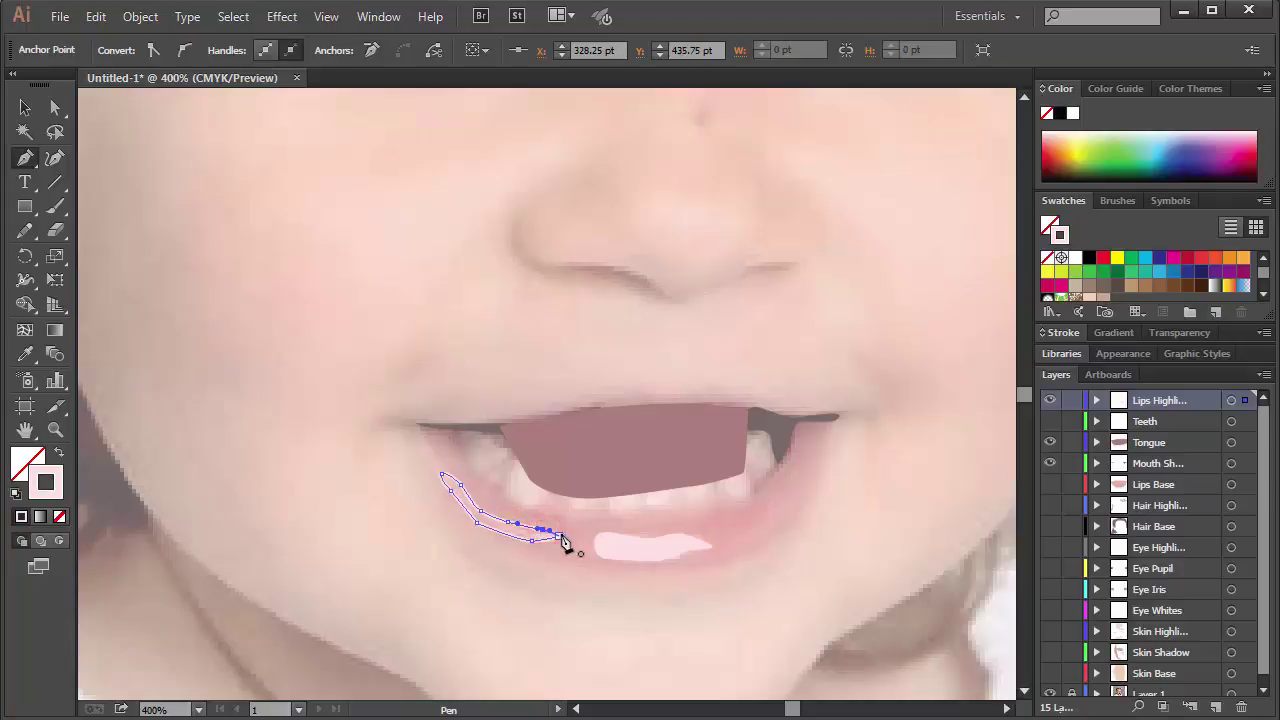
pyautogui.click(558, 536)
pyautogui.hotkey('shift', 'x')
pyautogui.keyDown('ctrl'); pyautogui.click(767, 530); pyautogui.keyUp('ctrl')
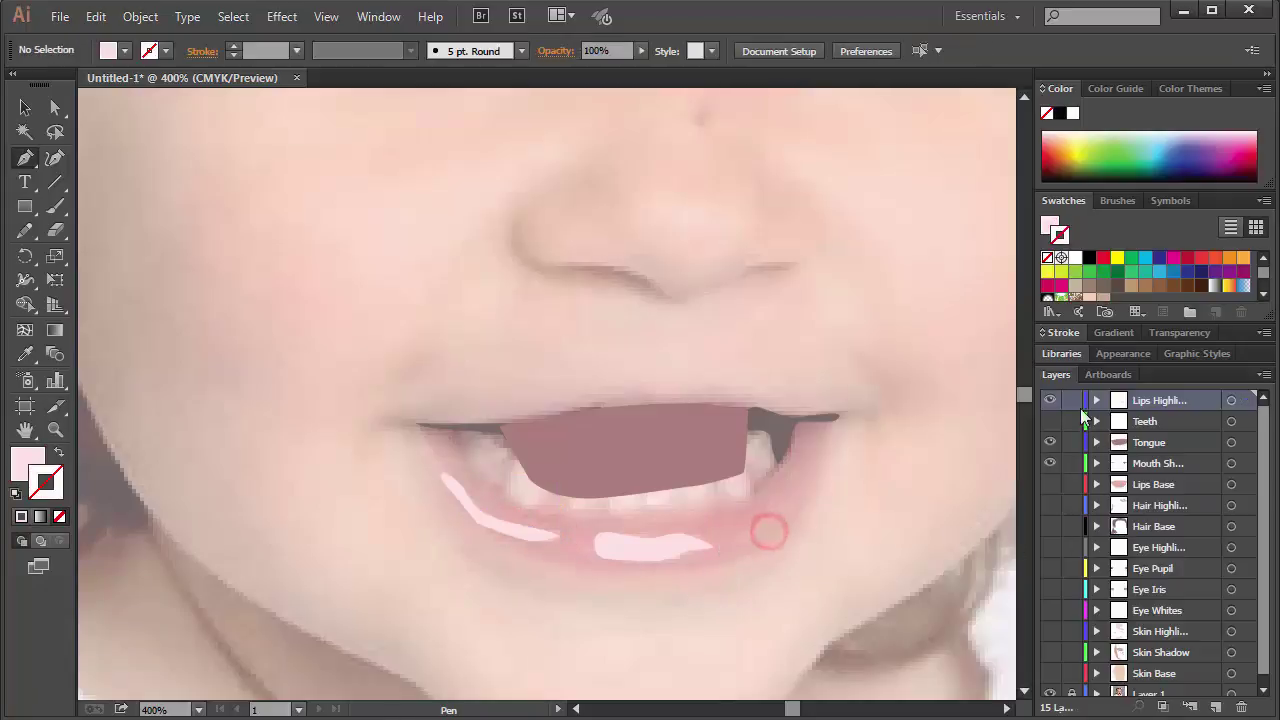
# - Show all the artwork layers and examine the whole portrait for missing details around the mouth and eyes
pyautogui.click(1050, 421)
pyautogui.moveTo(1050, 484); pyautogui.dragTo(1050, 686)
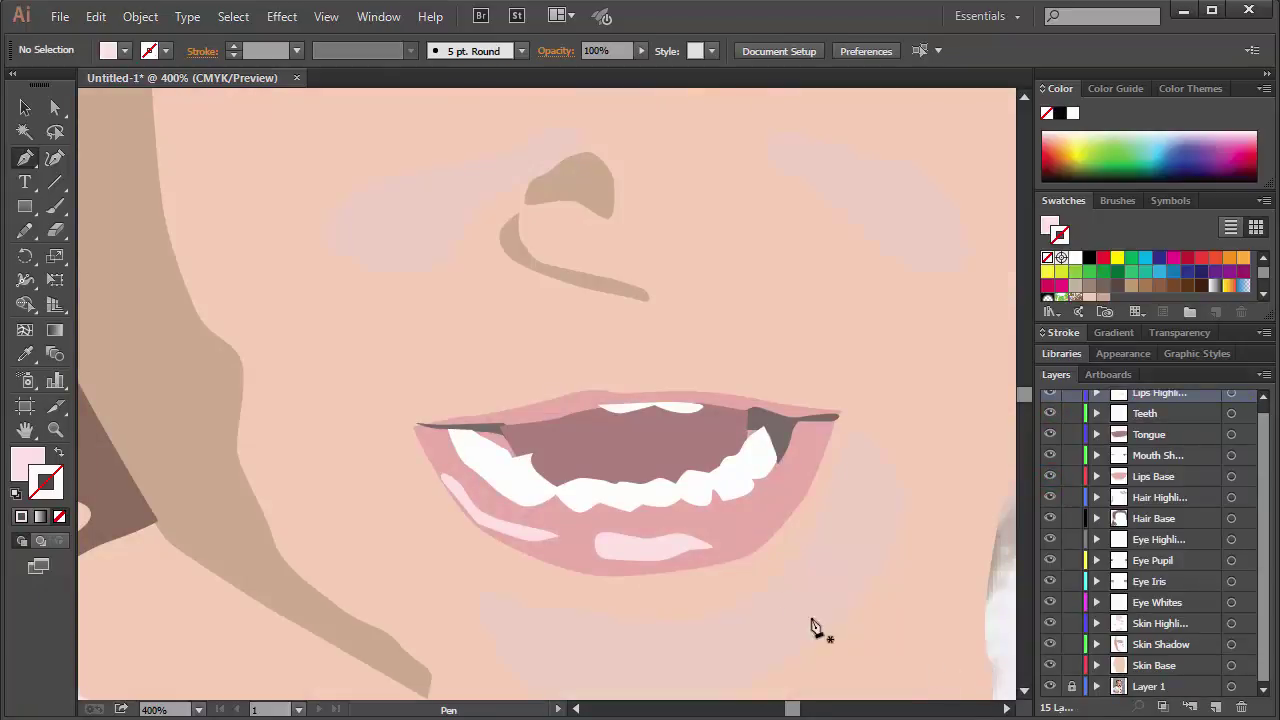
pyautogui.hotkey('ctrl', '1')
pyautogui.scroll(1, 757, 560)
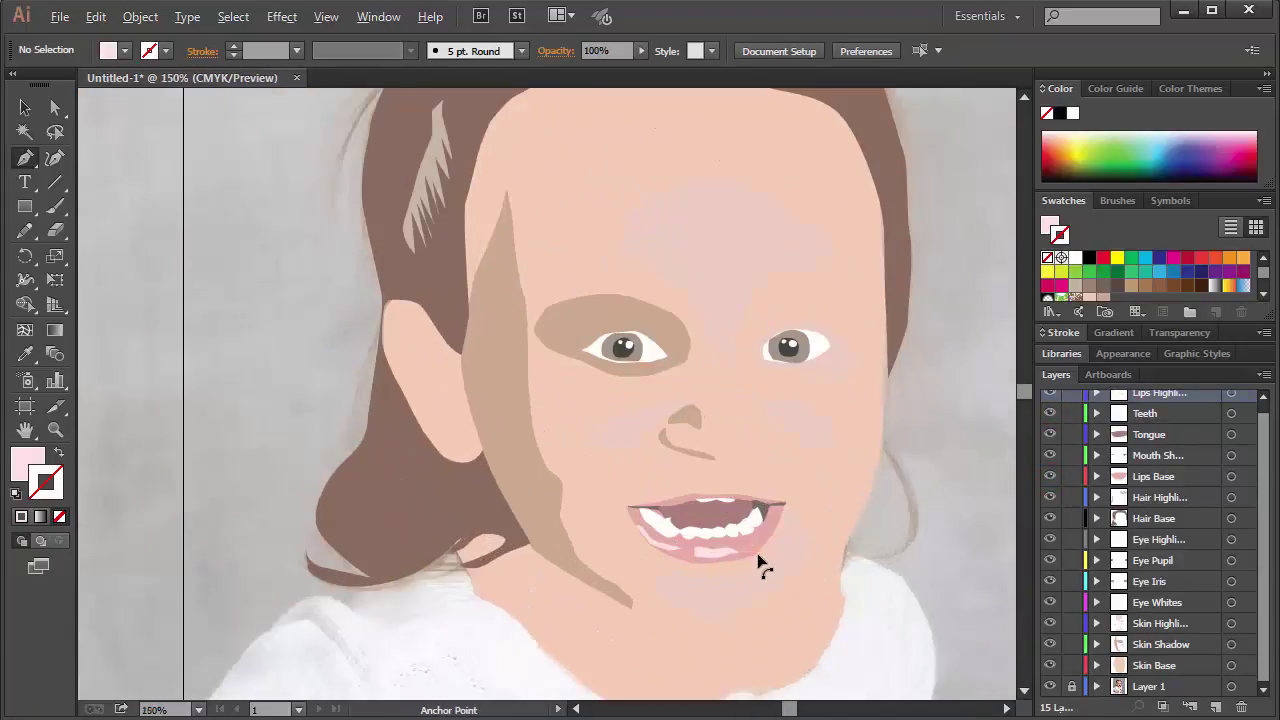
pyautogui.moveTo(757, 557); pyautogui.dragTo(529, 551)
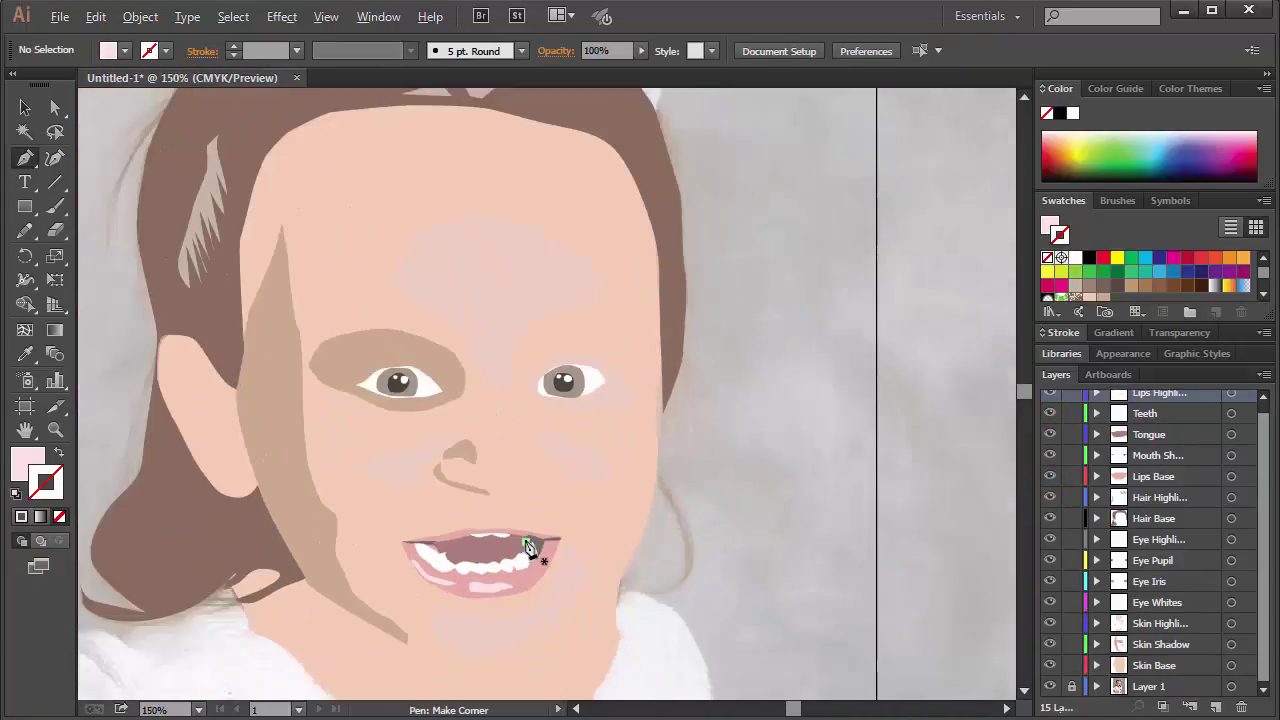
pyautogui.scroll(1, 527, 545)
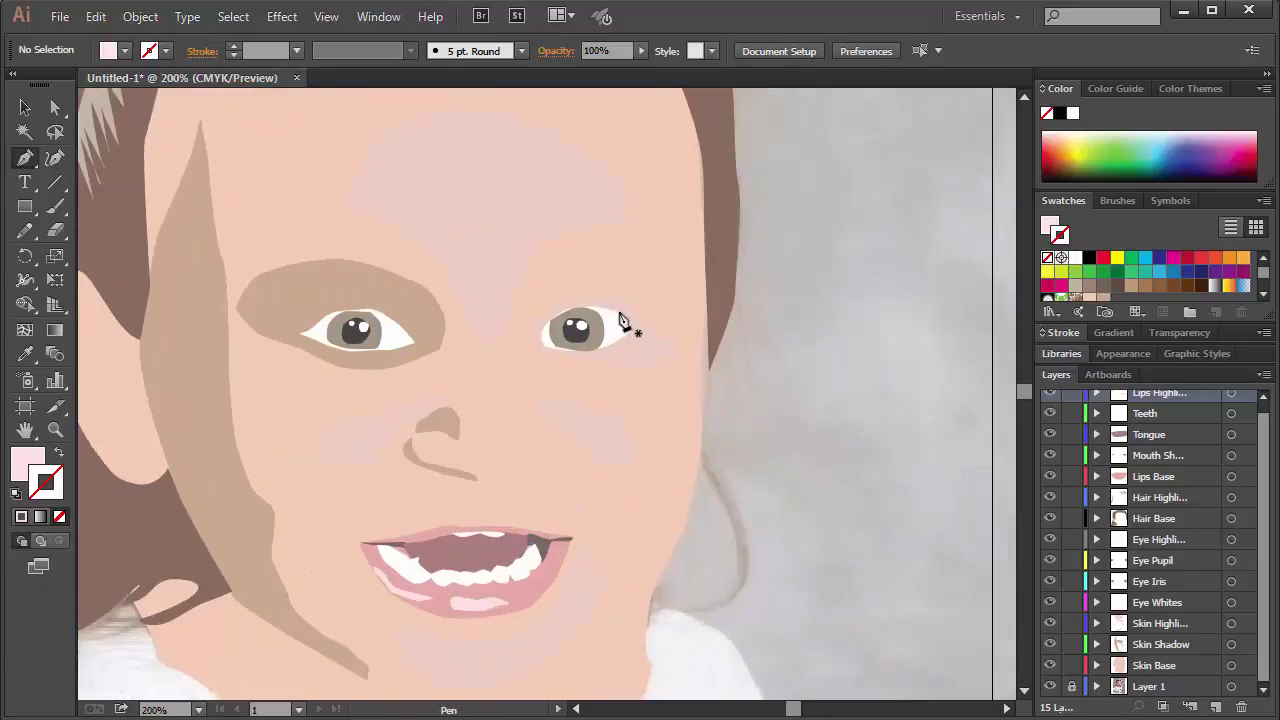
pyautogui.scroll(1, 1070, 440)
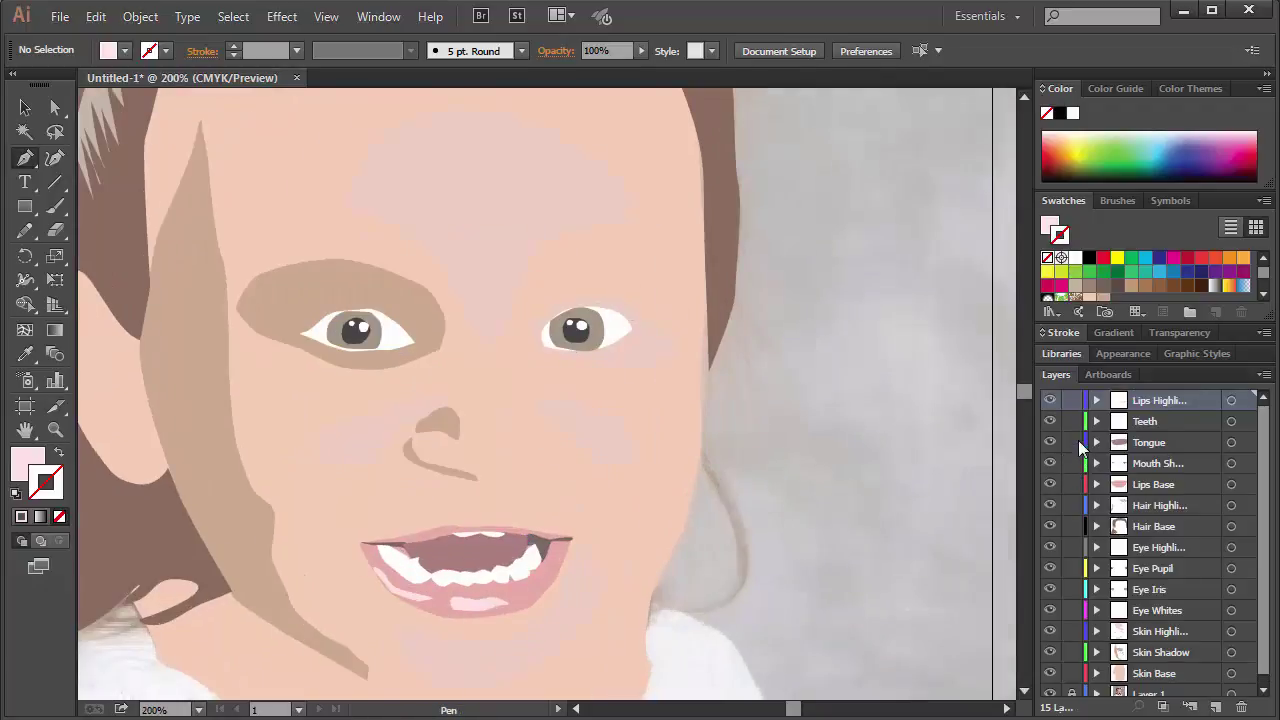
# - Hide all the artwork layers above the photo and add a layer named Eye Shadow at the top of the stack
pyautogui.moveTo(1052, 405); pyautogui.dragTo(1046, 620)
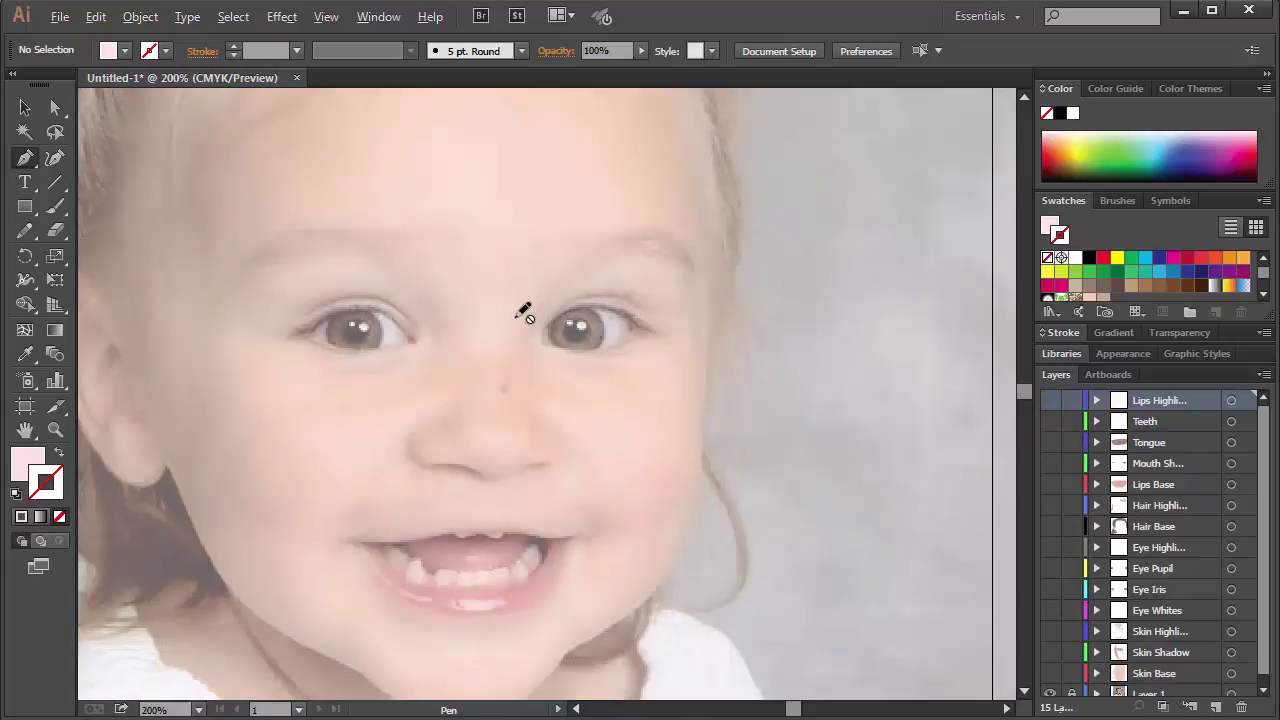
pyautogui.scroll(2, 523, 306)
pyautogui.scroll(1, 663, 297)
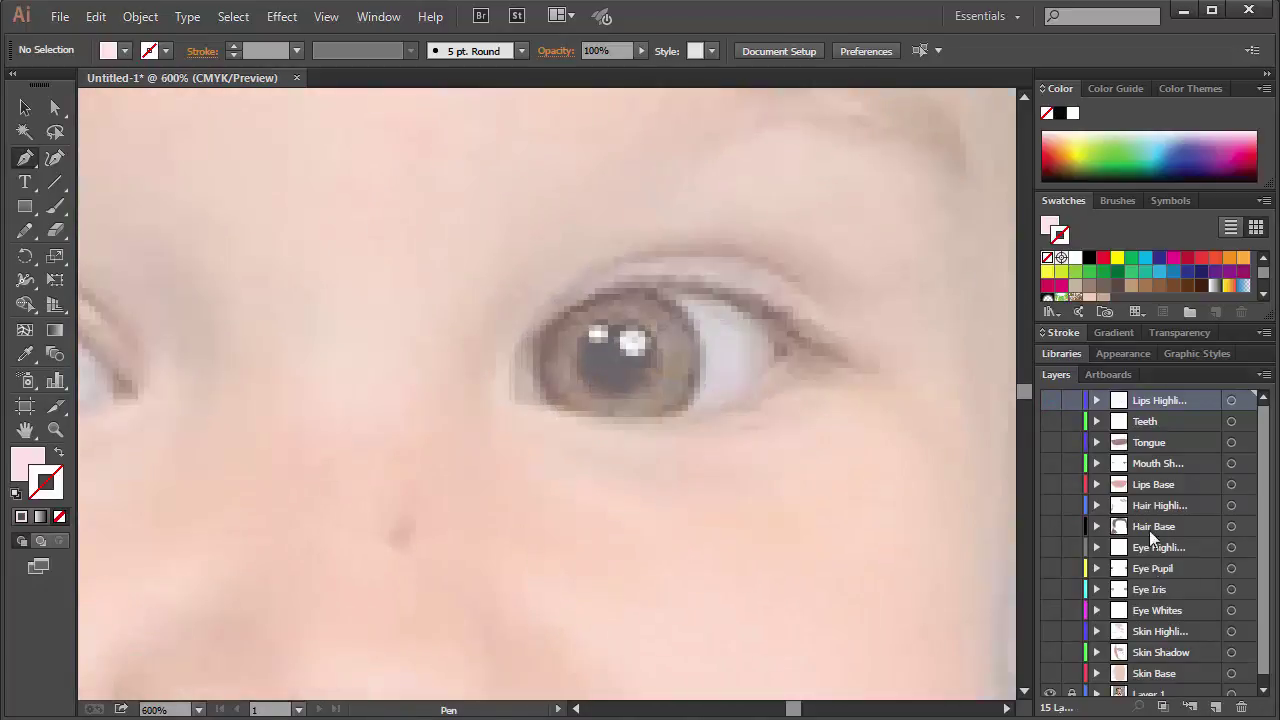
pyautogui.click(1215, 707)
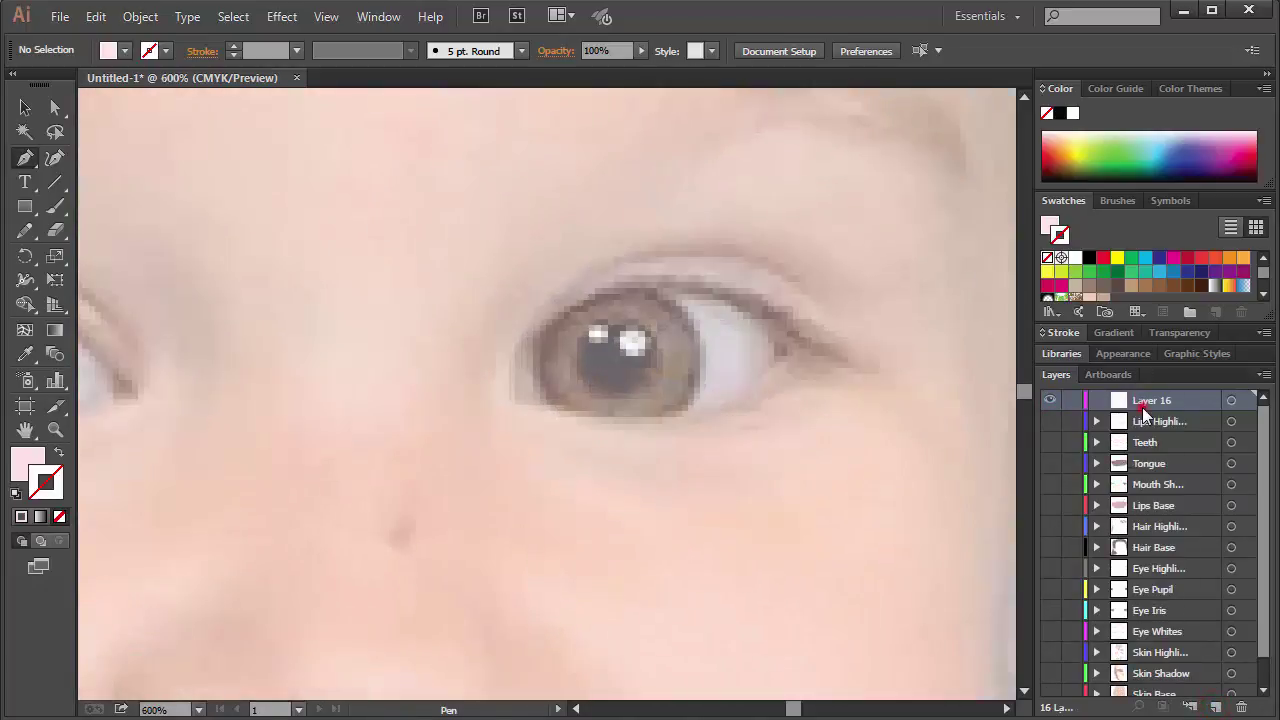
pyautogui.doubleClick(1142, 400)
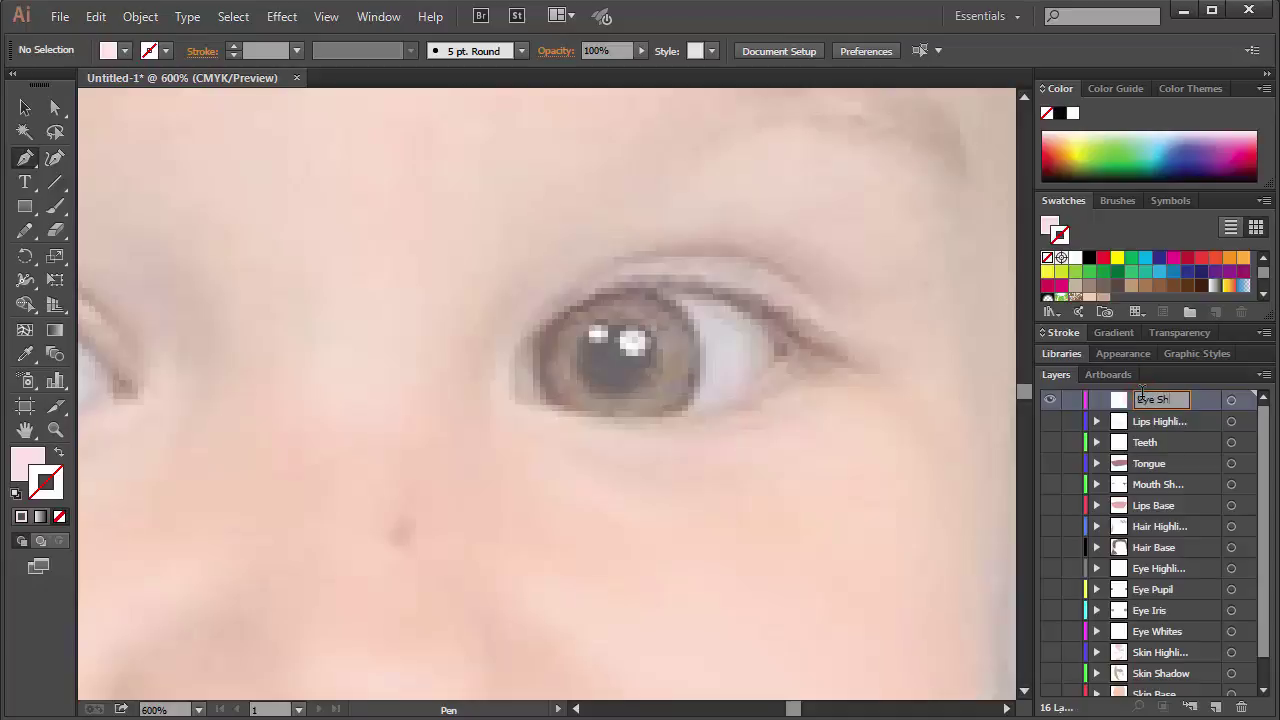
pyautogui.write('Eye Shadow')
pyautogui.press('Return')
# - Draw a closed, tapered upper lash line shape over the right eye, using grey-brown sampled from the photo's lash line
pyautogui.click(594, 298)
pyautogui.moveTo(670, 288); pyautogui.dragTo(679, 293)
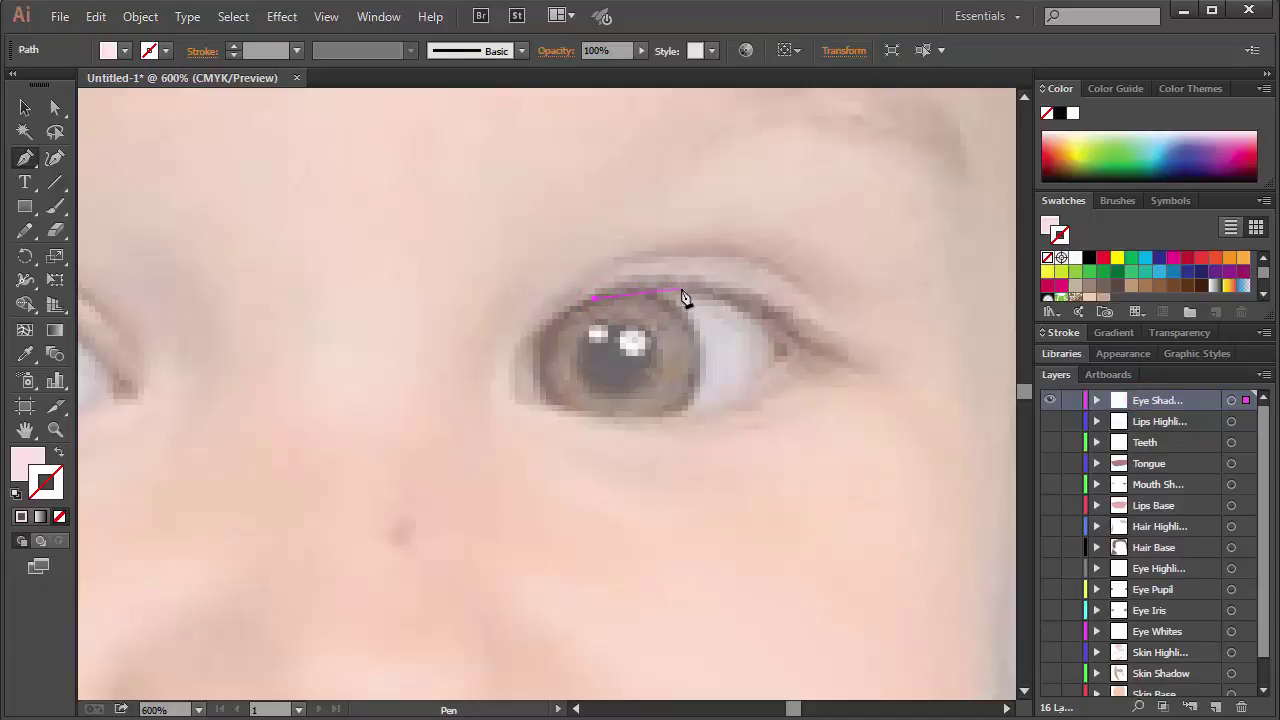
pyautogui.press('i')
pyautogui.click(694, 287)
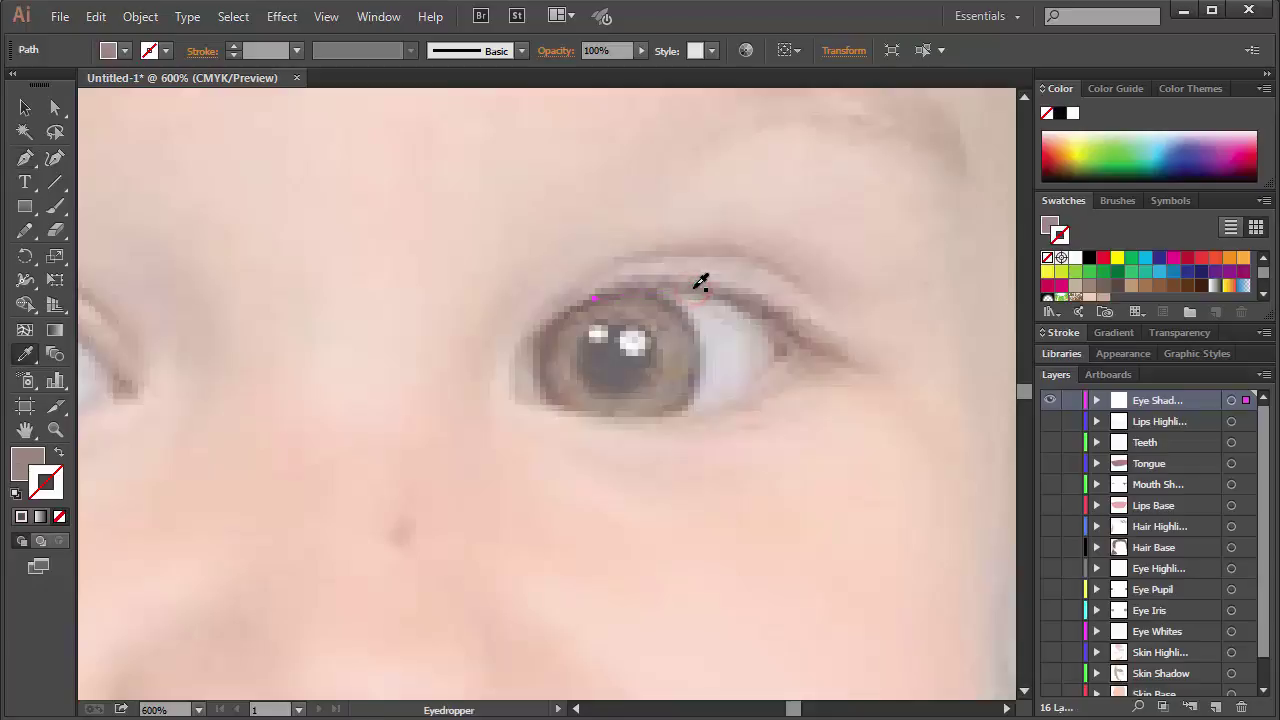
pyautogui.press('p')
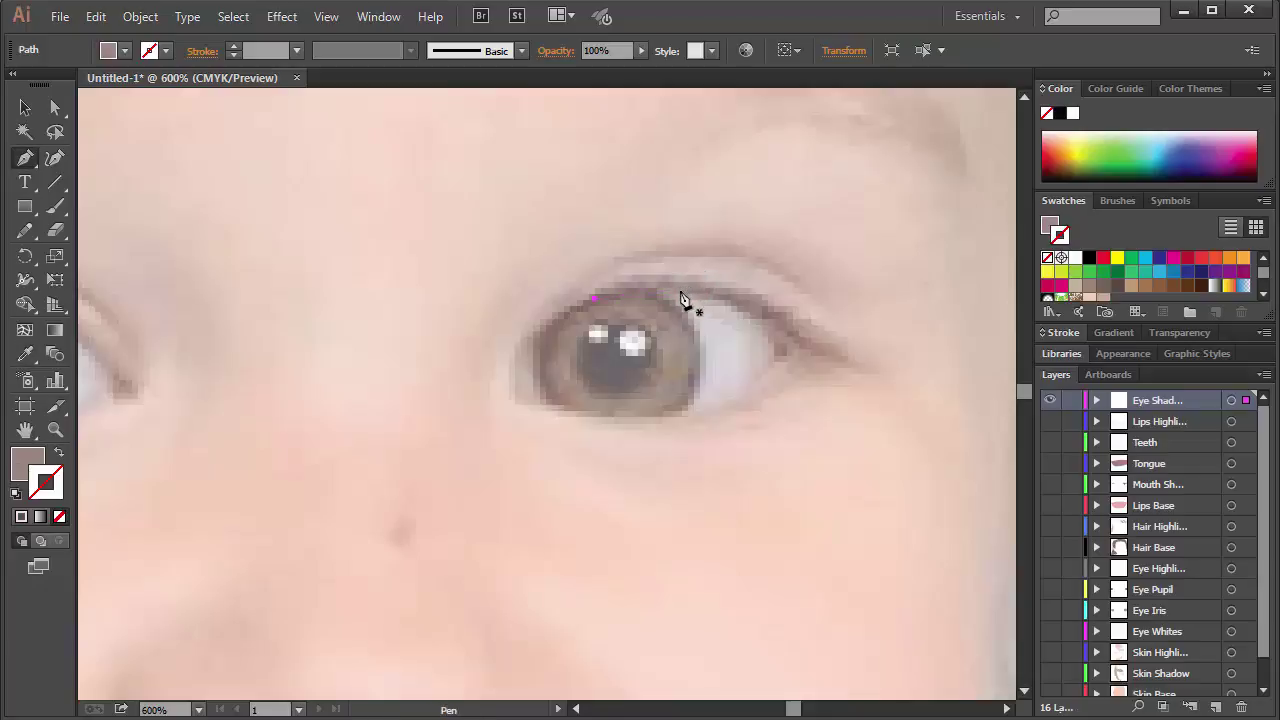
pyautogui.moveTo(680, 293)
pyautogui.mouseDown()
pyautogui.moveTo(735, 303)
pyautogui.moveTo(819, 357)
pyautogui.moveTo(797, 318)
pyautogui.moveTo(697, 288)
pyautogui.mouseUp()
pyautogui.click(594, 299)
pyautogui.click(844, 363)
pyautogui.hotkey('shift', 'x')
pyautogui.moveTo(597, 298)
pyautogui.mouseDown()
pyautogui.moveTo(677, 290)
pyautogui.moveTo(613, 290)
pyautogui.moveTo(588, 317)
pyautogui.mouseUp()
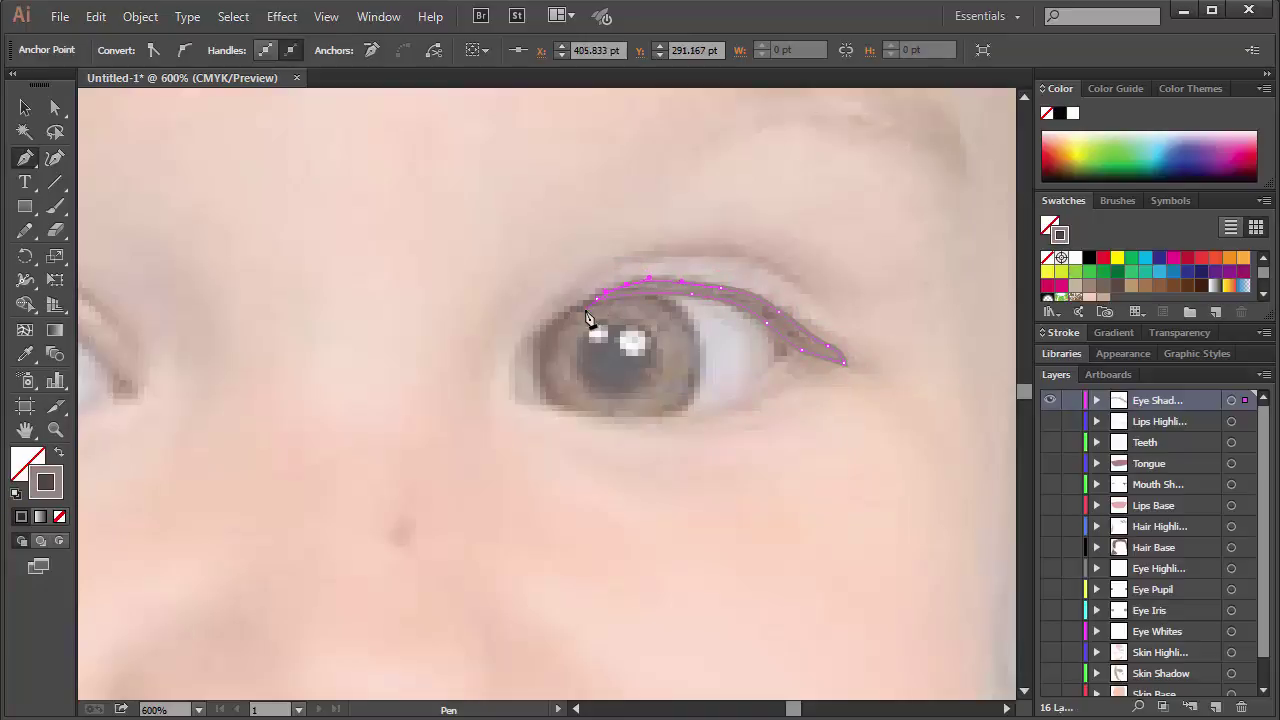
pyautogui.keyDown('ctrl'); pyautogui.click(614, 263); pyautogui.keyUp('ctrl')
# - Draw a thin closed eyelid crease shape above the right eye's lash line and give both shapes the grey-brown fill without stroke
pyautogui.click(618, 261)
pyautogui.click(690, 258)
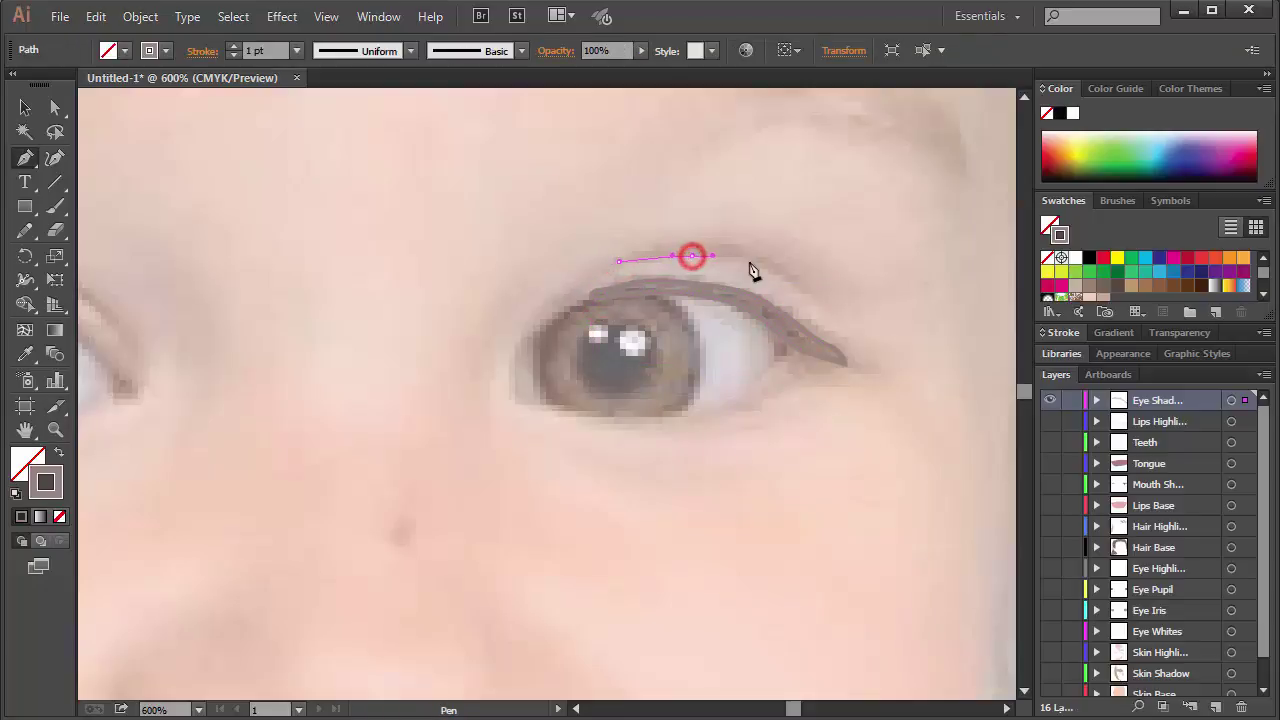
pyautogui.click(754, 263)
pyautogui.click(804, 292)
pyautogui.click(830, 300)
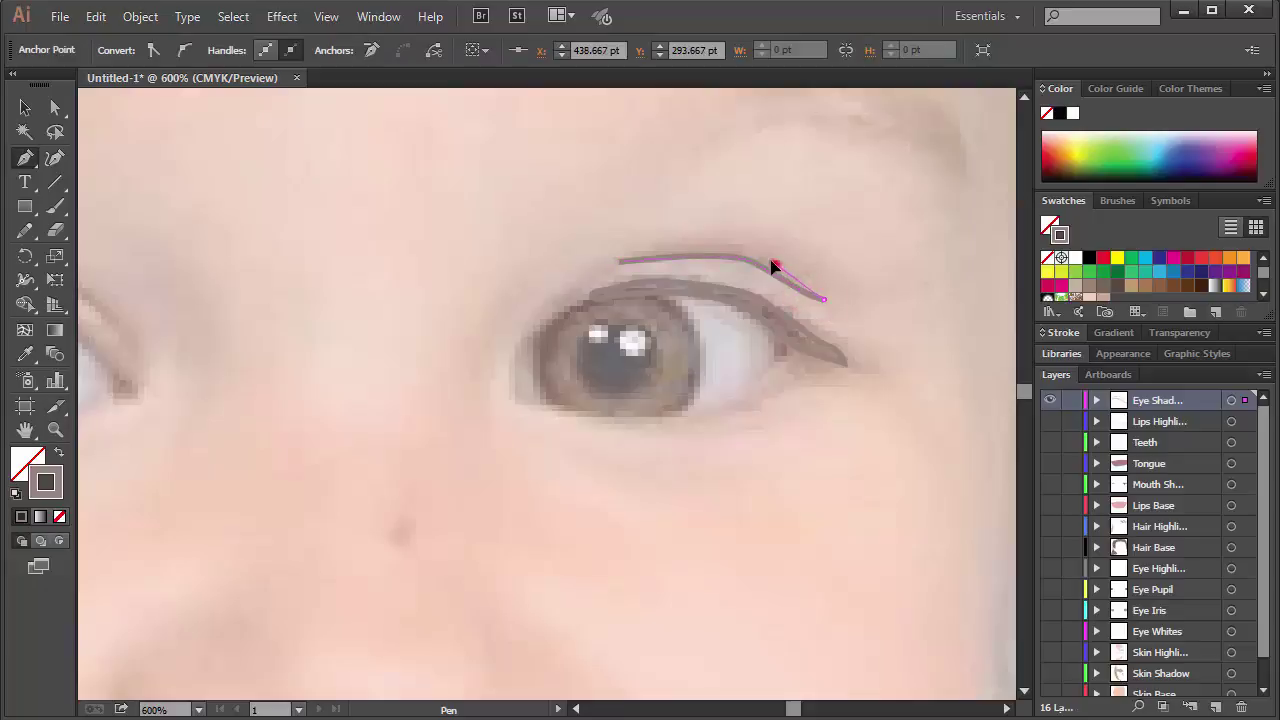
pyautogui.click(771, 263)
pyautogui.click(726, 244)
pyautogui.click(674, 242)
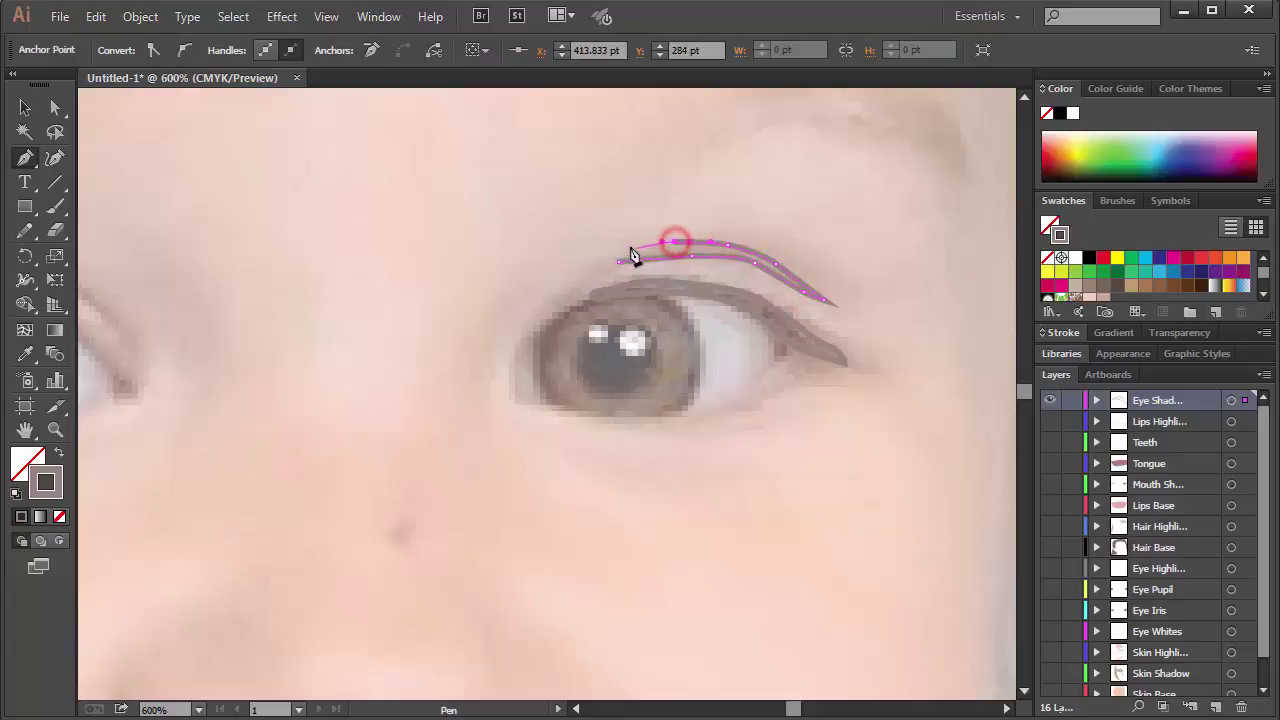
pyautogui.click(624, 245)
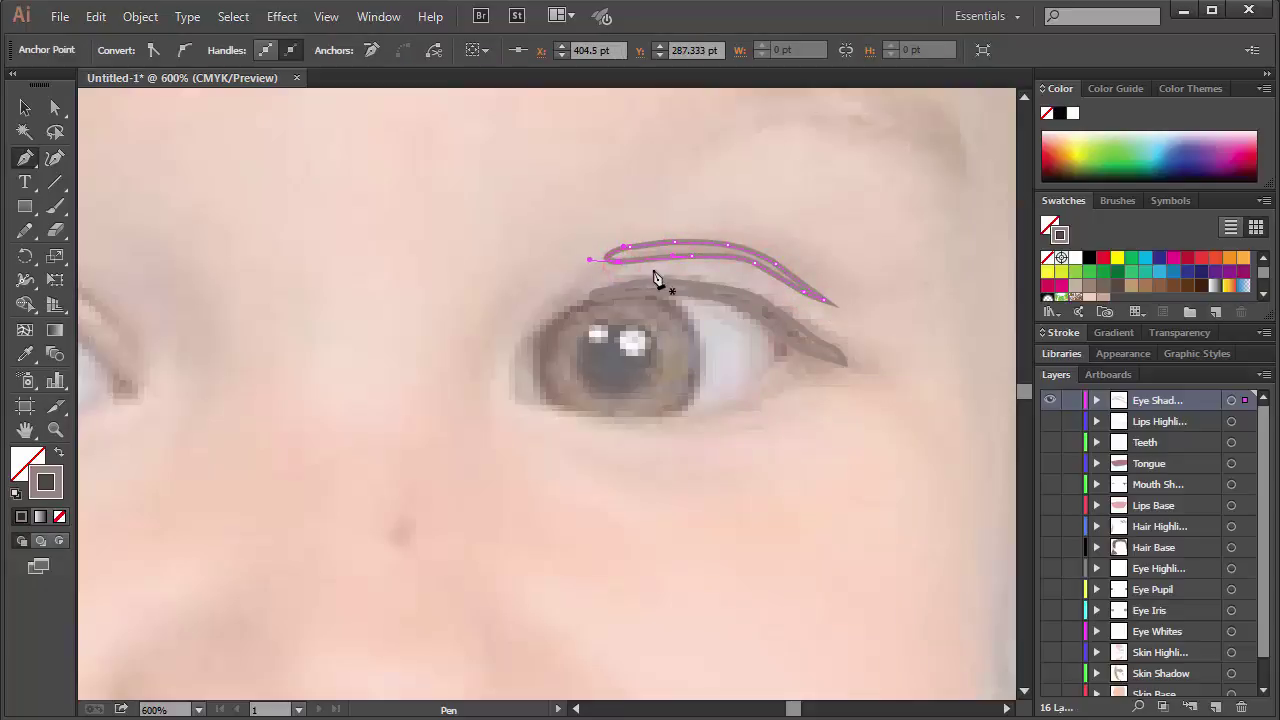
pyautogui.keyDown('ctrl'); pyautogui.click(746, 348); pyautogui.keyUp('ctrl')
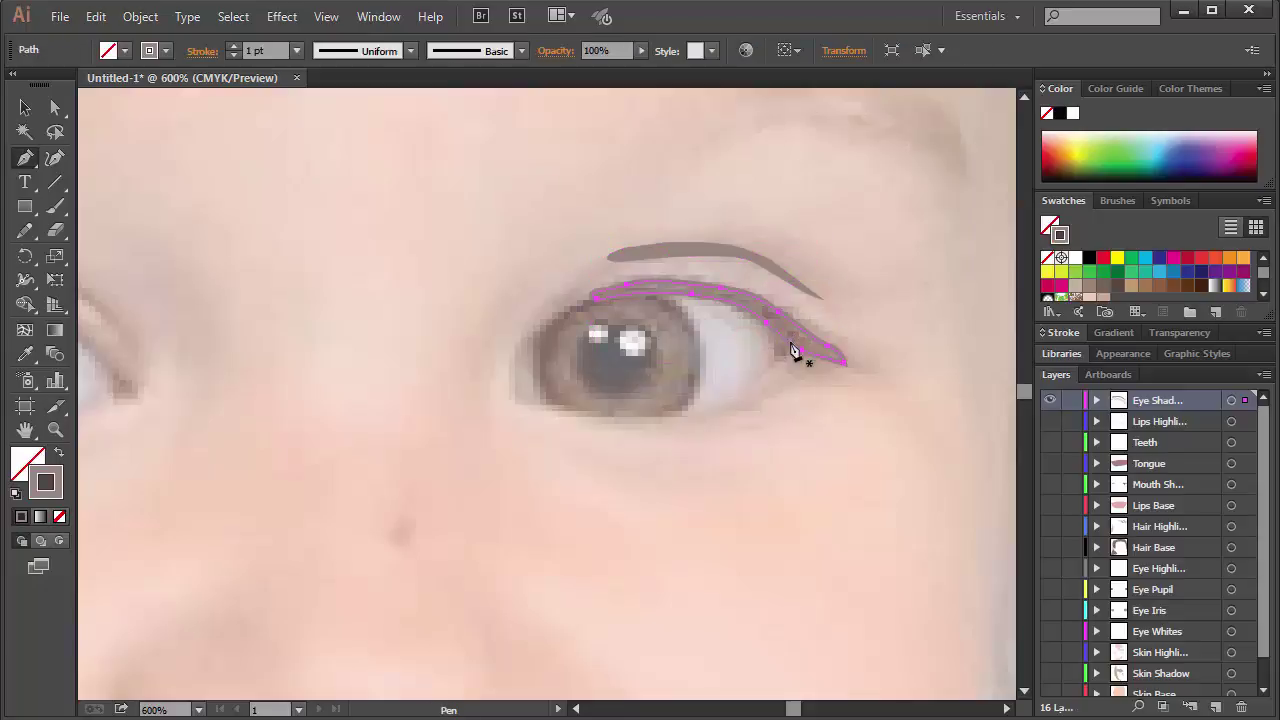
pyautogui.keyDown('ctrl'); pyautogui.click(593, 387); pyautogui.keyUp('ctrl')
# - Trace the lower edge of the upper lash line on the left eye, from the inner corner to the outer corner
pyautogui.moveTo(480, 389); pyautogui.dragTo(584, 412)
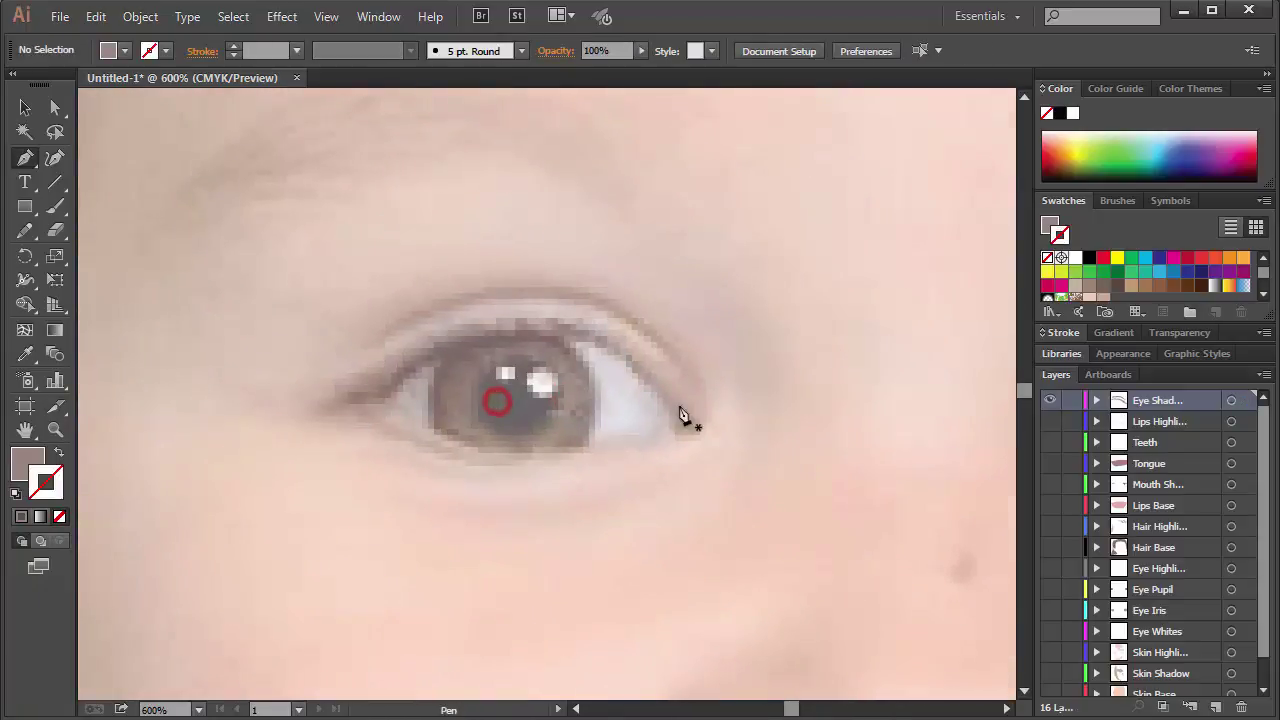
pyautogui.click(668, 404)
pyautogui.moveTo(620, 356); pyautogui.dragTo(604, 347)
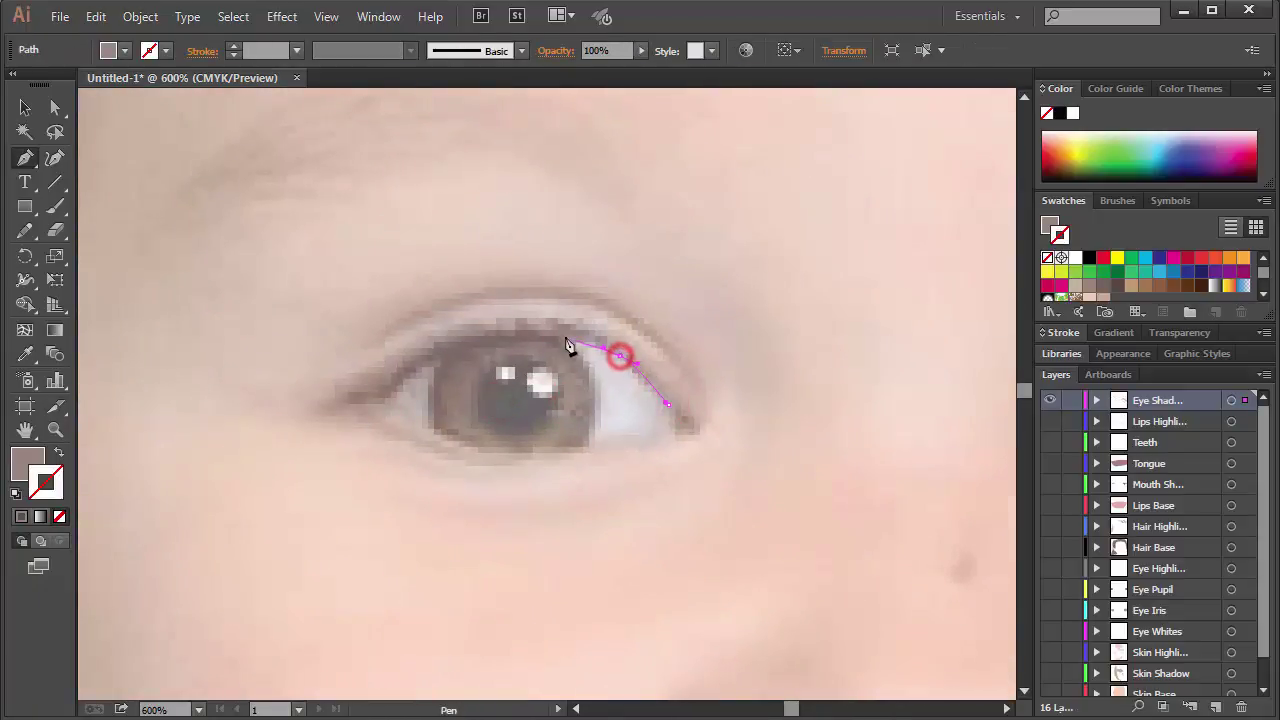
pyautogui.click(545, 331)
pyautogui.click(471, 356)
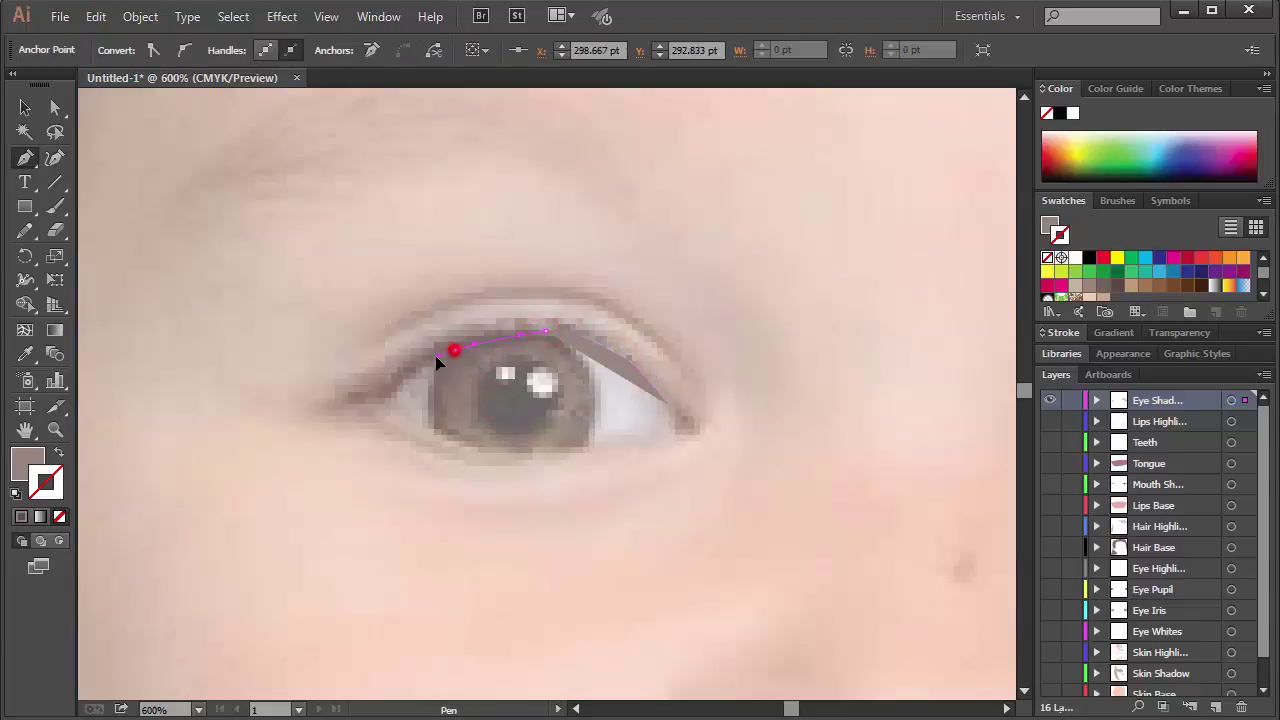
pyautogui.click(437, 356)
pyautogui.click(391, 386)
pyautogui.hotkey('shift', 'x')
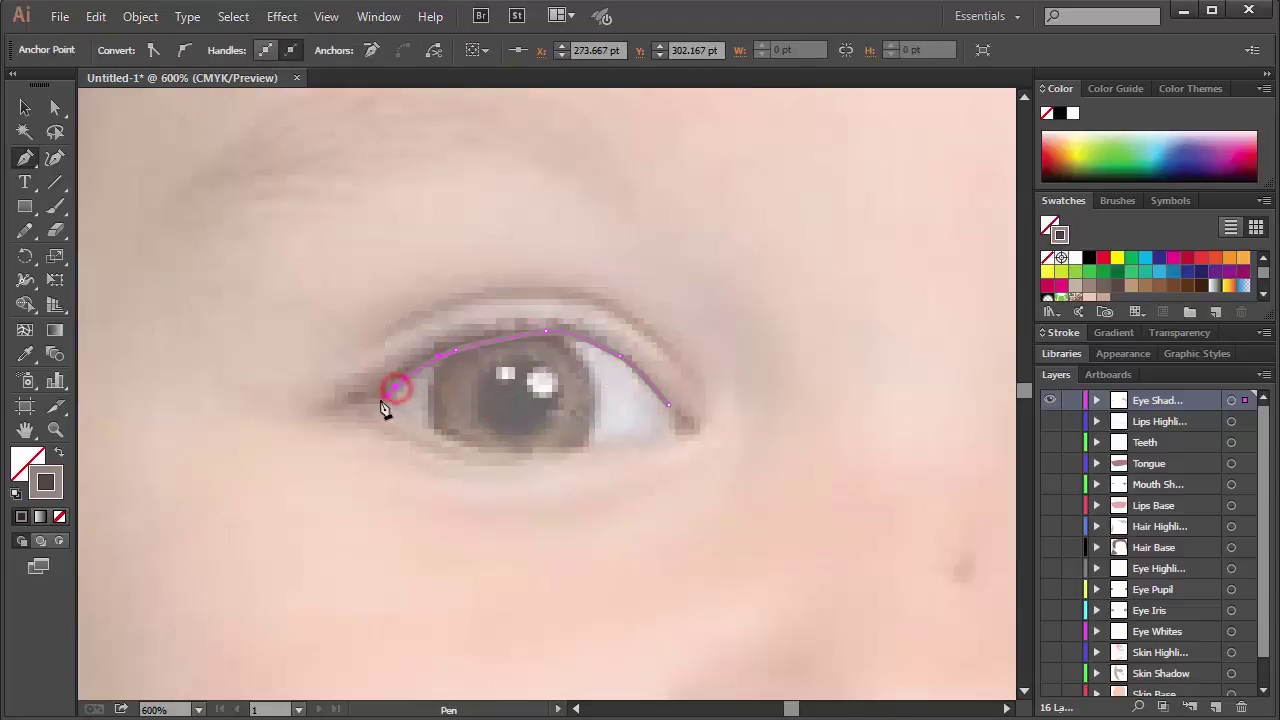
# - Trace back along the left lash line's upper edge to close a tapered shape with the grey-brown fill and no stroke
pyautogui.click(380, 399)
pyautogui.click(347, 390)
pyautogui.click(383, 371)
pyautogui.click(409, 351)
pyautogui.click(471, 329)
pyautogui.click(530, 318)
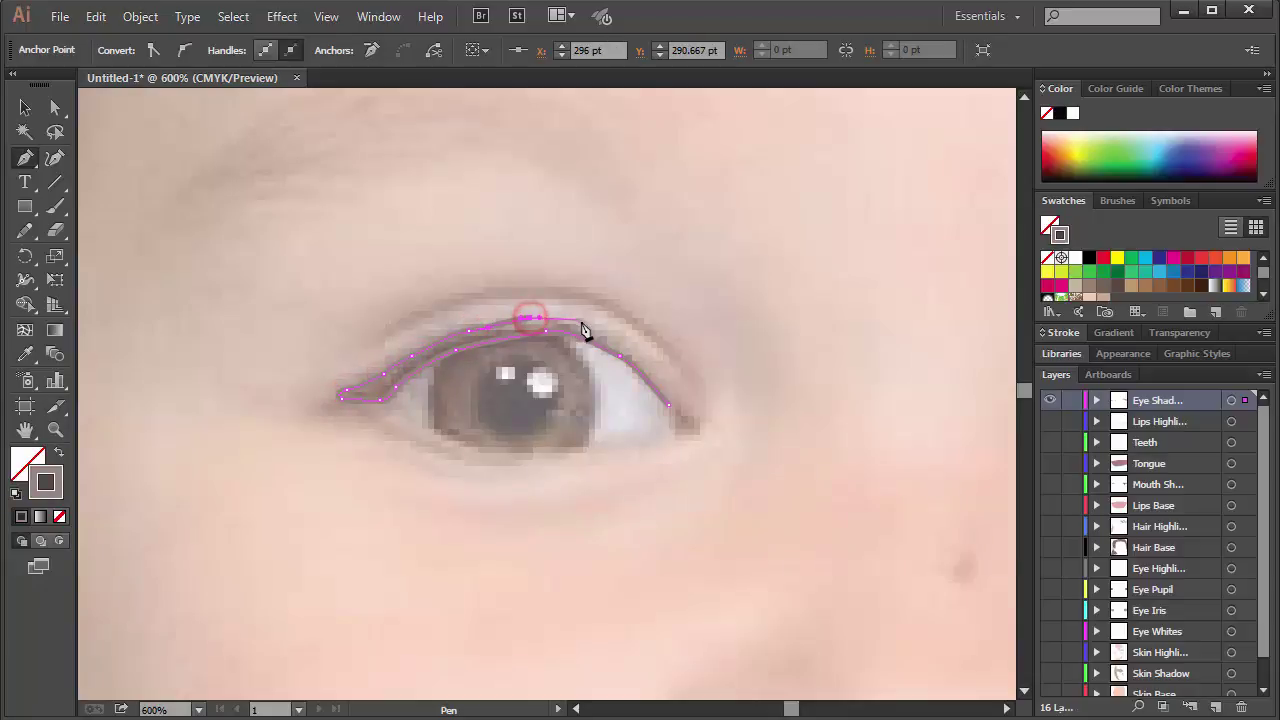
pyautogui.click(590, 327)
pyautogui.click(617, 334)
pyautogui.click(633, 353)
pyautogui.click(668, 405)
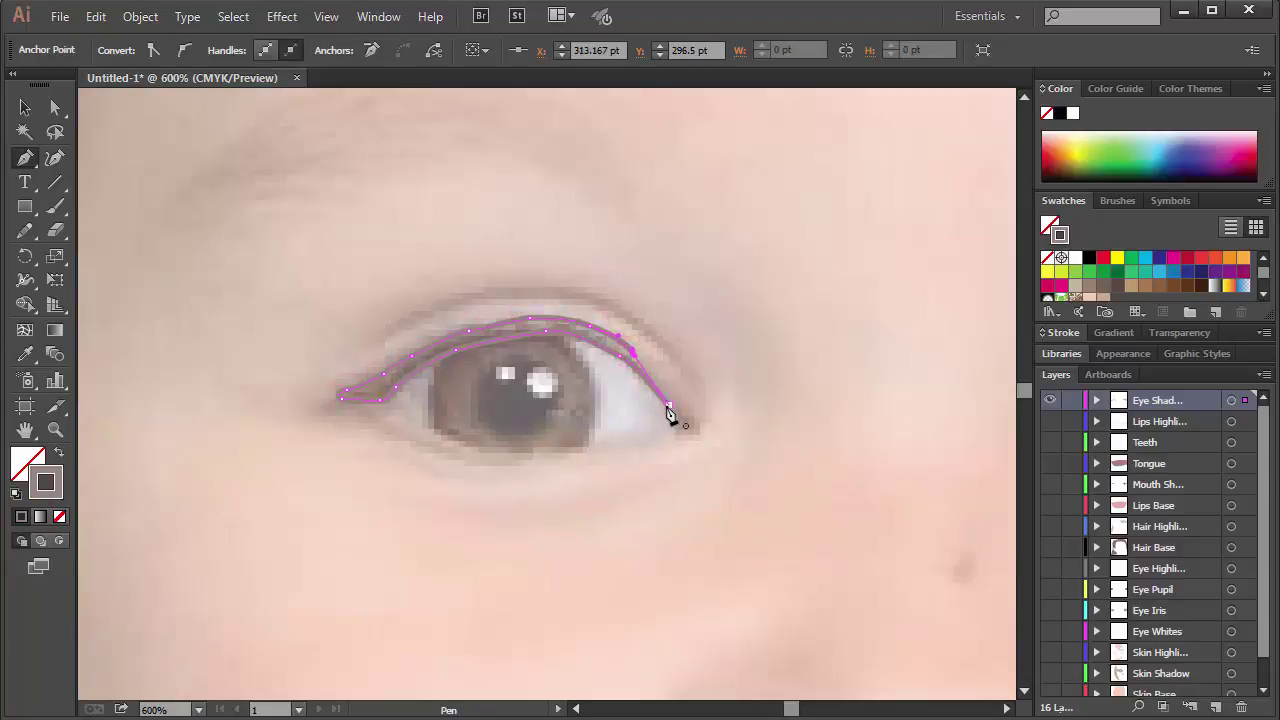
pyautogui.hotkey('shift', 'x')
pyautogui.keyDown('ctrl'); pyautogui.click(714, 380); pyautogui.keyUp('ctrl')
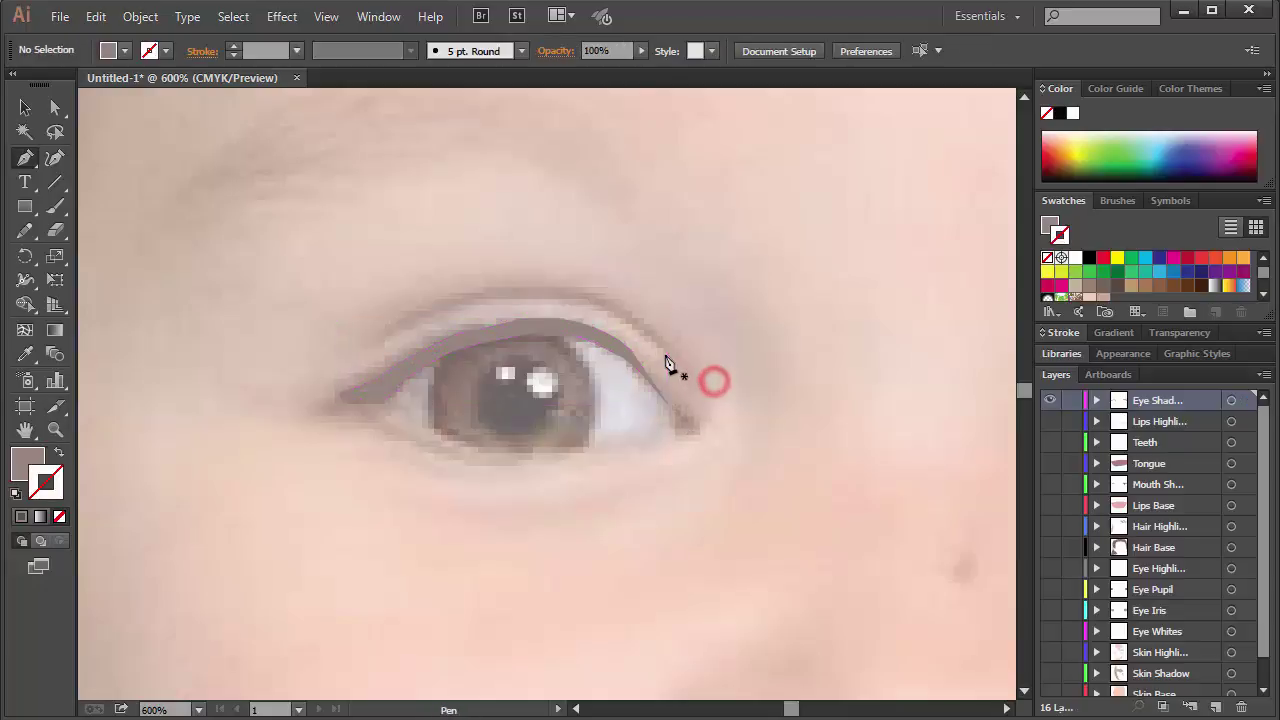
# - Draw a thin, closed grey-brown eyelid crease shape above the left eye's lash line
pyautogui.click(665, 355)
pyautogui.moveTo(594, 303); pyautogui.dragTo(568, 301)
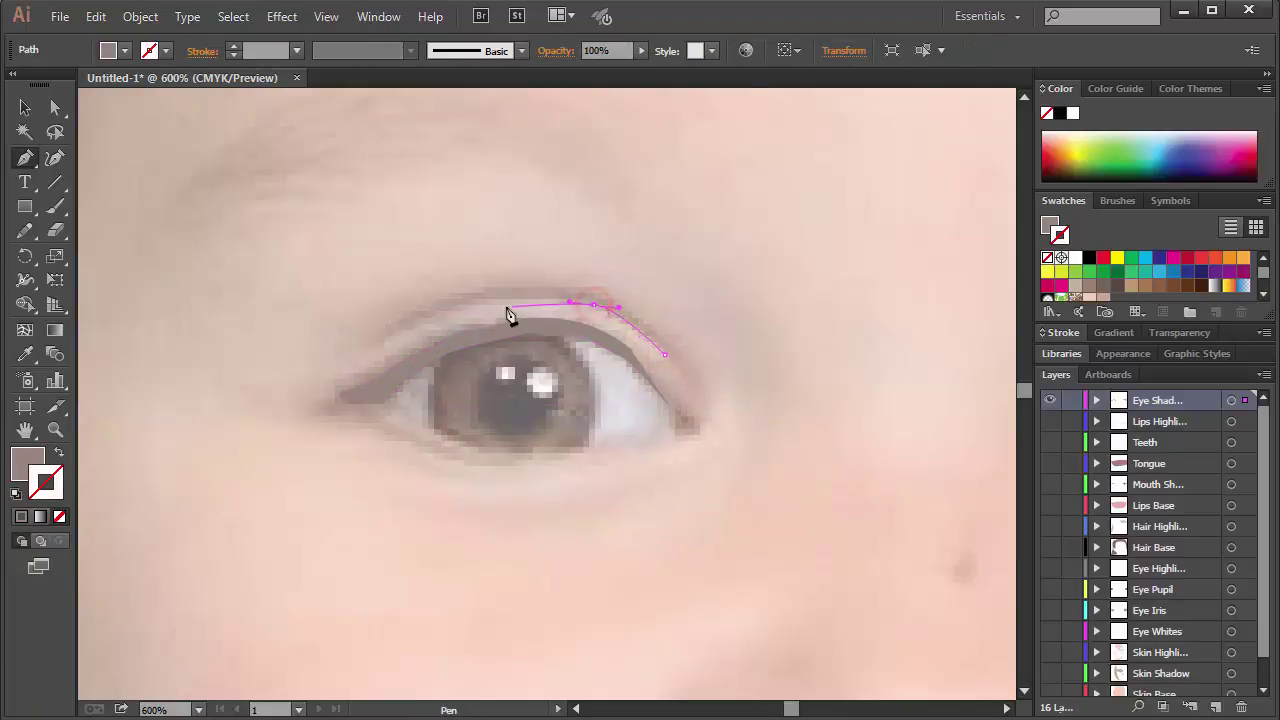
pyautogui.click(503, 307)
pyautogui.click(436, 320)
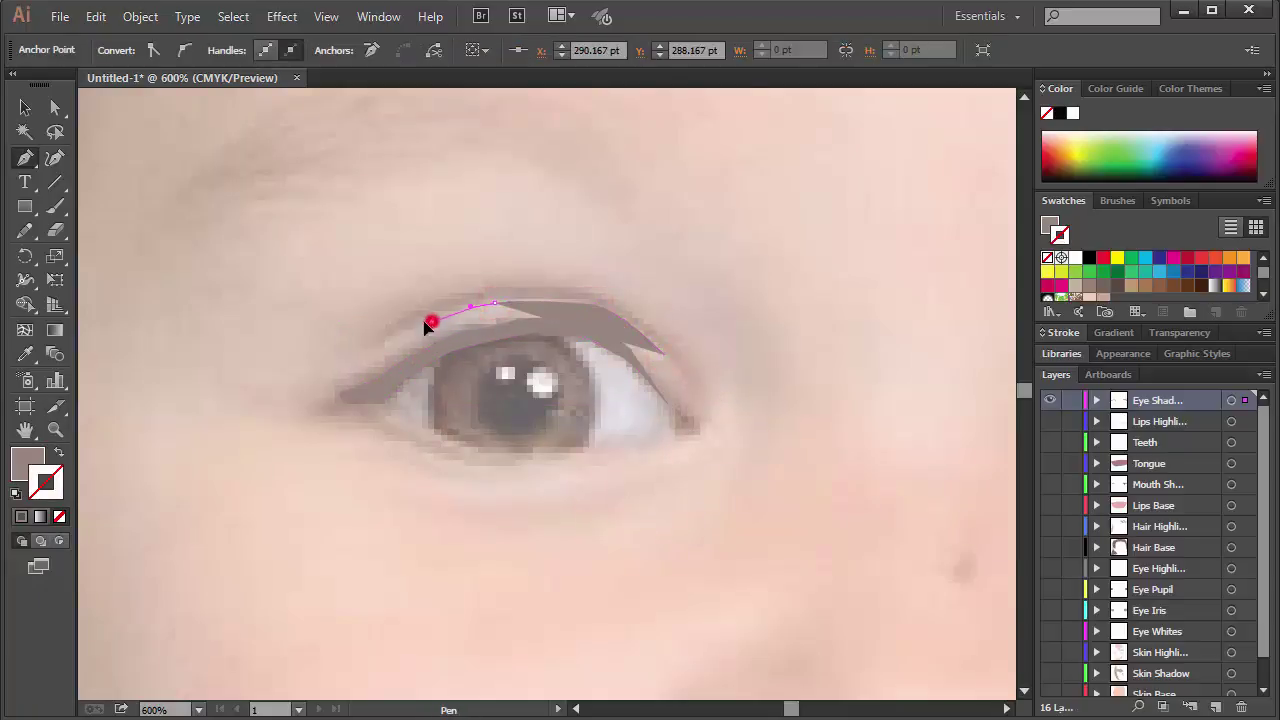
pyautogui.moveTo(363, 354); pyautogui.dragTo(418, 315)
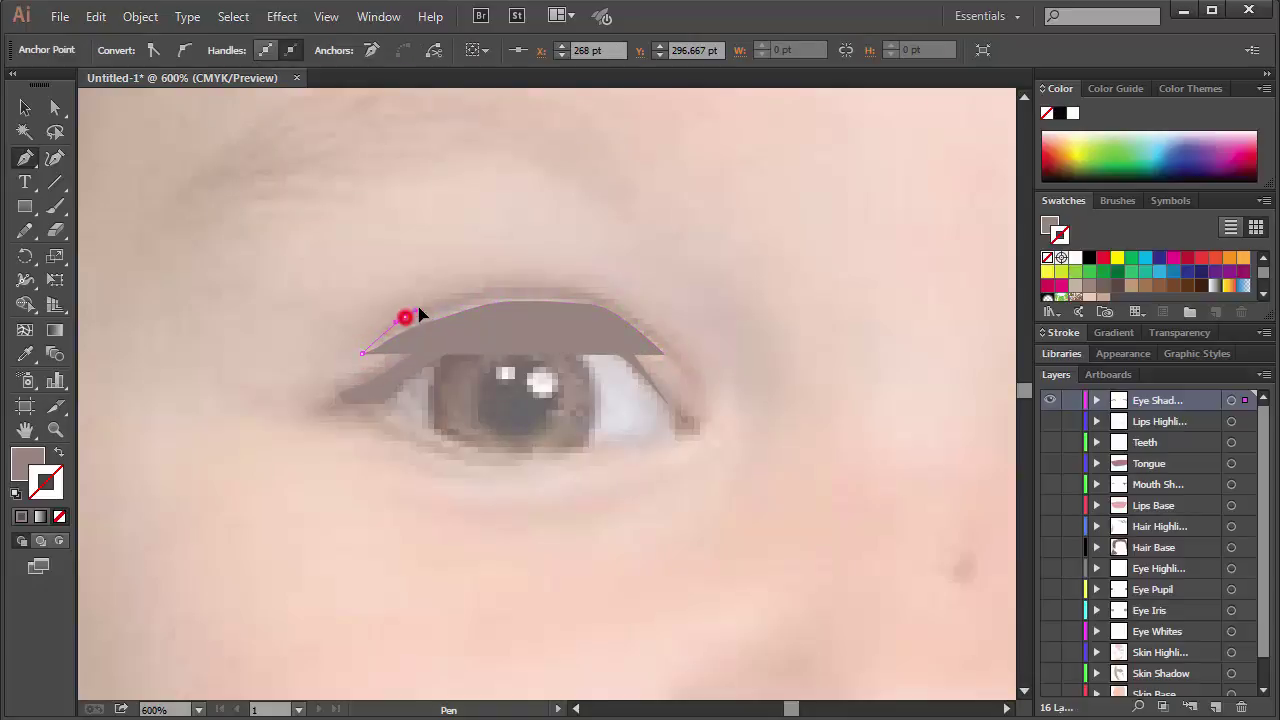
pyautogui.moveTo(528, 290); pyautogui.dragTo(612, 305)
pyautogui.moveTo(663, 354); pyautogui.dragTo(735, 453)
pyautogui.keyDown('ctrl'); pyautogui.click(748, 371); pyautogui.keyUp('ctrl')
# - Add a layer named Eyelashes at the top of the layer stack
pyautogui.hotkey('ctrl', '-')
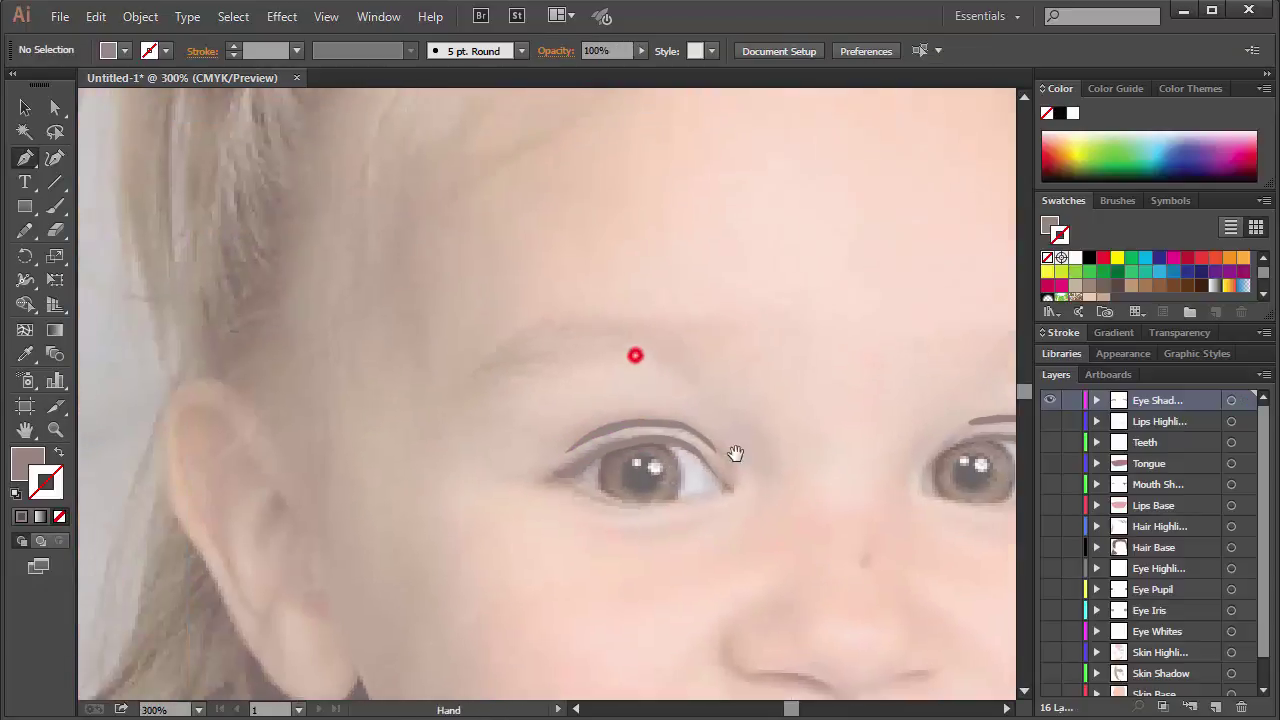
pyautogui.click(1216, 707)
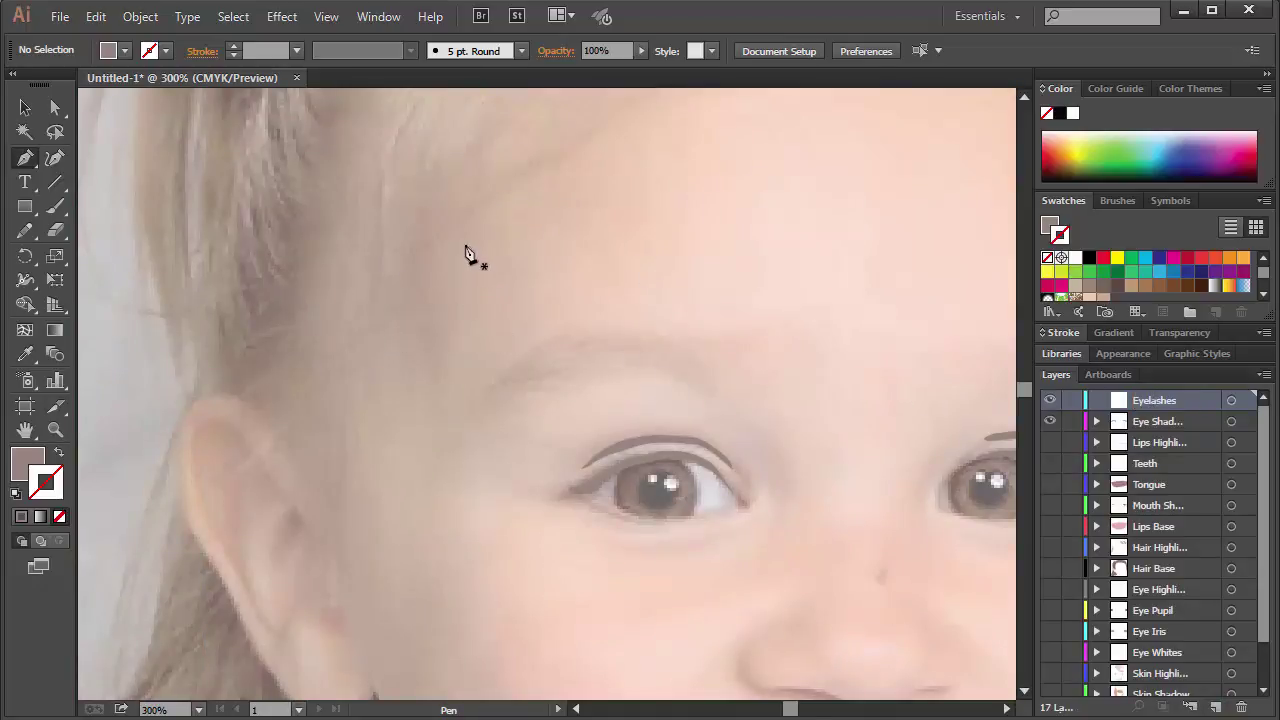
# - Sample the brown of the Hair Base shape as the fill colour and save it as a swatch, leaving that layer hidden
pyautogui.press('i')
pyautogui.moveTo(271, 263); pyautogui.dragTo(206, 526)
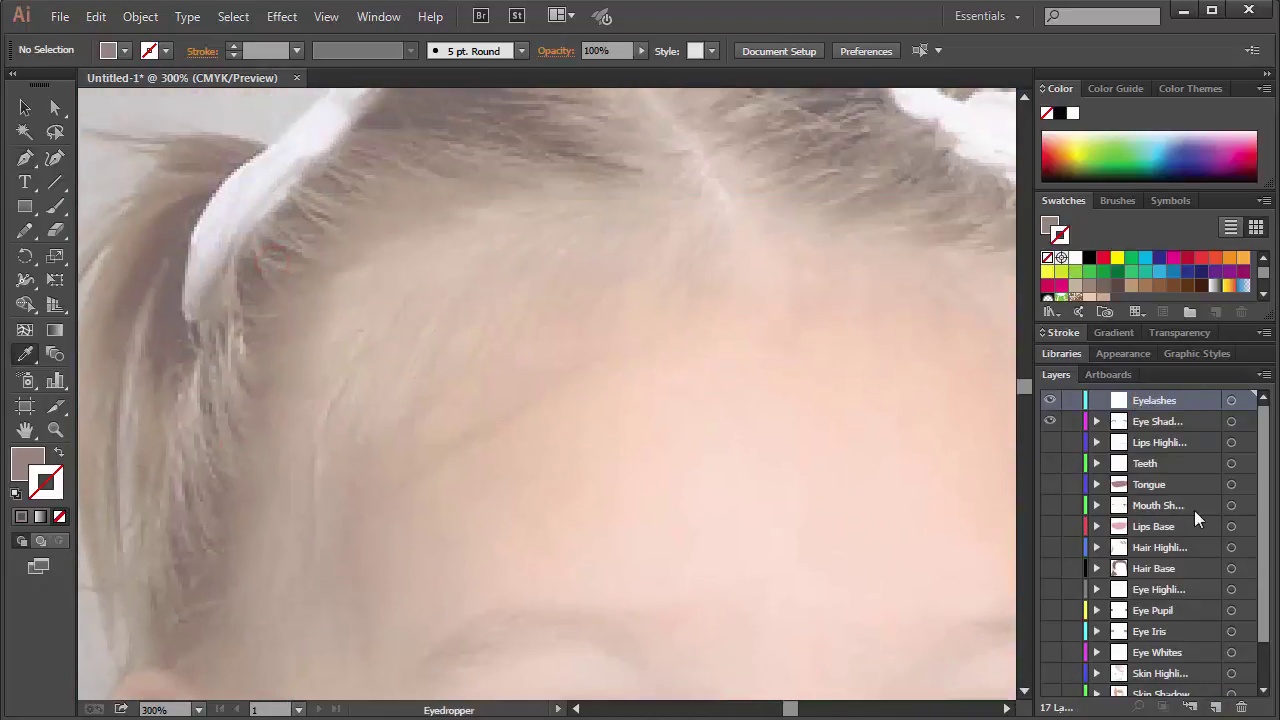
pyautogui.click(1050, 568)
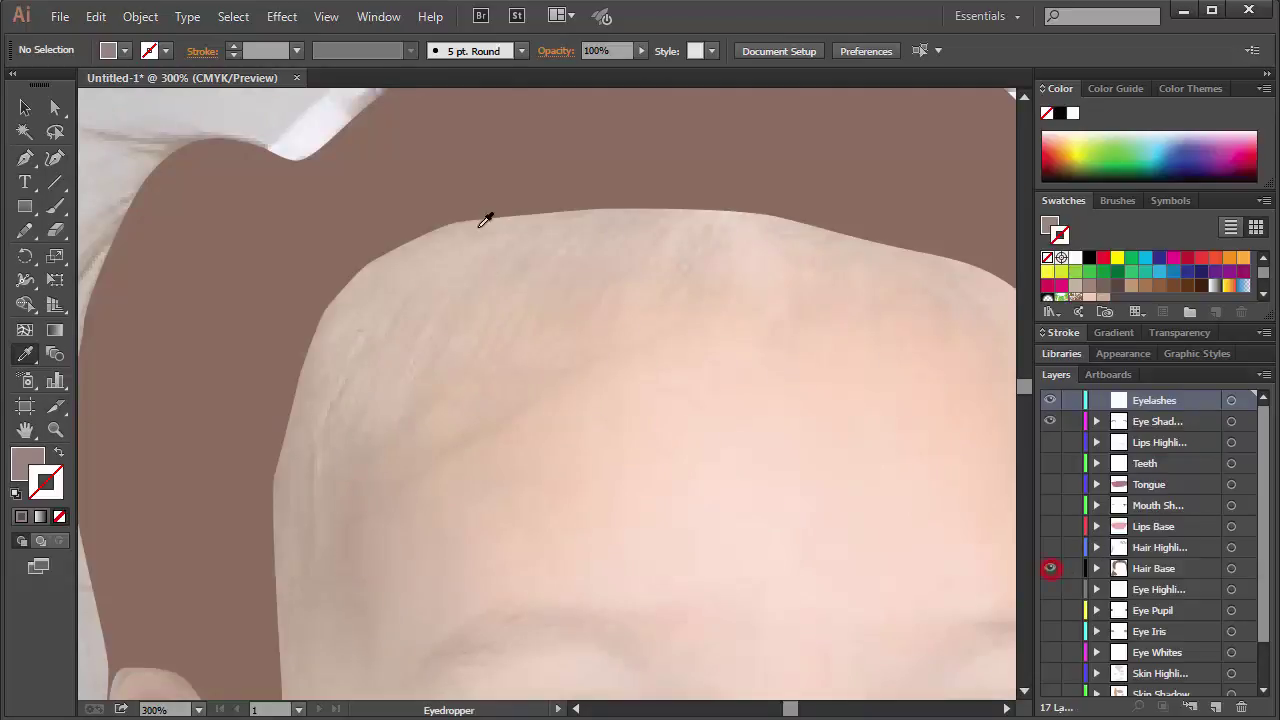
pyautogui.click(509, 174)
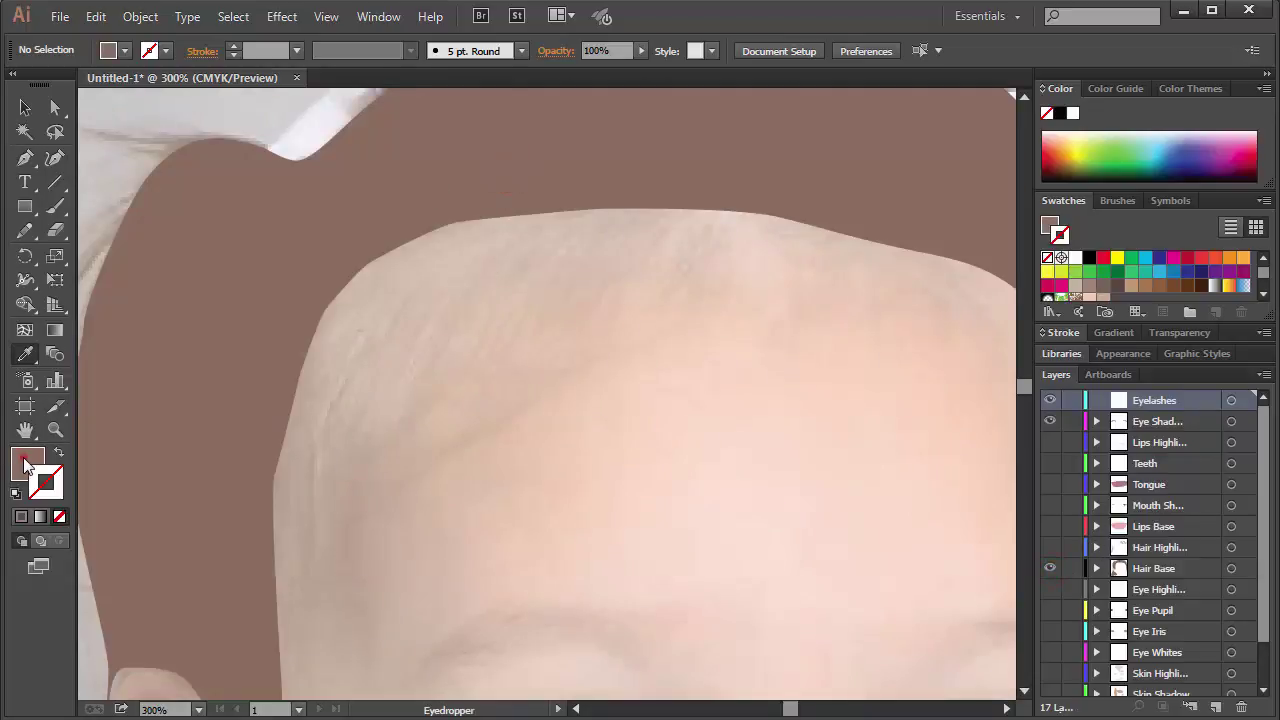
pyautogui.moveTo(27, 466); pyautogui.dragTo(1186, 266)
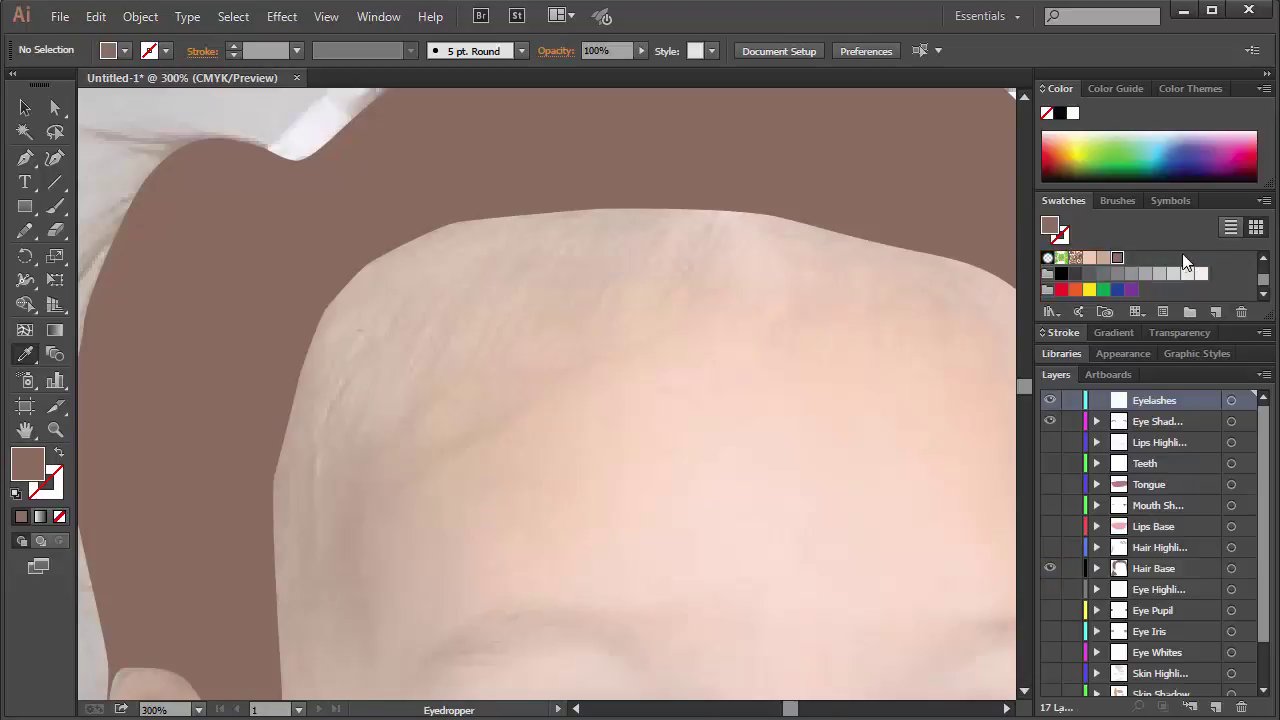
pyautogui.click(1050, 568)
# - Draw a closed, arched eyebrow shape over the left eyebrow on the Eyelashes layer with the brown hair fill
pyautogui.moveTo(723, 374); pyautogui.dragTo(752, 268)
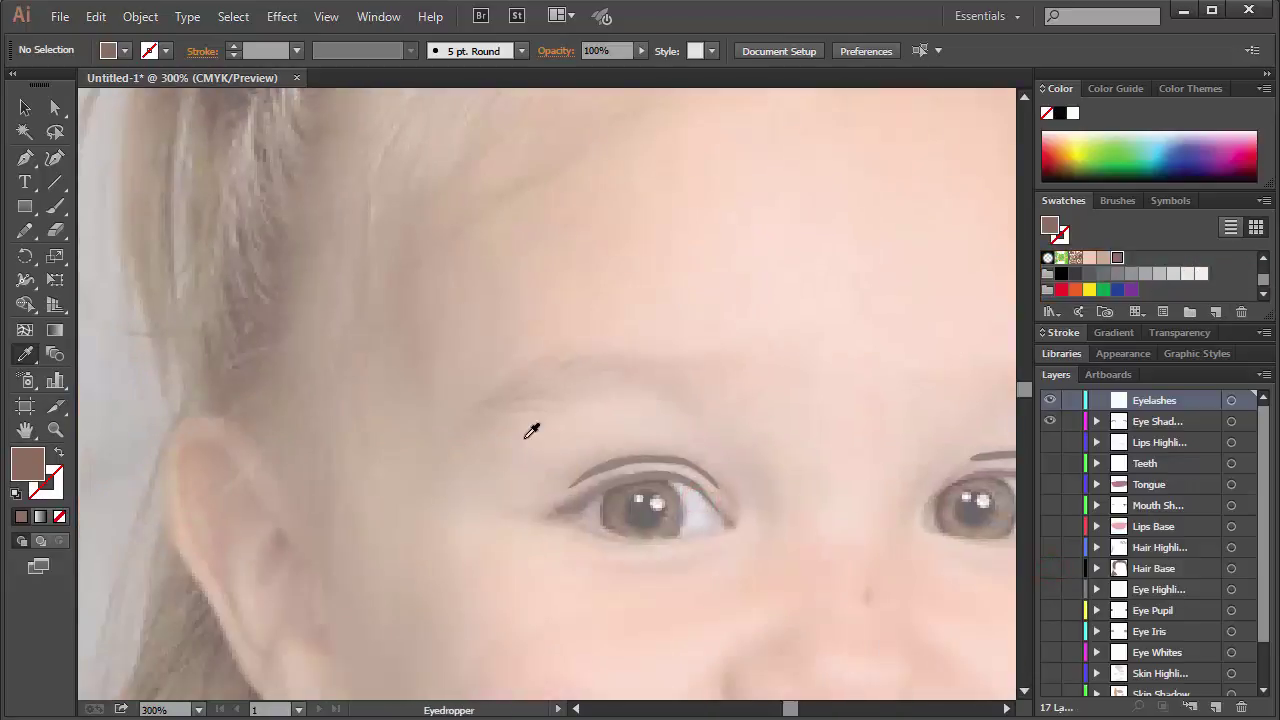
pyautogui.press('p')
pyautogui.click(475, 430)
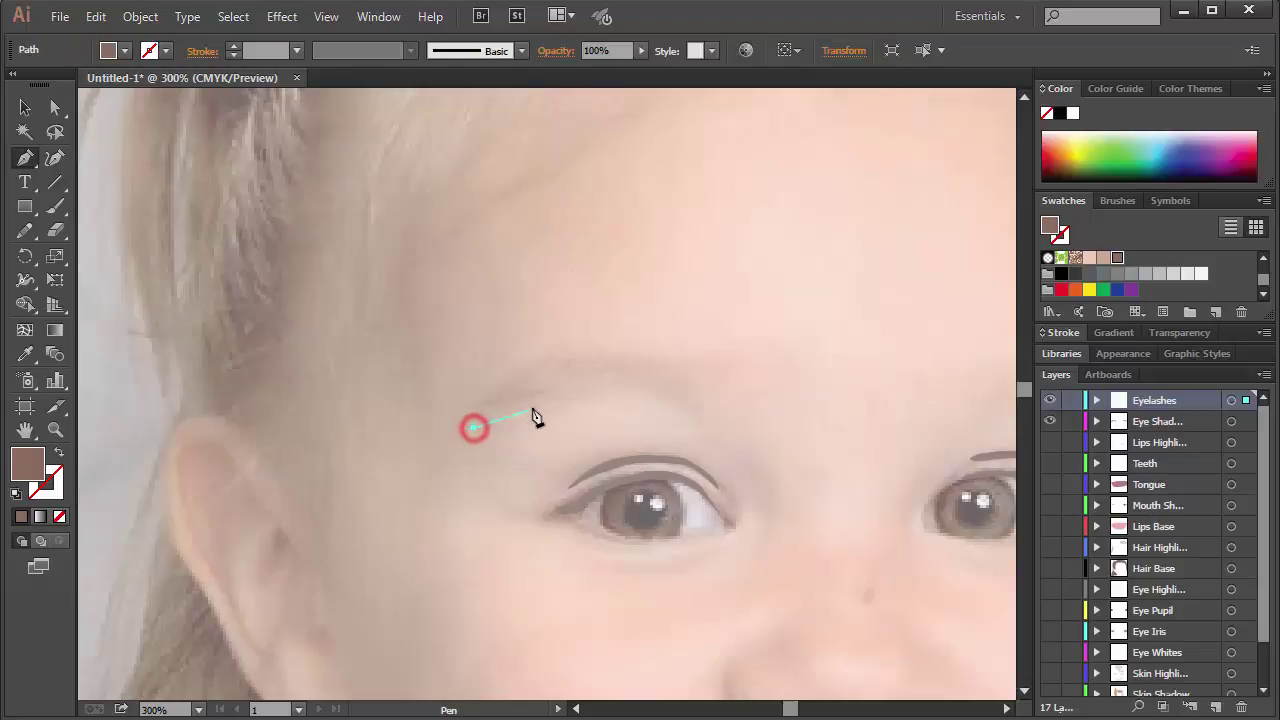
pyautogui.moveTo(622, 386)
pyautogui.mouseDown()
pyautogui.moveTo(713, 418)
pyautogui.moveTo(721, 383)
pyautogui.moveTo(640, 357)
pyautogui.moveTo(557, 357)
pyautogui.moveTo(477, 423)
pyautogui.mouseUp()
pyautogui.click(748, 424)
pyautogui.click(474, 429)
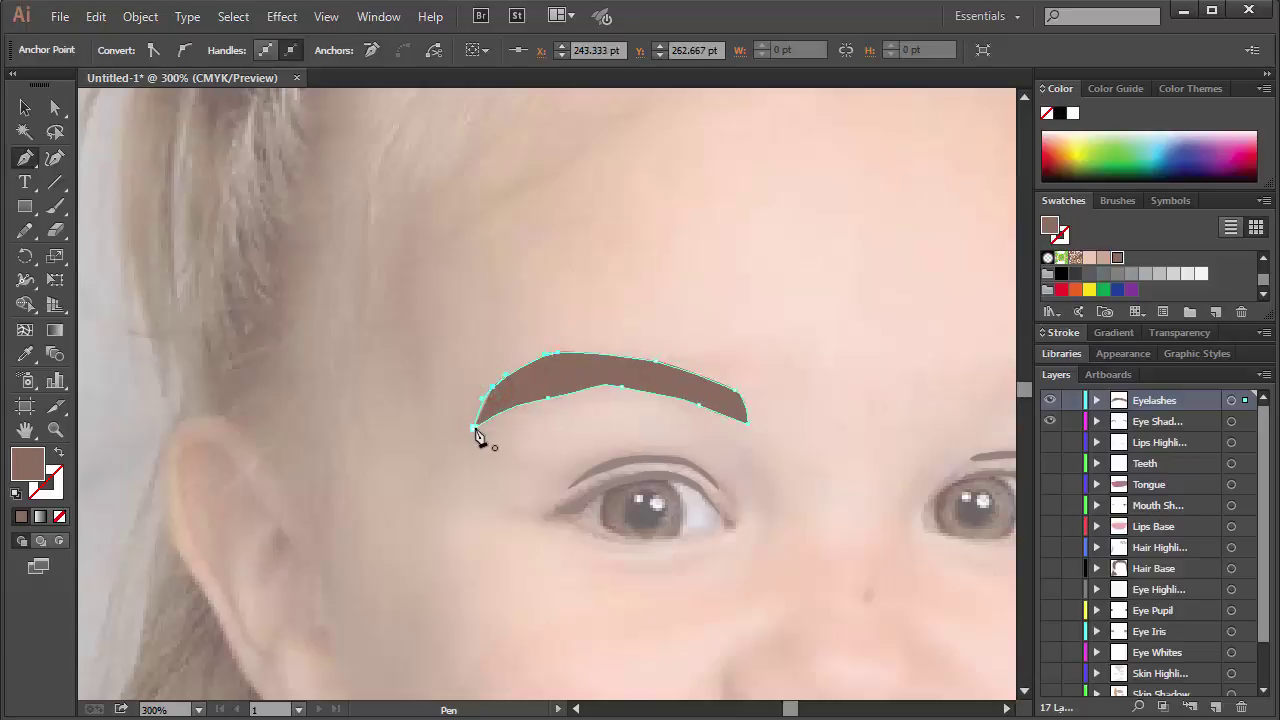
pyautogui.click(474, 429)
pyautogui.keyDown('ctrl'); pyautogui.click(863, 311); pyautogui.keyUp('ctrl')
# - Draw a matching closed brown eyebrow shape over the right eyebrow, following its arch in the photo
pyautogui.moveTo(858, 357); pyautogui.dragTo(446, 300)
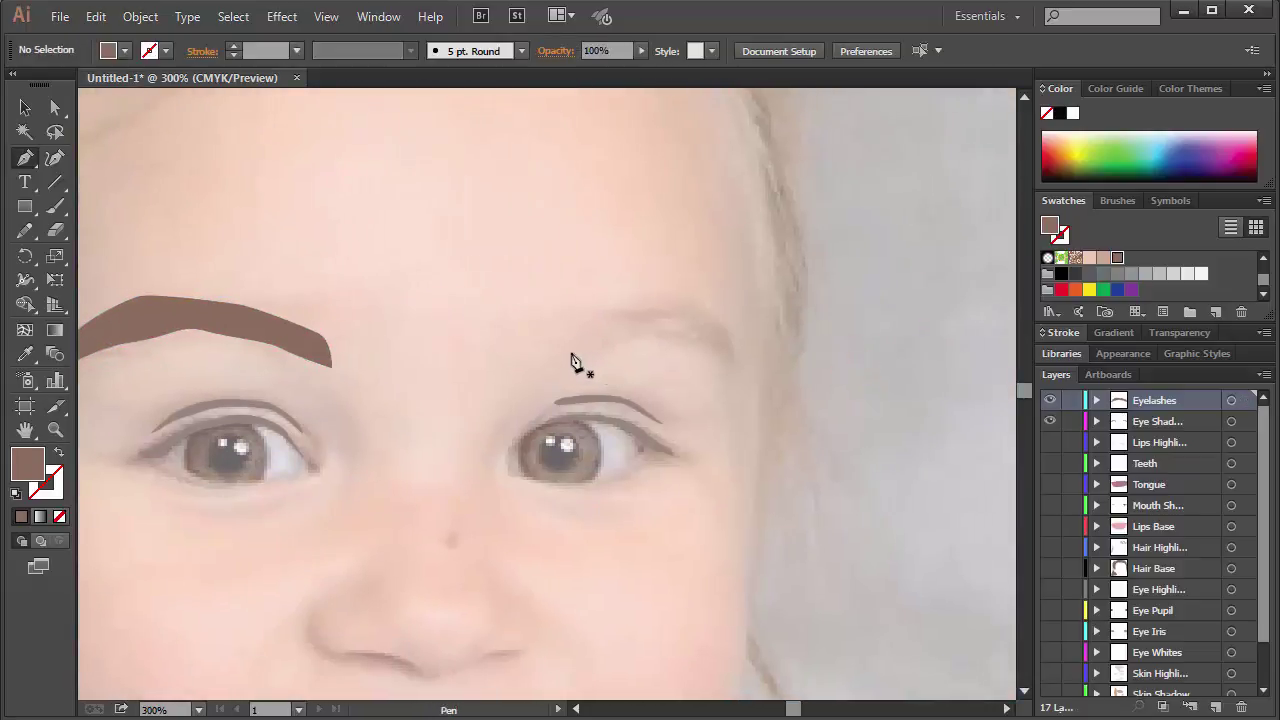
pyautogui.moveTo(571, 354); pyautogui.dragTo(657, 348)
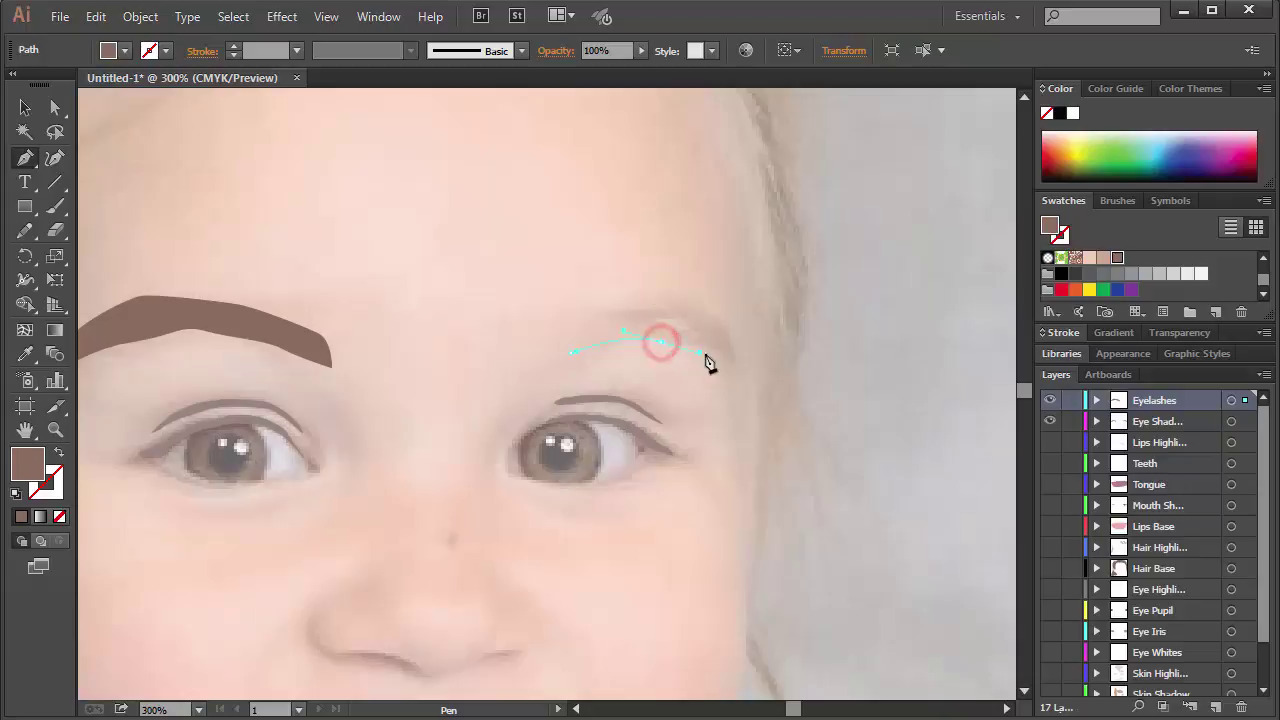
pyautogui.moveTo(730, 364); pyautogui.dragTo(566, 349)
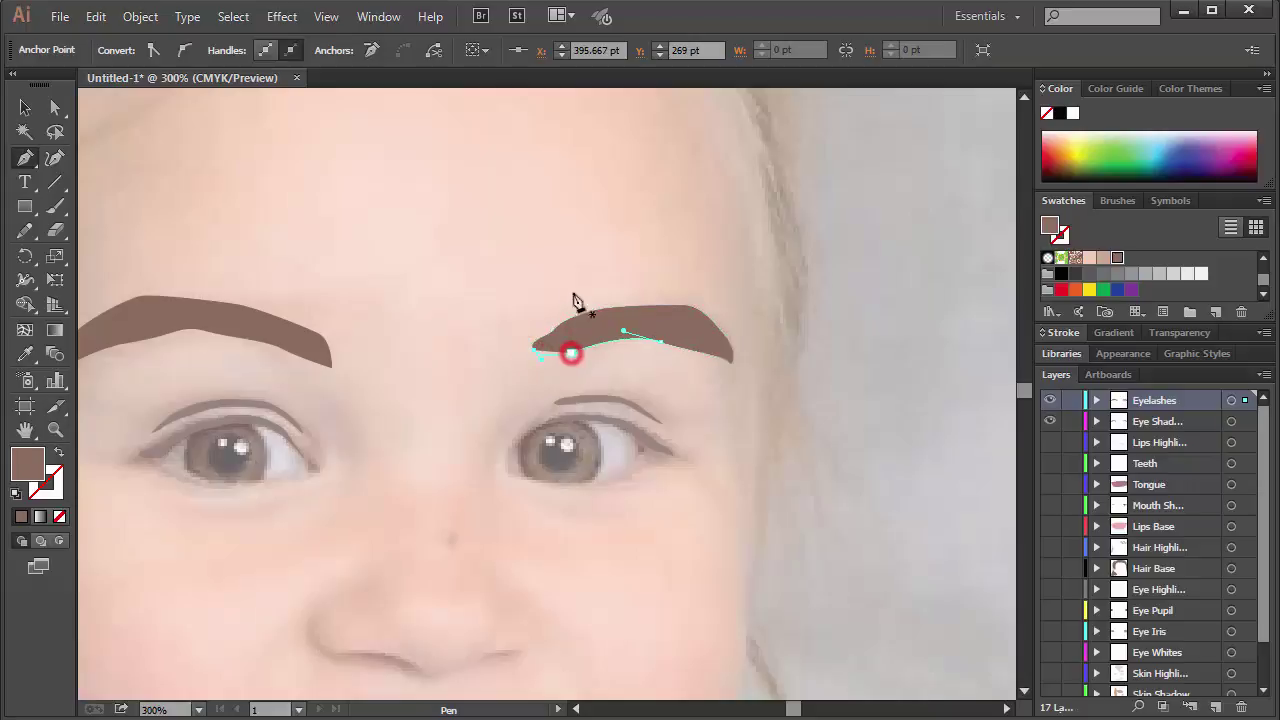
pyautogui.keyDown('ctrl'); pyautogui.click(563, 280); pyautogui.keyUp('ctrl')
# - Examine the whole portrait at 100% with all the artwork layers shown, and hide every layer above the photo
pyautogui.hotkey('ctrl', '1')
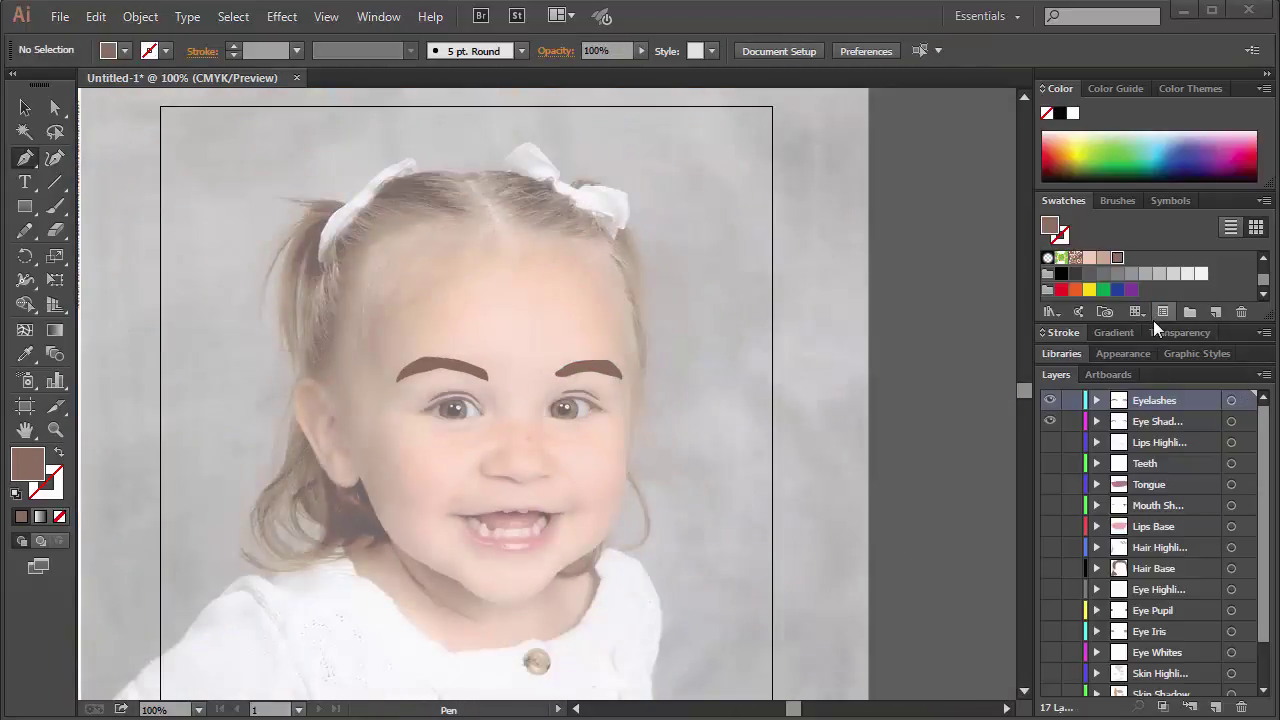
pyautogui.click(1153, 320)
pyautogui.moveTo(1058, 420); pyautogui.dragTo(1052, 714)
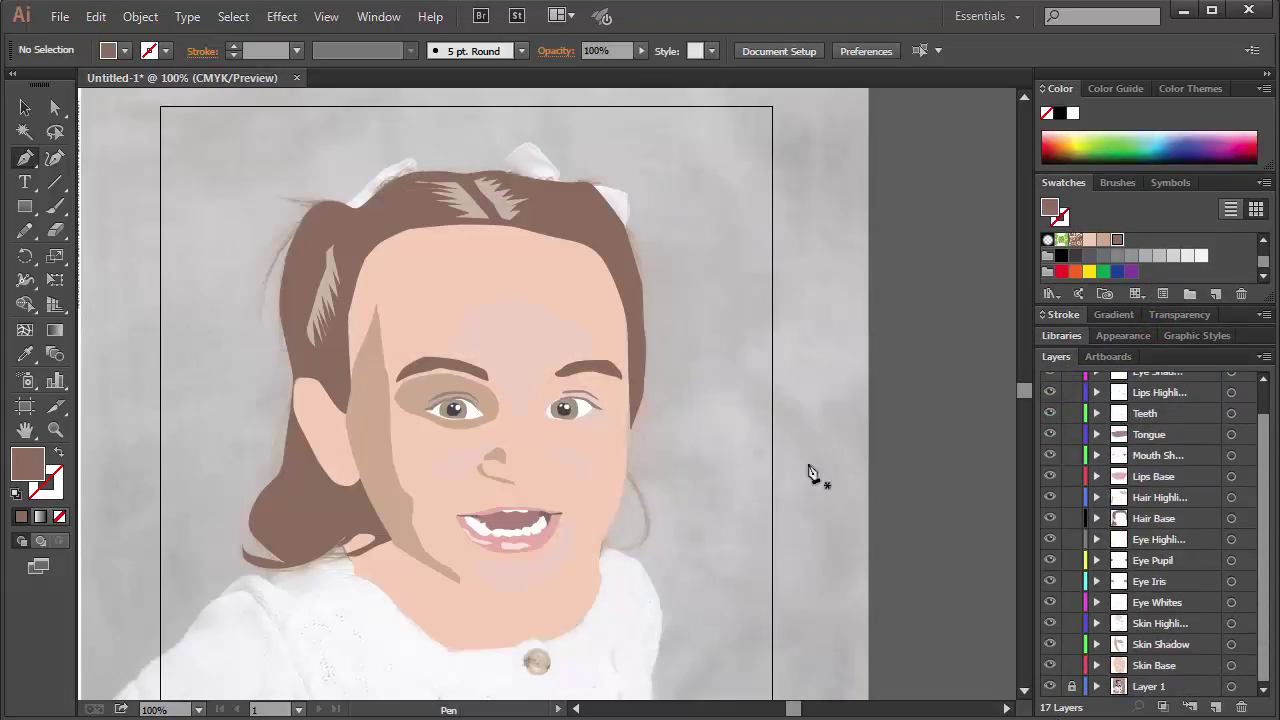
pyautogui.scroll(1, 684, 488)
pyautogui.scroll(-1, 688, 497)
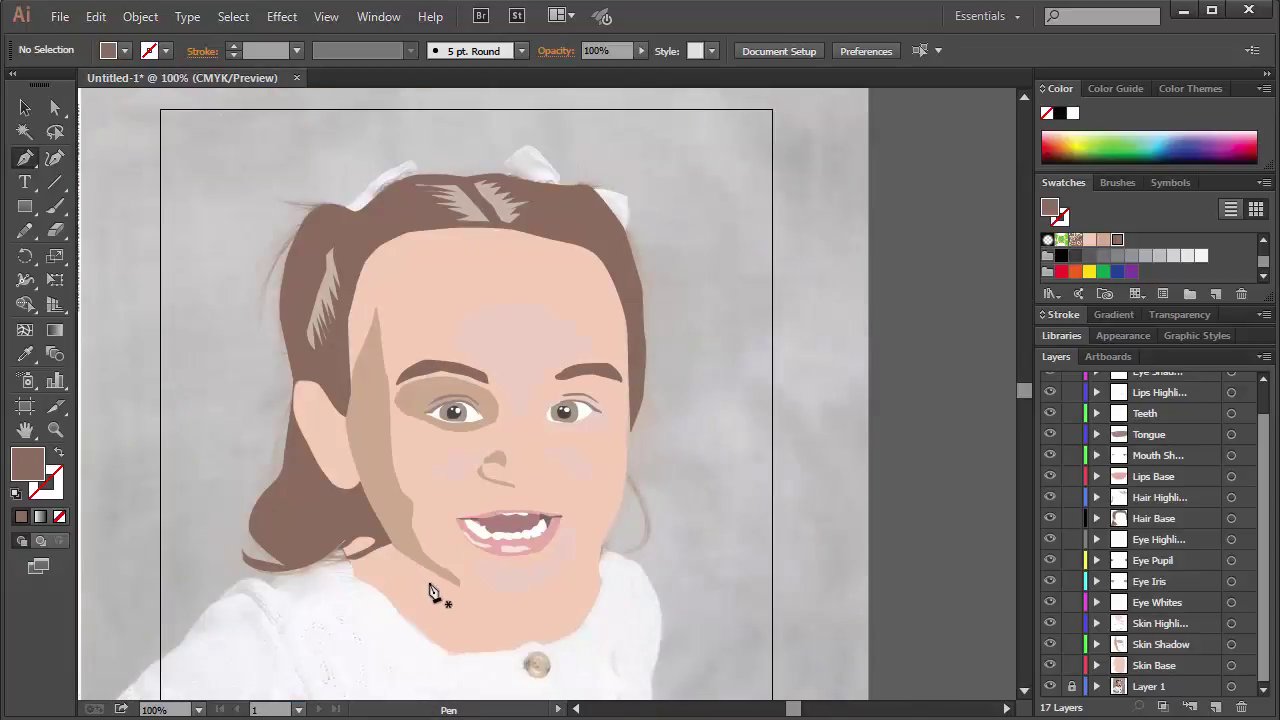
pyautogui.moveTo(1050, 665); pyautogui.dragTo(1050, 382)
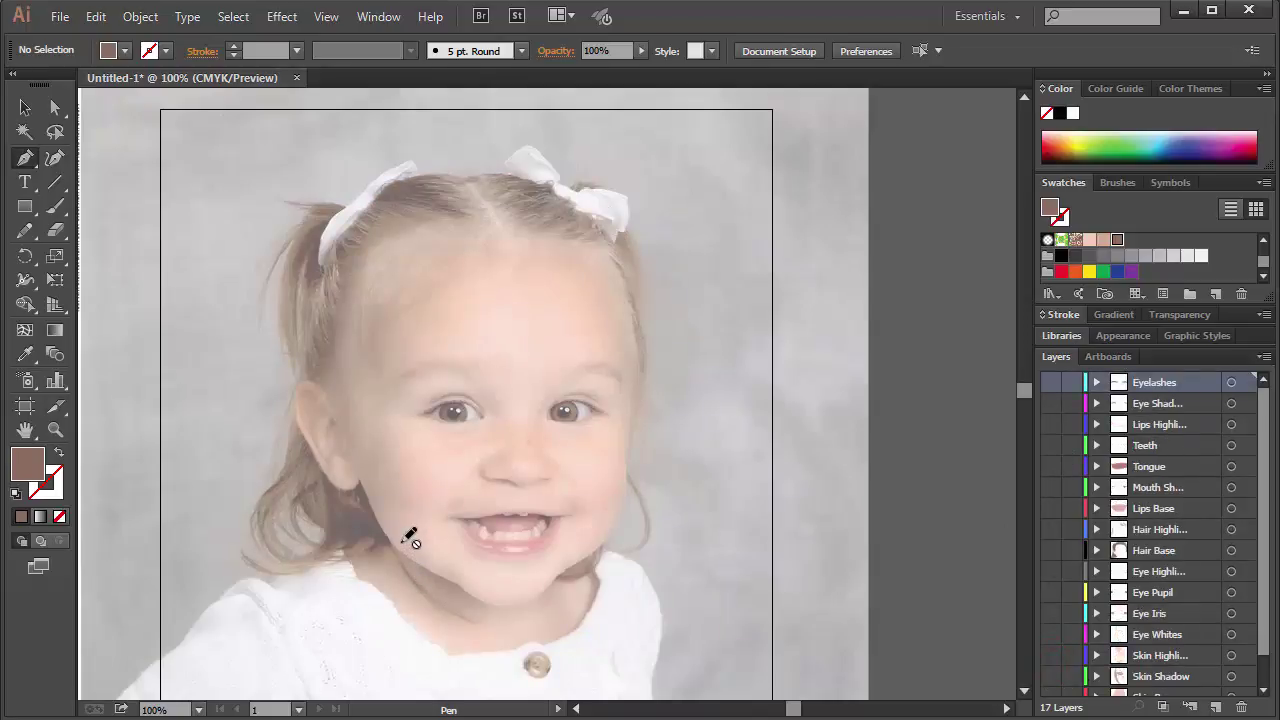